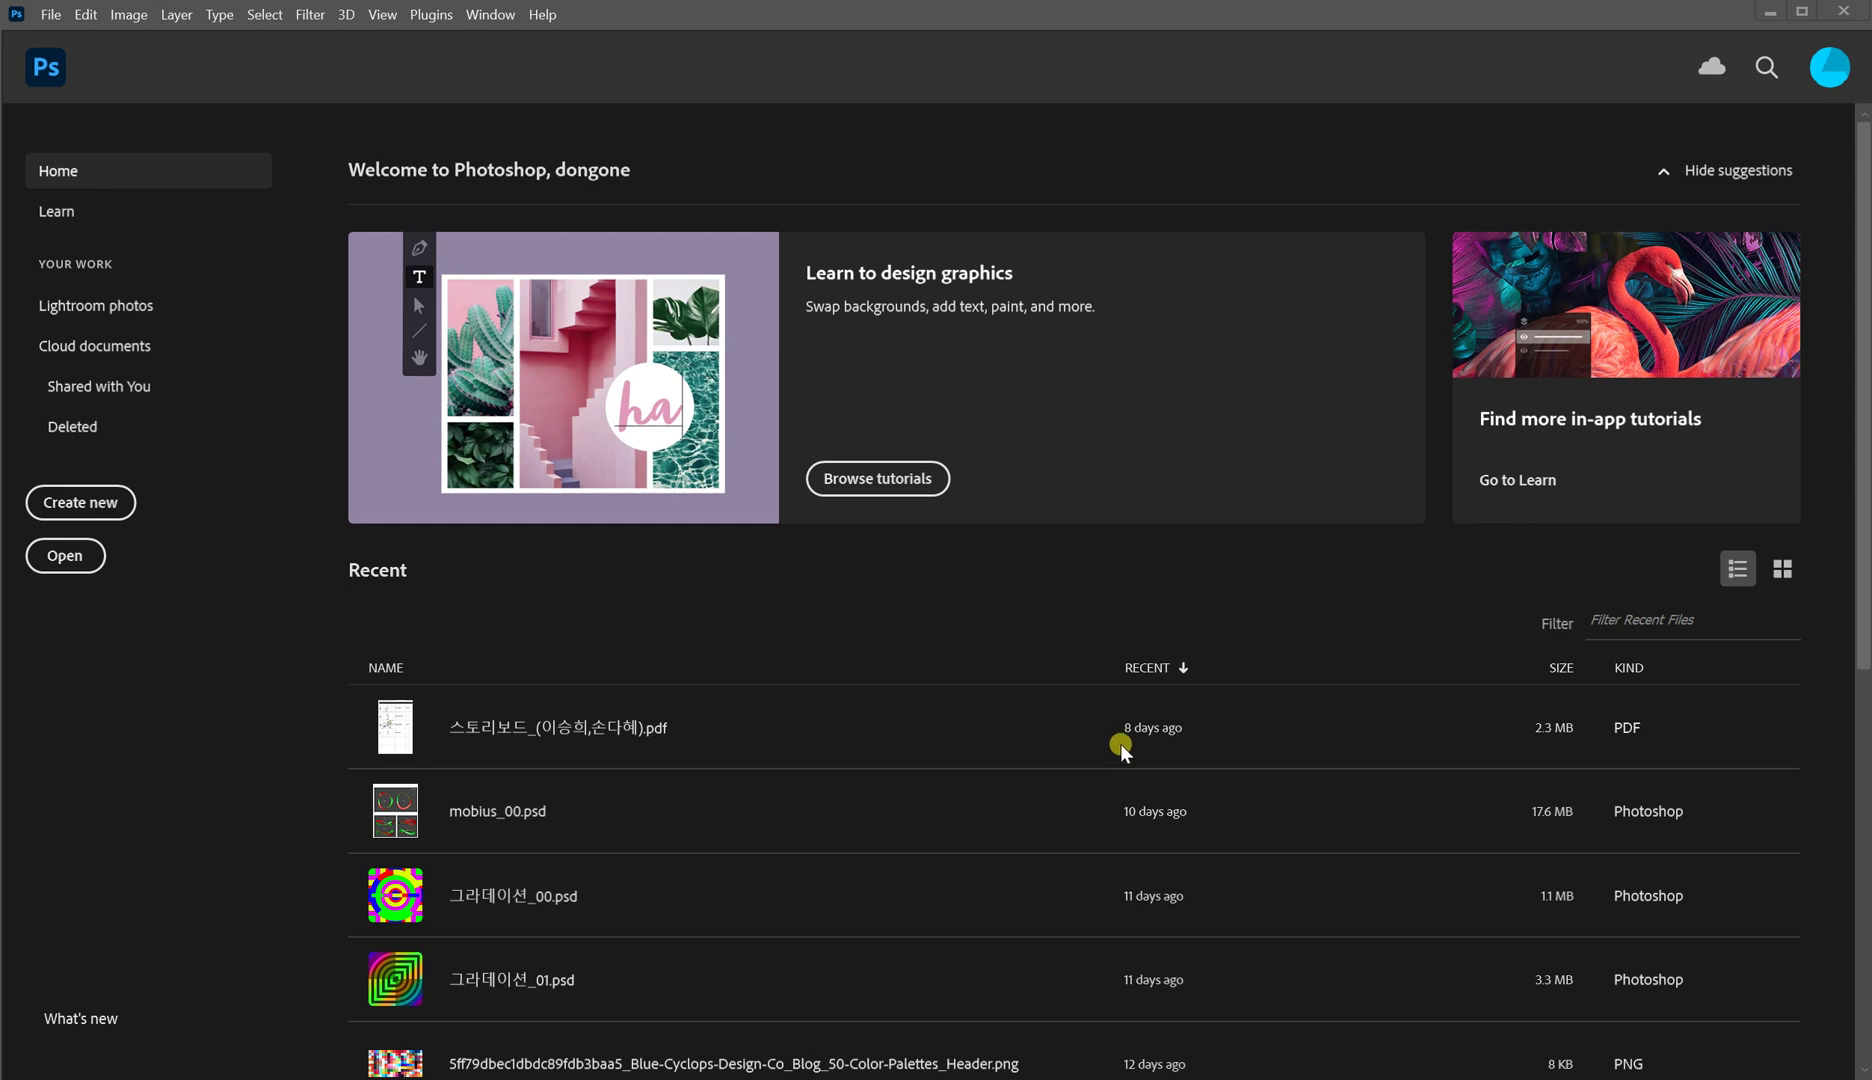
Step: Create a new document 1000 pixels wide and 1000 pixels high
click(108, 502)
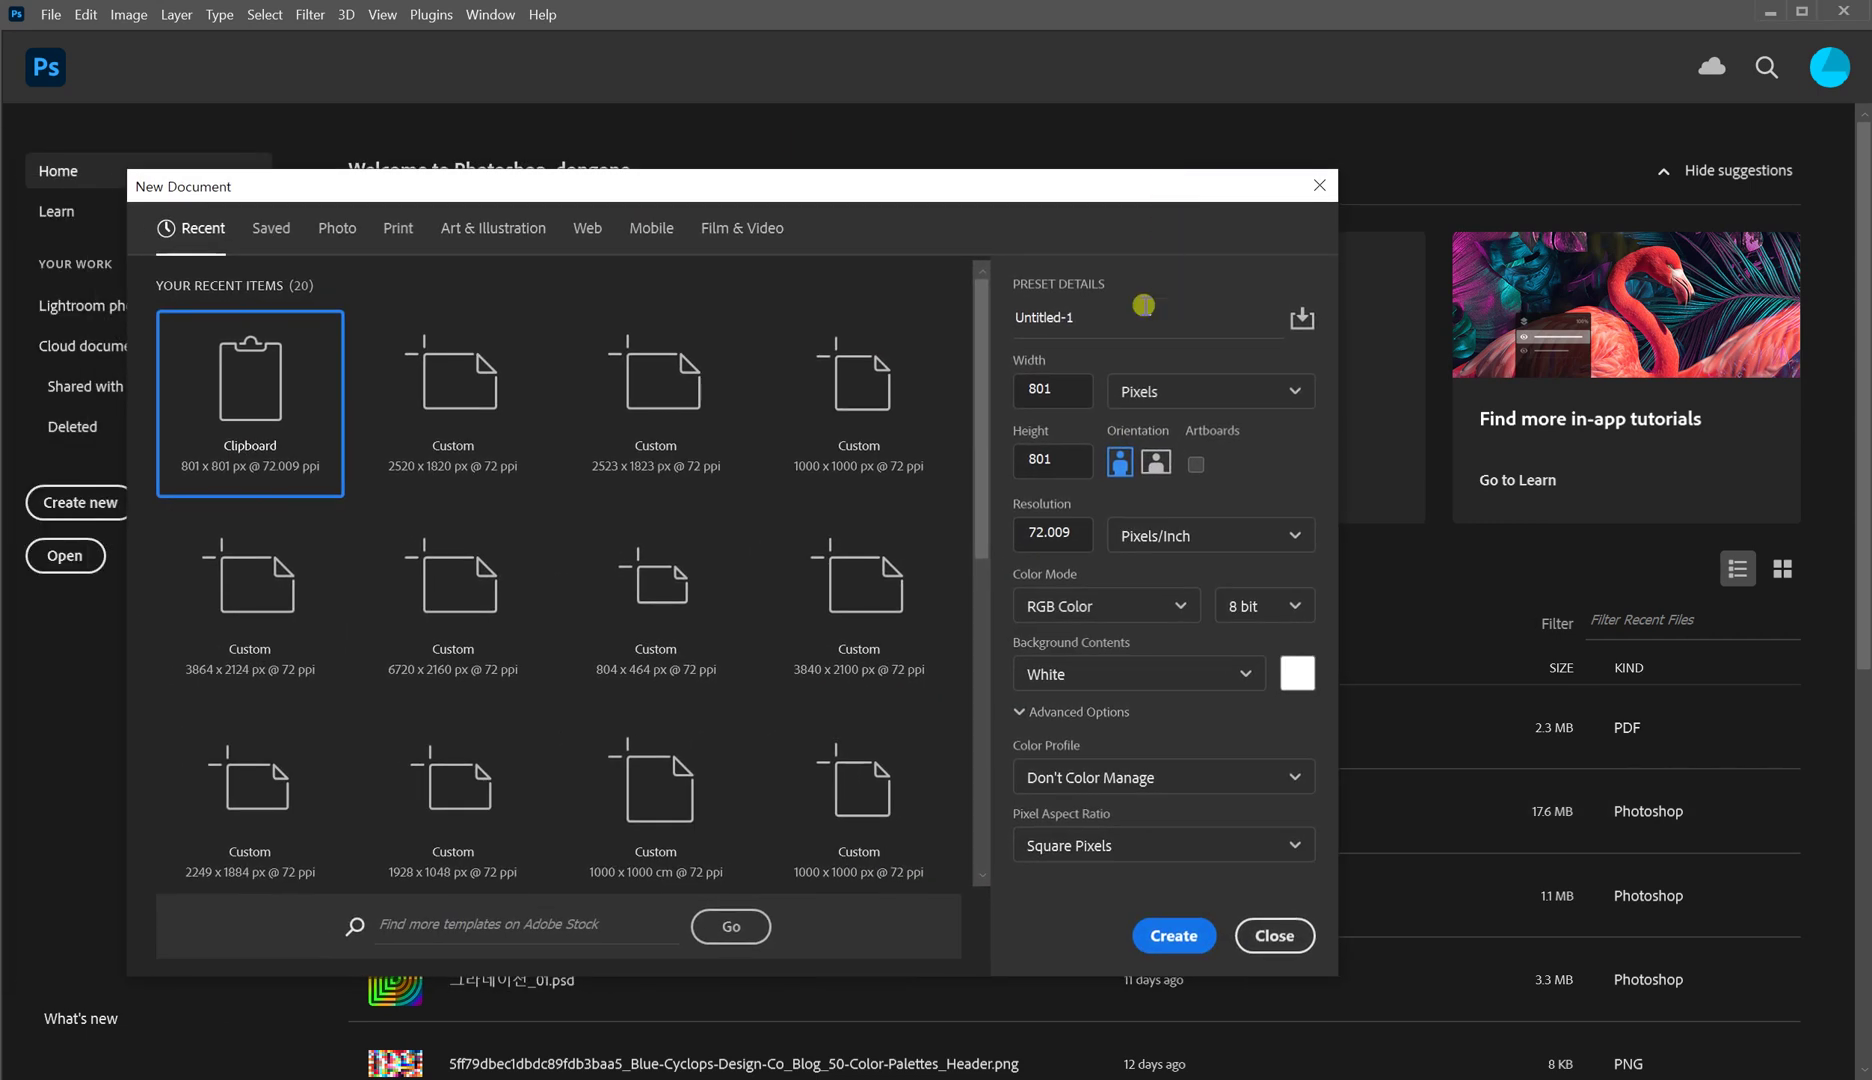
click(1076, 389)
key(ctrl+a)
text(1000)
key(Tab)
key(Tab)
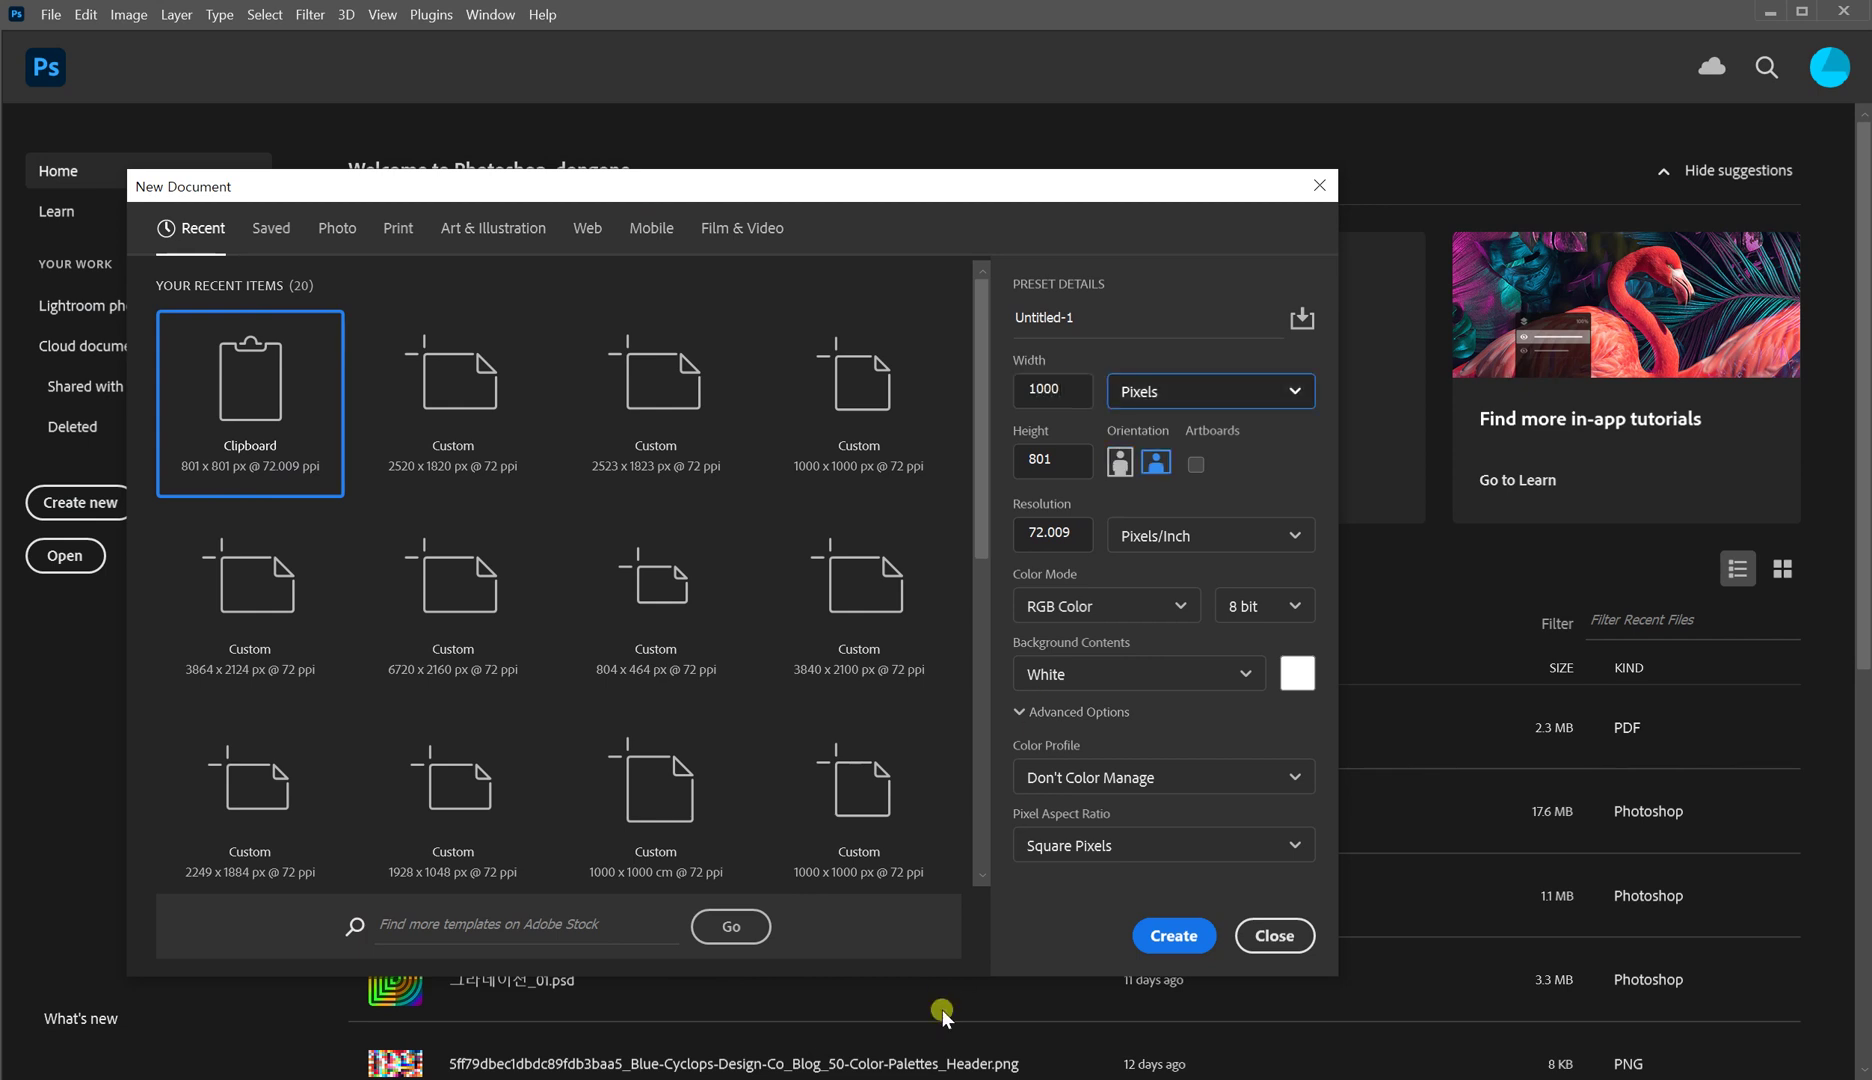
text(1000)
key(Return)
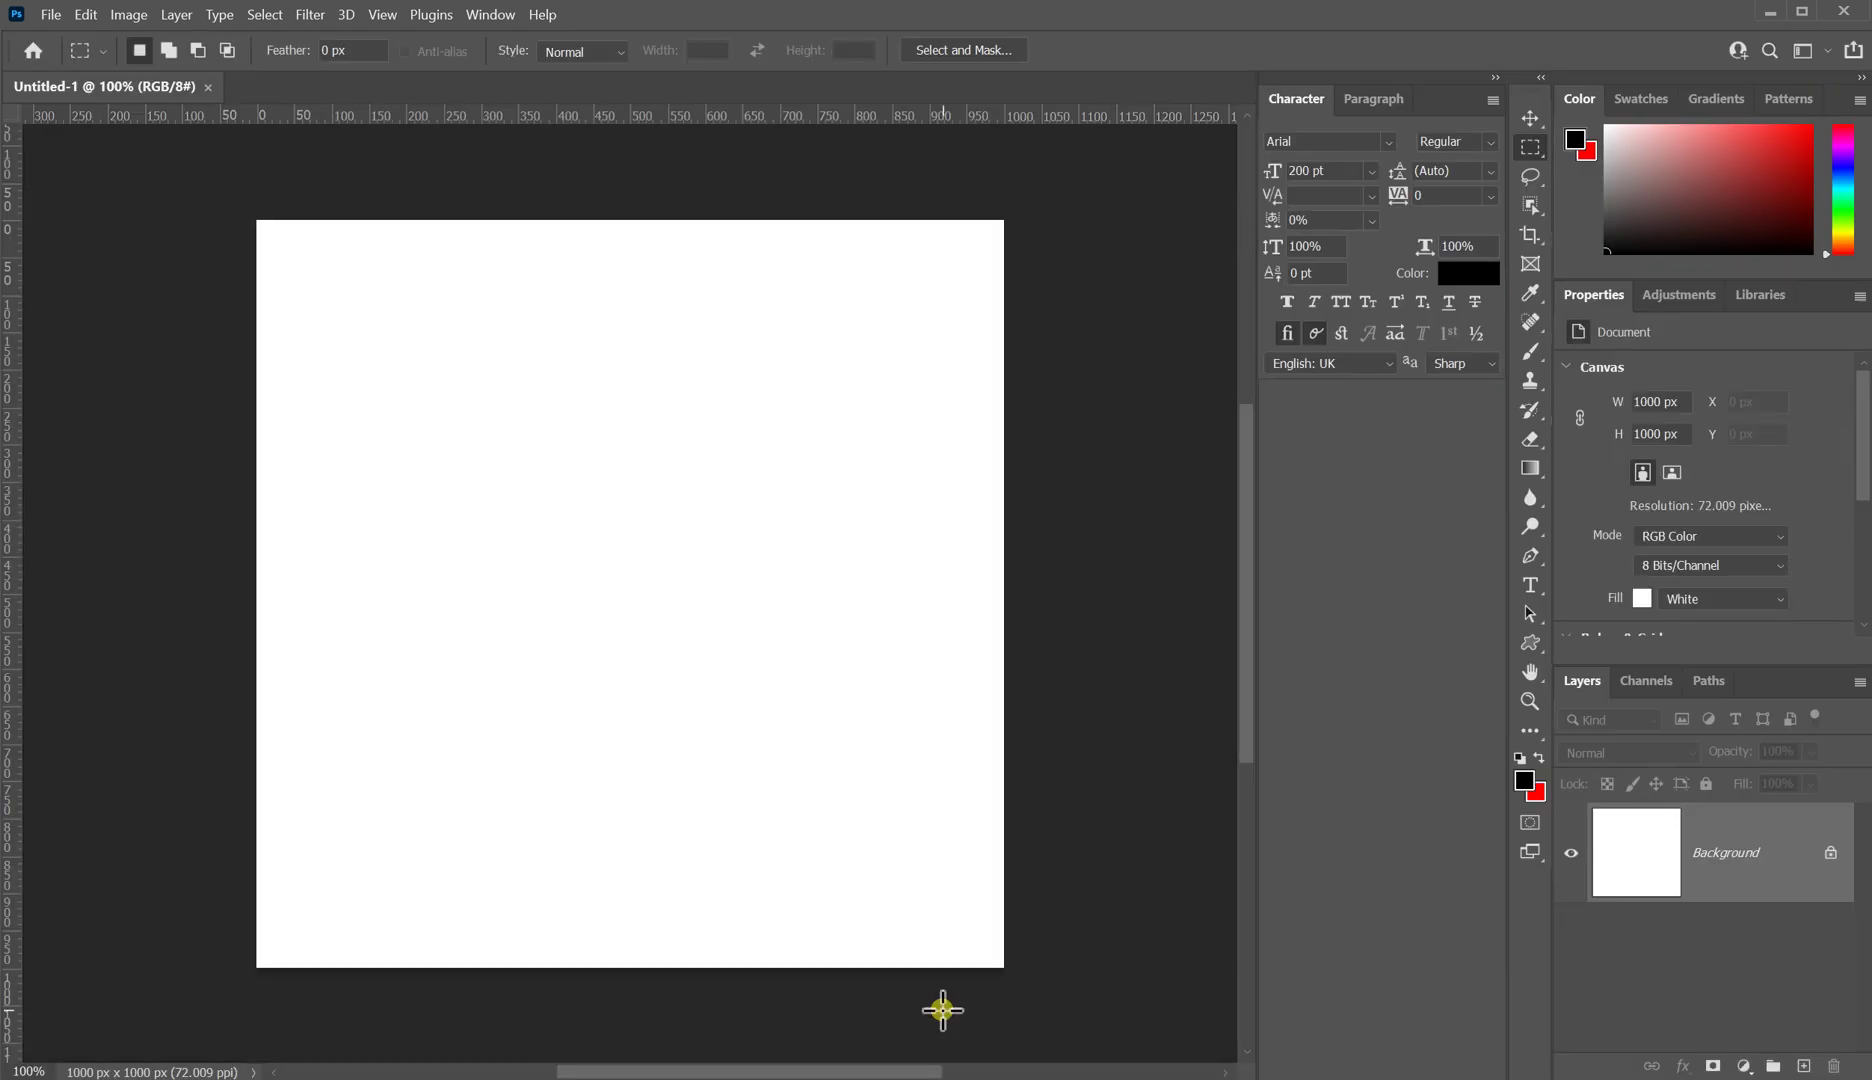
Step: Add a new empty layer above the background and collapse the Character panel
key(ctrl+shift+n)
key(Return)
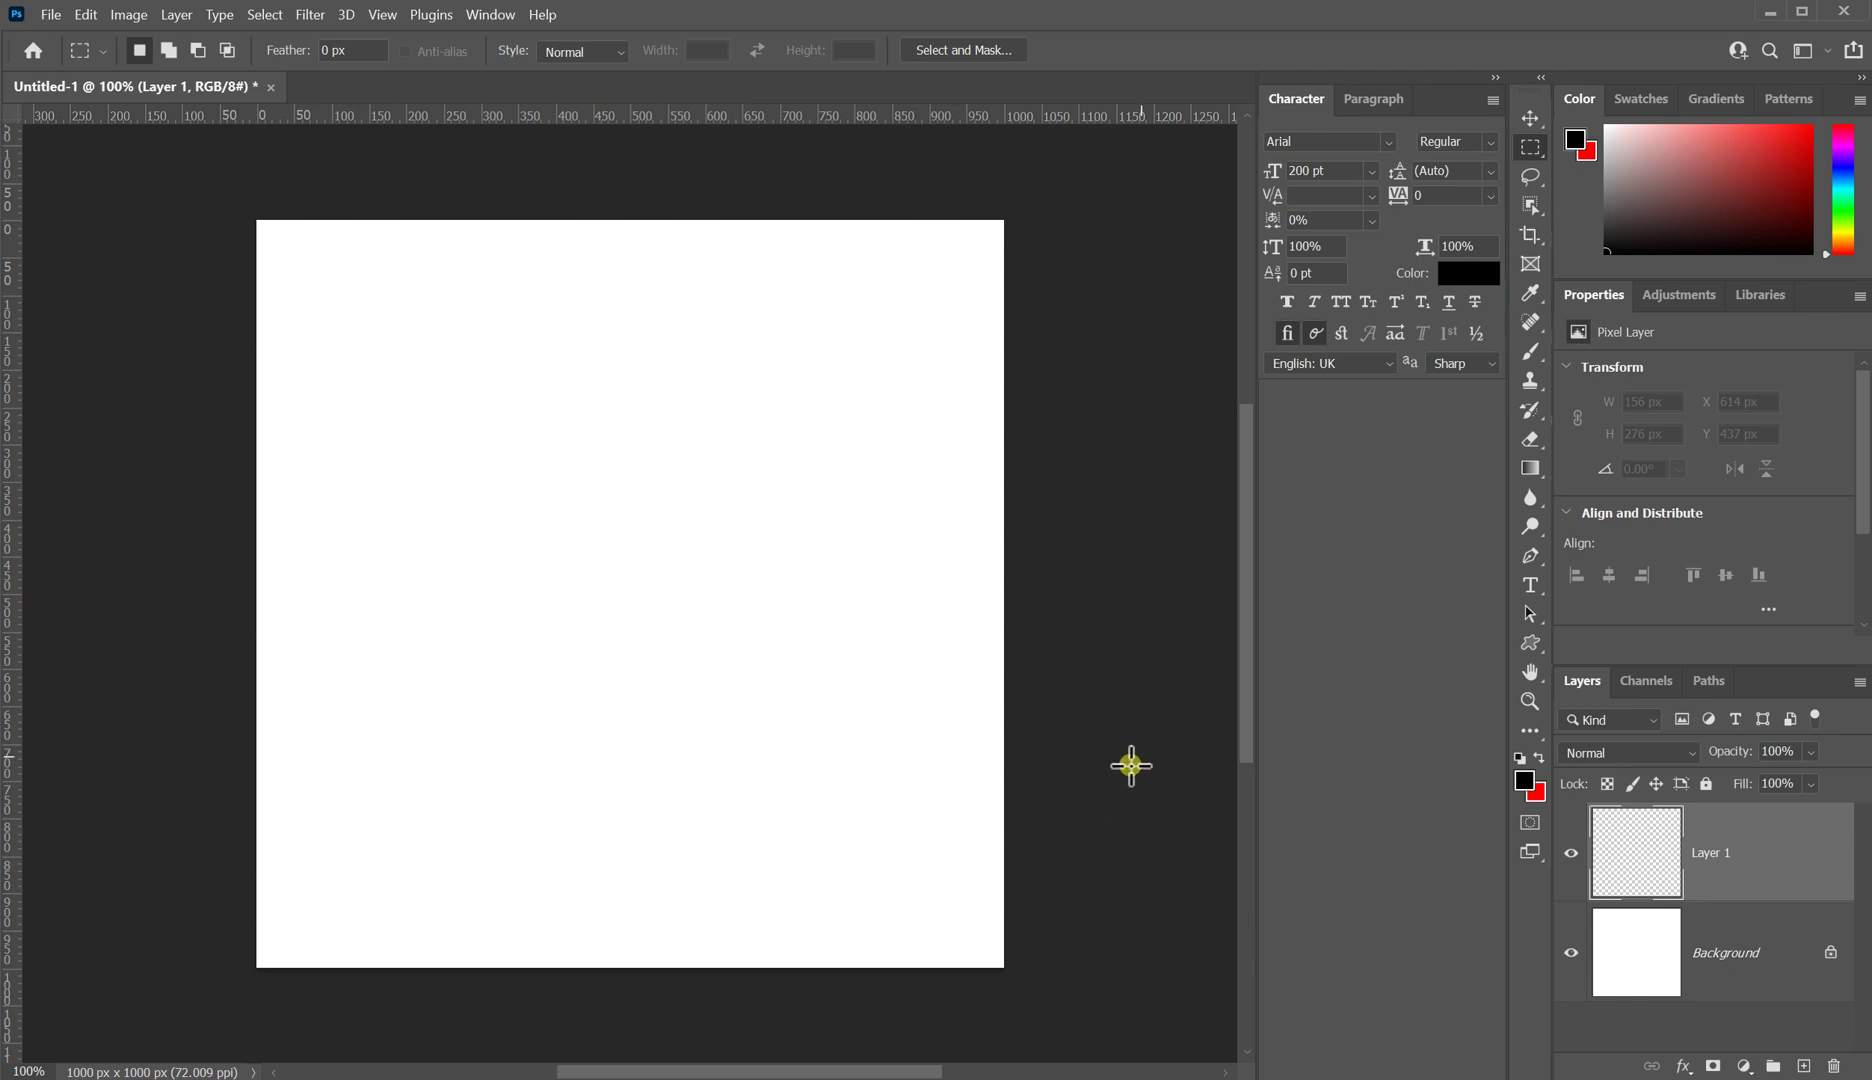
click(1494, 77)
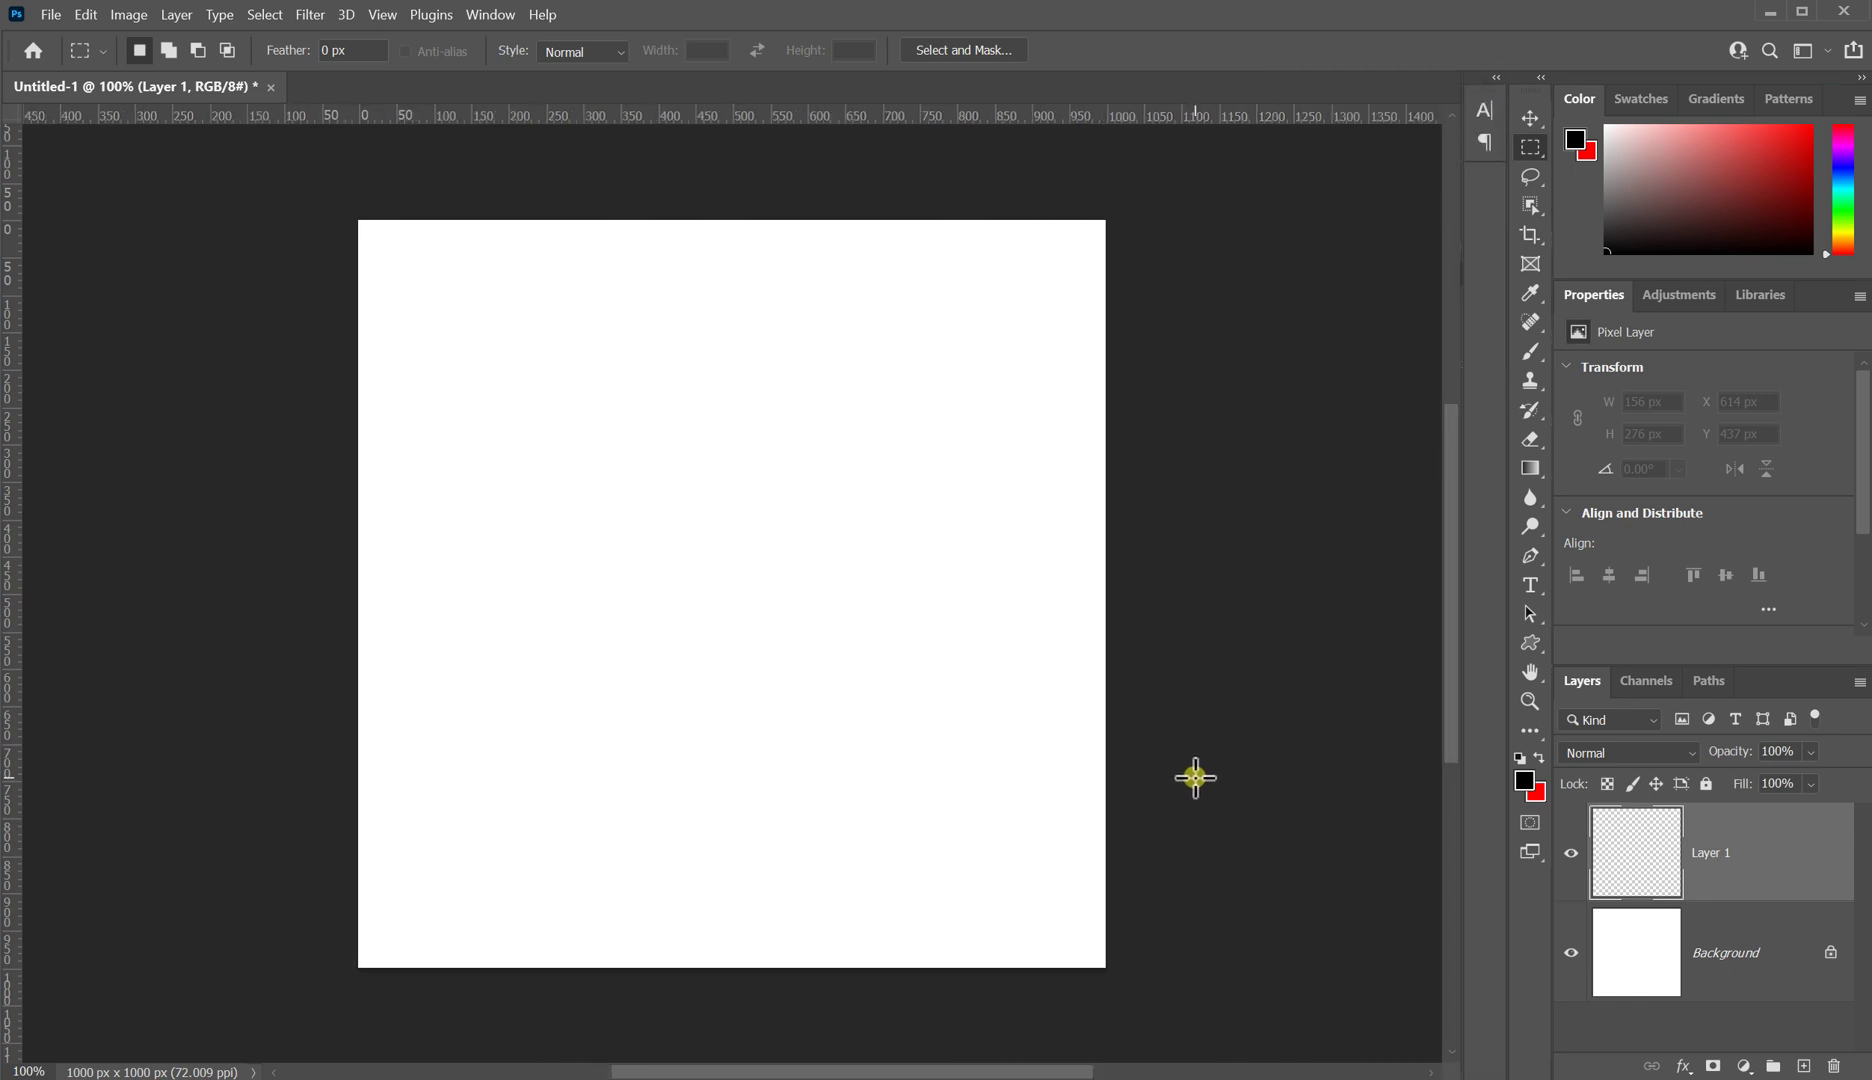
Step: Paint a pure red letter S, about 156 by 226 px, in the canvas's upper-left area with a 15 px brush
key(b)
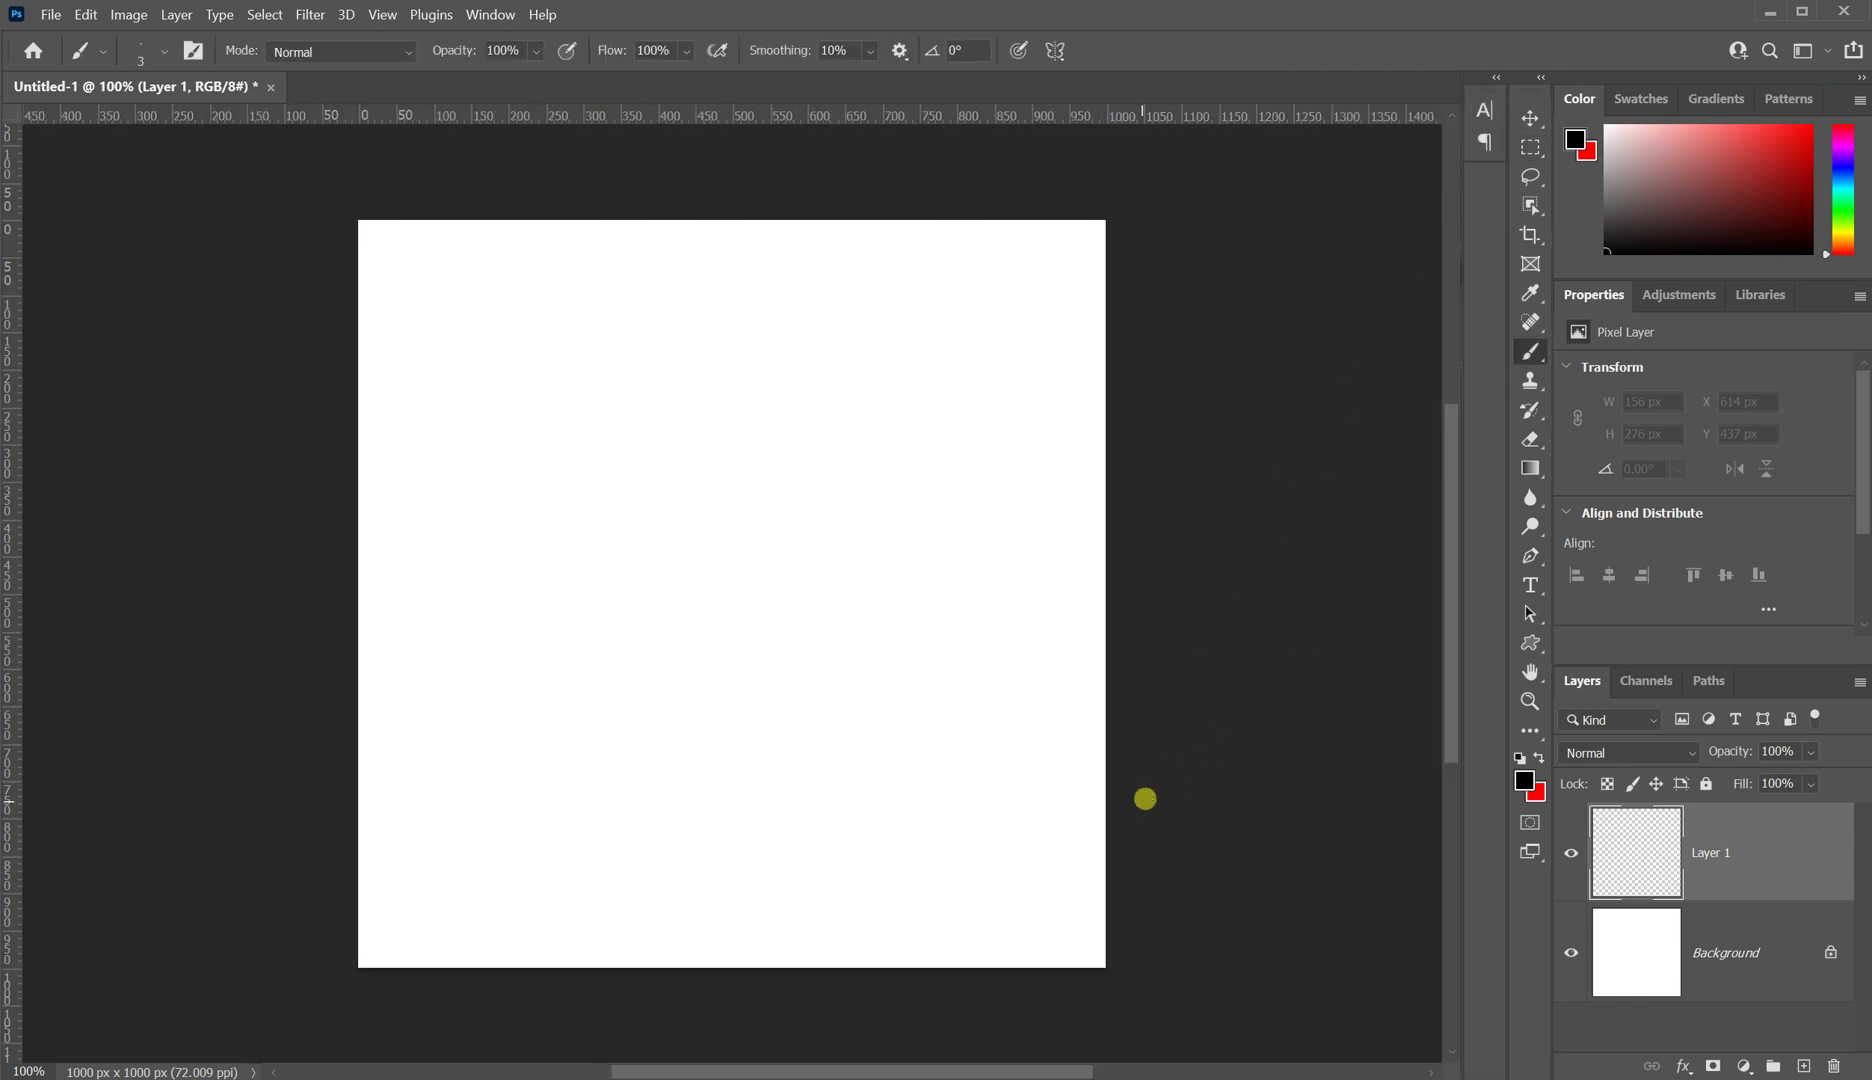
click(1810, 127)
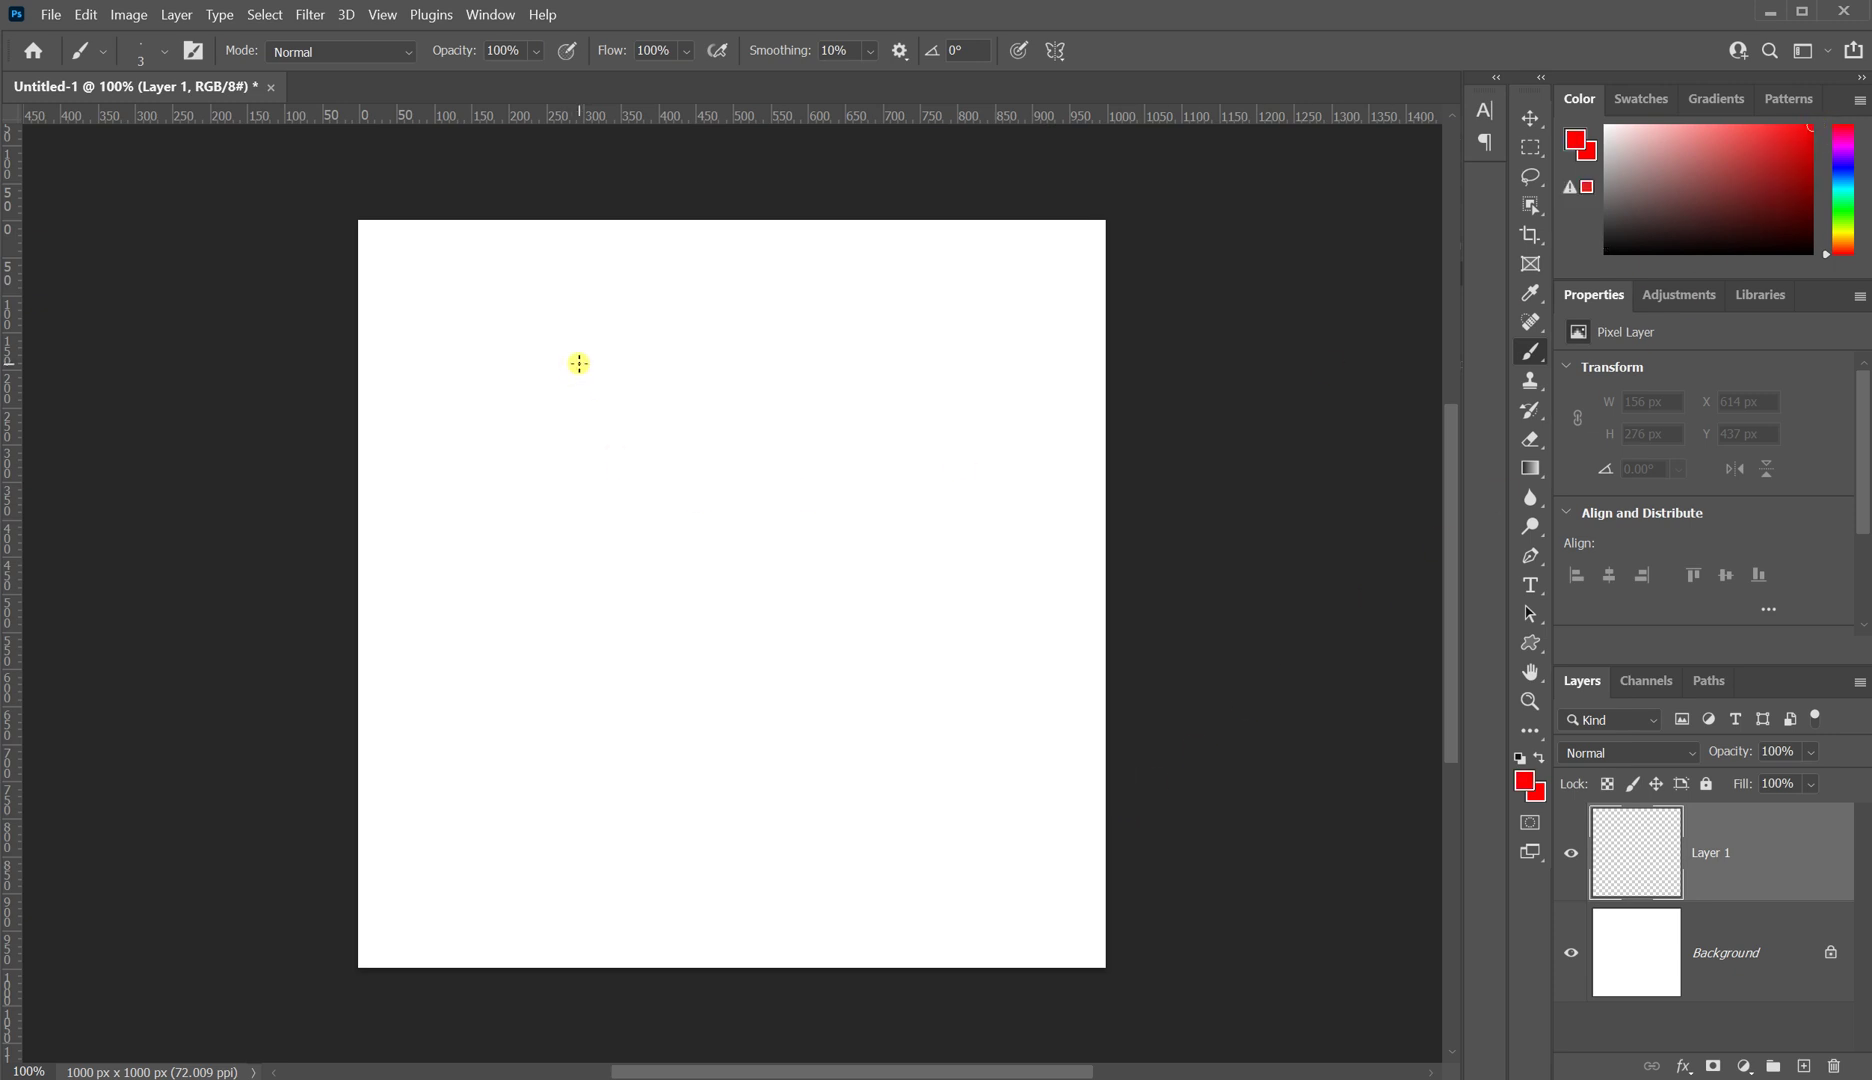
key(bracketright)
key(bracketright)
key(bracketright)
key(bracketright)
key(bracketright)
mouse_move(625, 346)
mouse_down()
mouse_move(546, 336)
mouse_move(591, 413)
mouse_move(581, 486)
mouse_move(521, 462)
mouse_up()
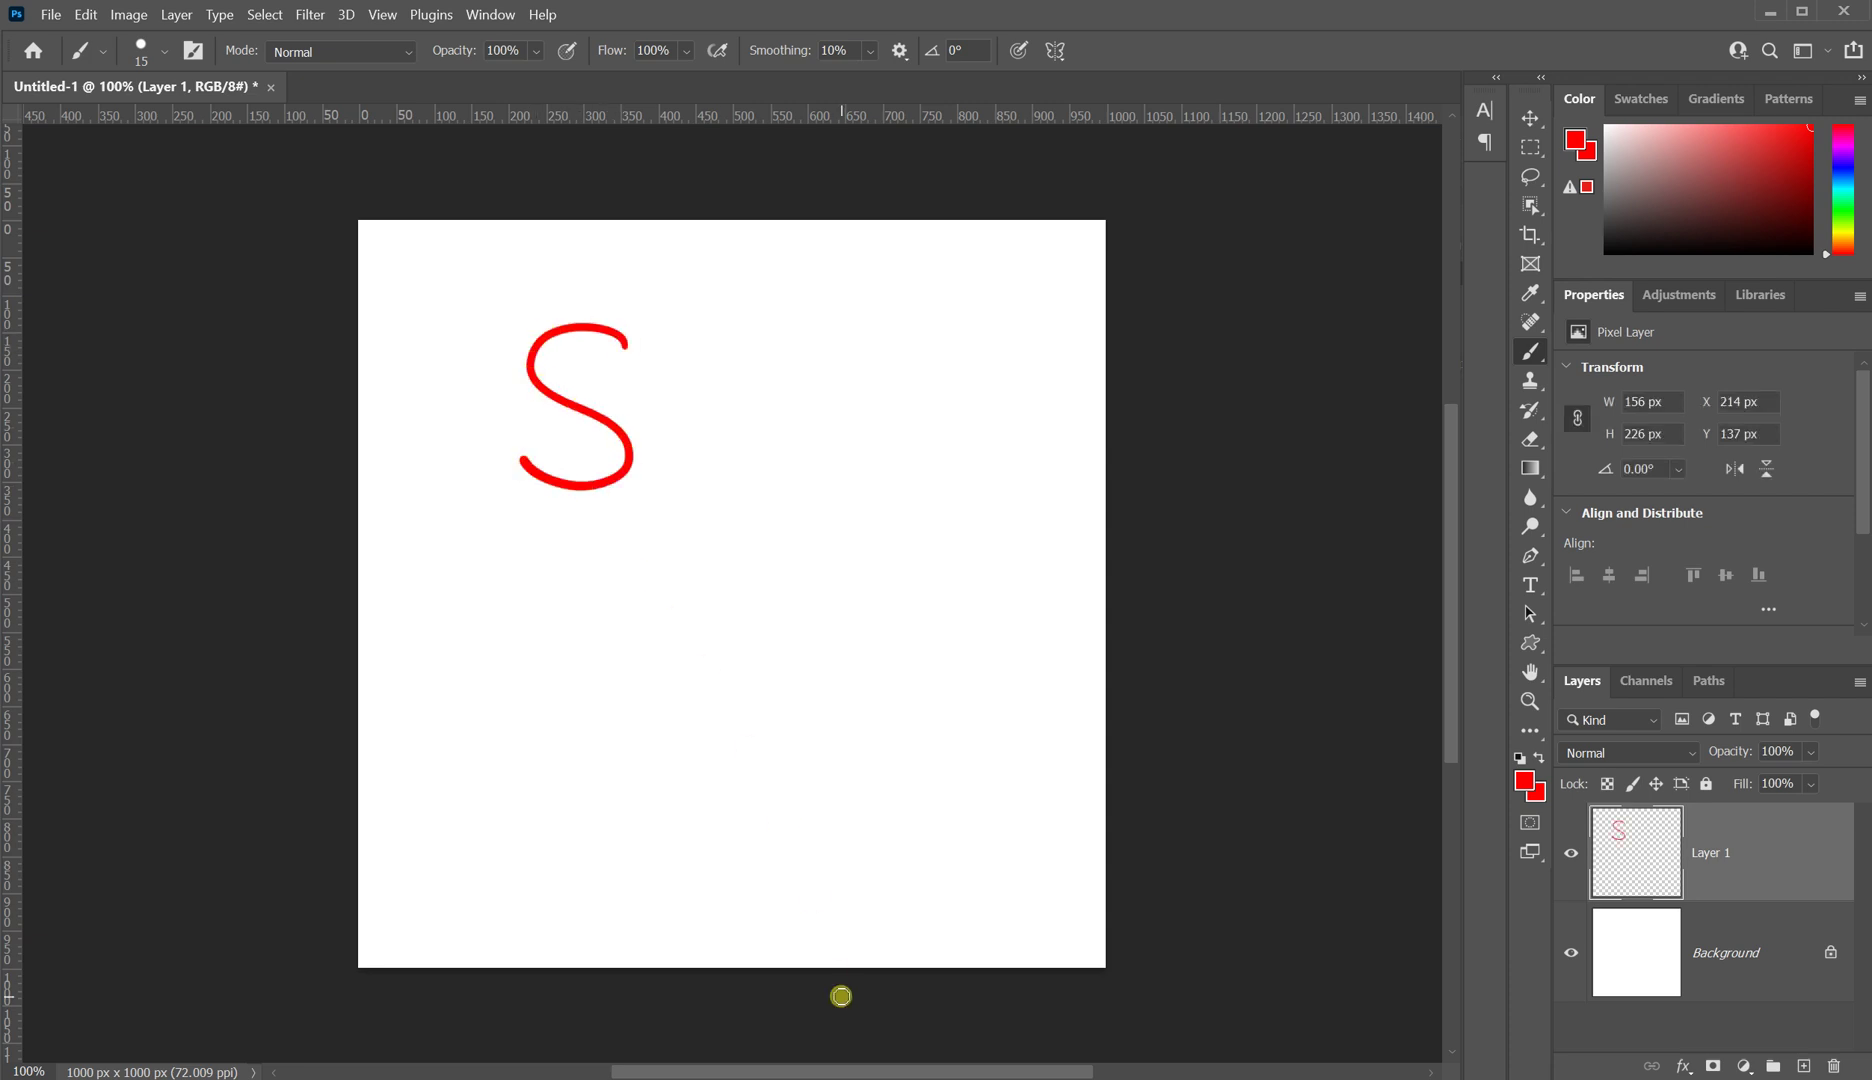
Step: Paint a short green stroke along the outer edge of the S's lower curve and a blue one beside it, using a 7 px brush
scroll(840, 996, up, 4)
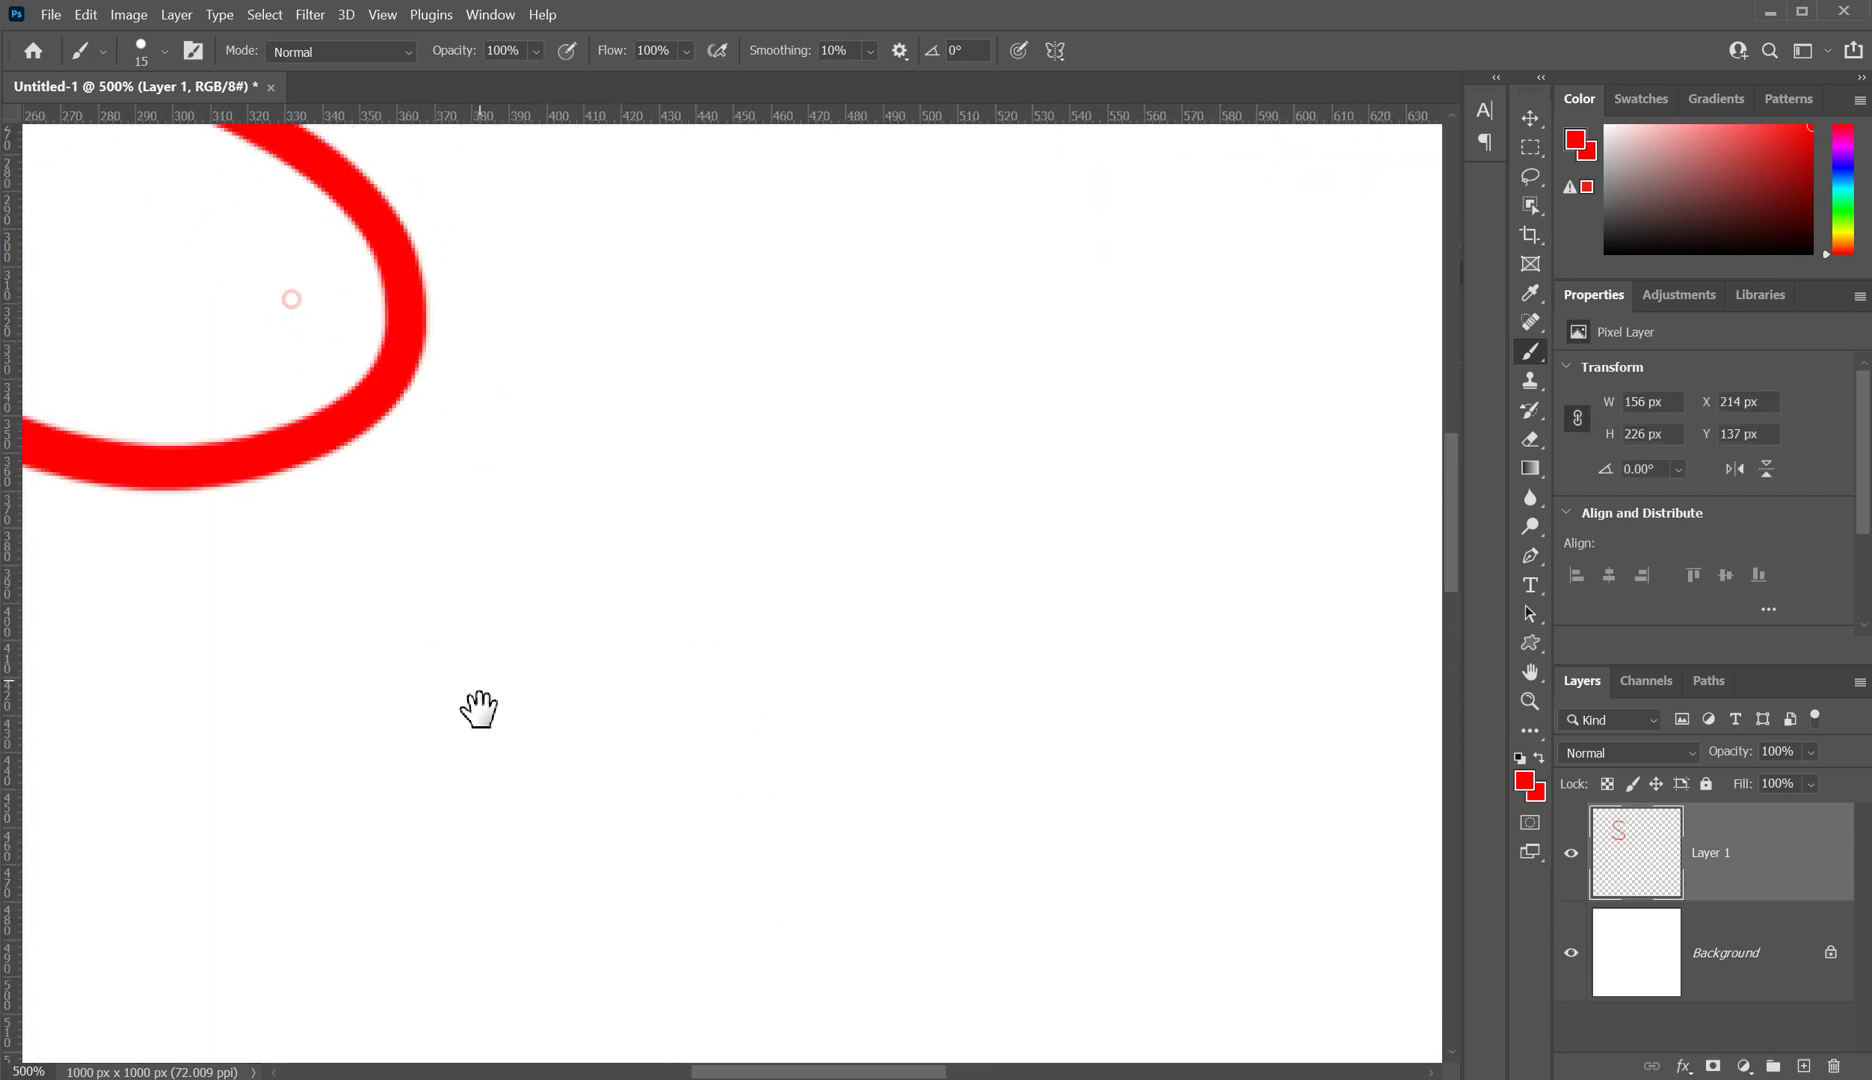
drag(430, 612, 585, 886)
scroll(518, 680, up, 1)
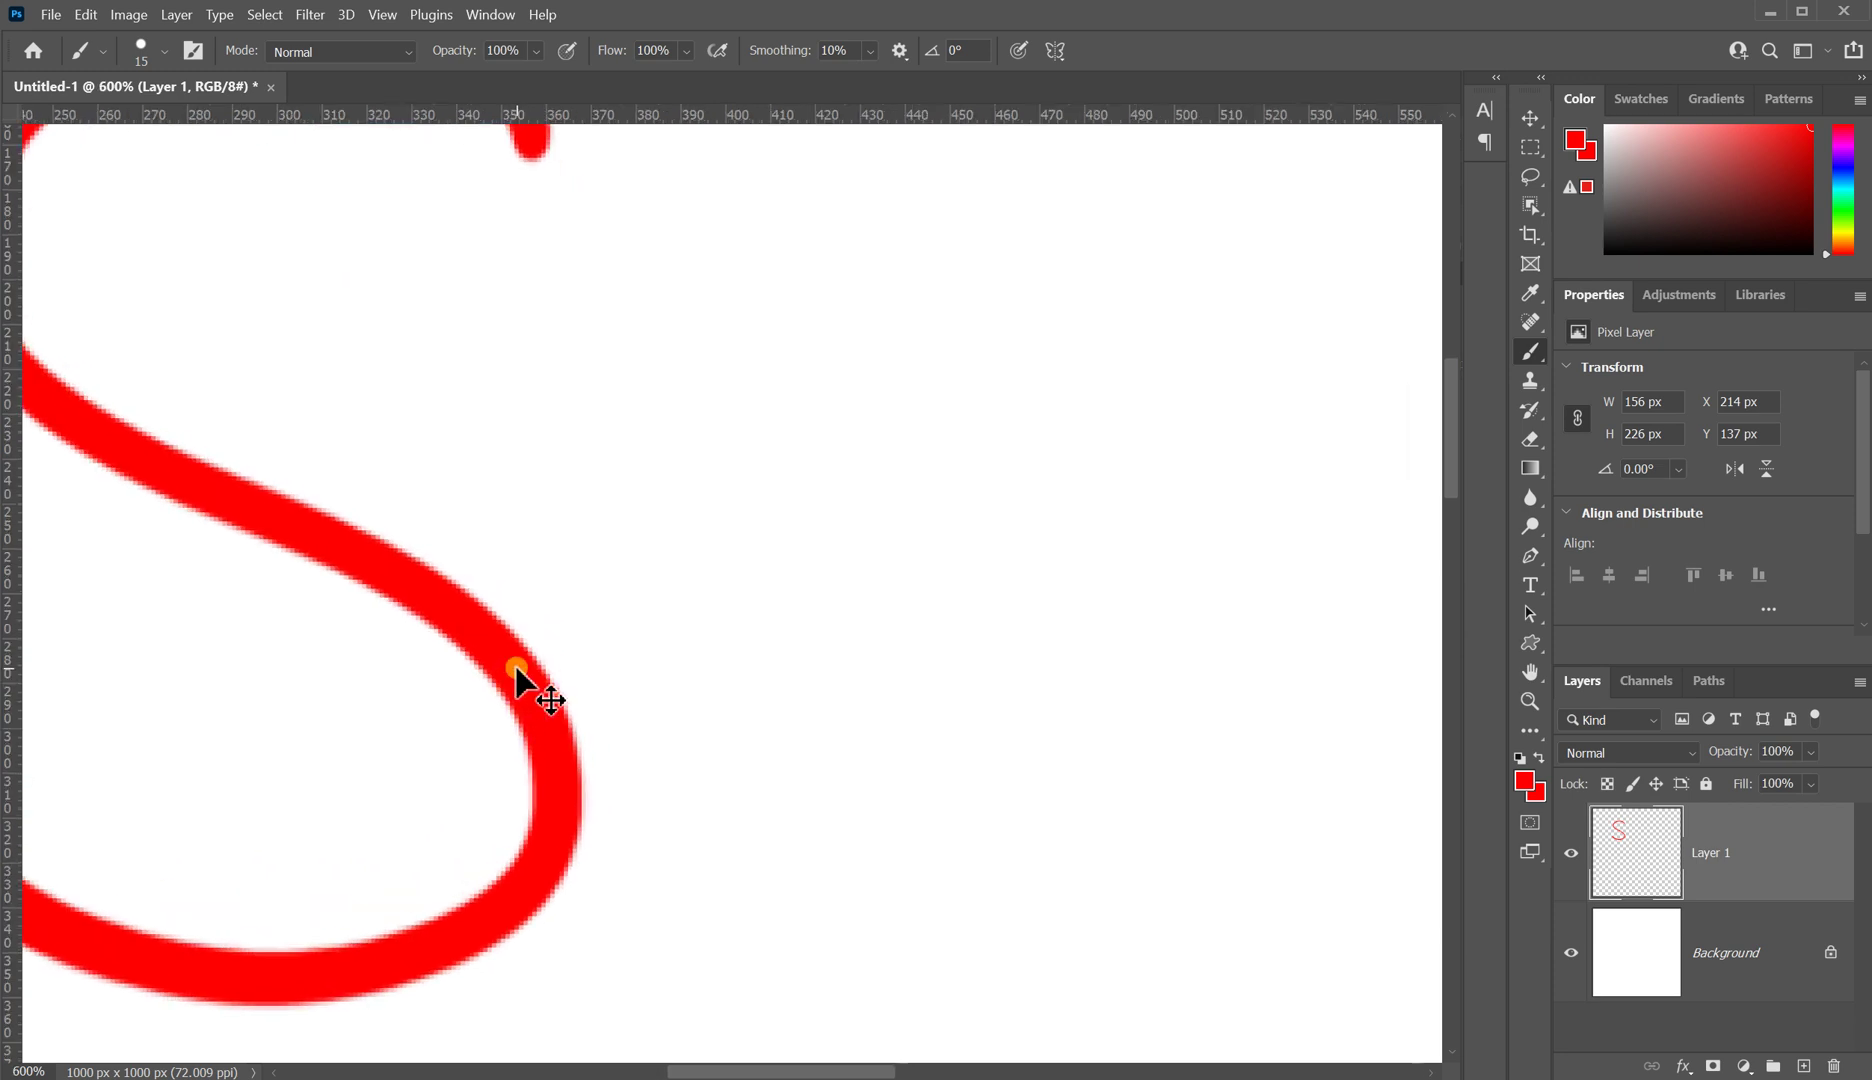
scroll(518, 680, up, 5)
drag(247, 875, 833, 626)
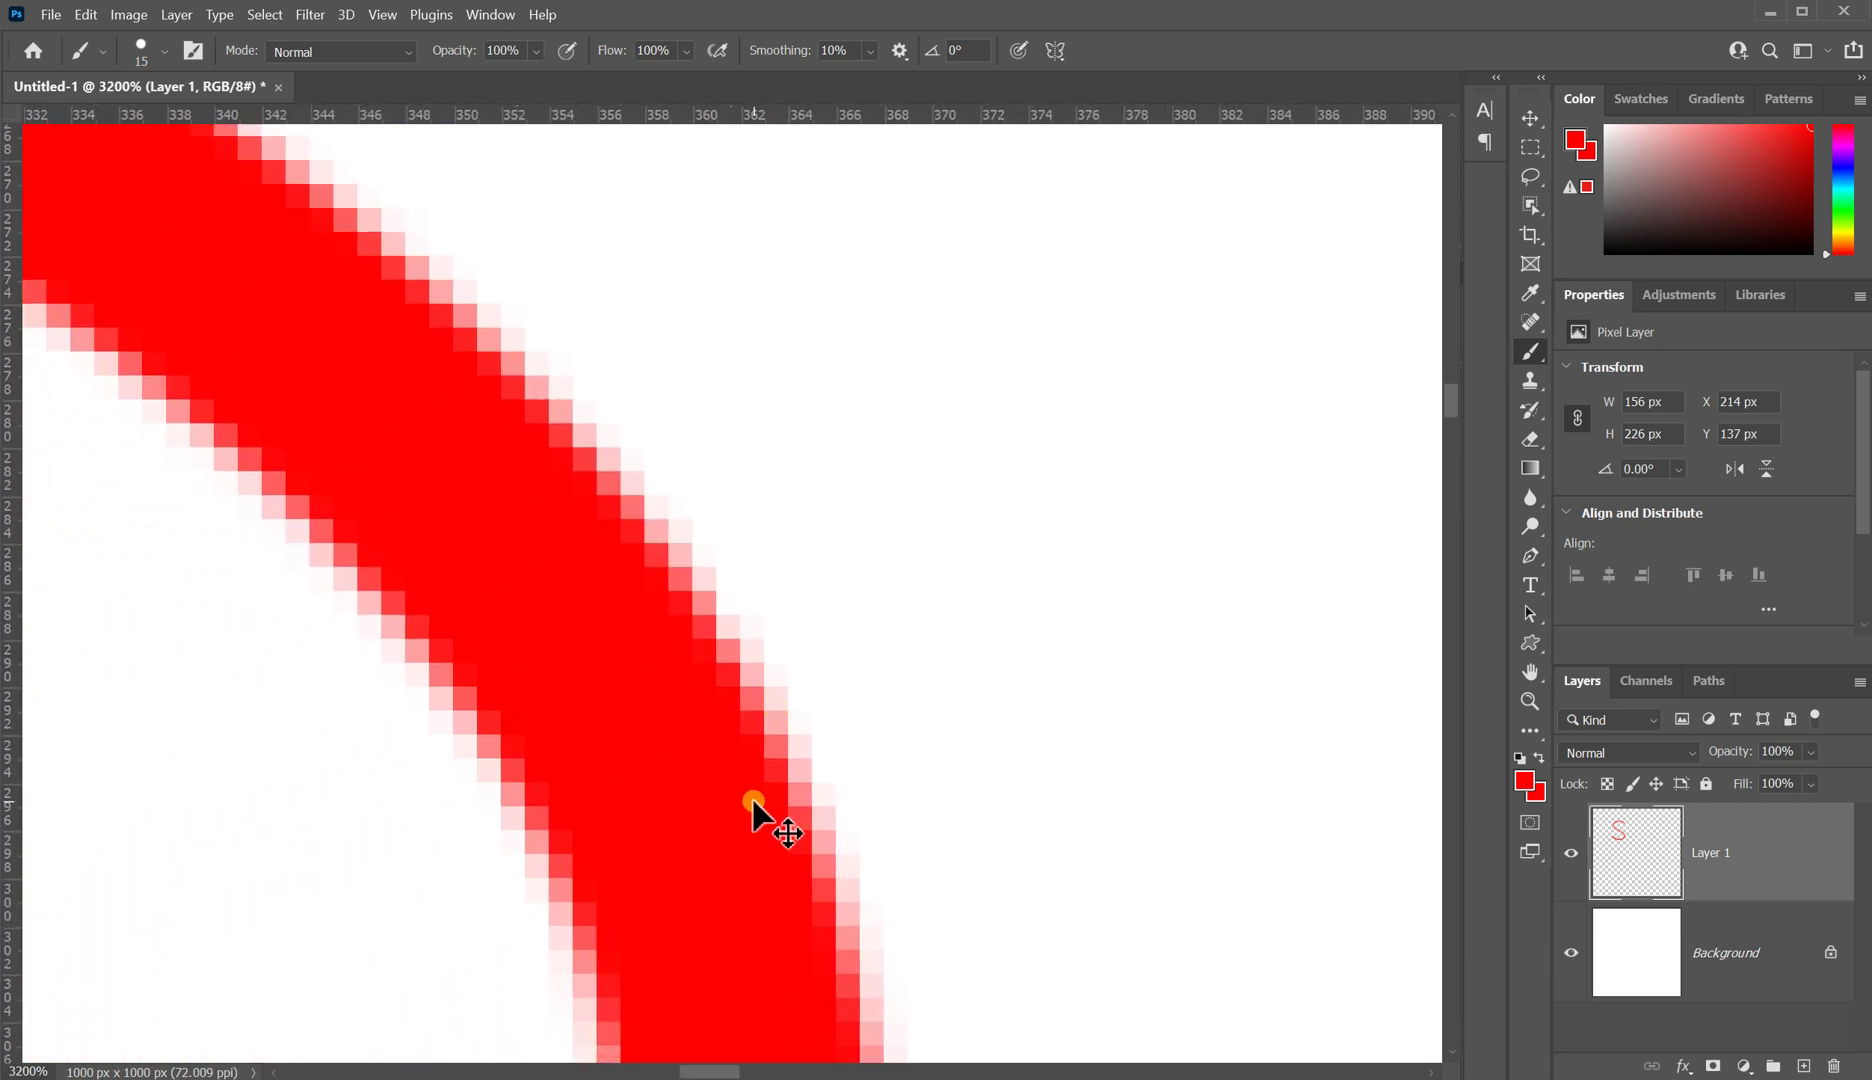
scroll(752, 800, up, 2)
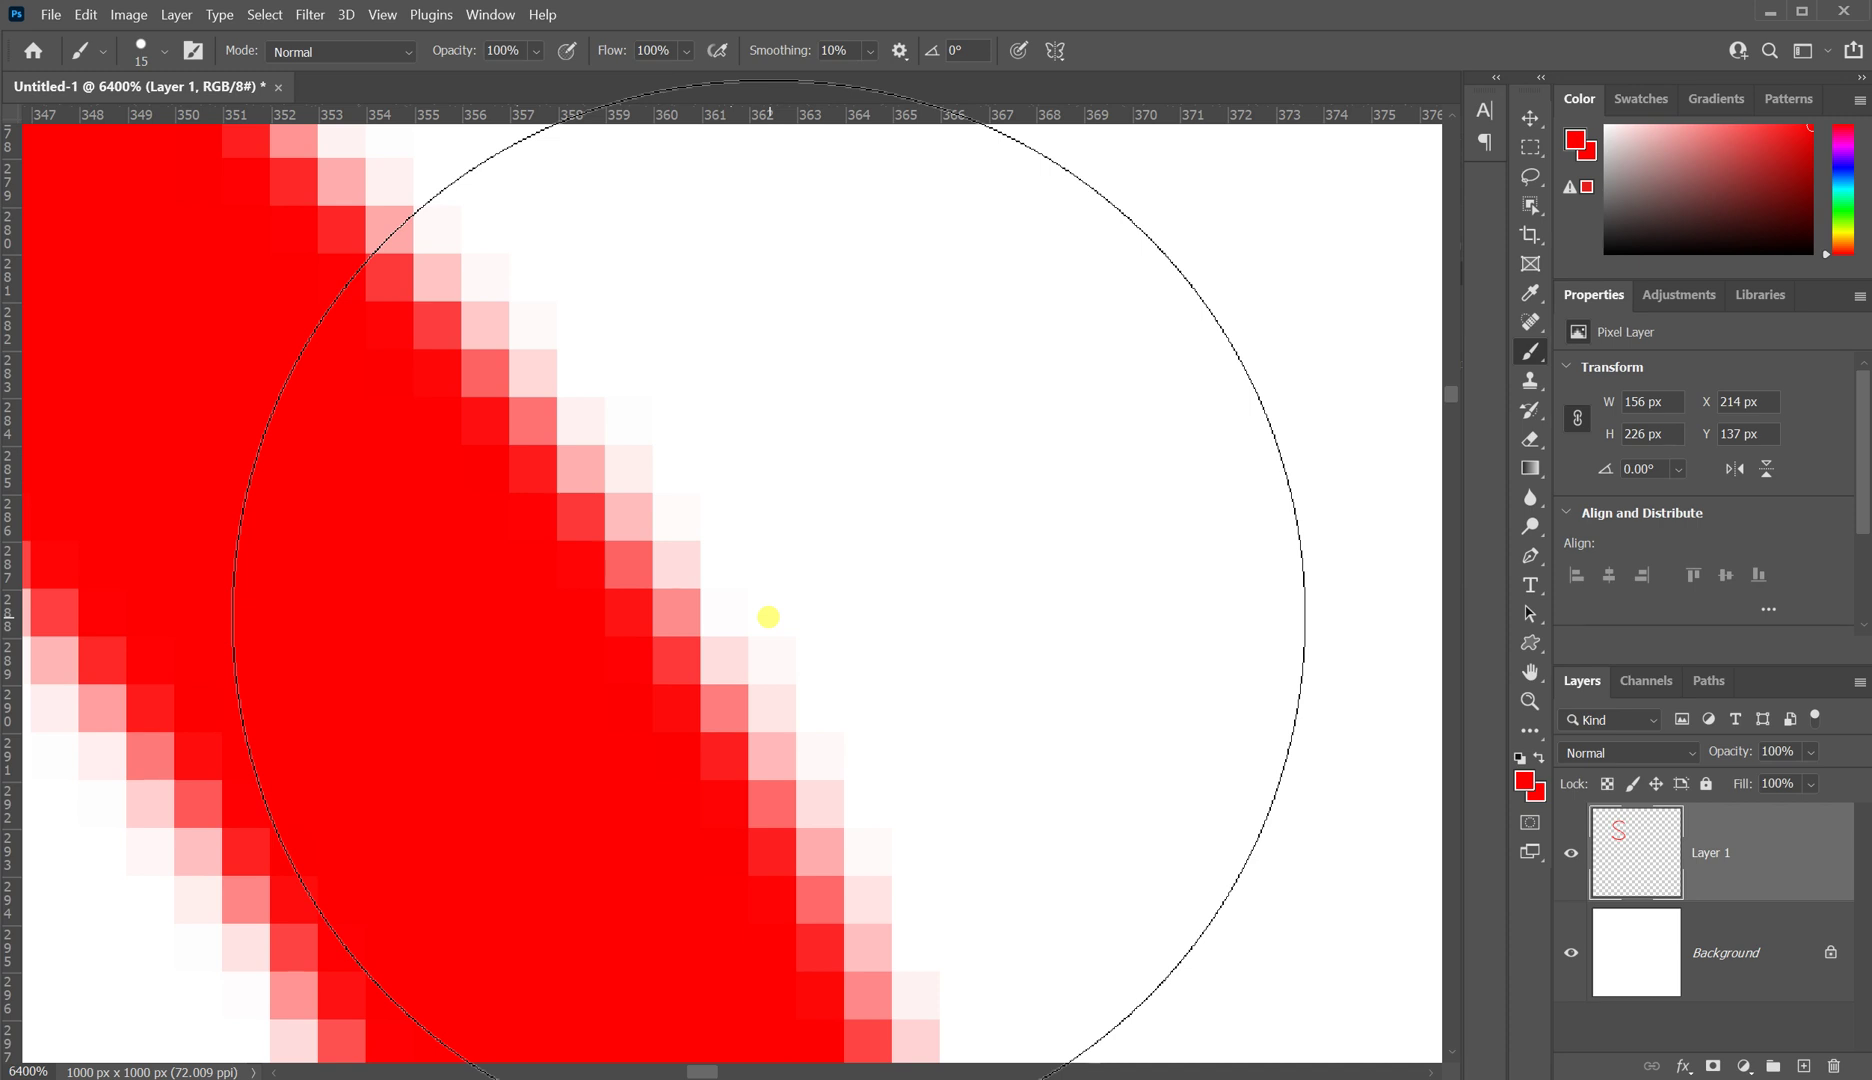
click(1842, 203)
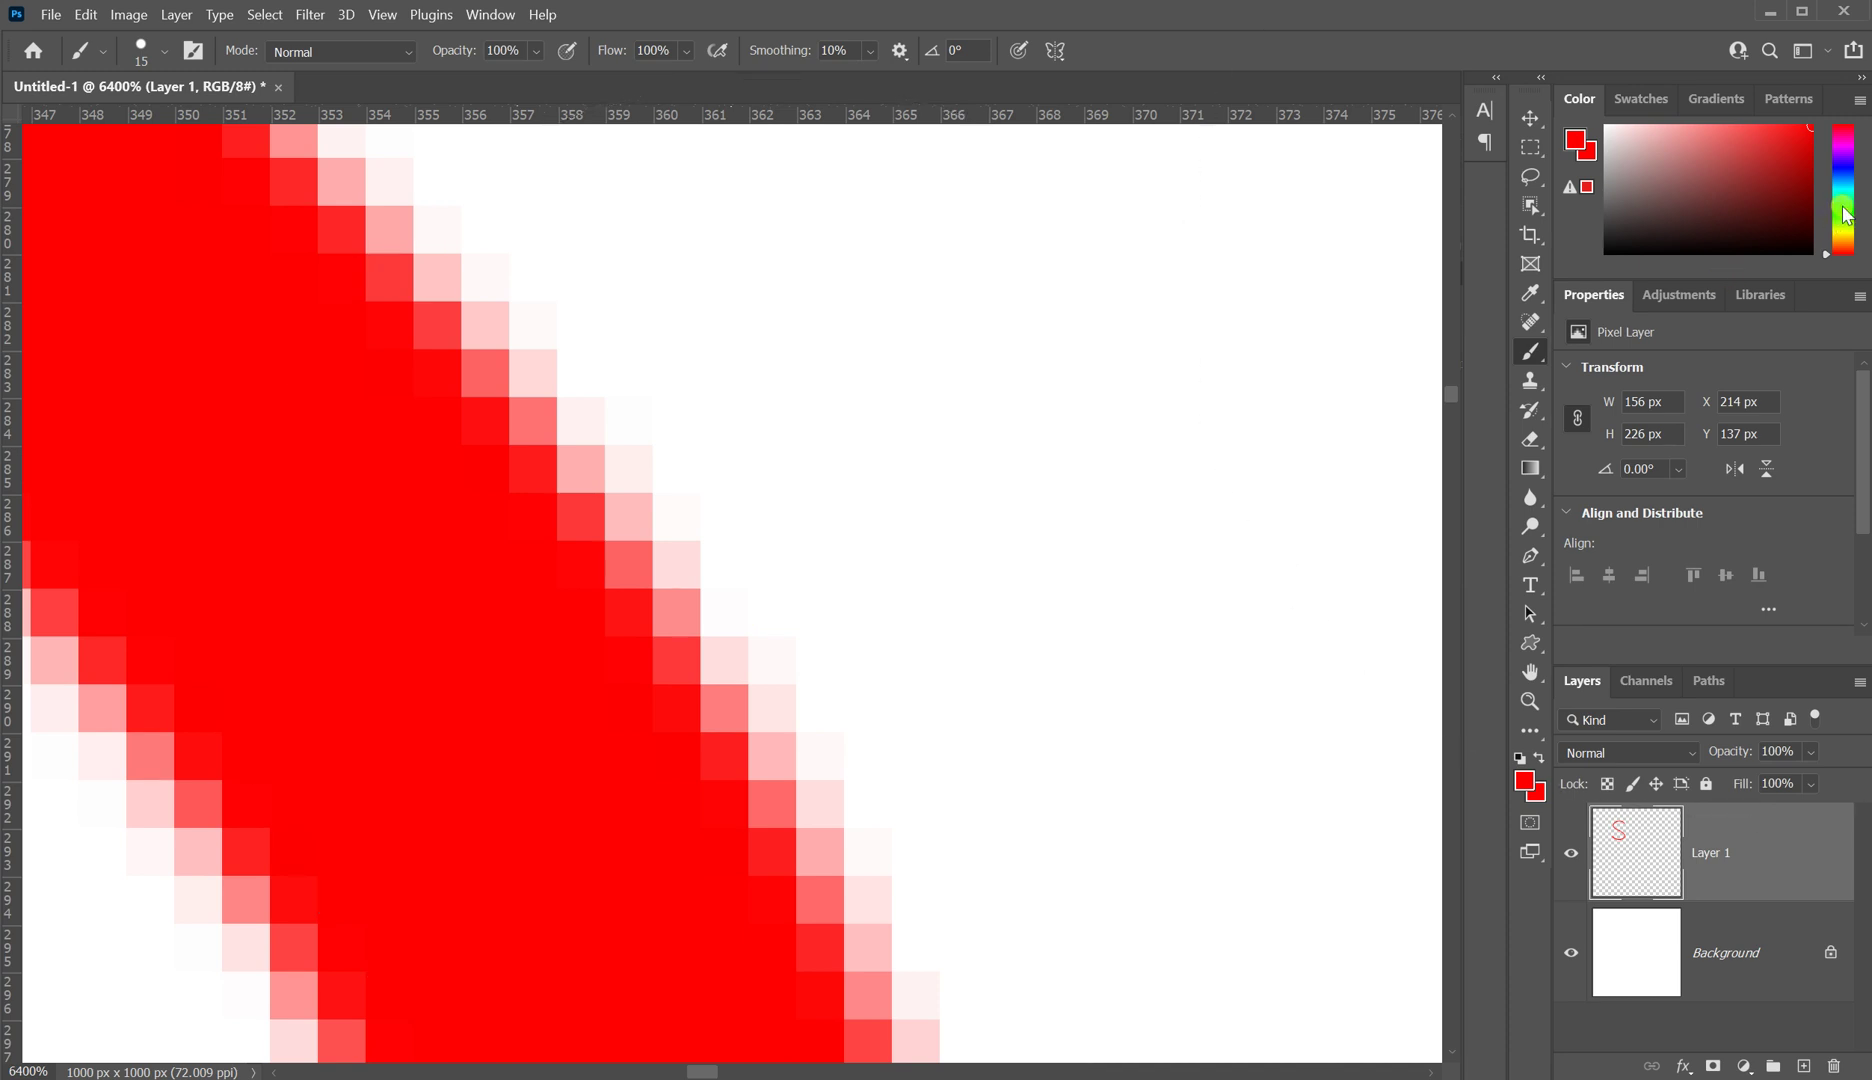
key(bracketleft)
key(bracketleft)
key(bracketleft)
key(bracketleft)
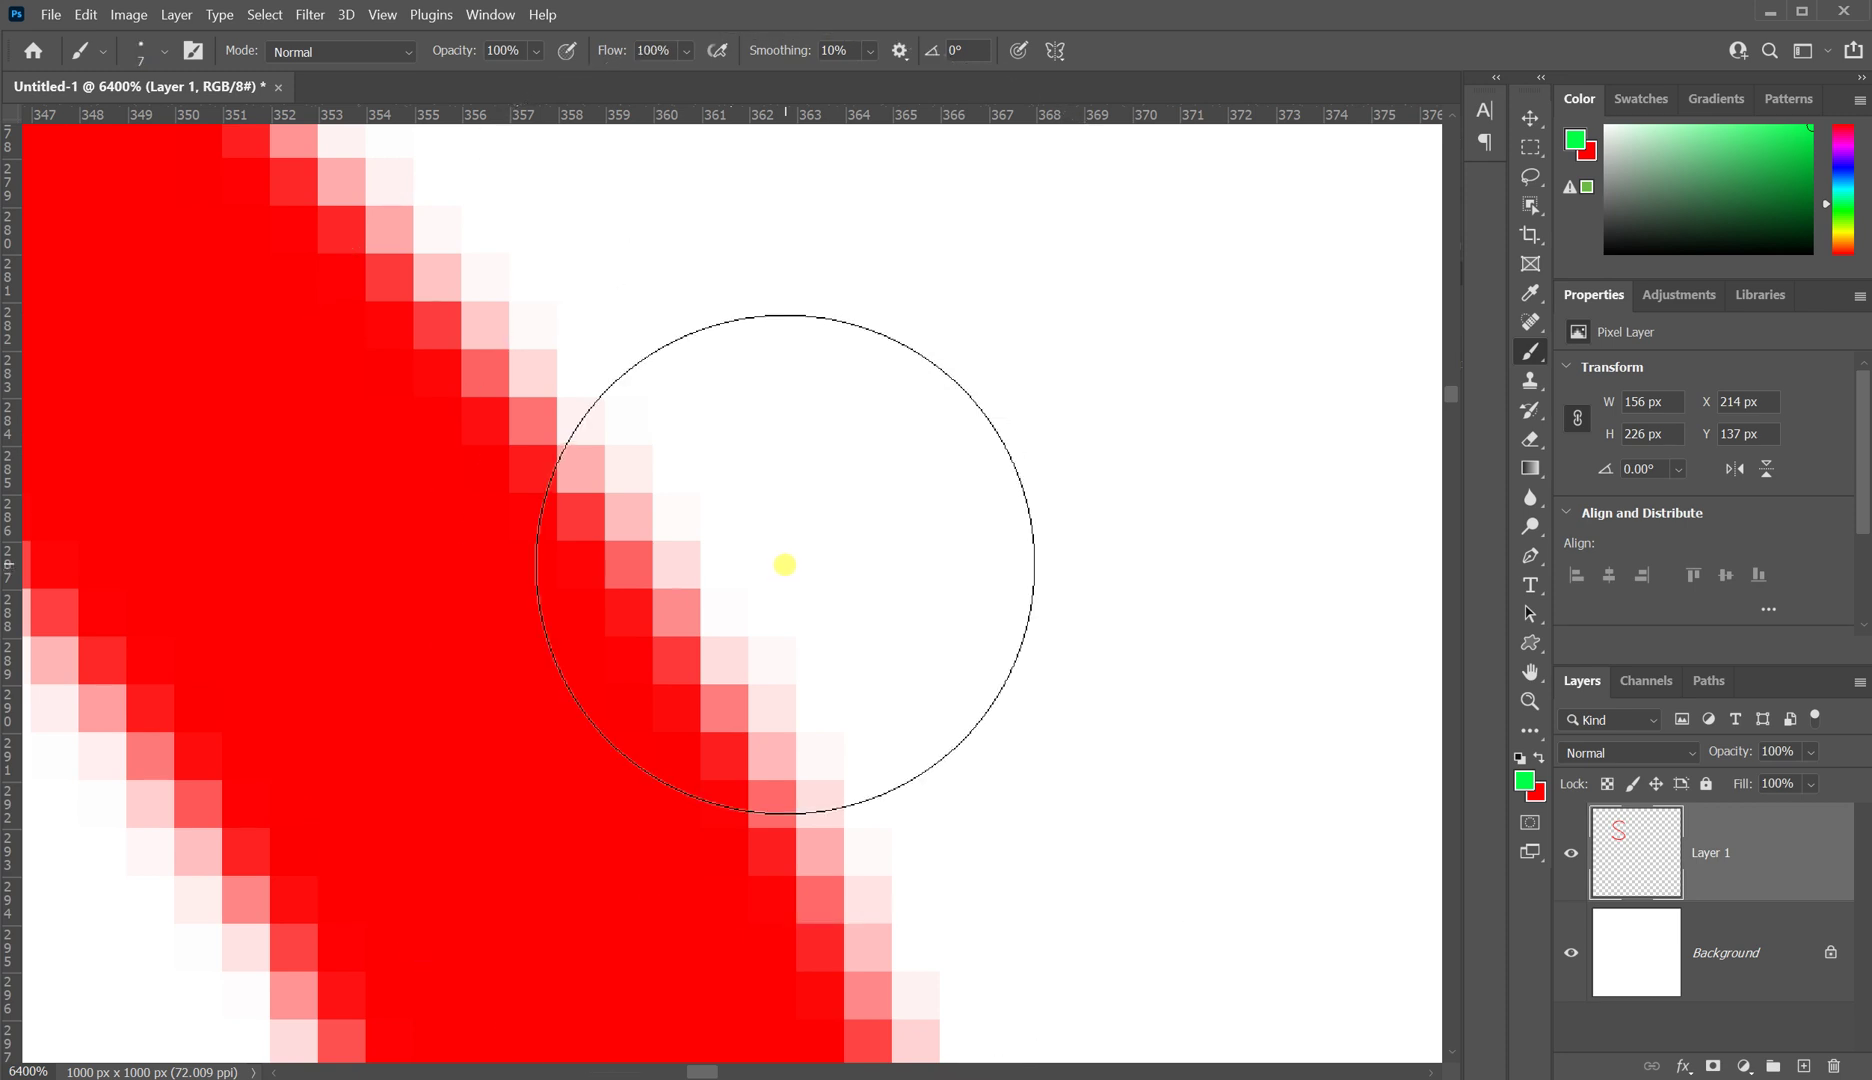
mouse_move(506, 313)
mouse_down()
mouse_move(649, 450)
mouse_move(862, 735)
mouse_up()
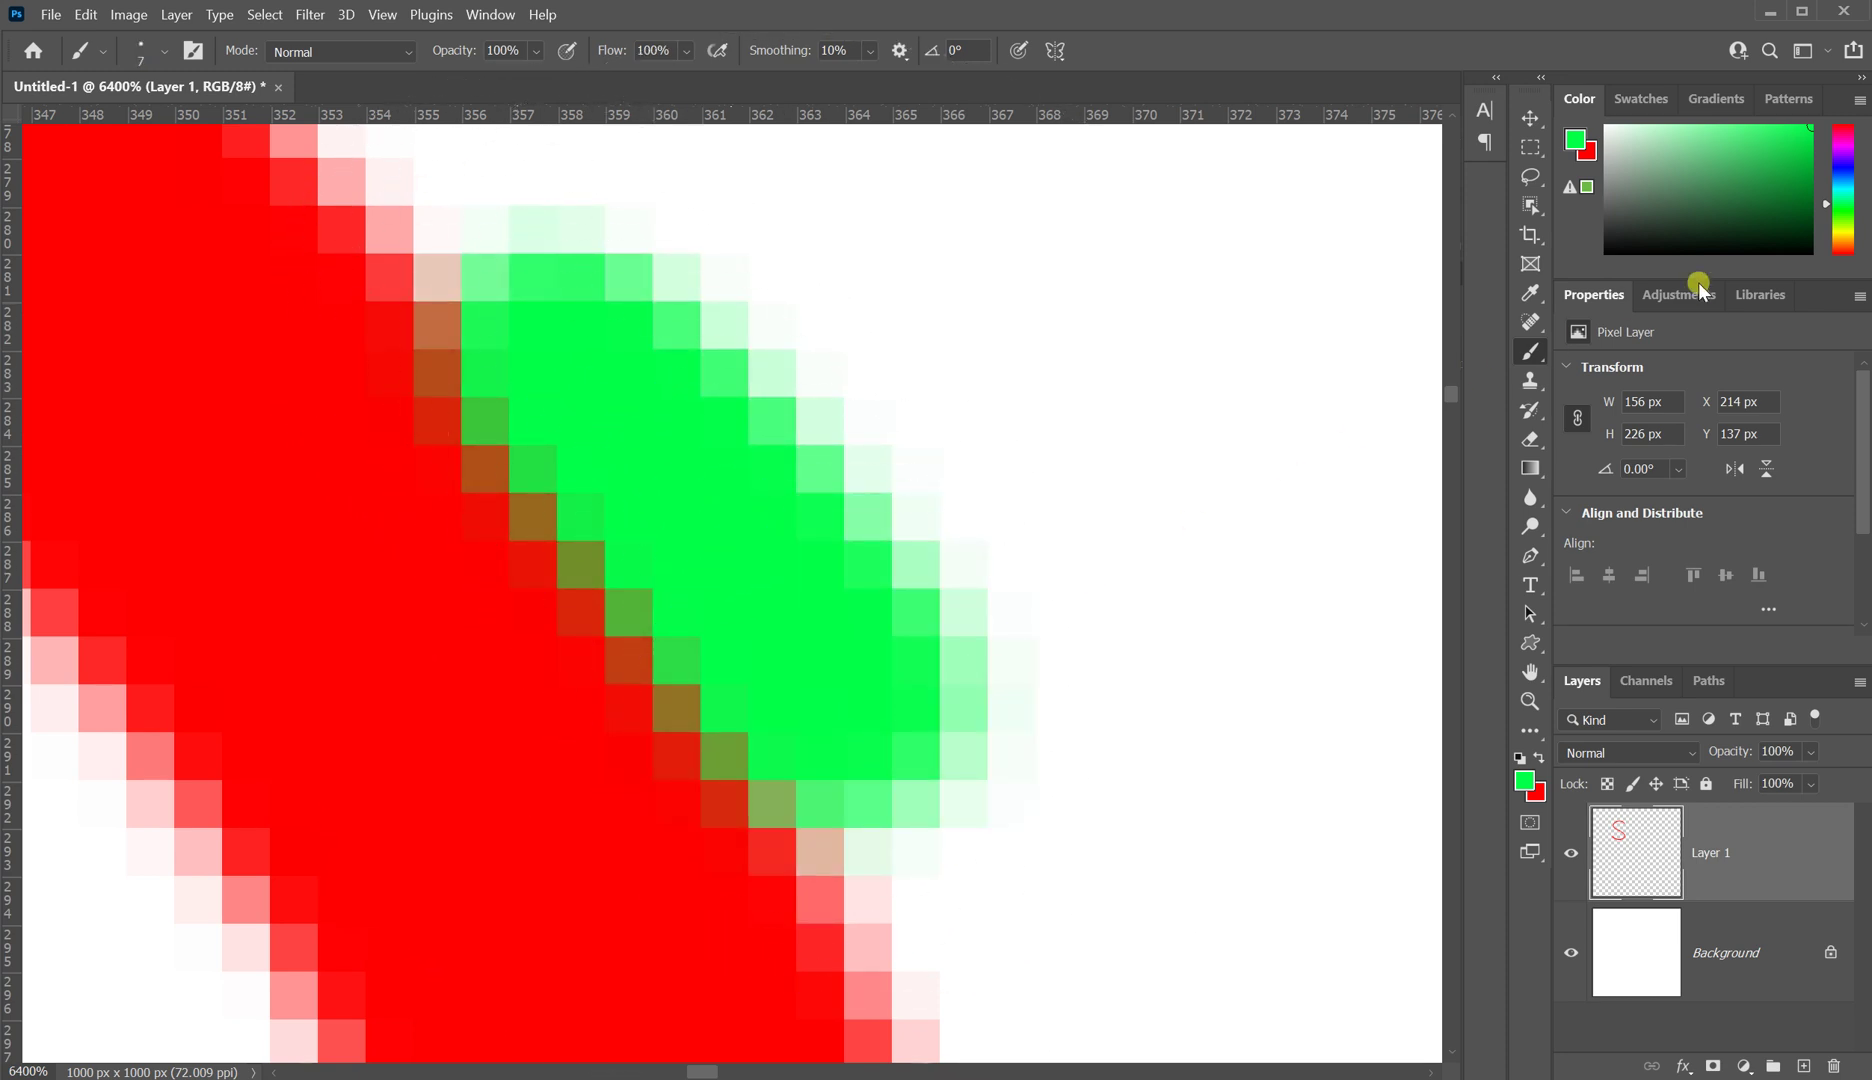
click(1844, 170)
mouse_move(790, 298)
mouse_down()
mouse_move(935, 405)
mouse_move(1158, 690)
mouse_up()
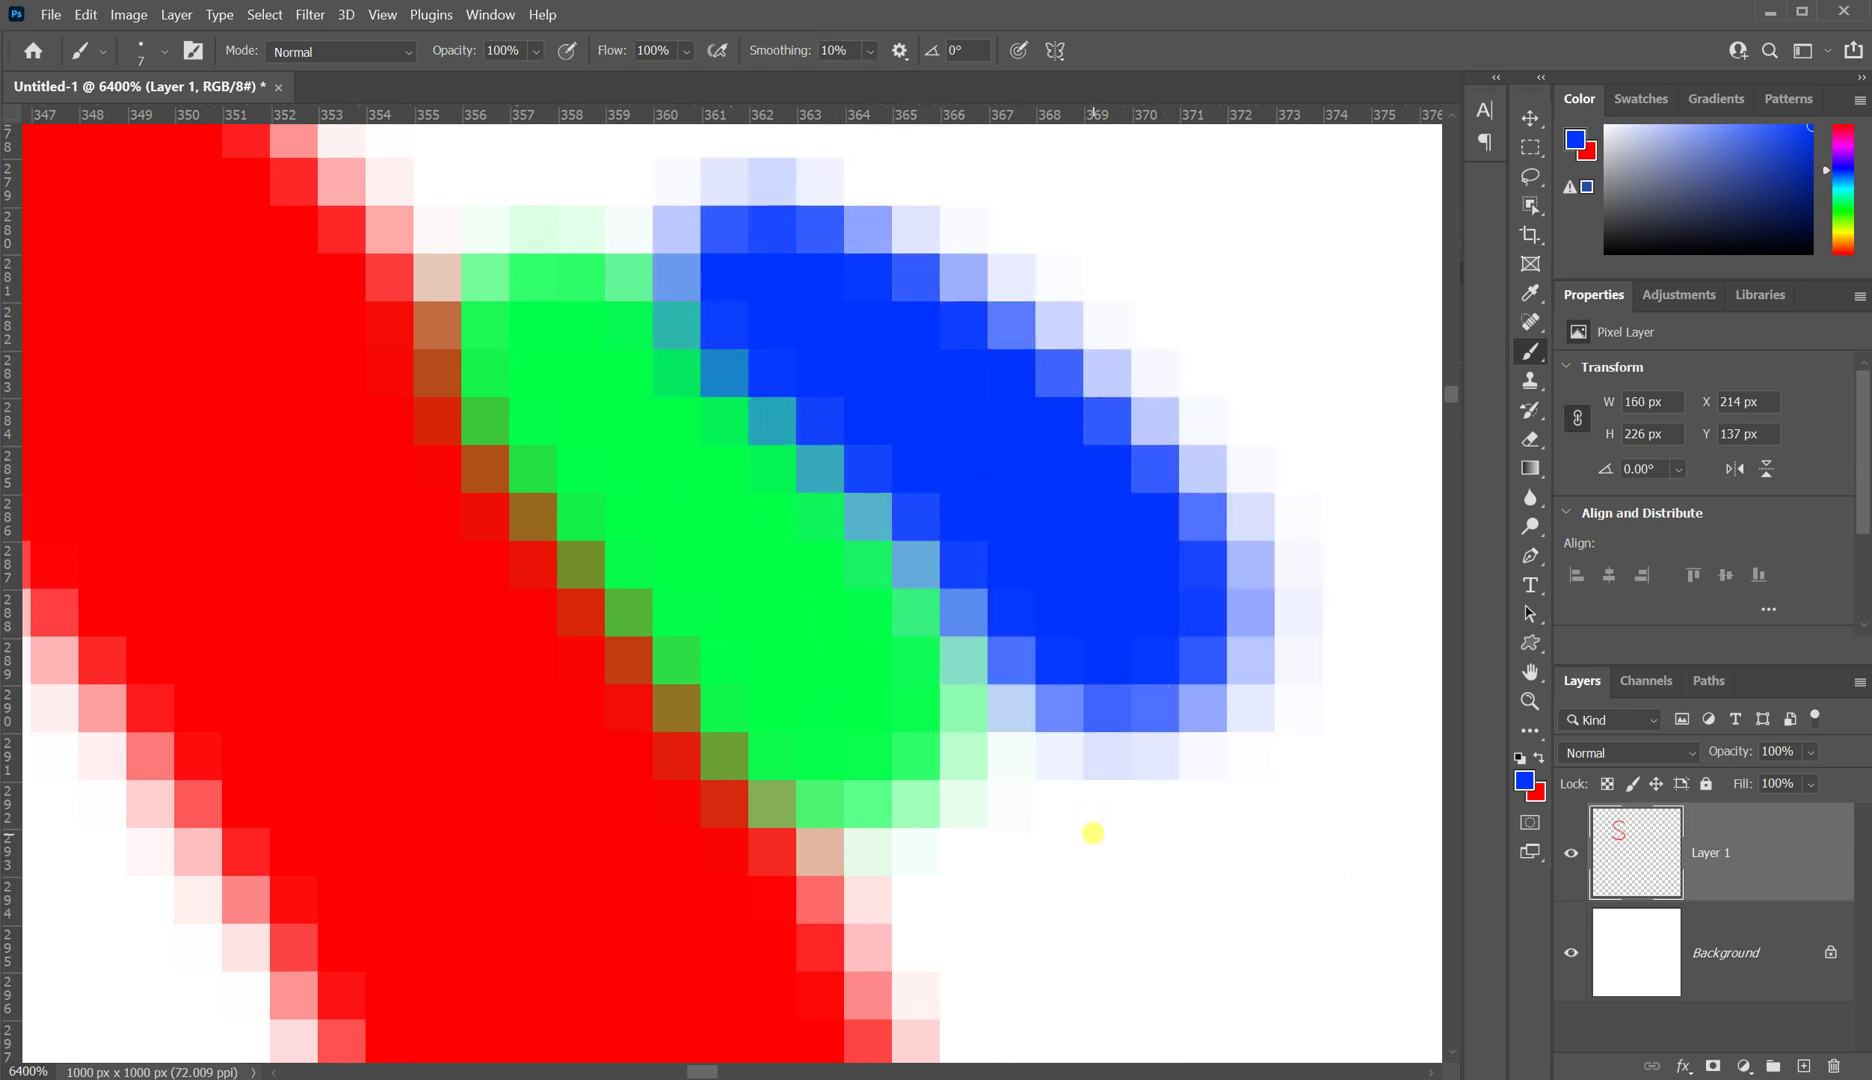
Step: Select the single pale blue pixel at X 360, Y 280 with the Rectangular Marquee and show the Info panel
click(1529, 150)
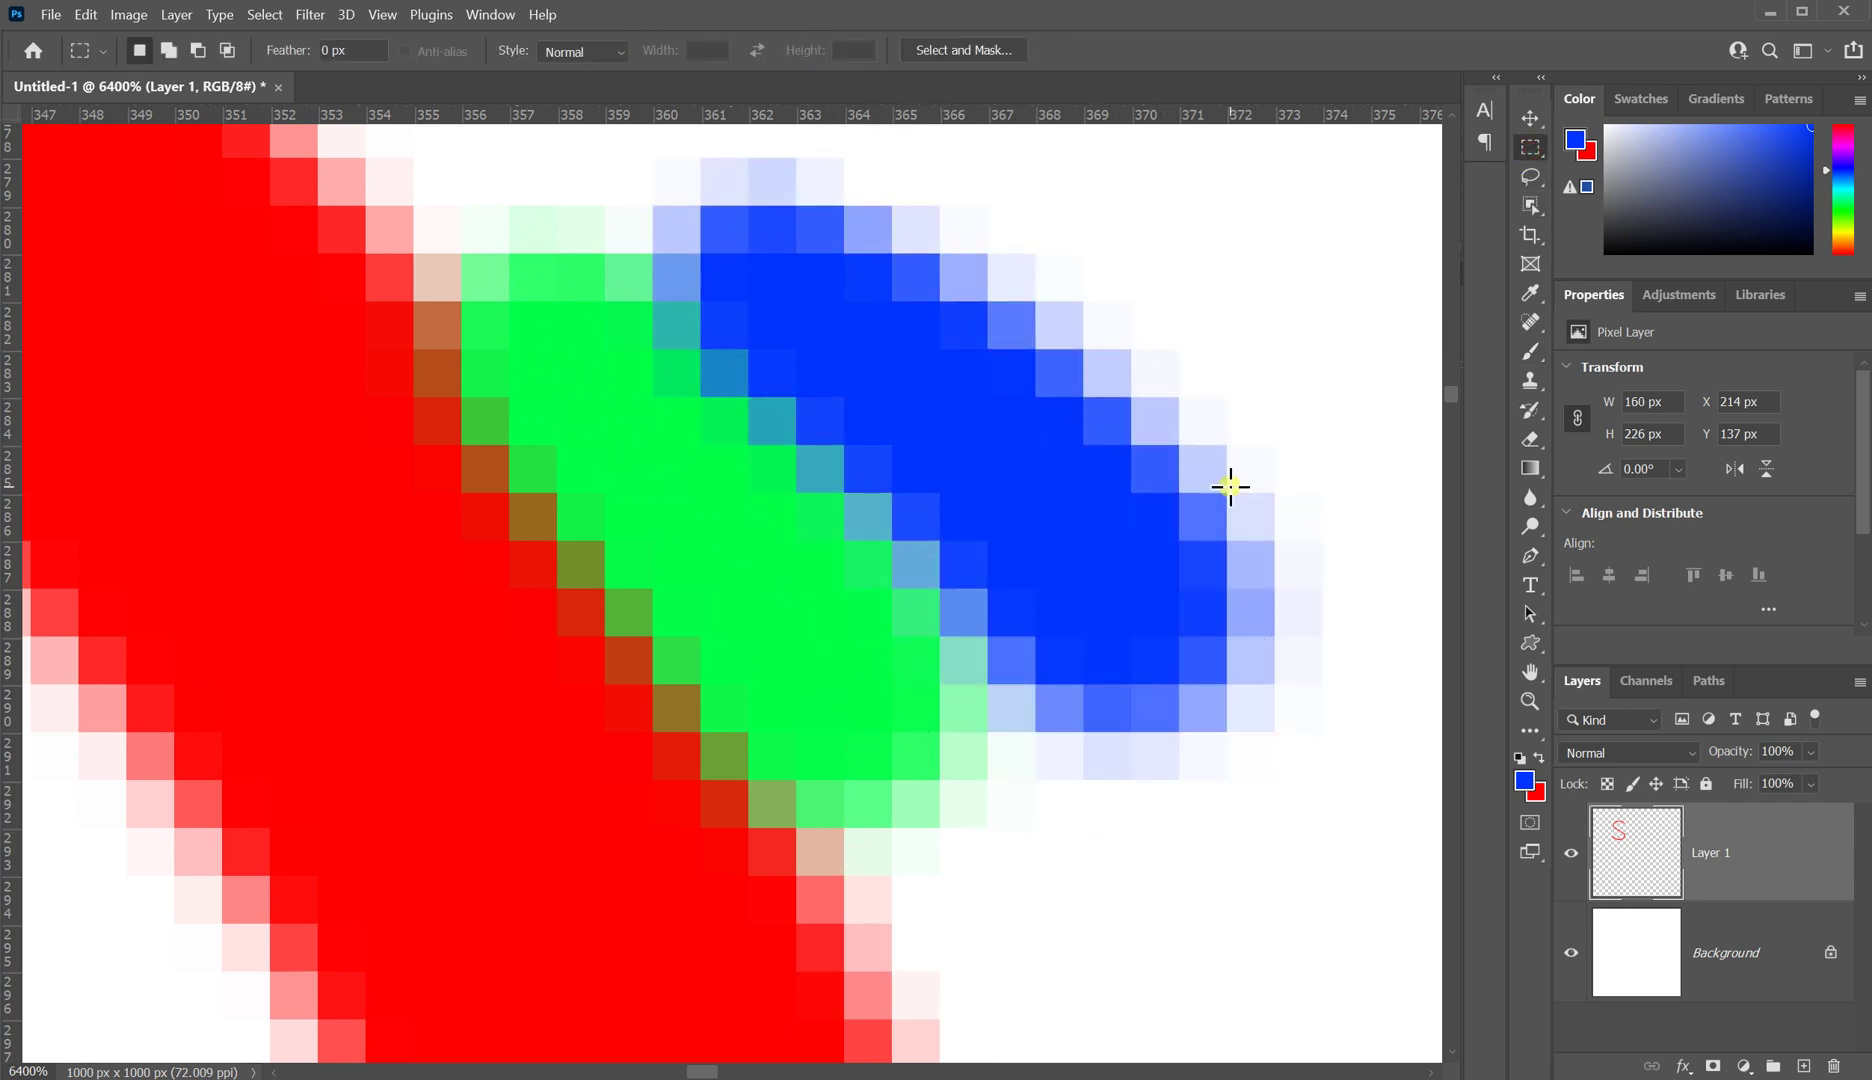
drag(876, 625, 811, 652)
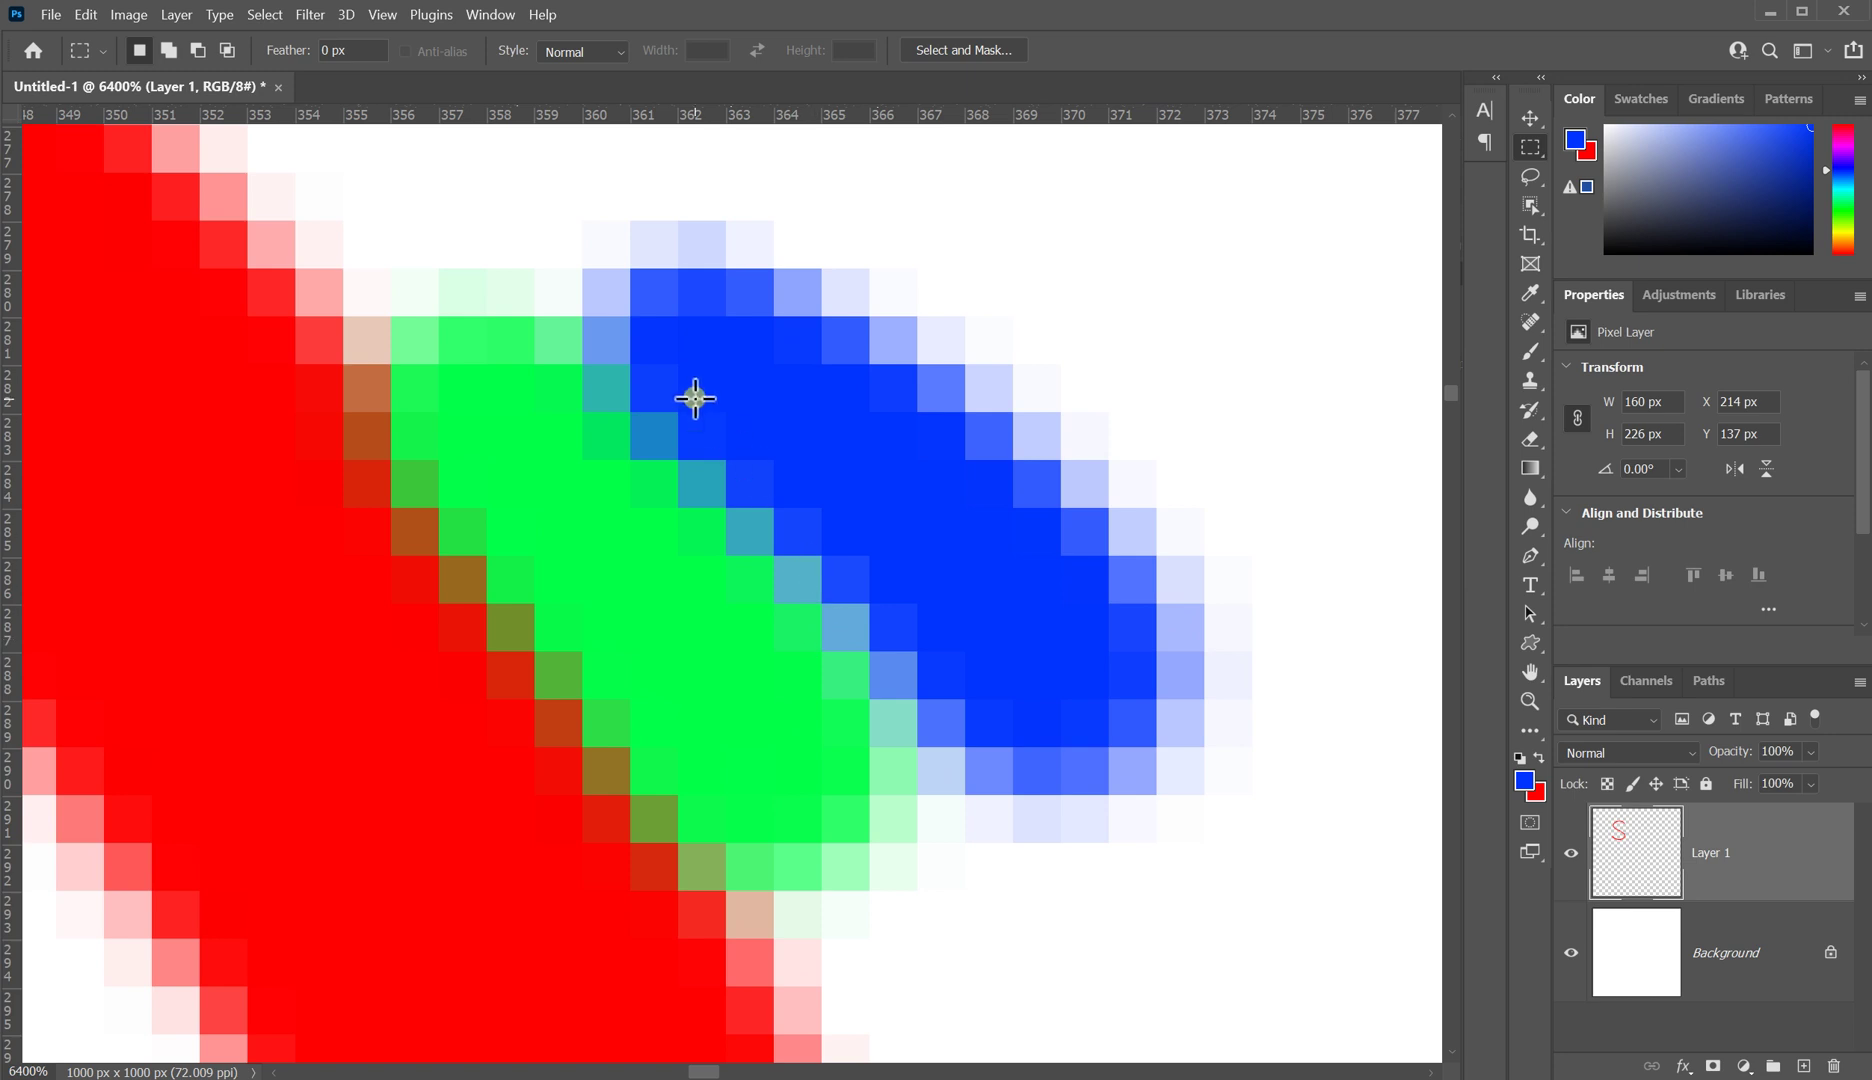
drag(593, 276, 618, 302)
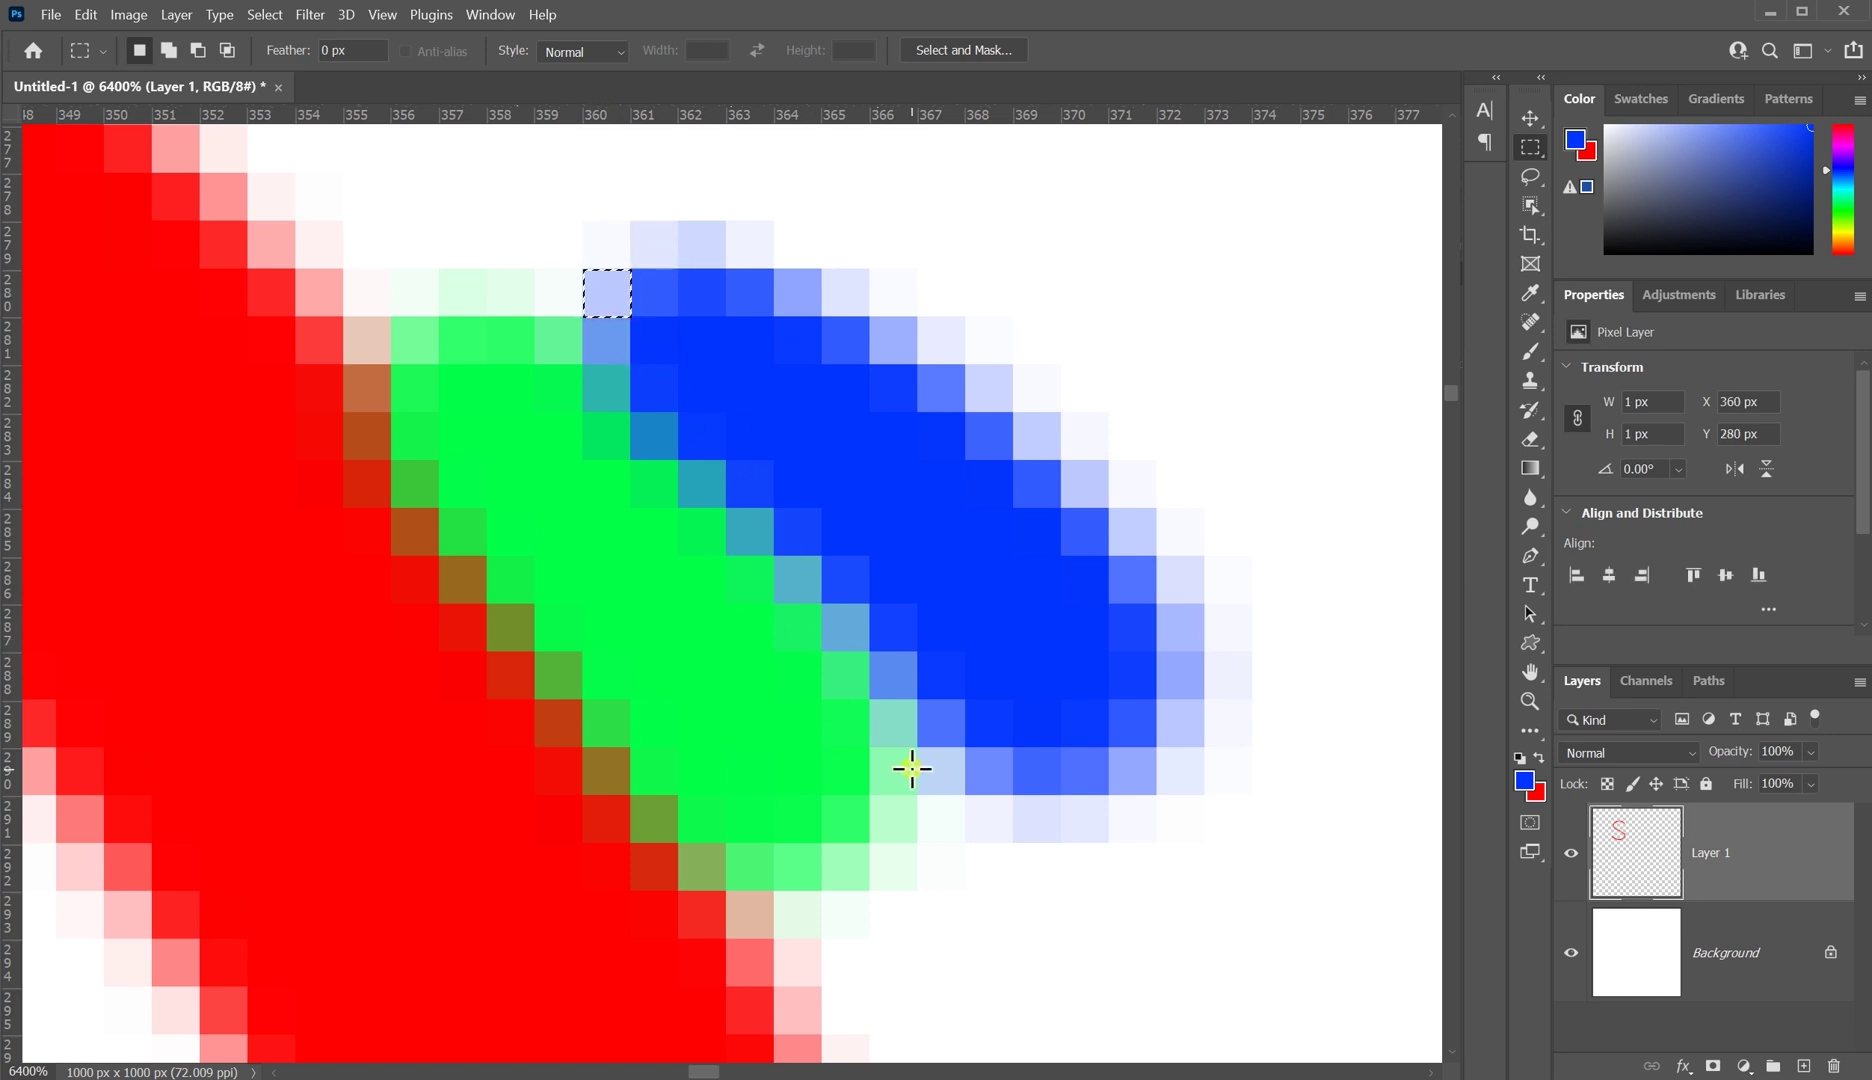
key(F8)
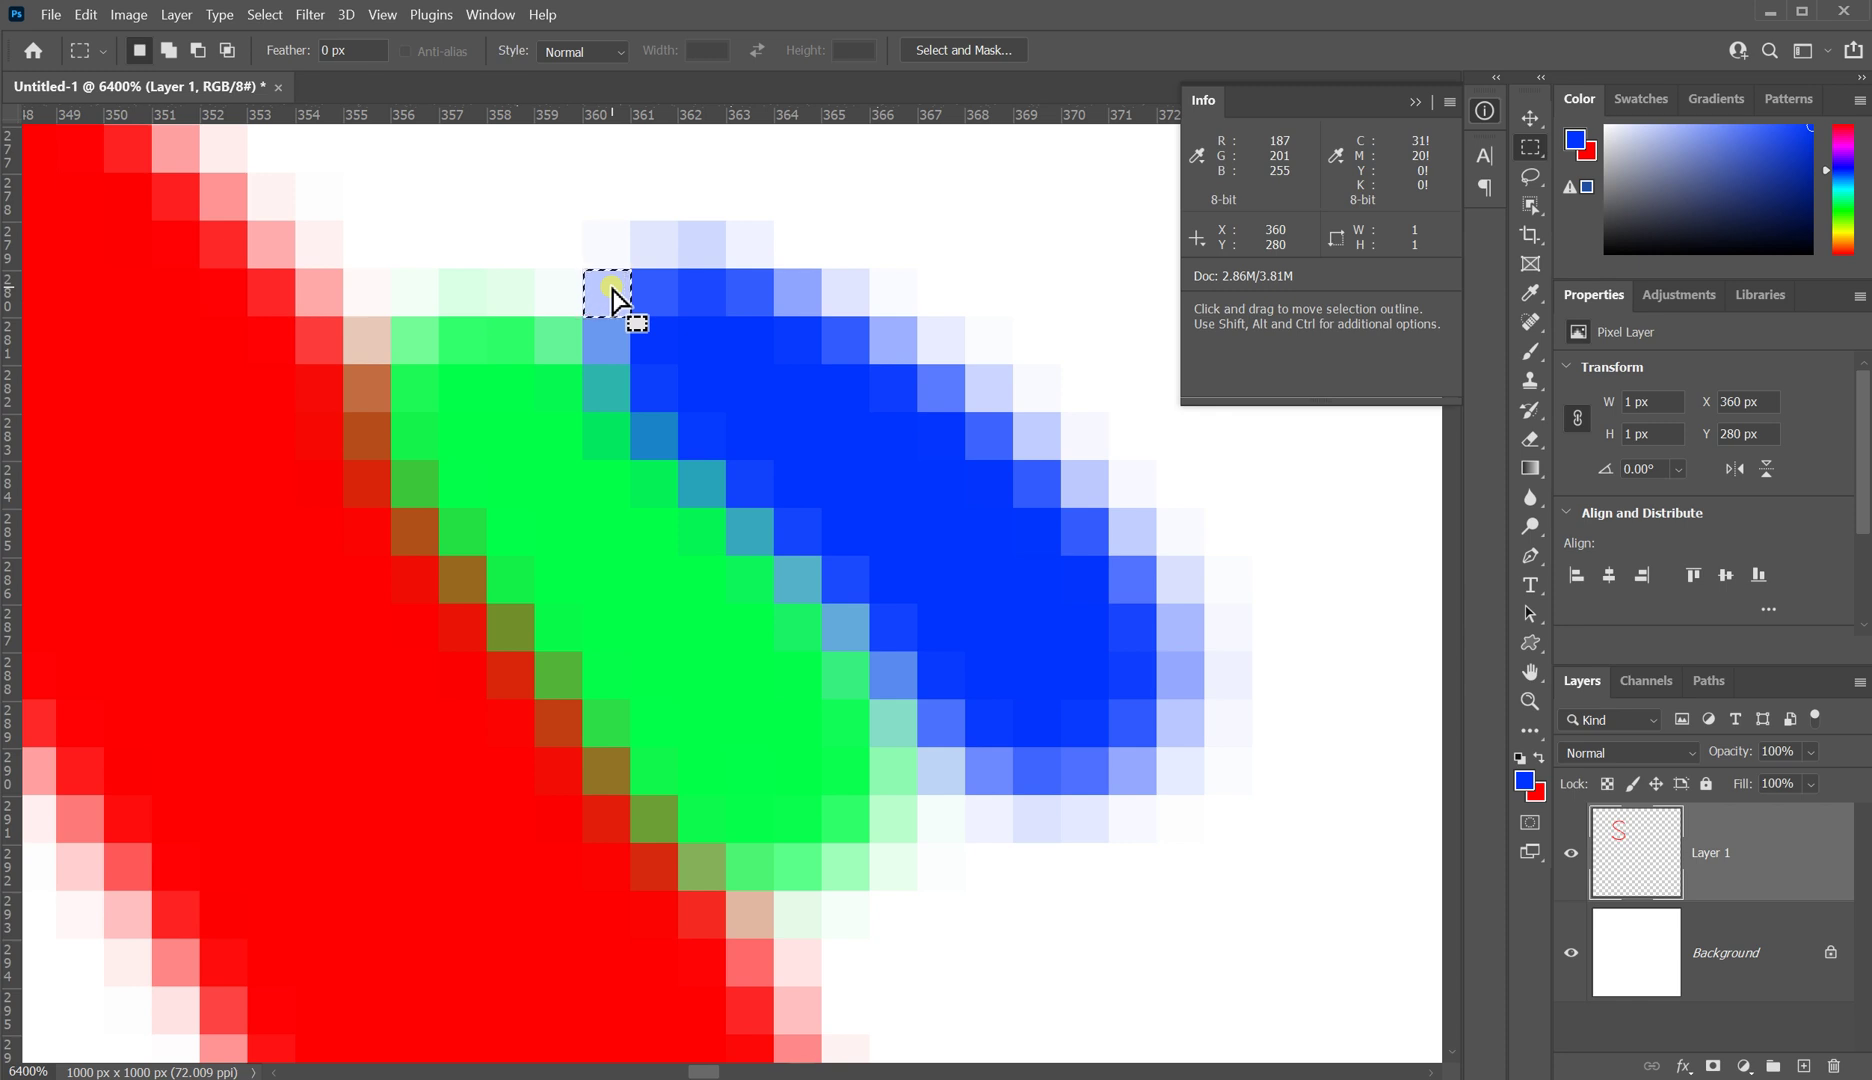
Step: Inspect the colour values of single selected pixels in the blue, green and red strokes, and clear the selection
drag(612, 296, 664, 309)
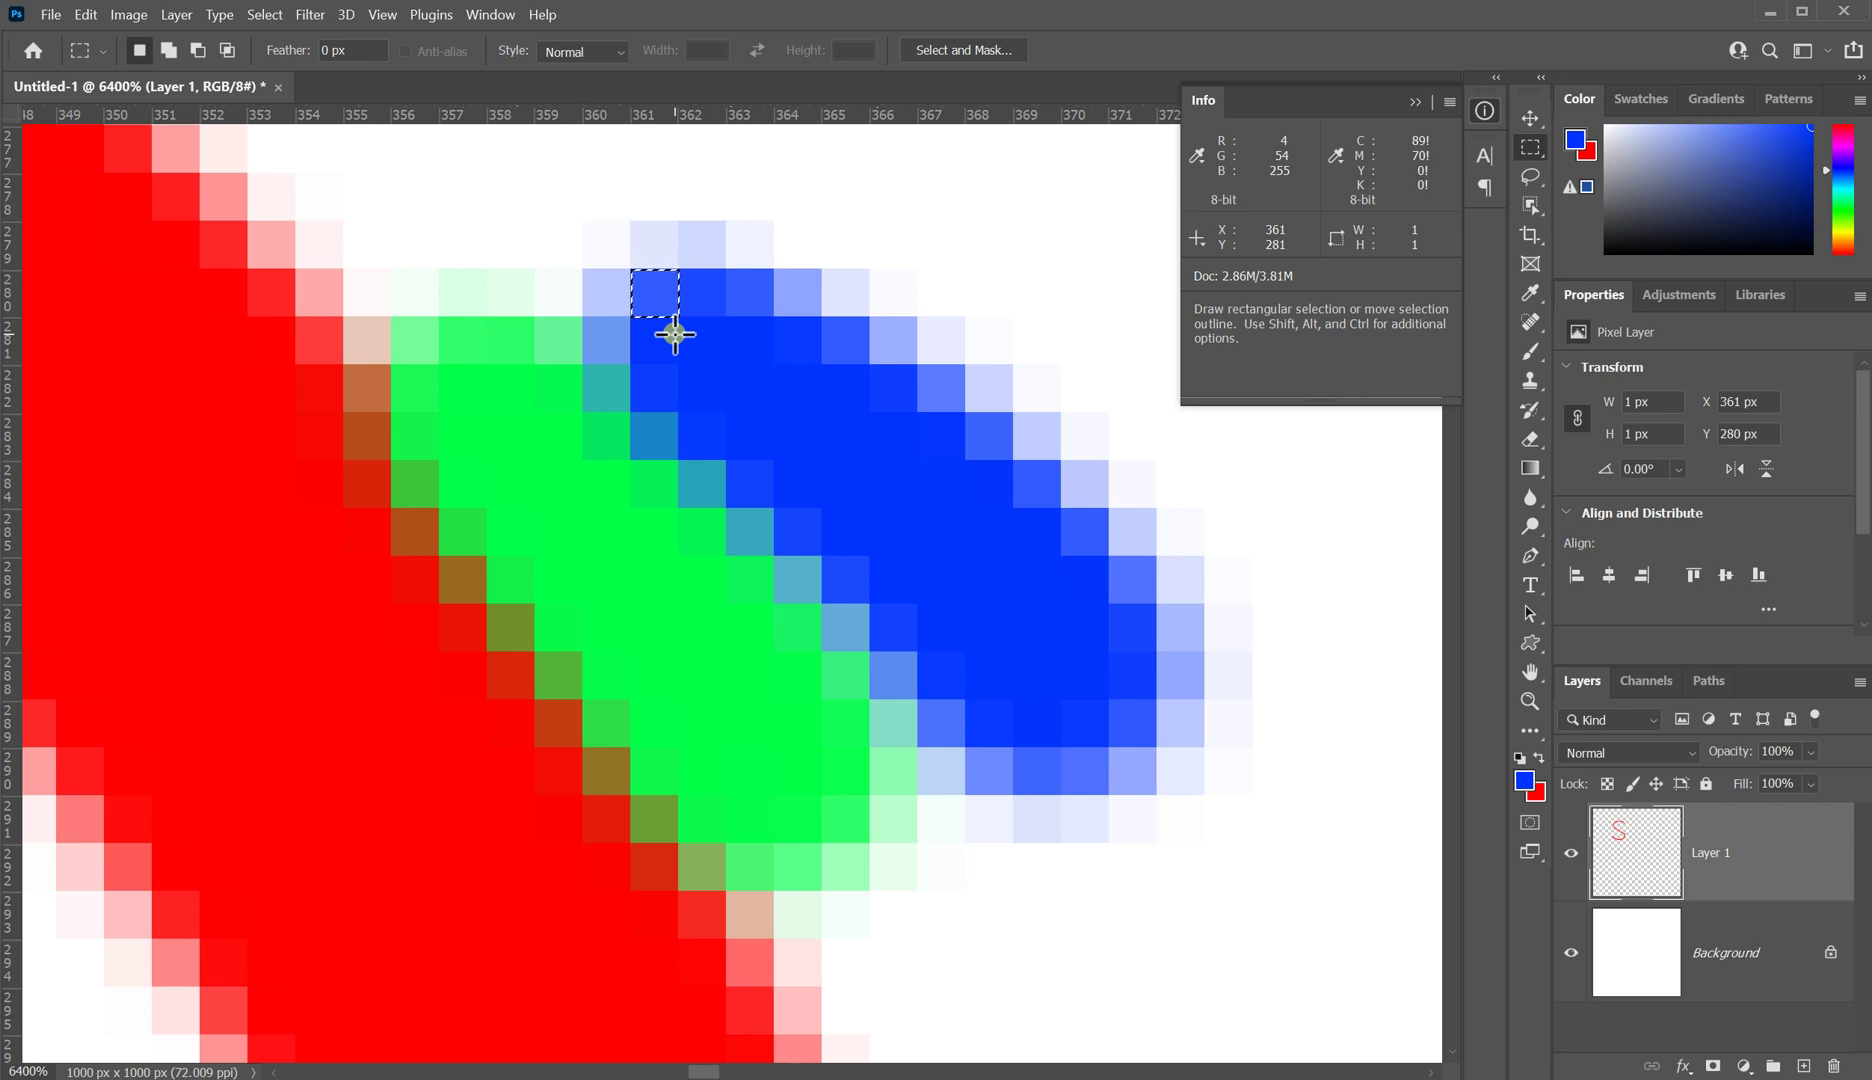
drag(488, 366, 530, 413)
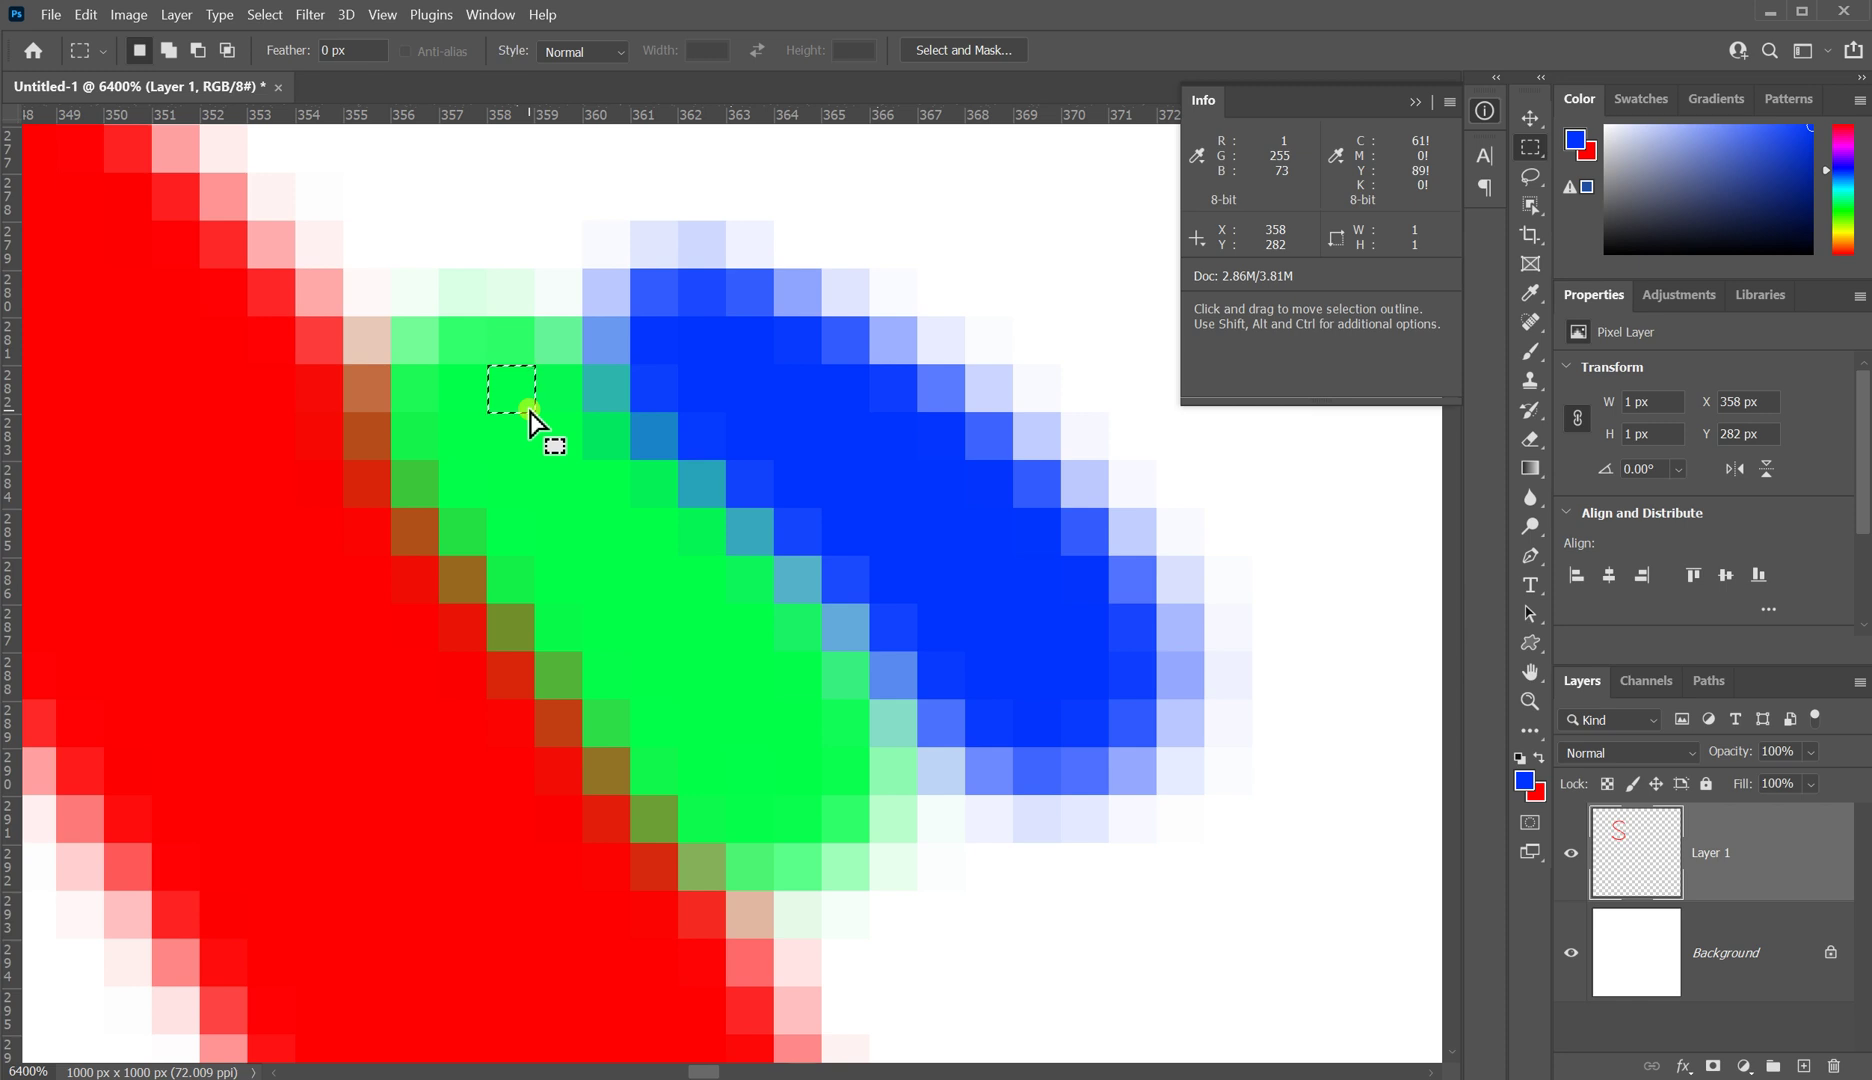
drag(301, 385, 320, 400)
scroll(321, 395, down, 6)
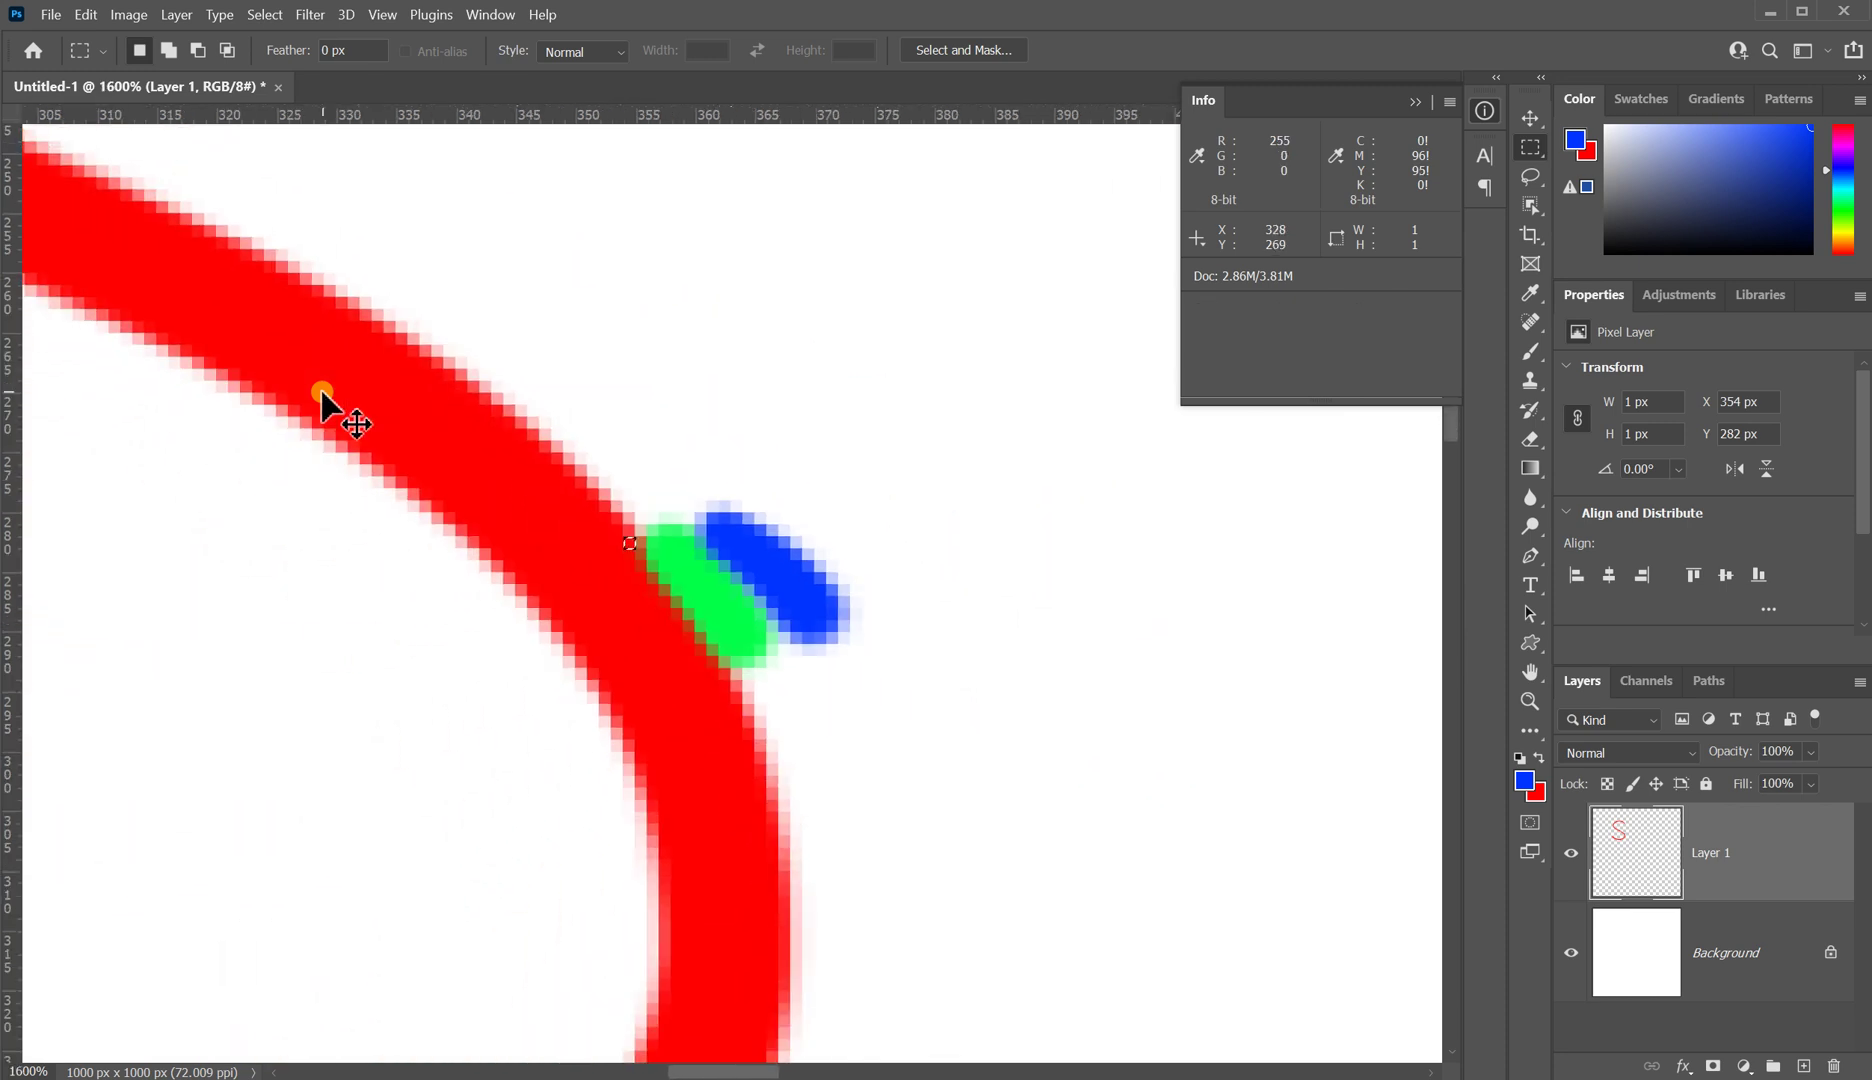
scroll(321, 395, down, 4)
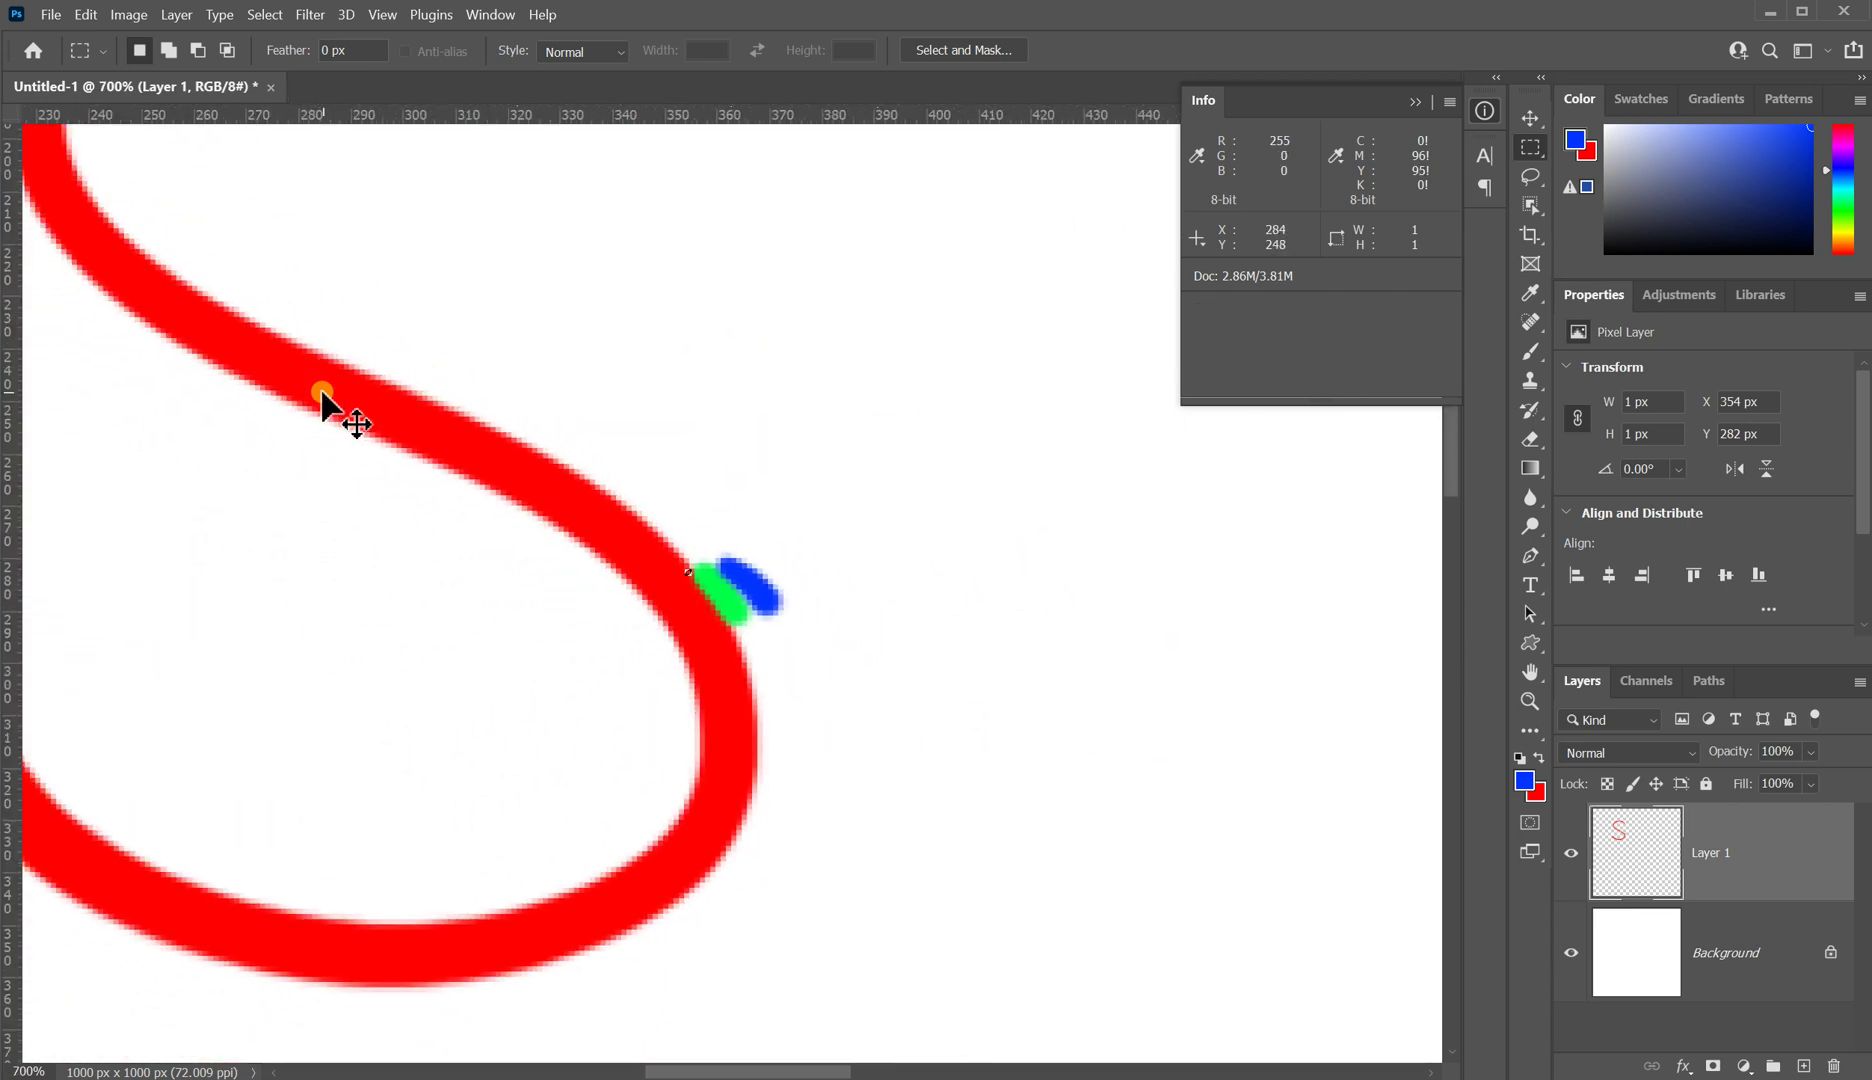
click(322, 392)
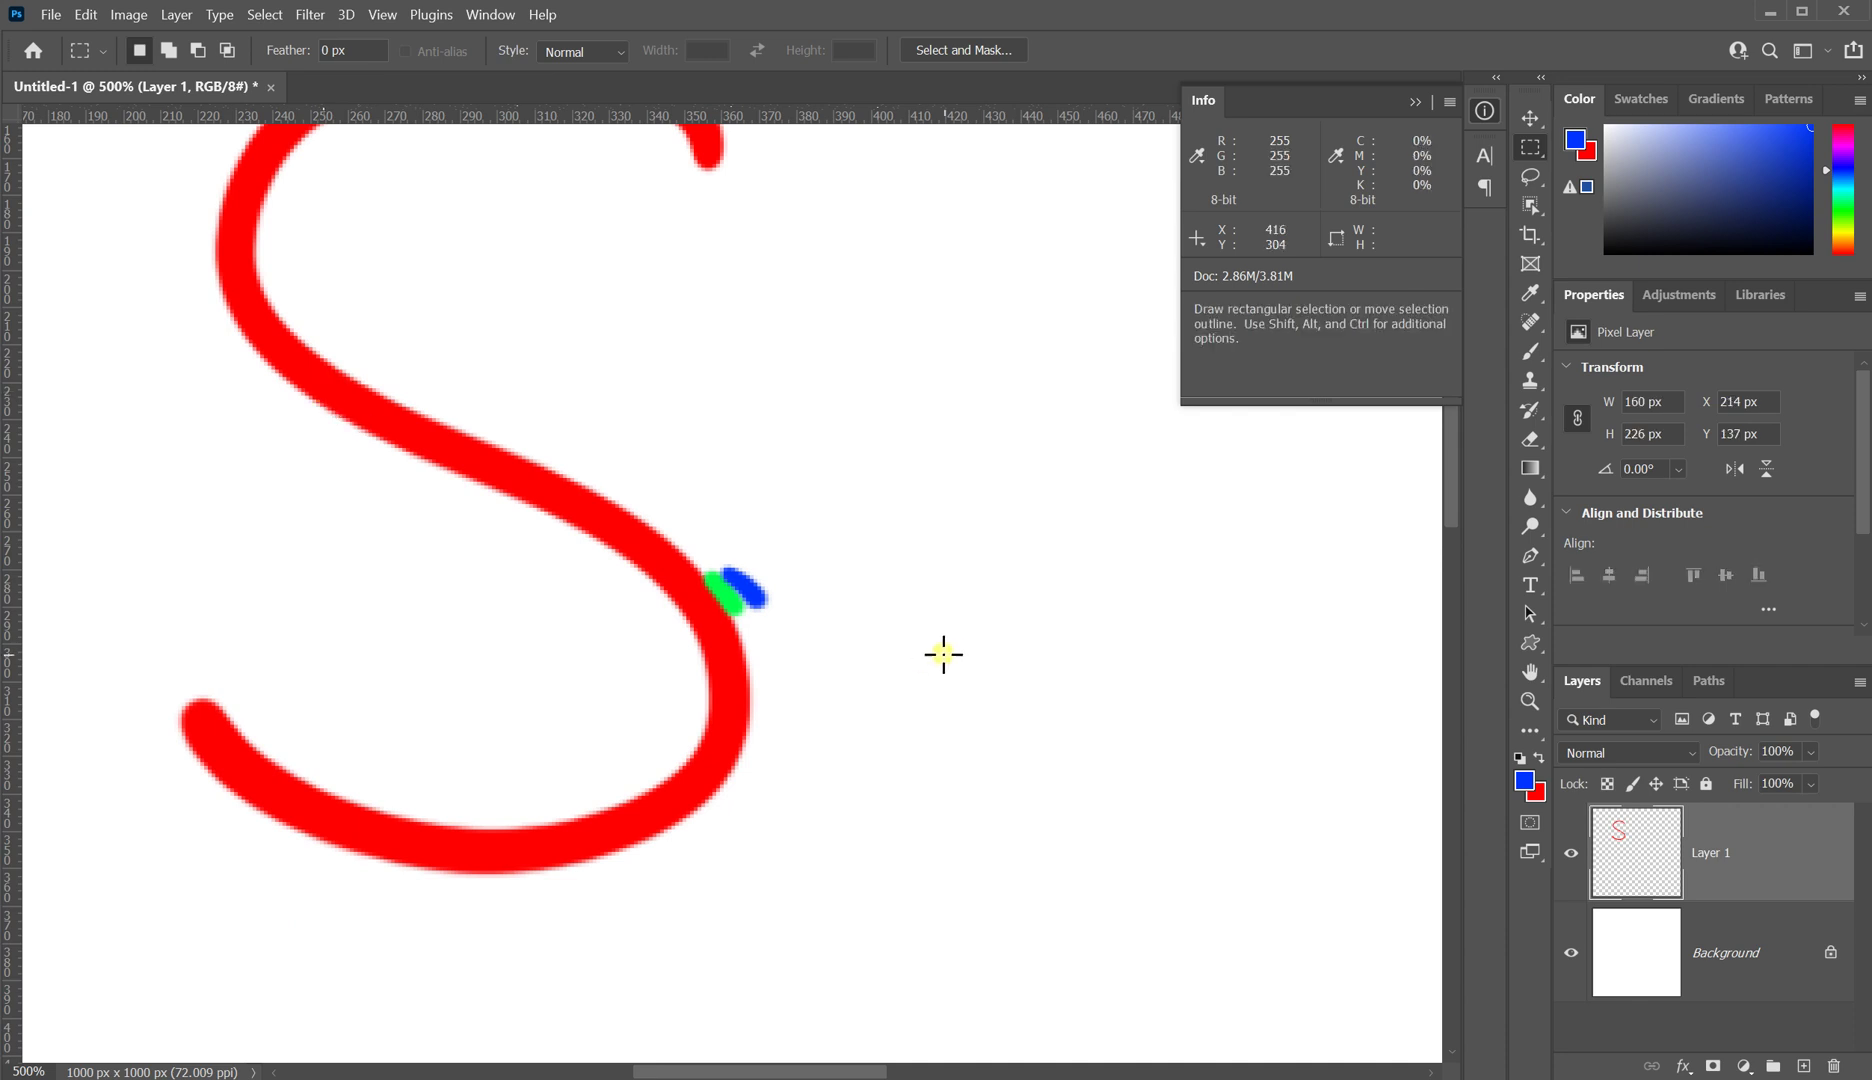
Step: Review the file formats offered when saving the document under a new name, and cancel without saving
click(50, 14)
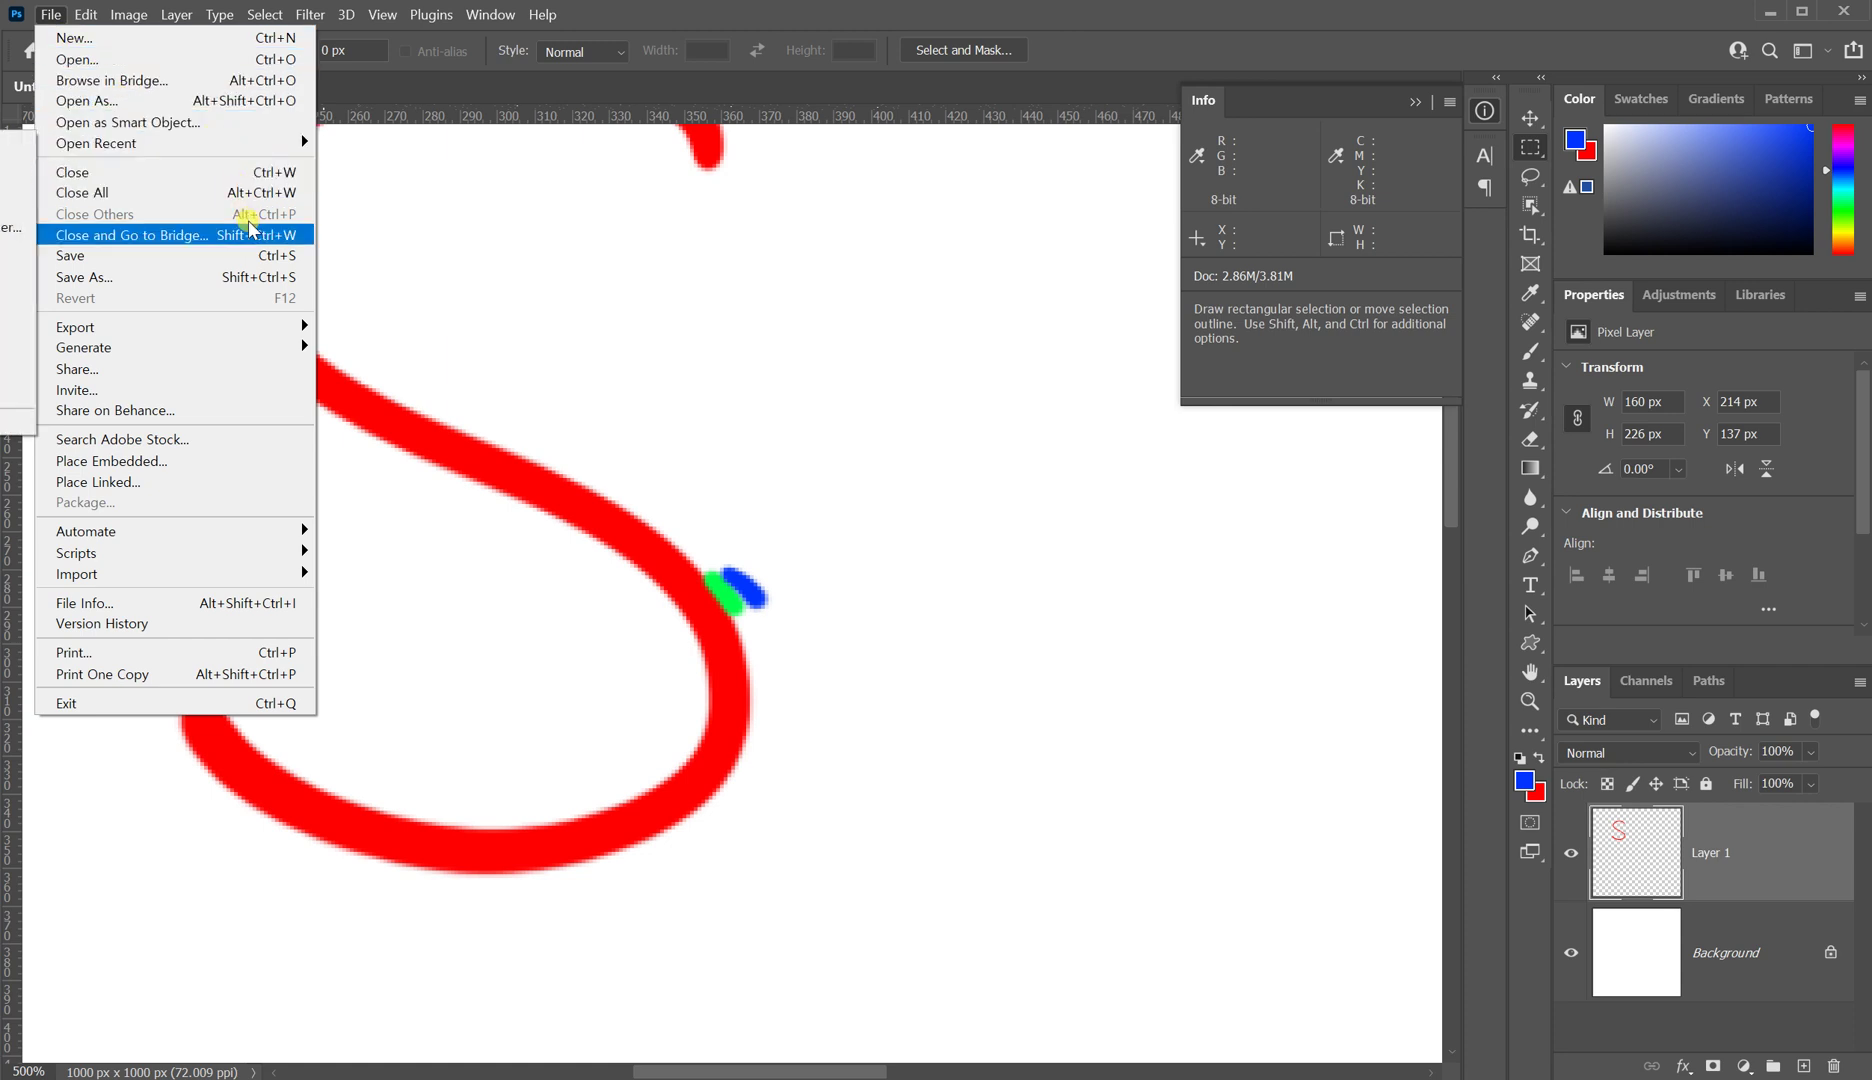
click(278, 282)
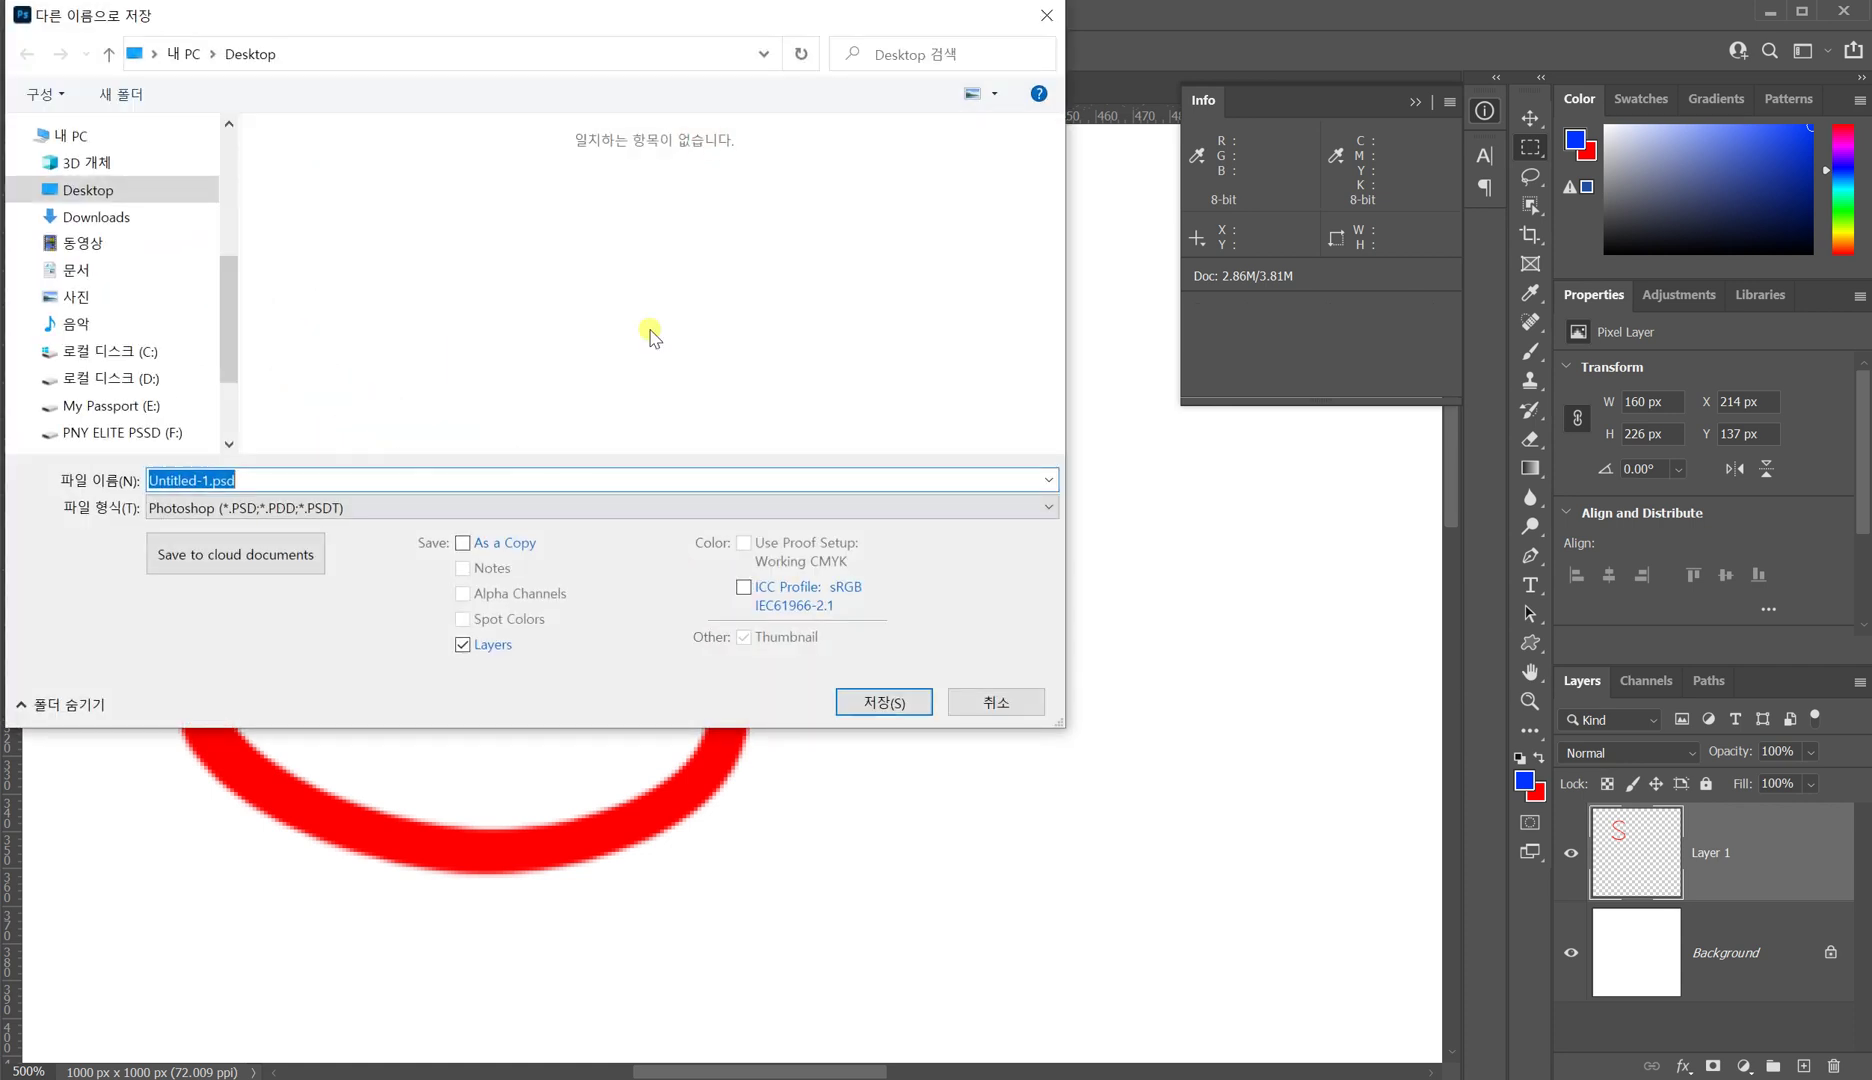
drag(662, 44, 799, 117)
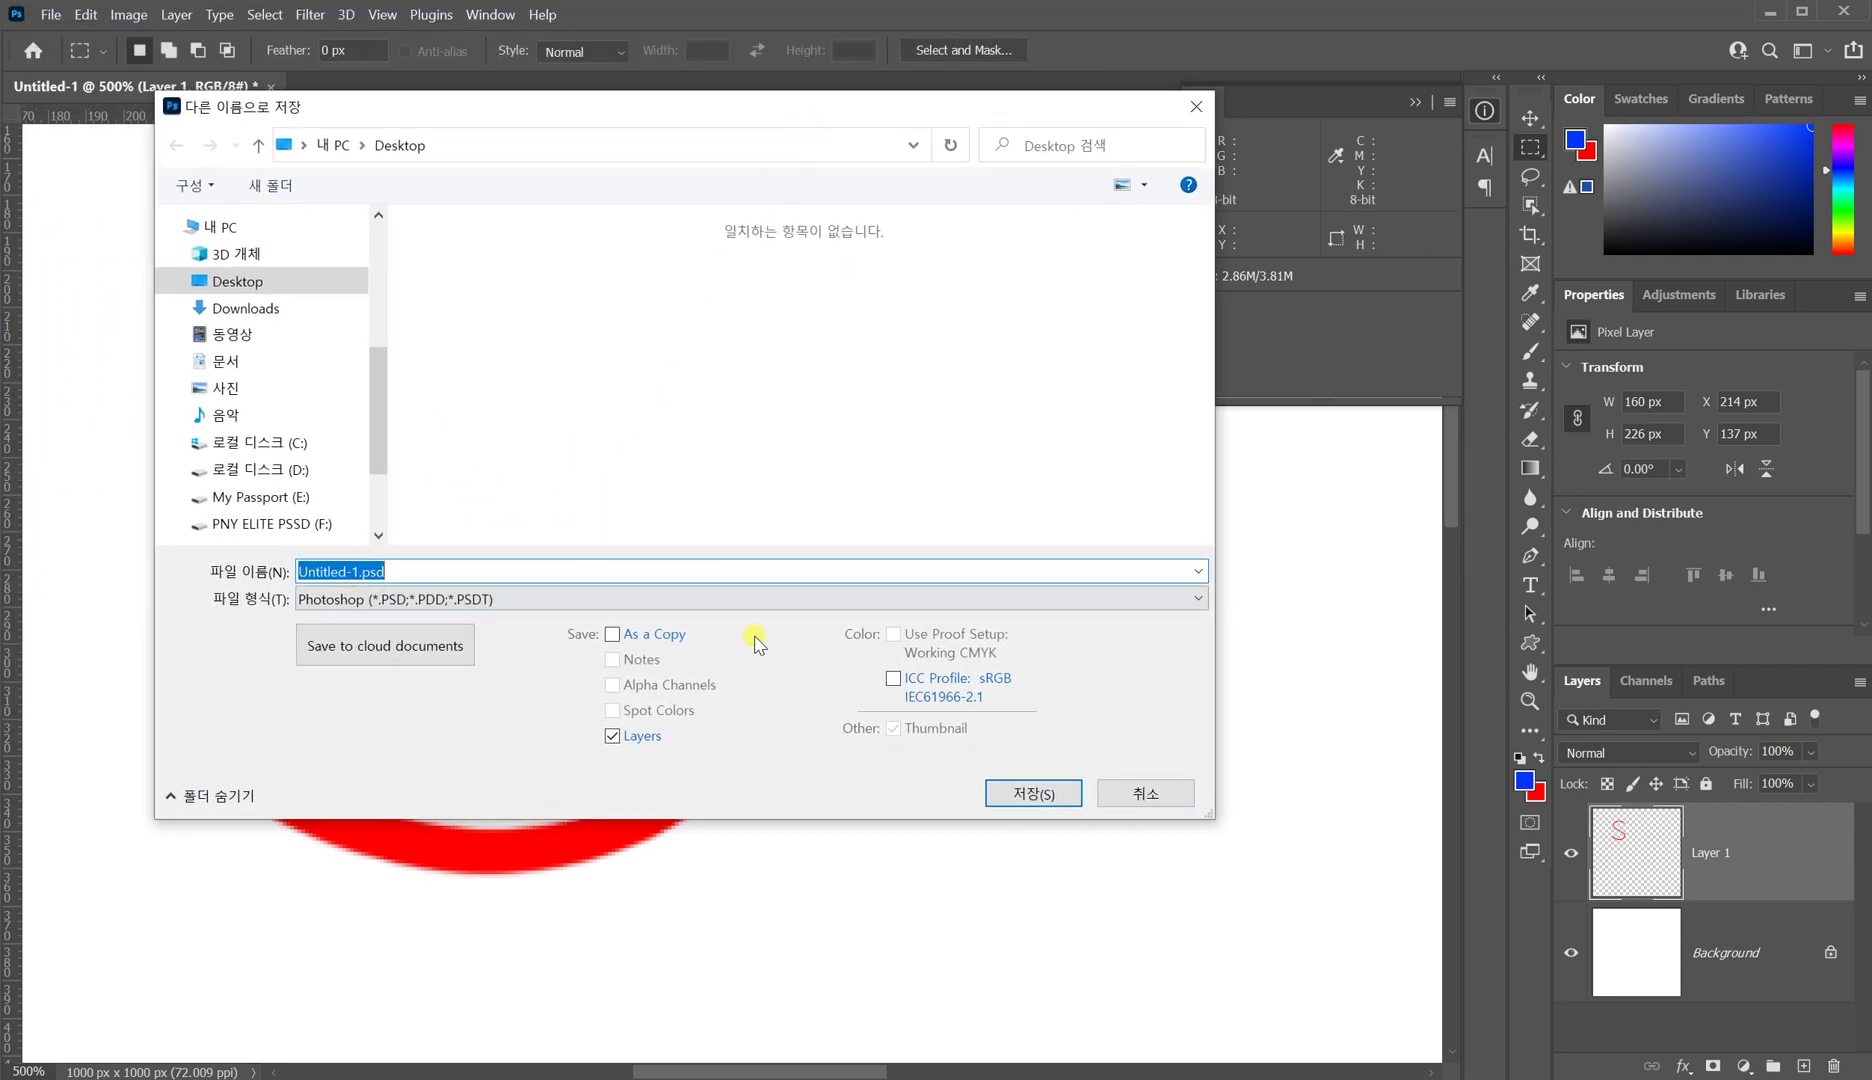
click(1200, 599)
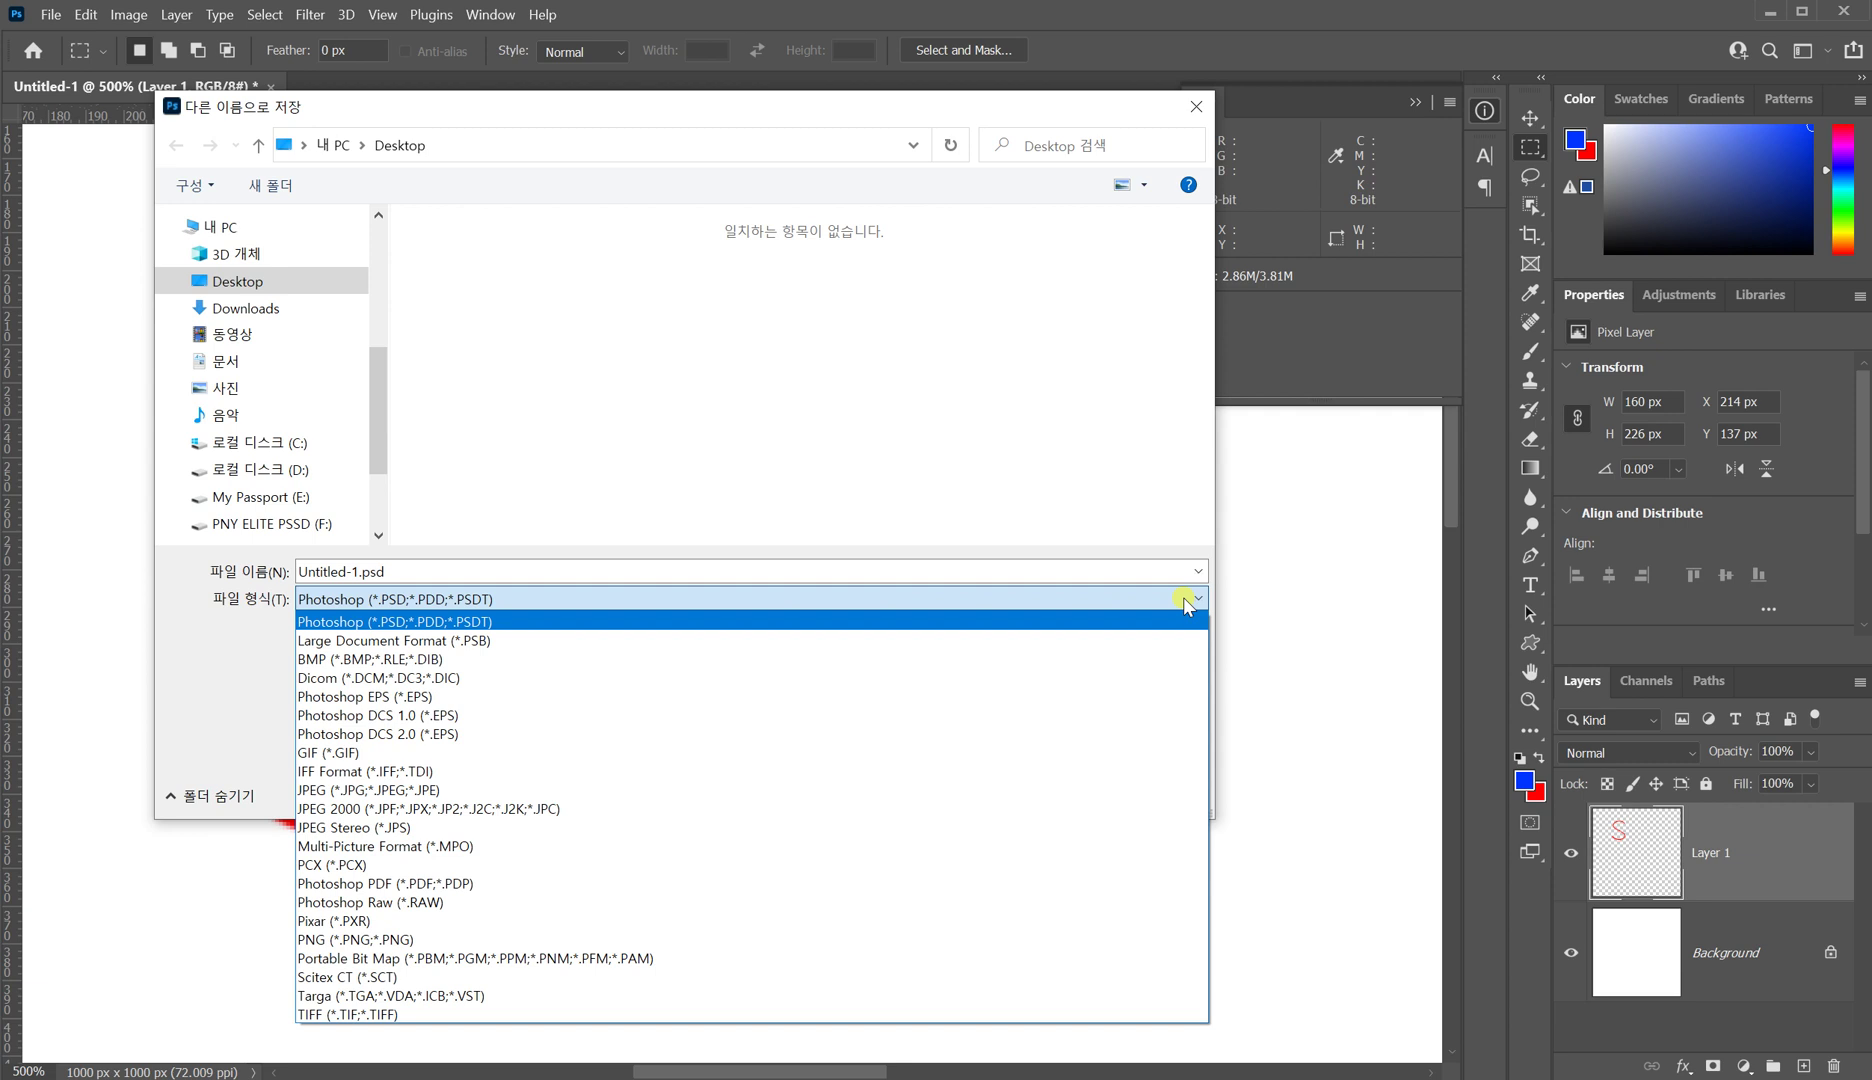
click(1186, 601)
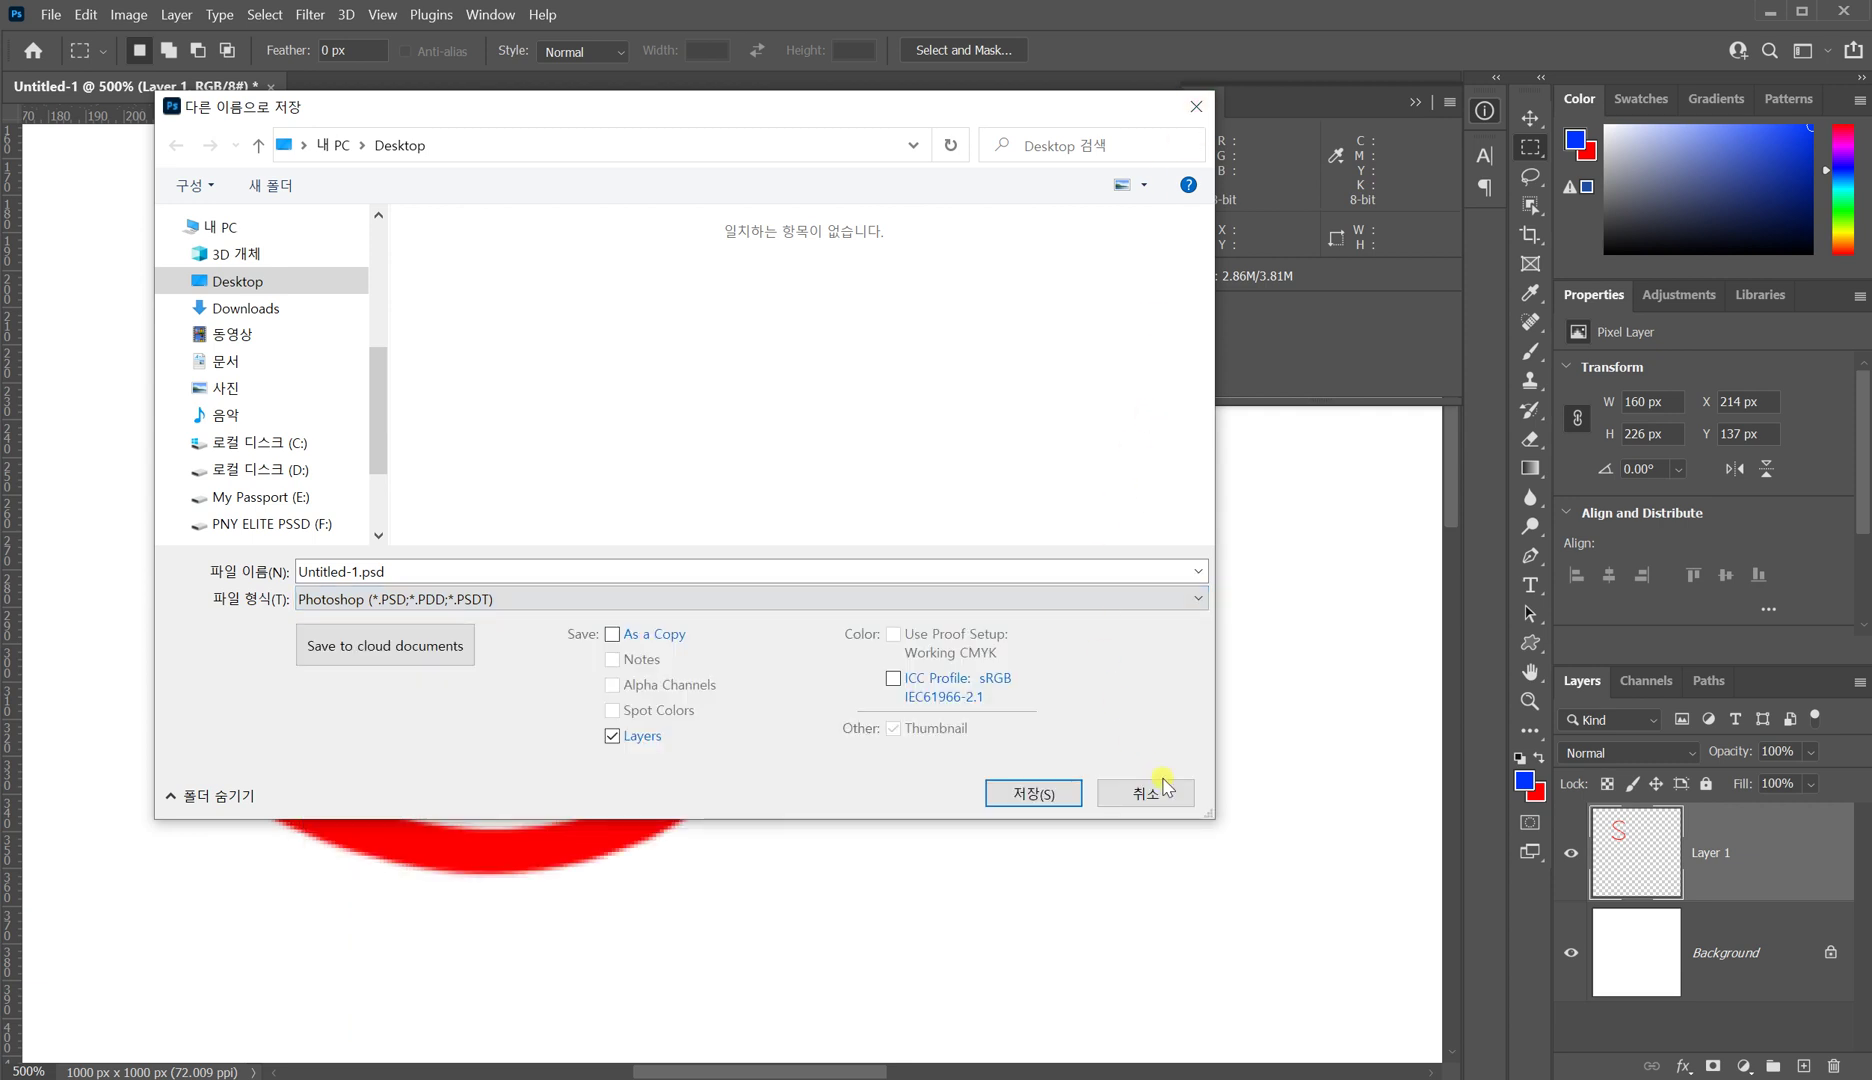
click(1163, 785)
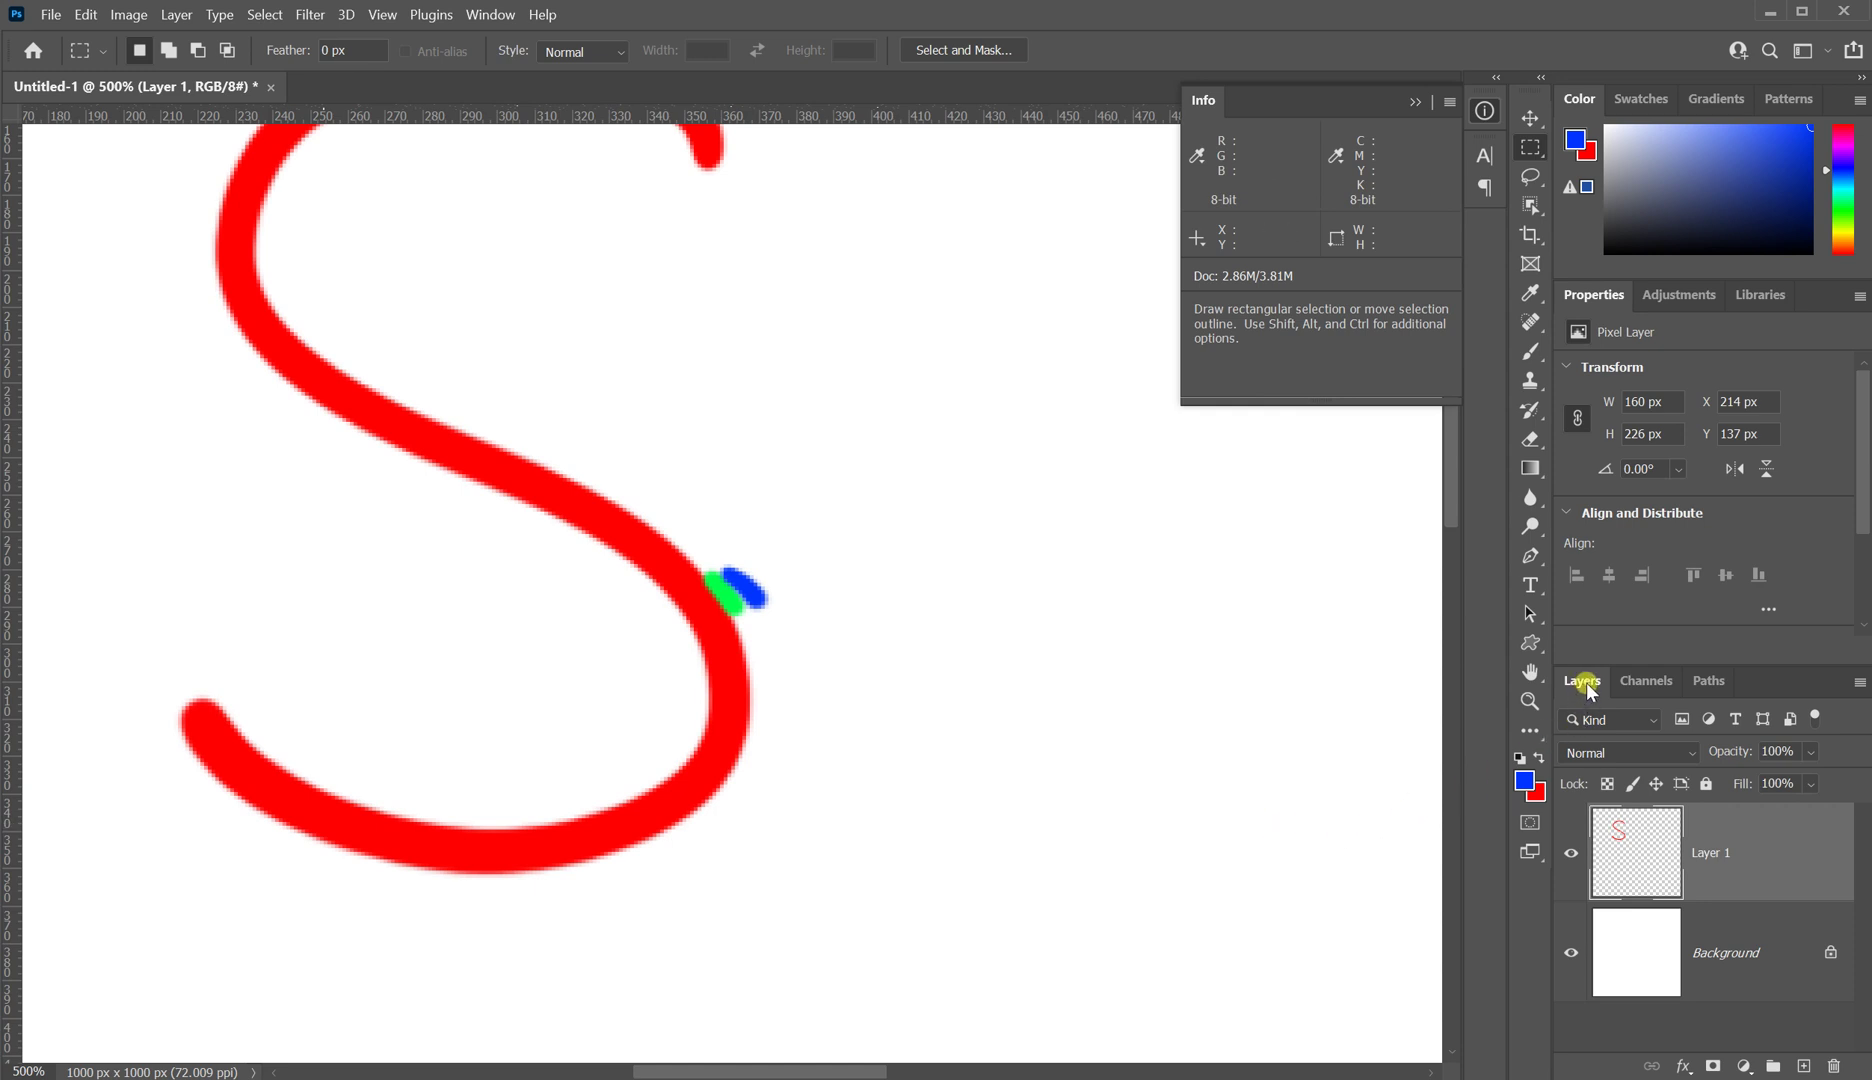
Step: Display the document's channels and add a new alpha channel
click(1653, 682)
click(1645, 735)
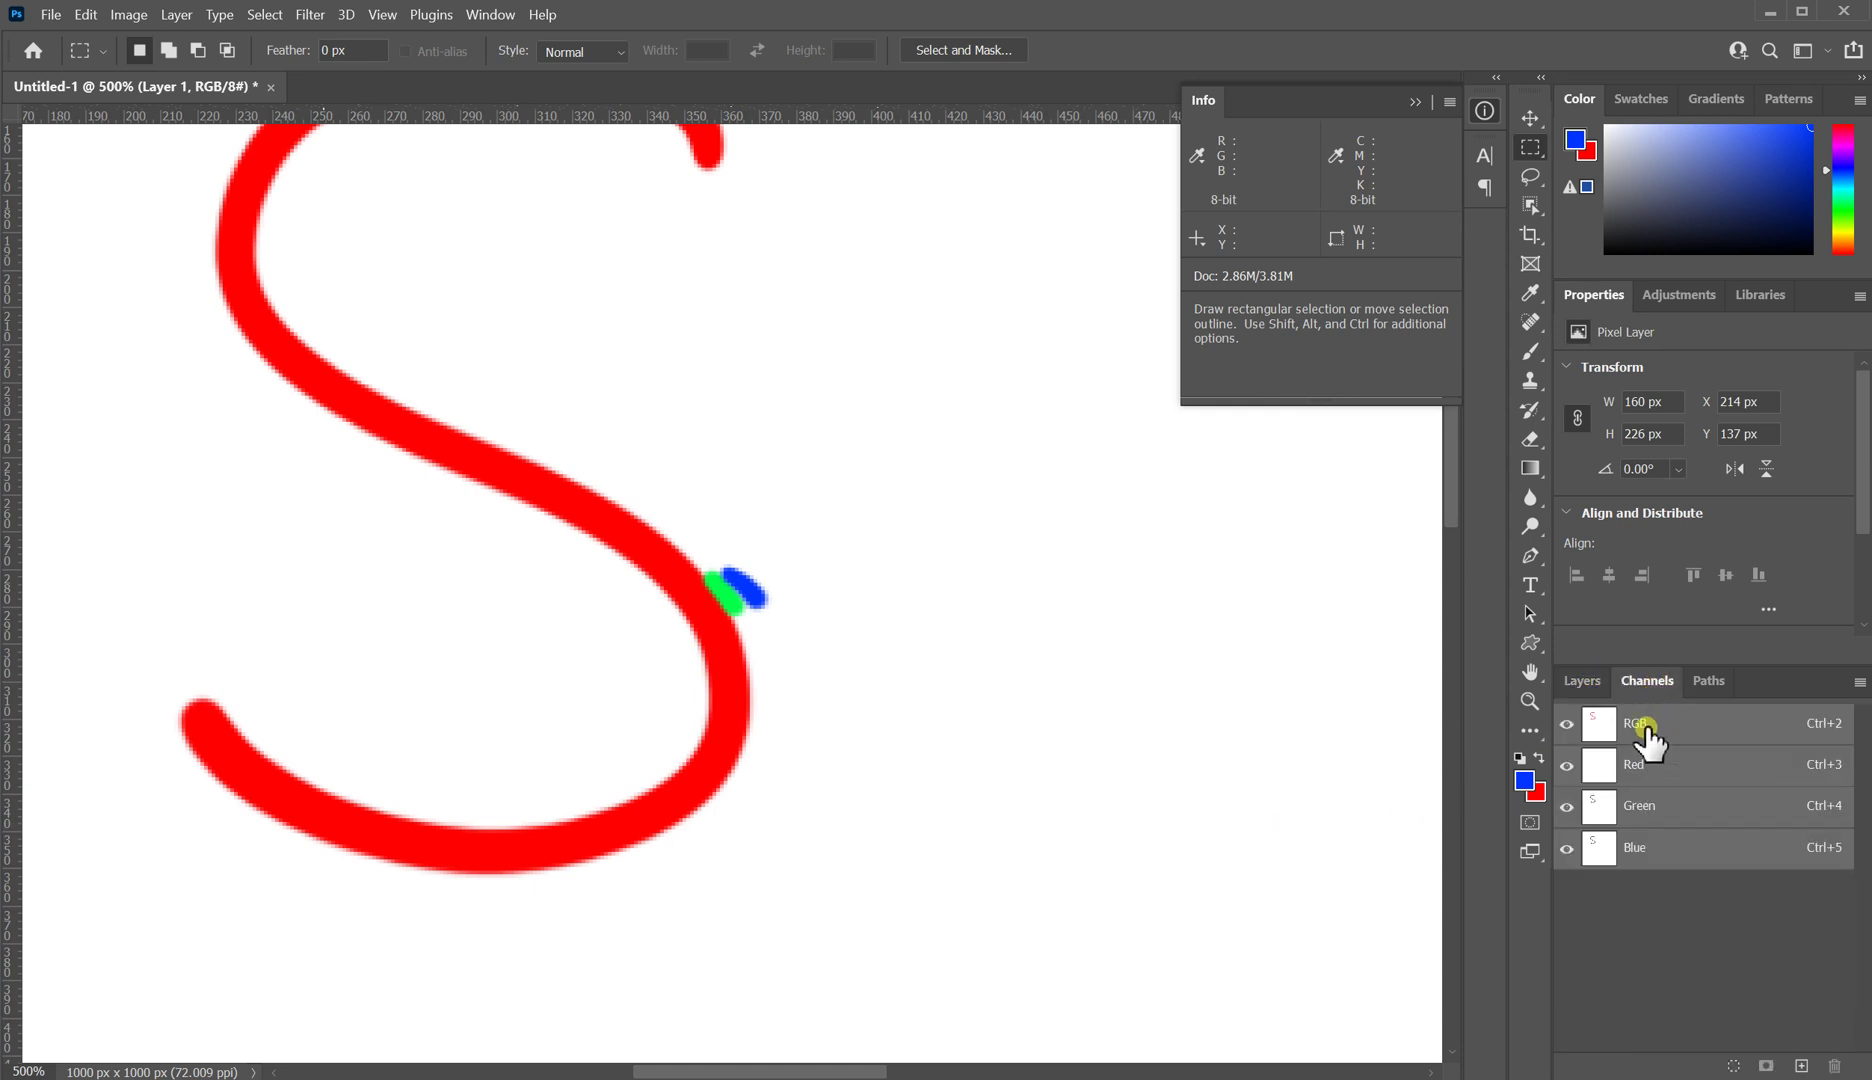
click(1756, 862)
click(1801, 1066)
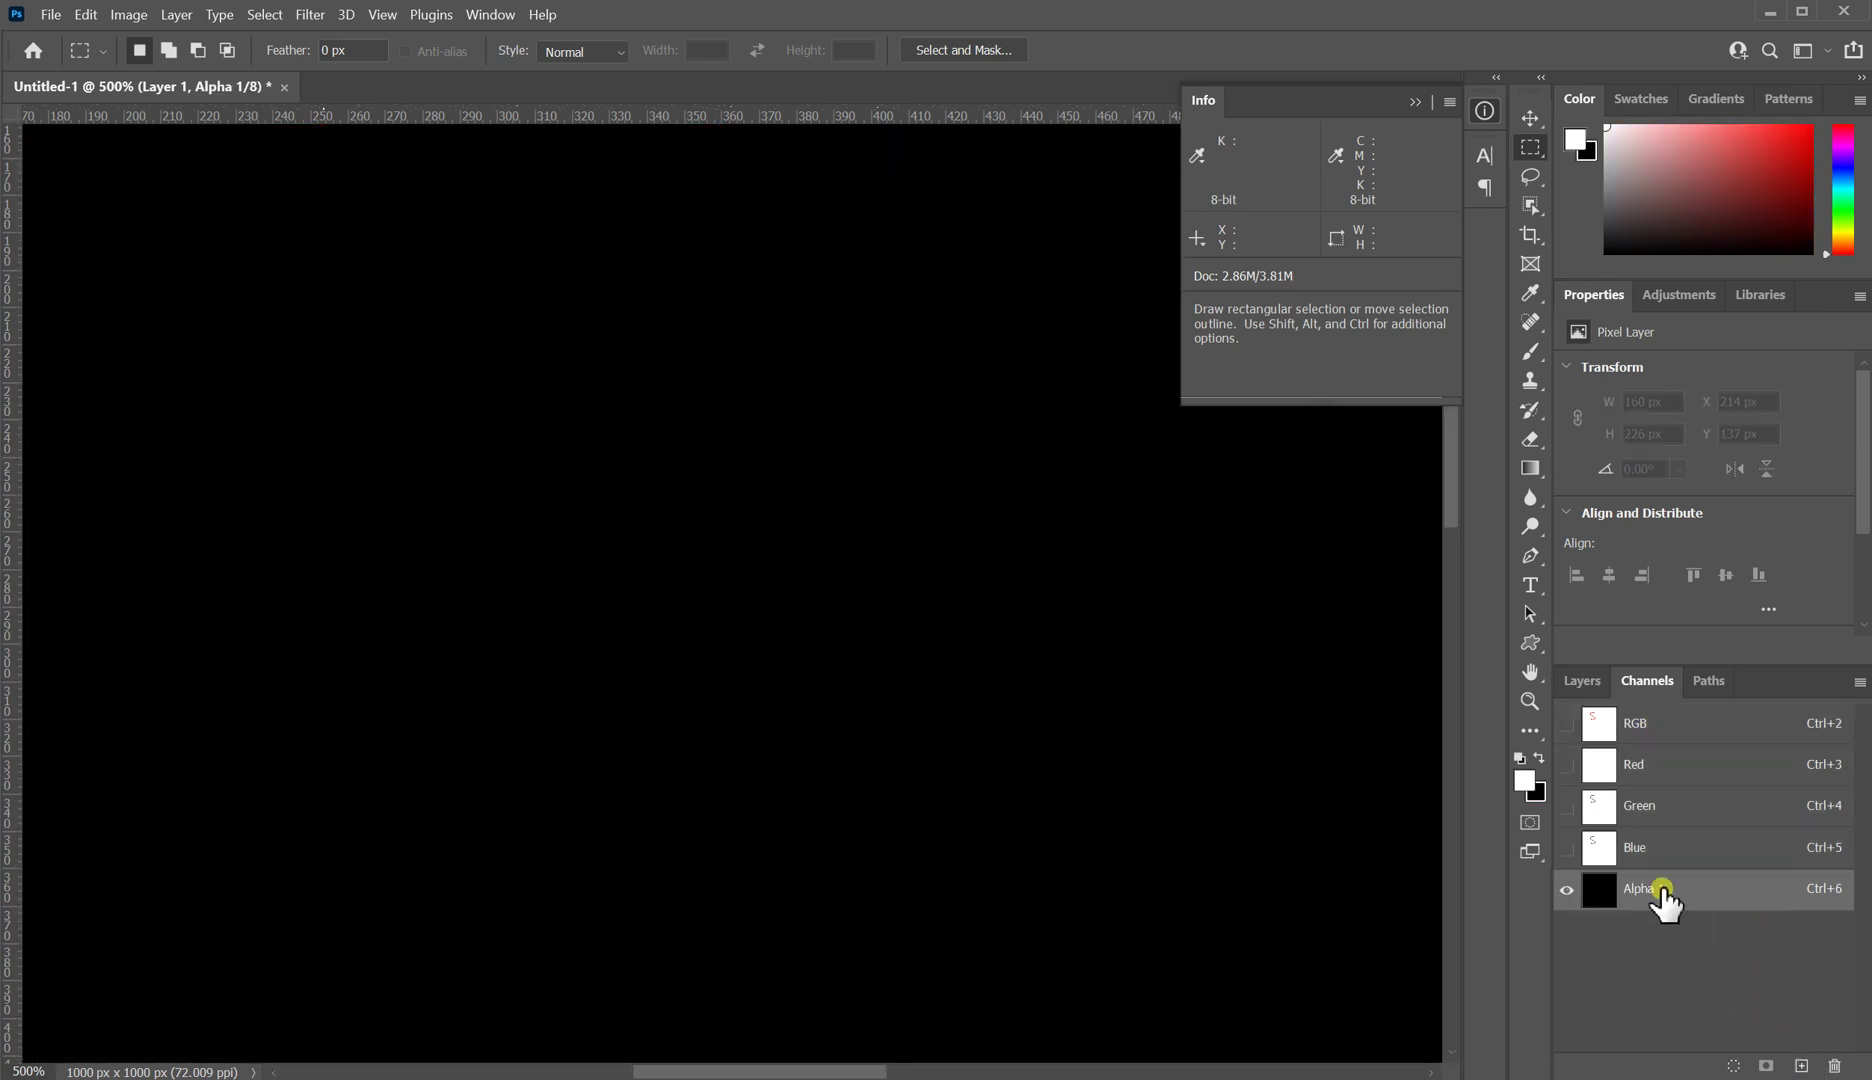
Step: View the RGB composite, the Red, Green and Blue channels, and the alpha channel one after another
click(1650, 728)
click(1650, 765)
click(1650, 810)
click(1651, 848)
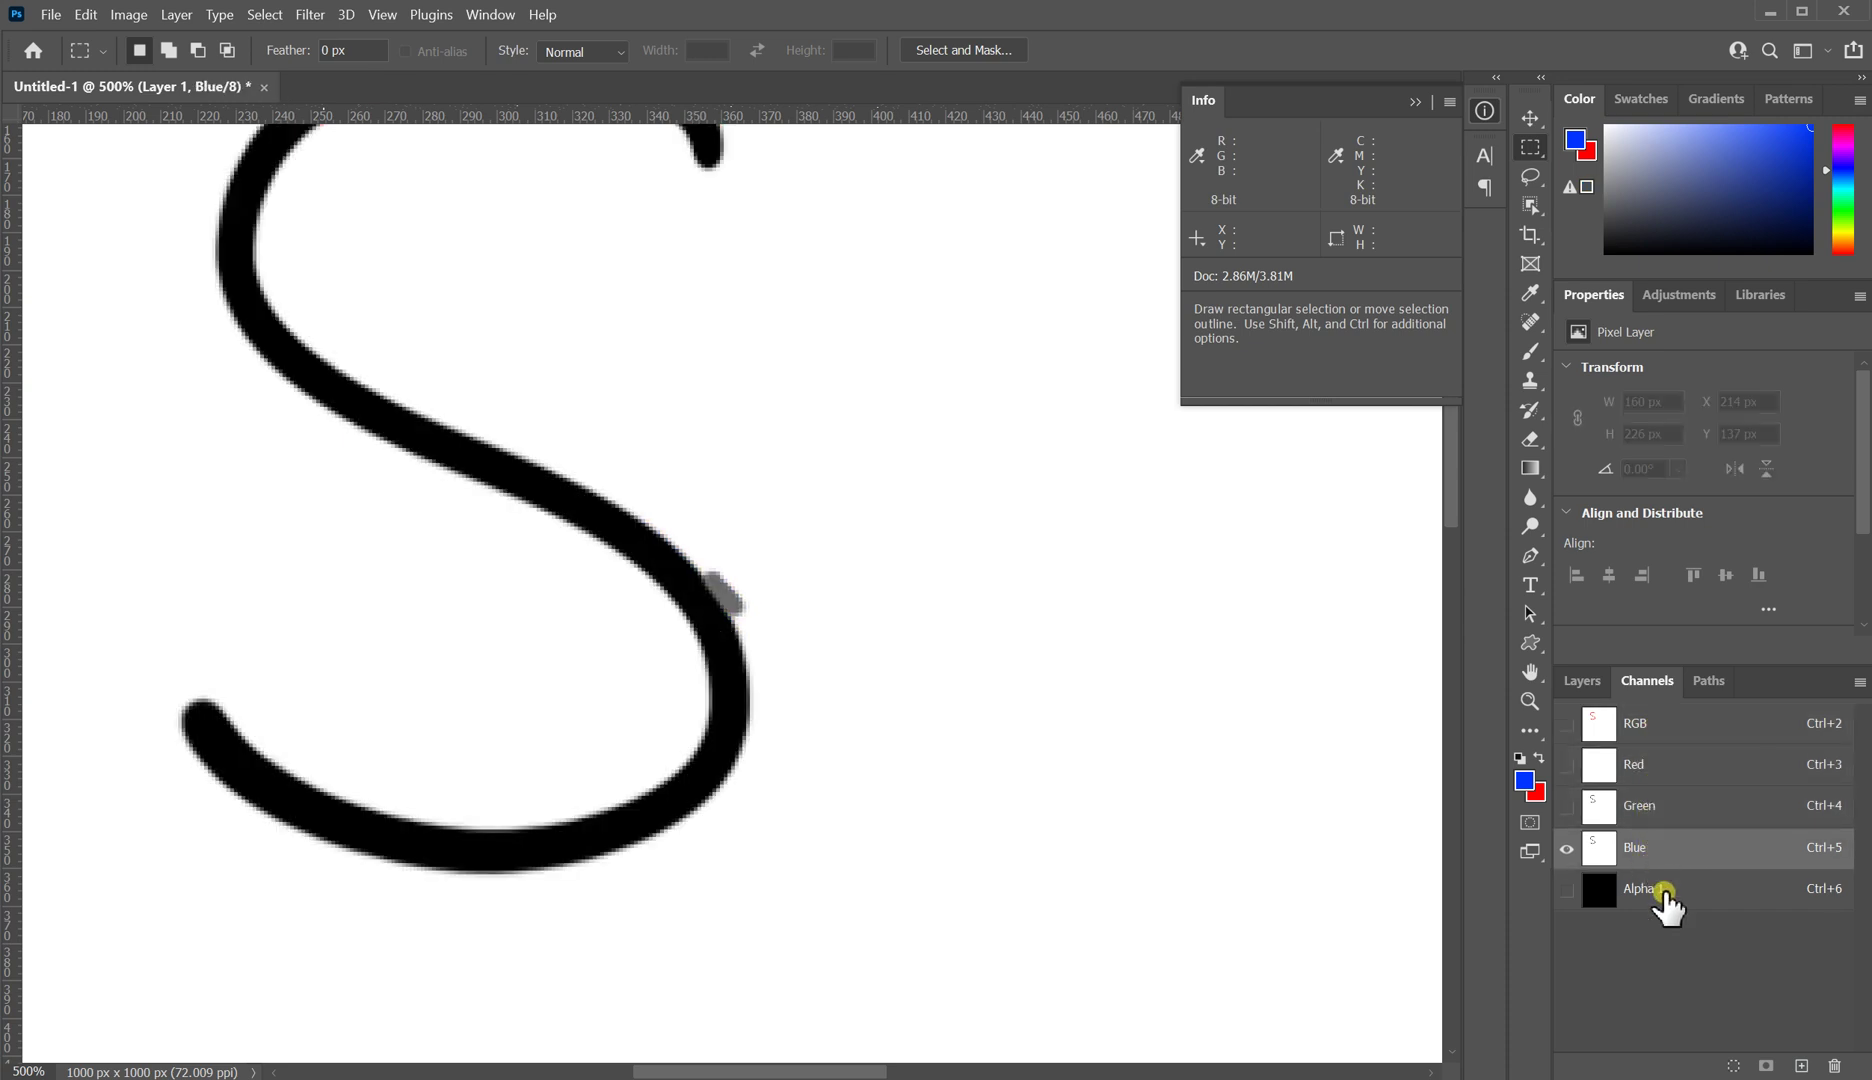
click(1659, 892)
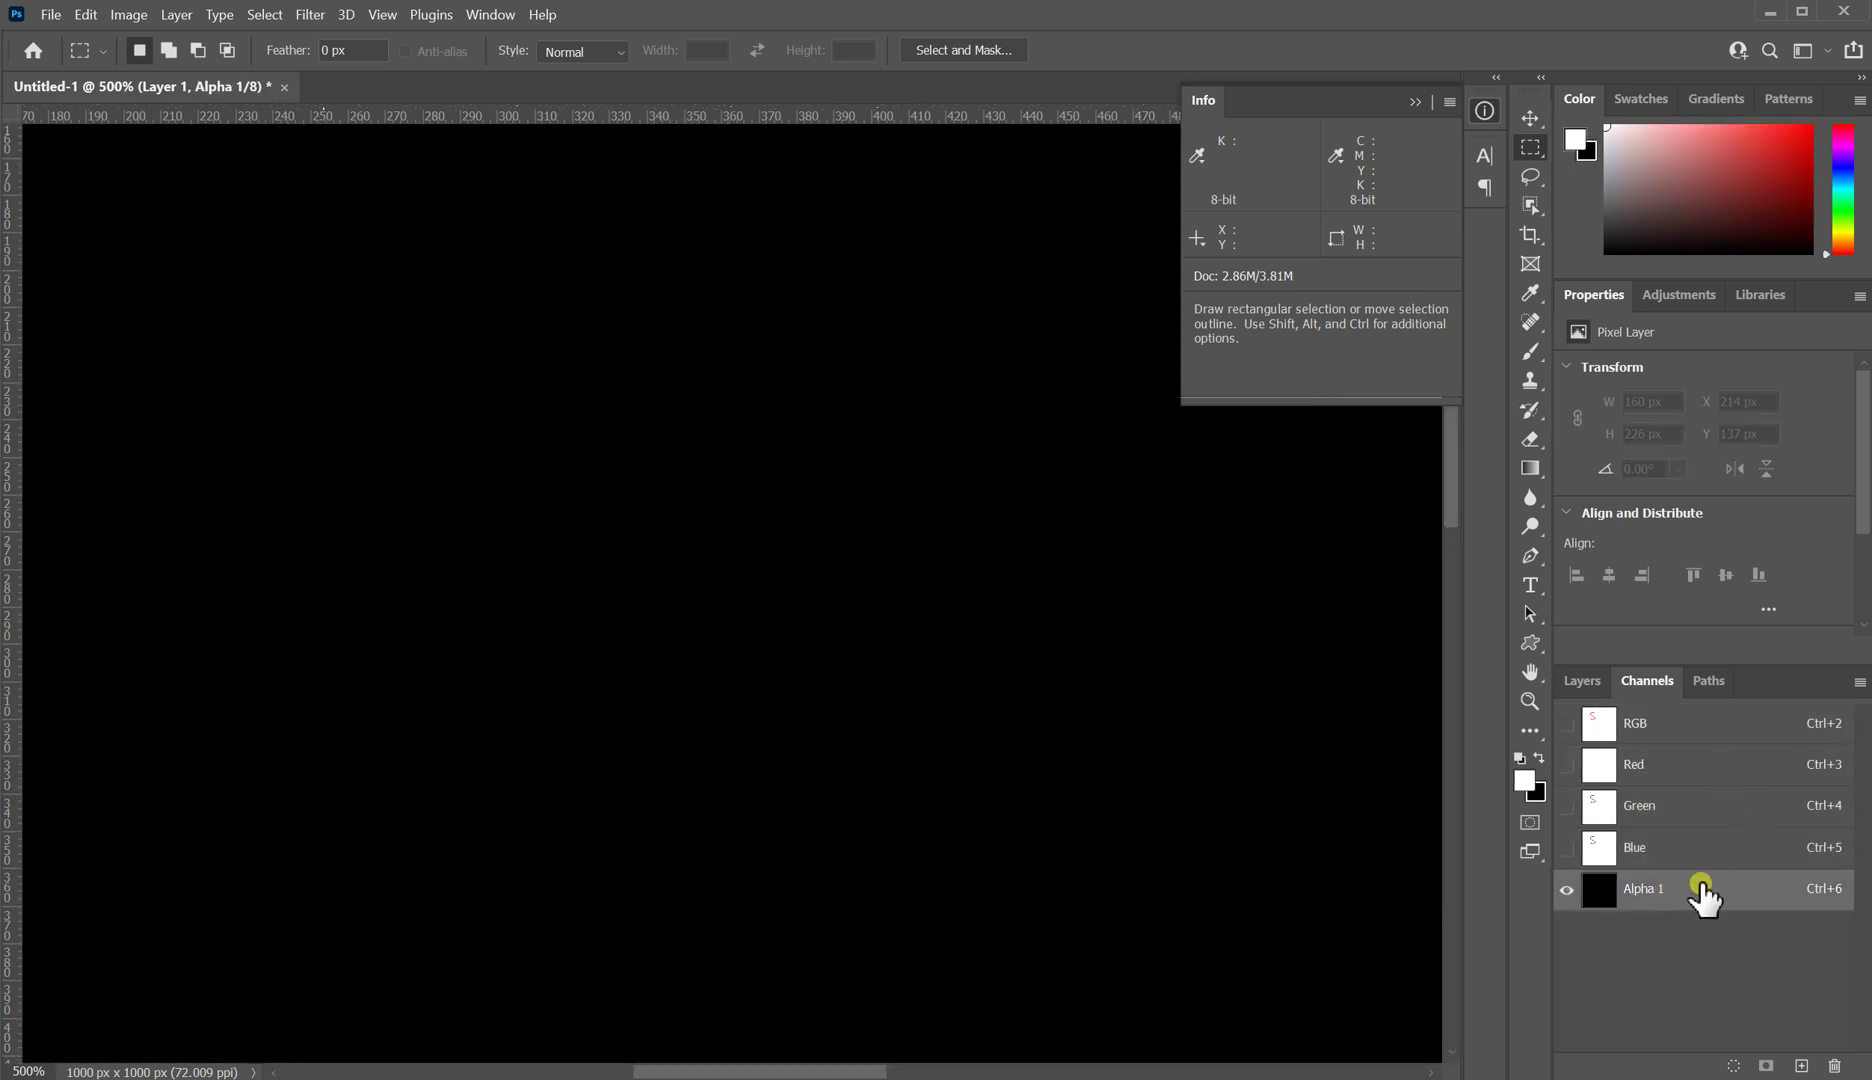
Step: Make the RGB composite the active view again instead of the alpha channel, and display the document's layers
click(1585, 682)
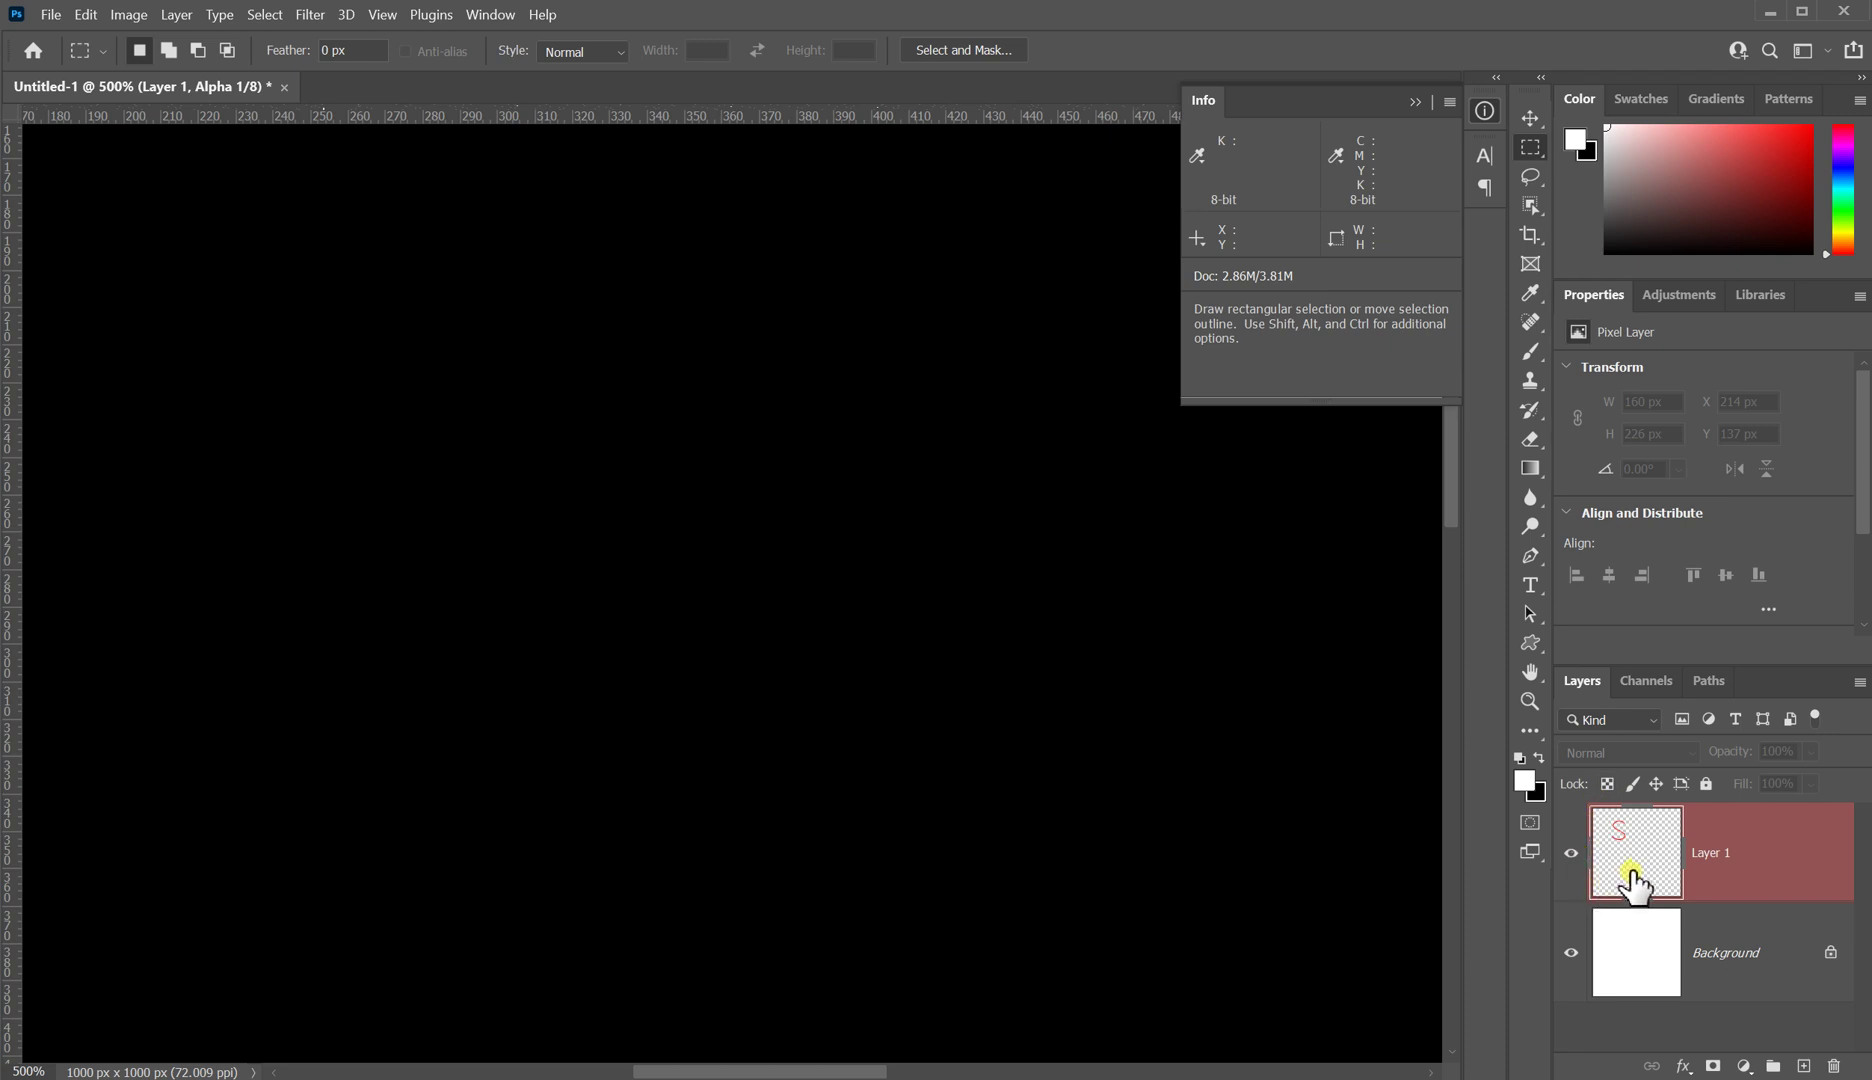
click(1650, 680)
click(1674, 723)
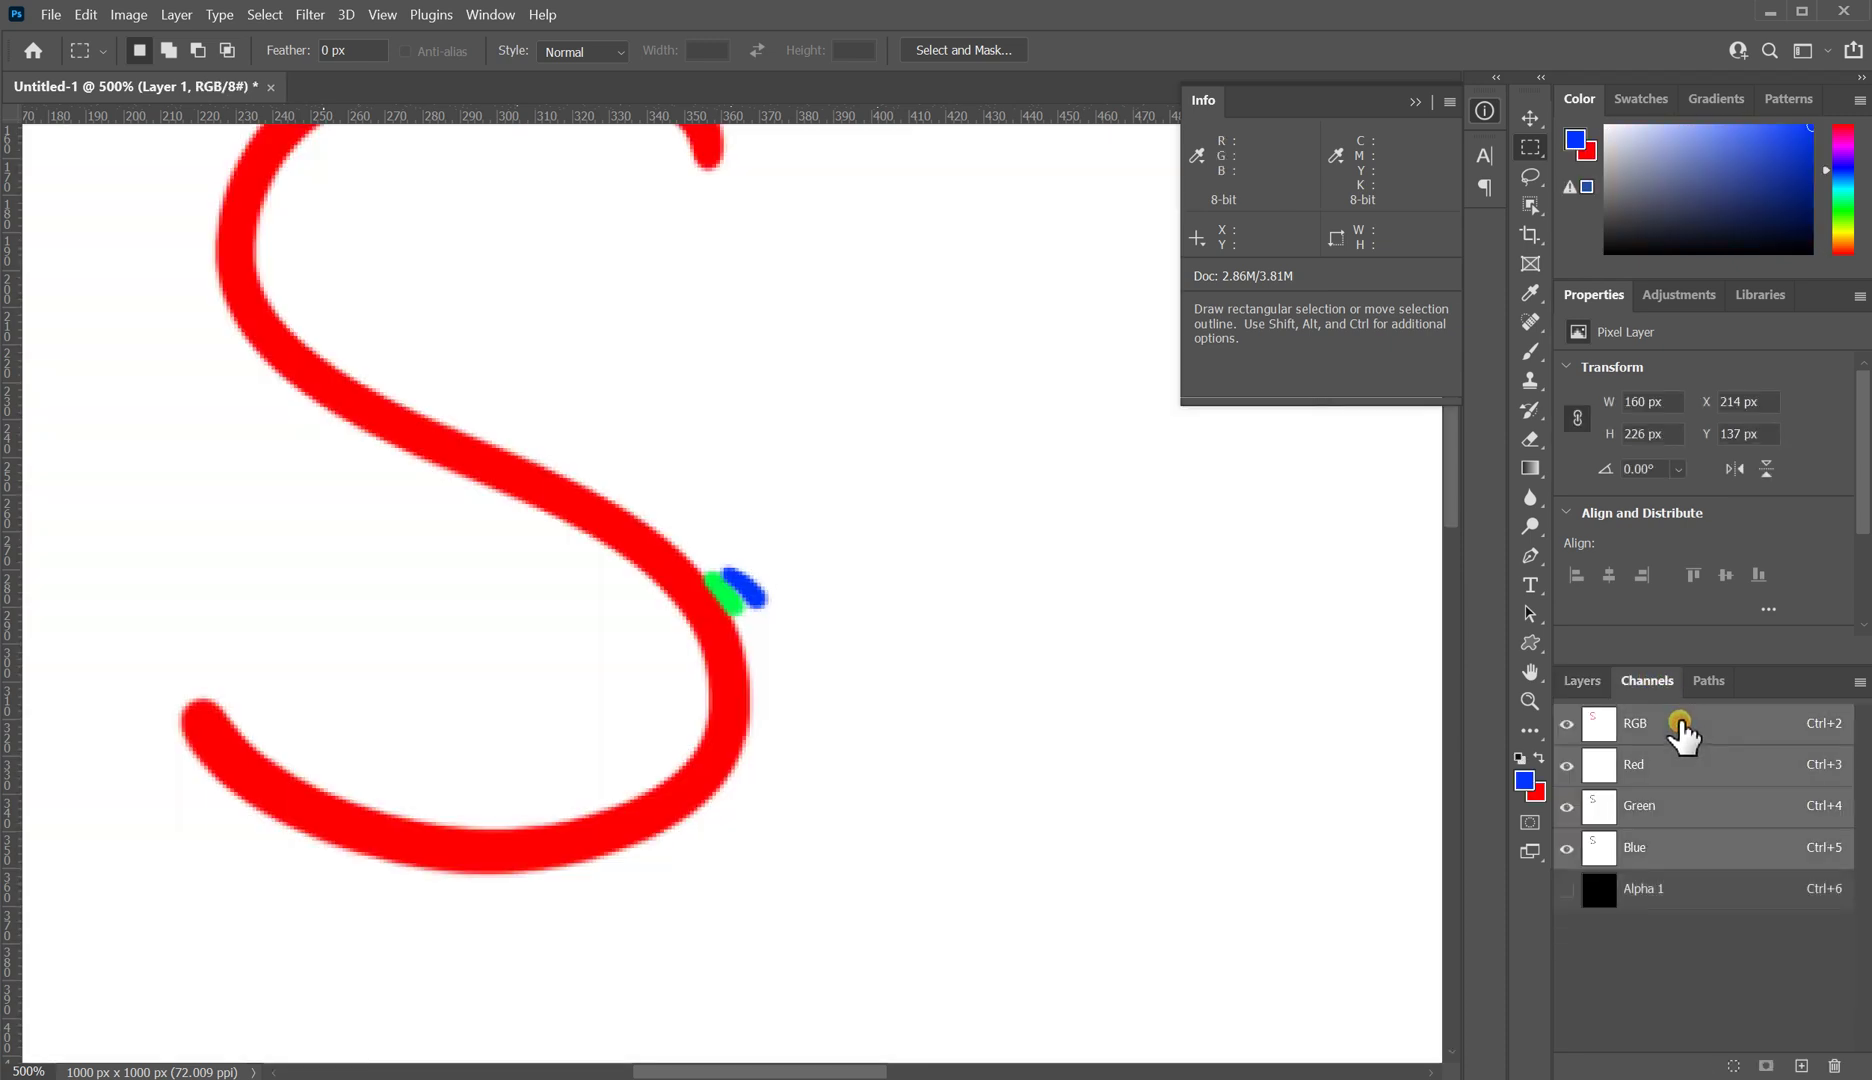
click(1586, 684)
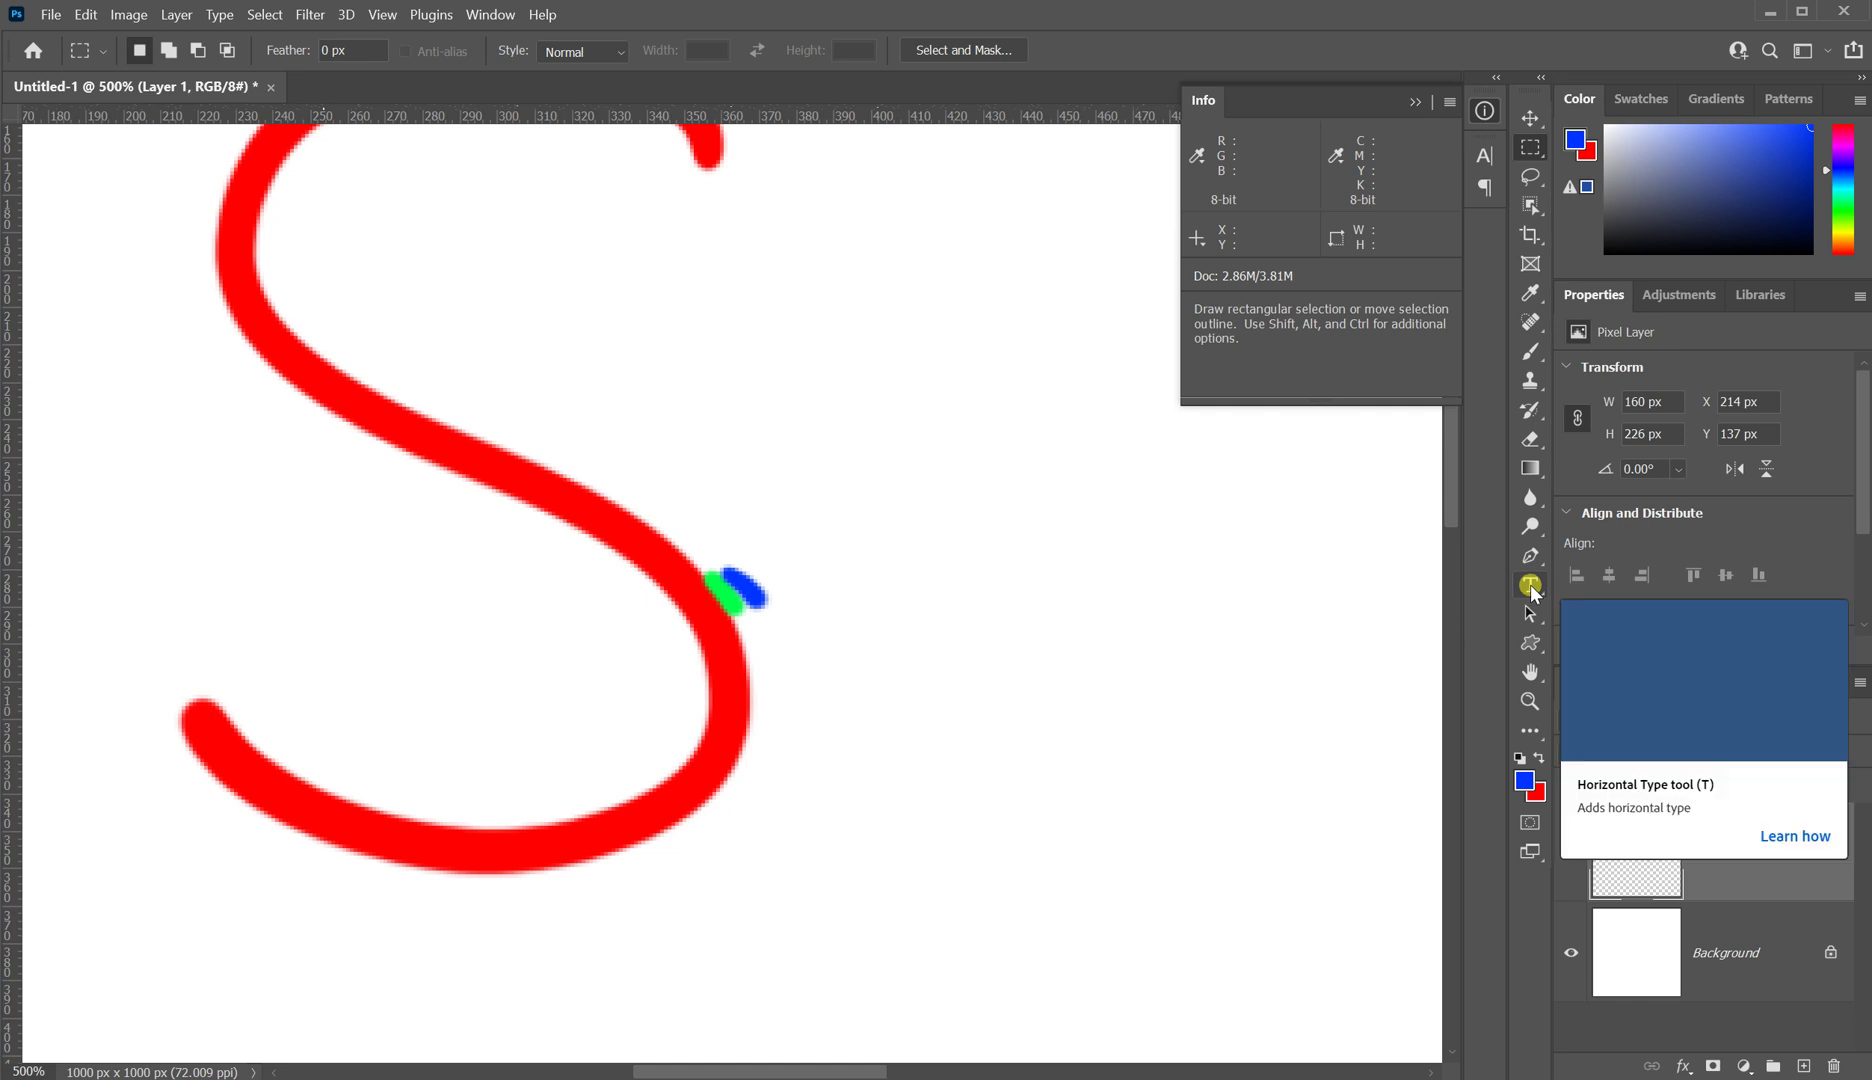
Step: Draw an open S-shaped path with six anchor points beside the red brushed S using the Pen tool
click(1531, 645)
drag(1533, 650, 1655, 772)
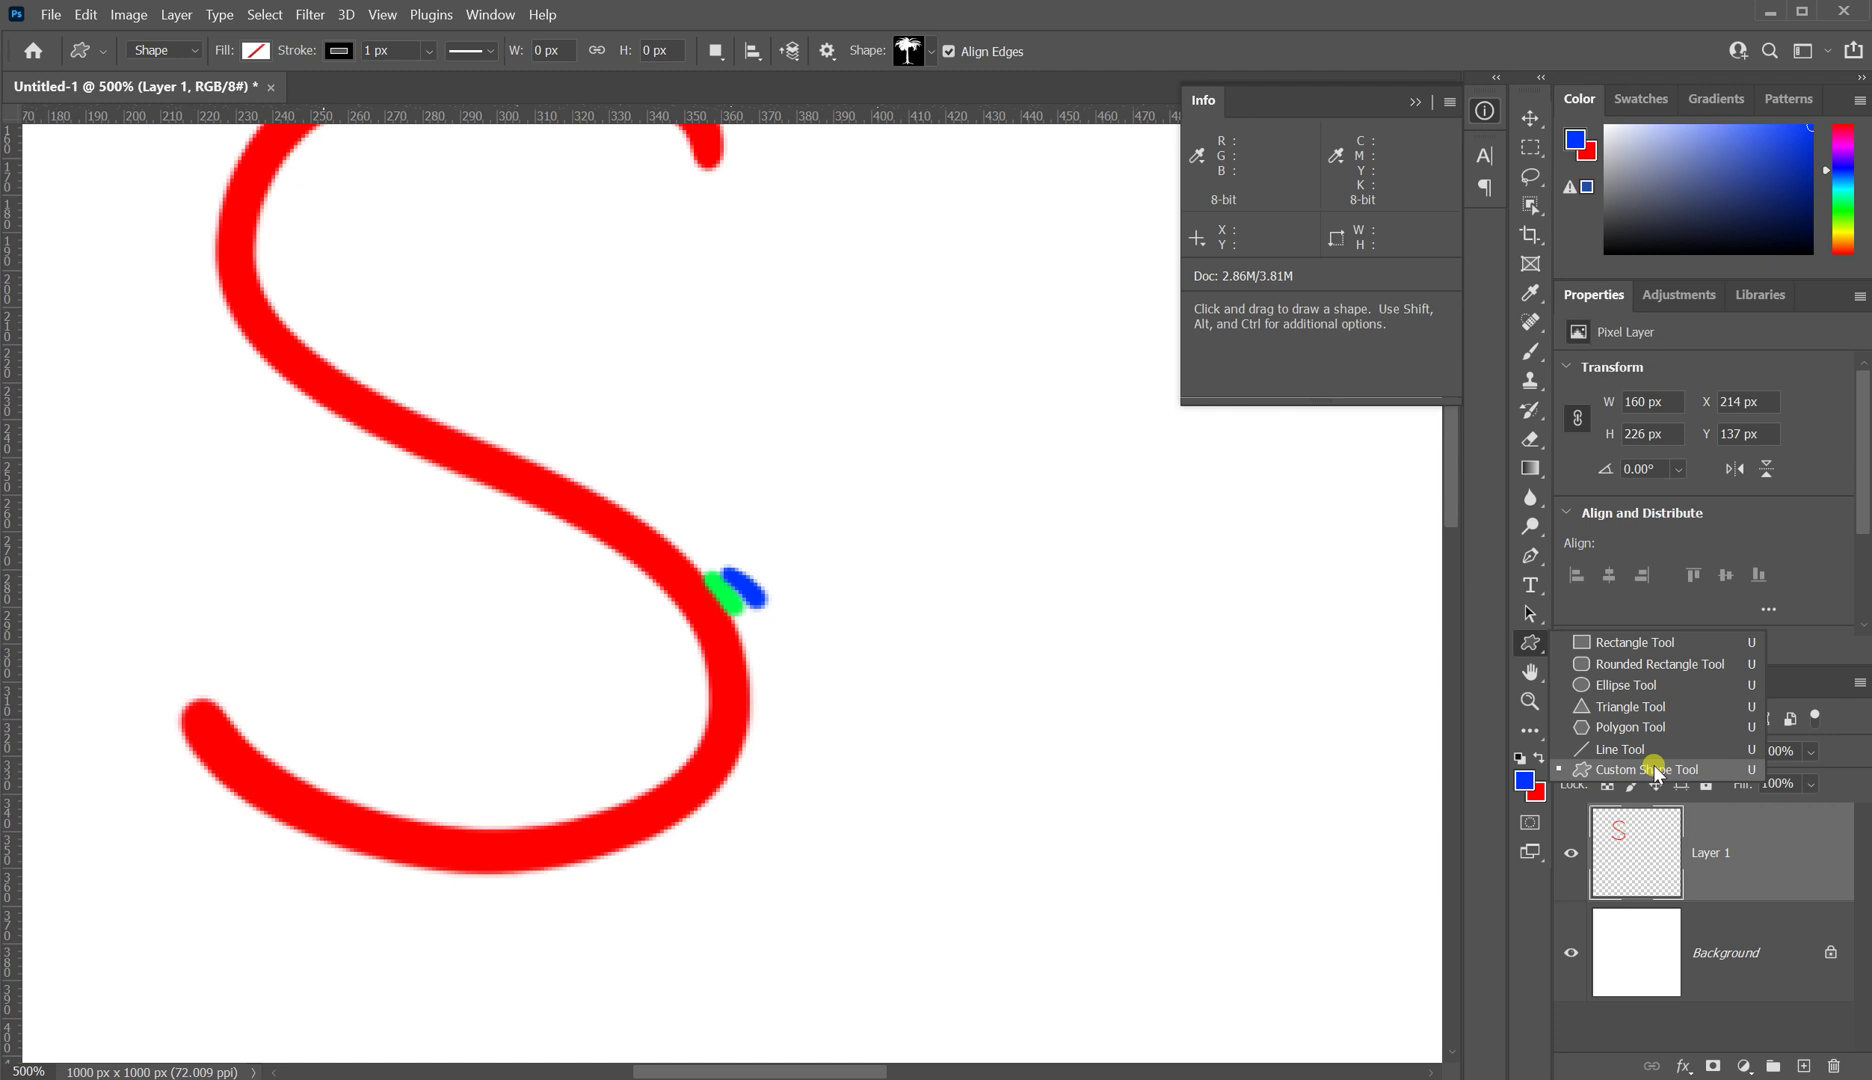
click(1531, 558)
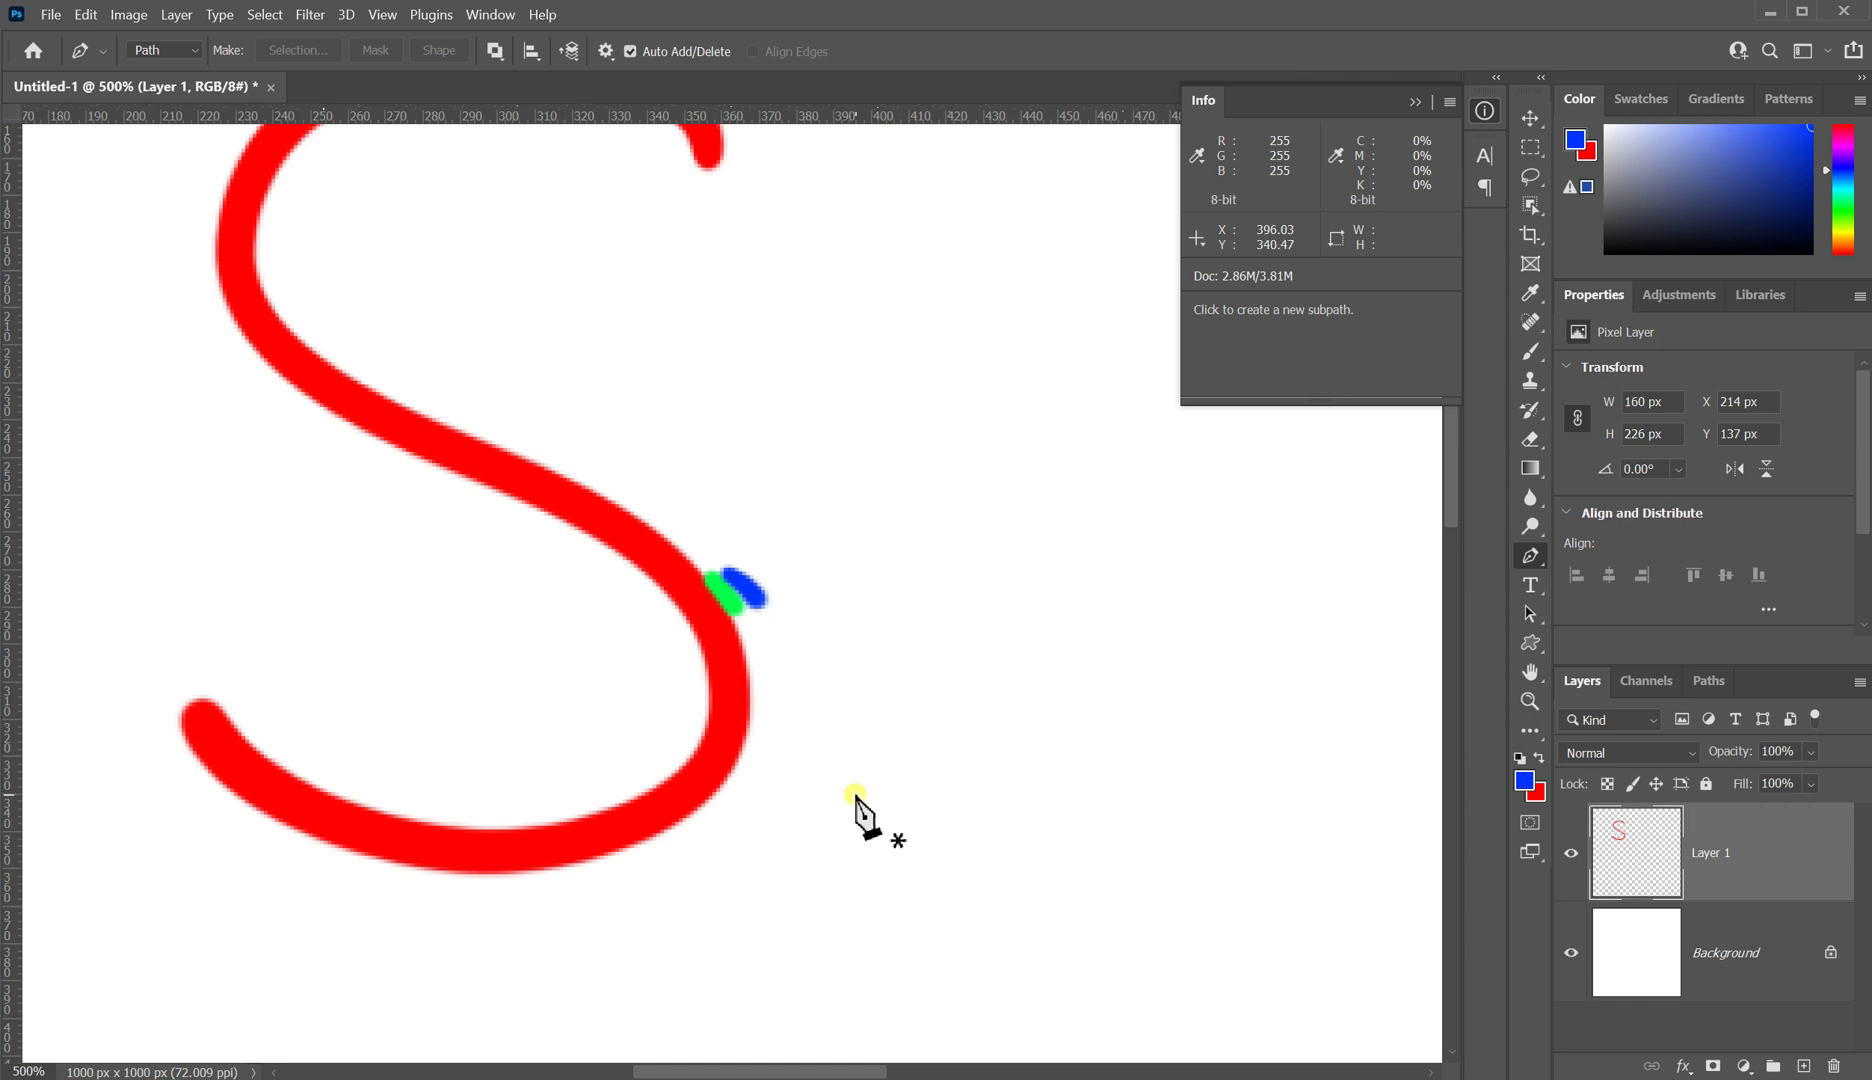
key(ctrl+minus)
drag(795, 619, 669, 690)
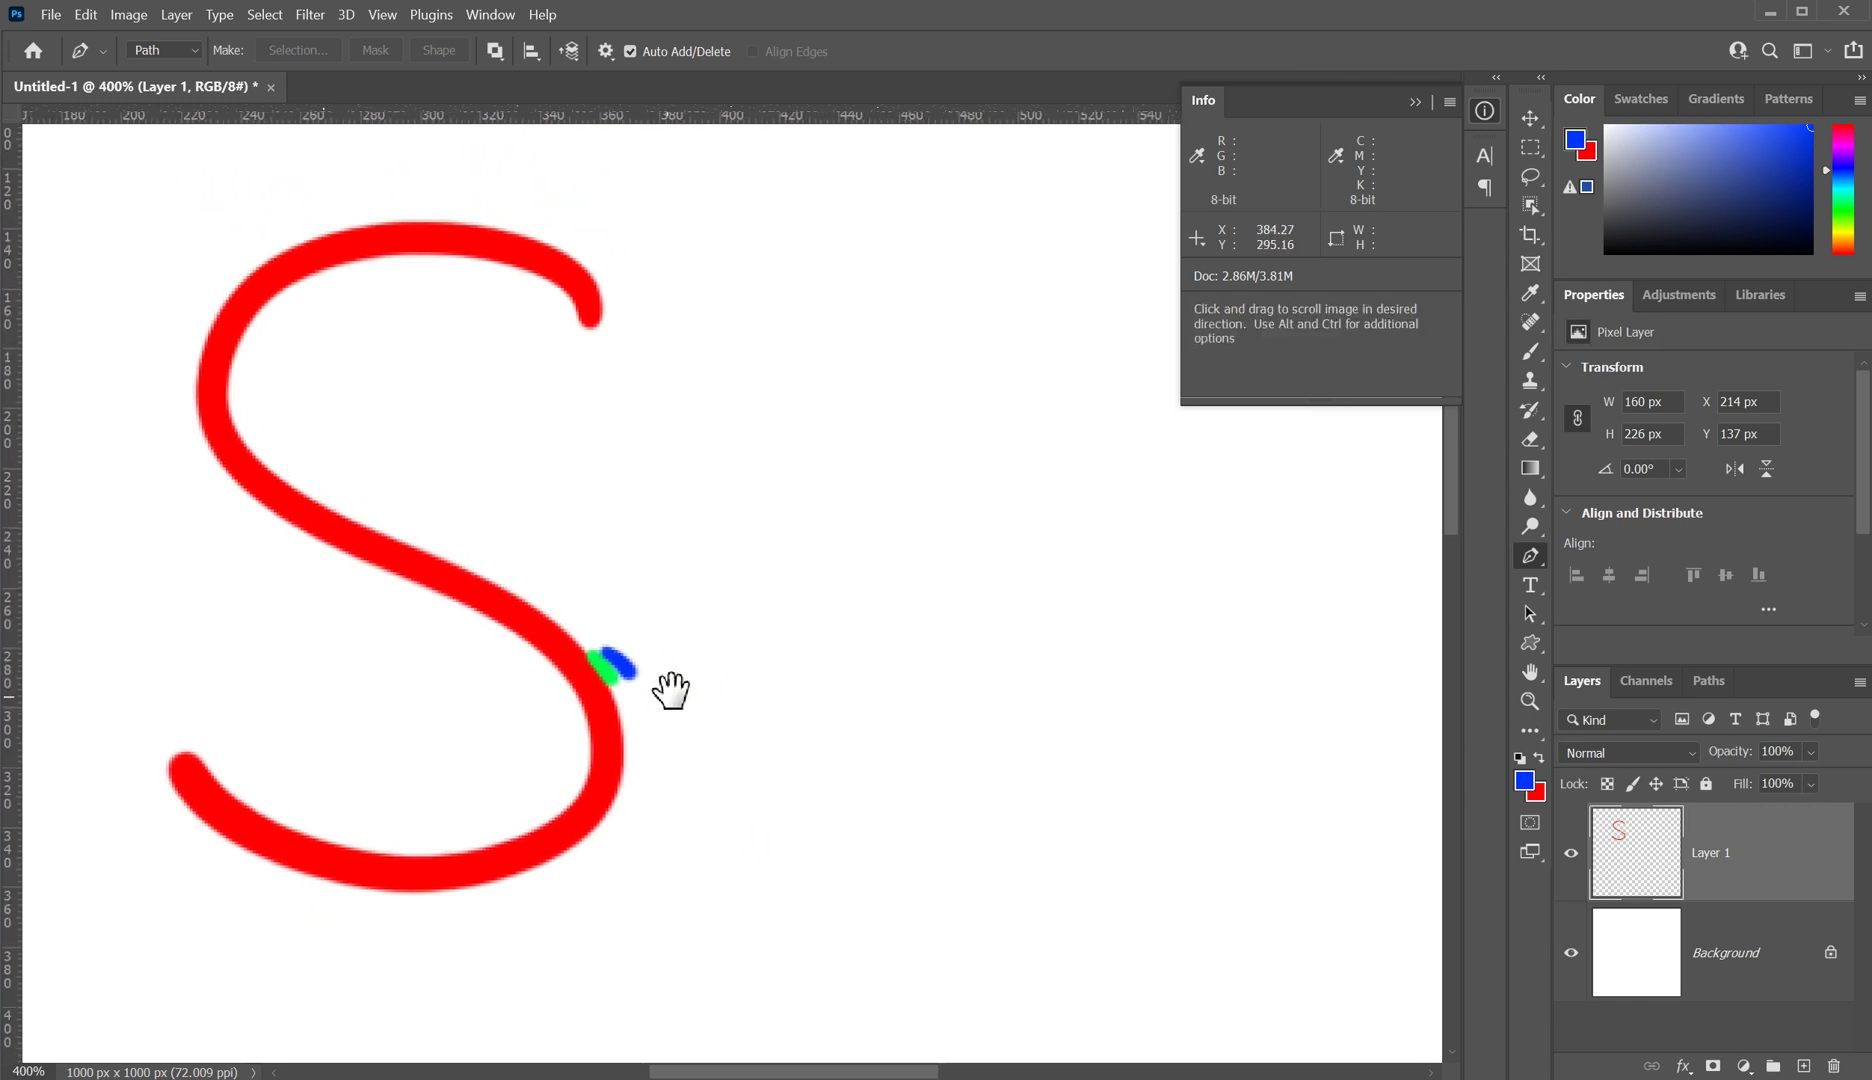
click(1094, 350)
drag(932, 248, 819, 252)
drag(786, 449, 793, 538)
drag(998, 610, 1078, 694)
drag(1067, 906, 922, 953)
drag(777, 784, 775, 664)
Step: Smooth the S path's middle anchor point, and reposition the middle, left and lower-right anchors for rounder curves
key(alt)
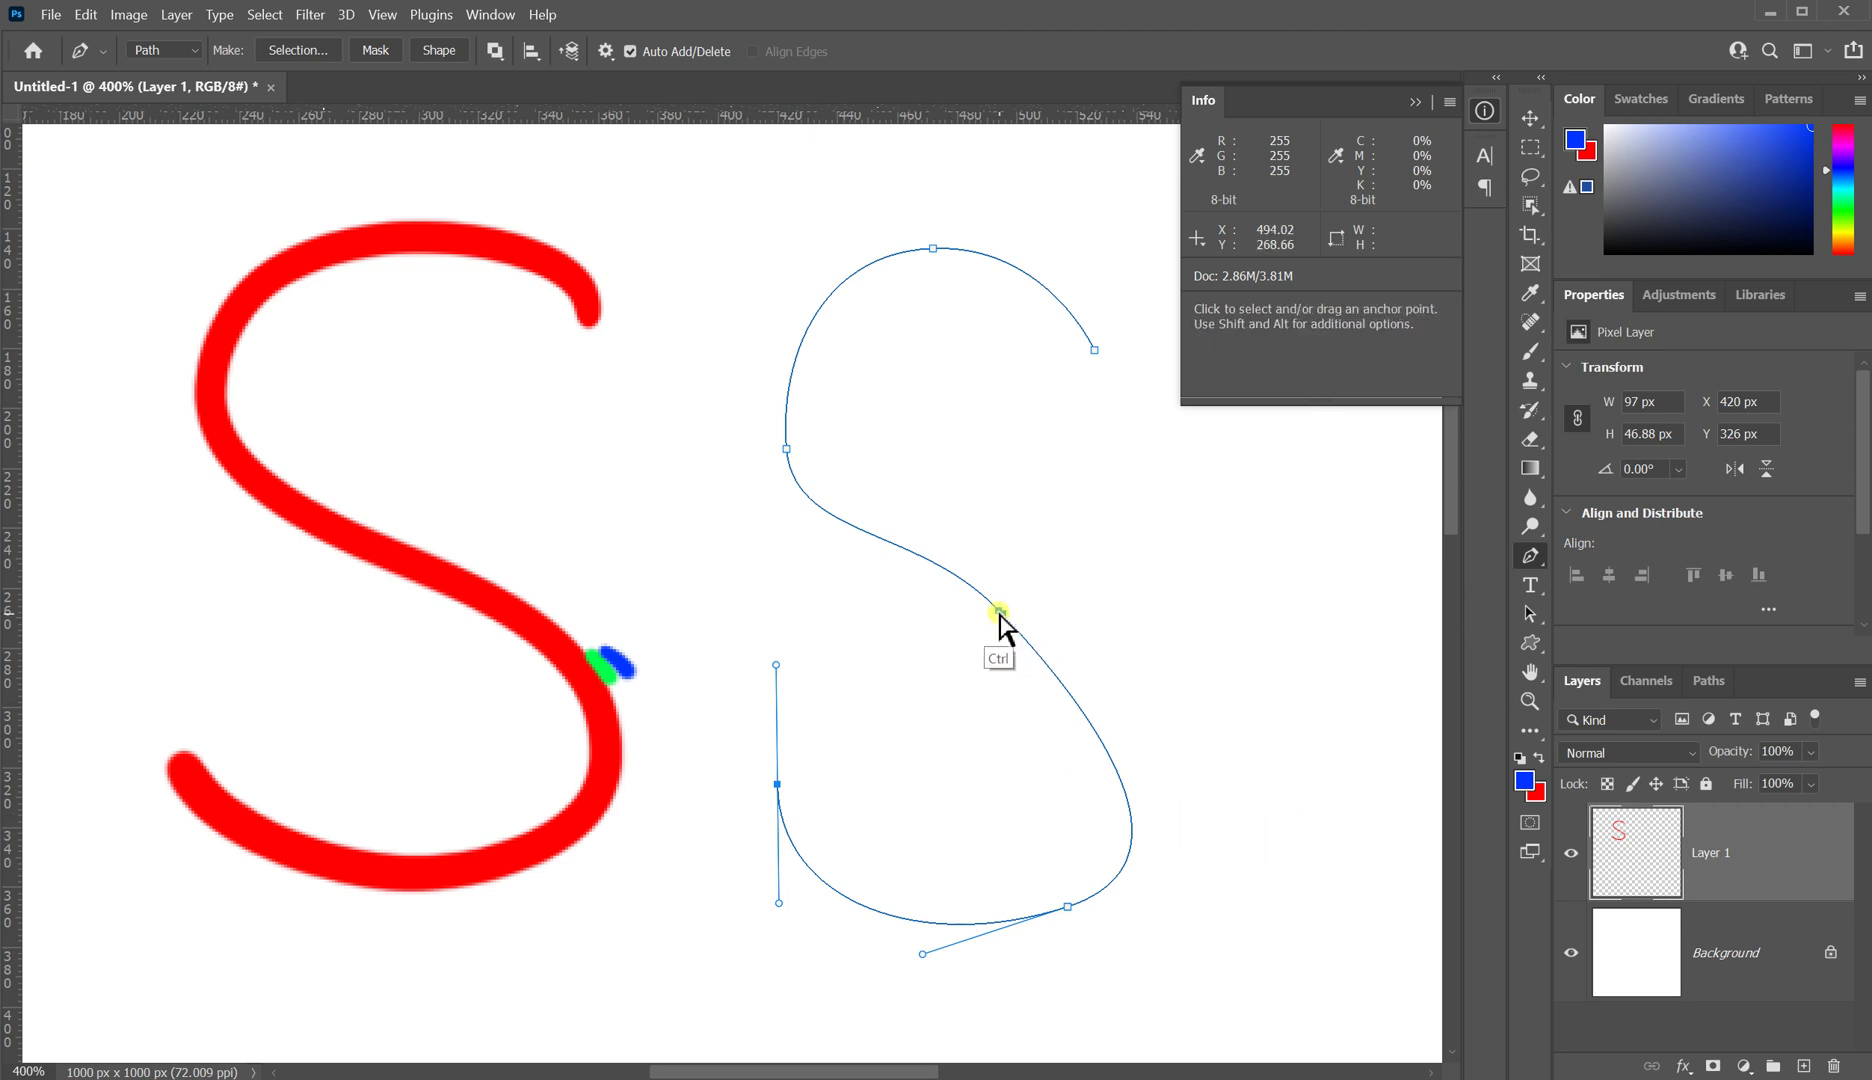
drag(998, 610, 1100, 638)
key(ctrl)
drag(998, 610, 995, 590)
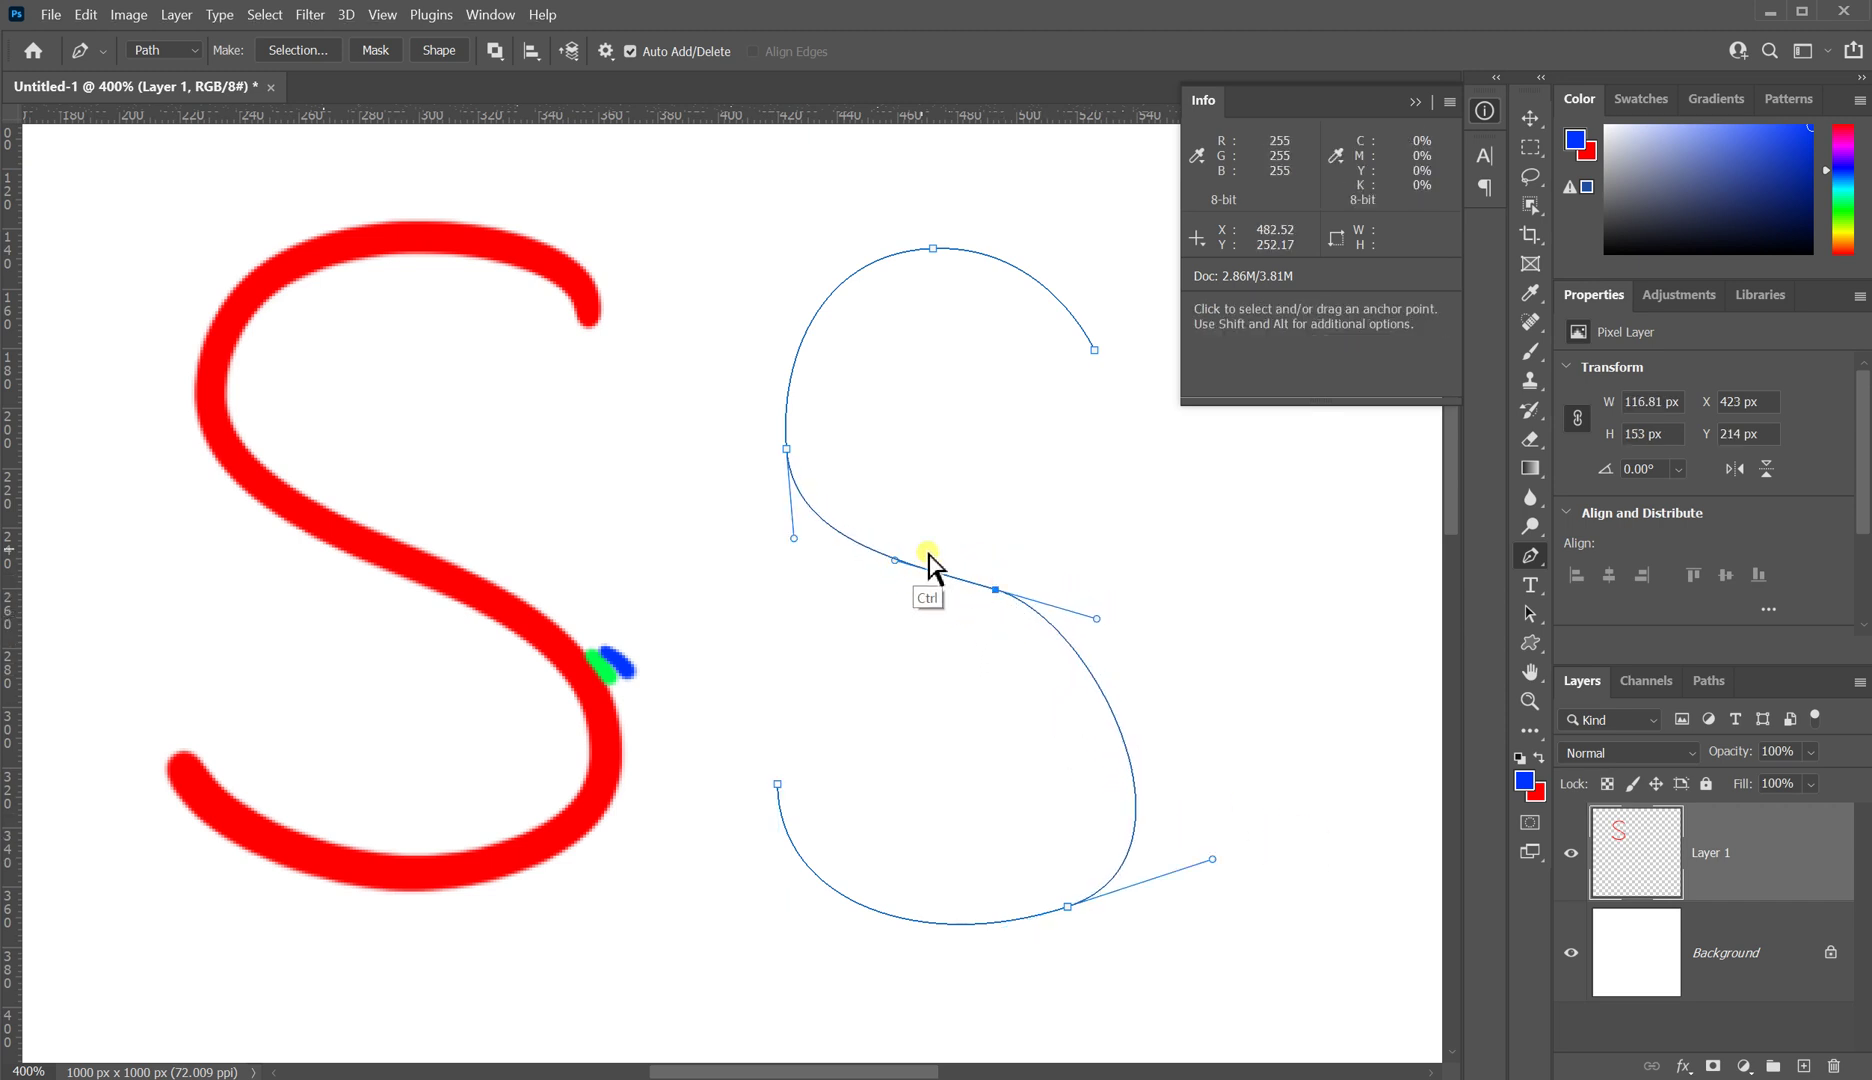
drag(787, 449, 765, 412)
drag(1068, 906, 1113, 883)
drag(1257, 835, 1214, 805)
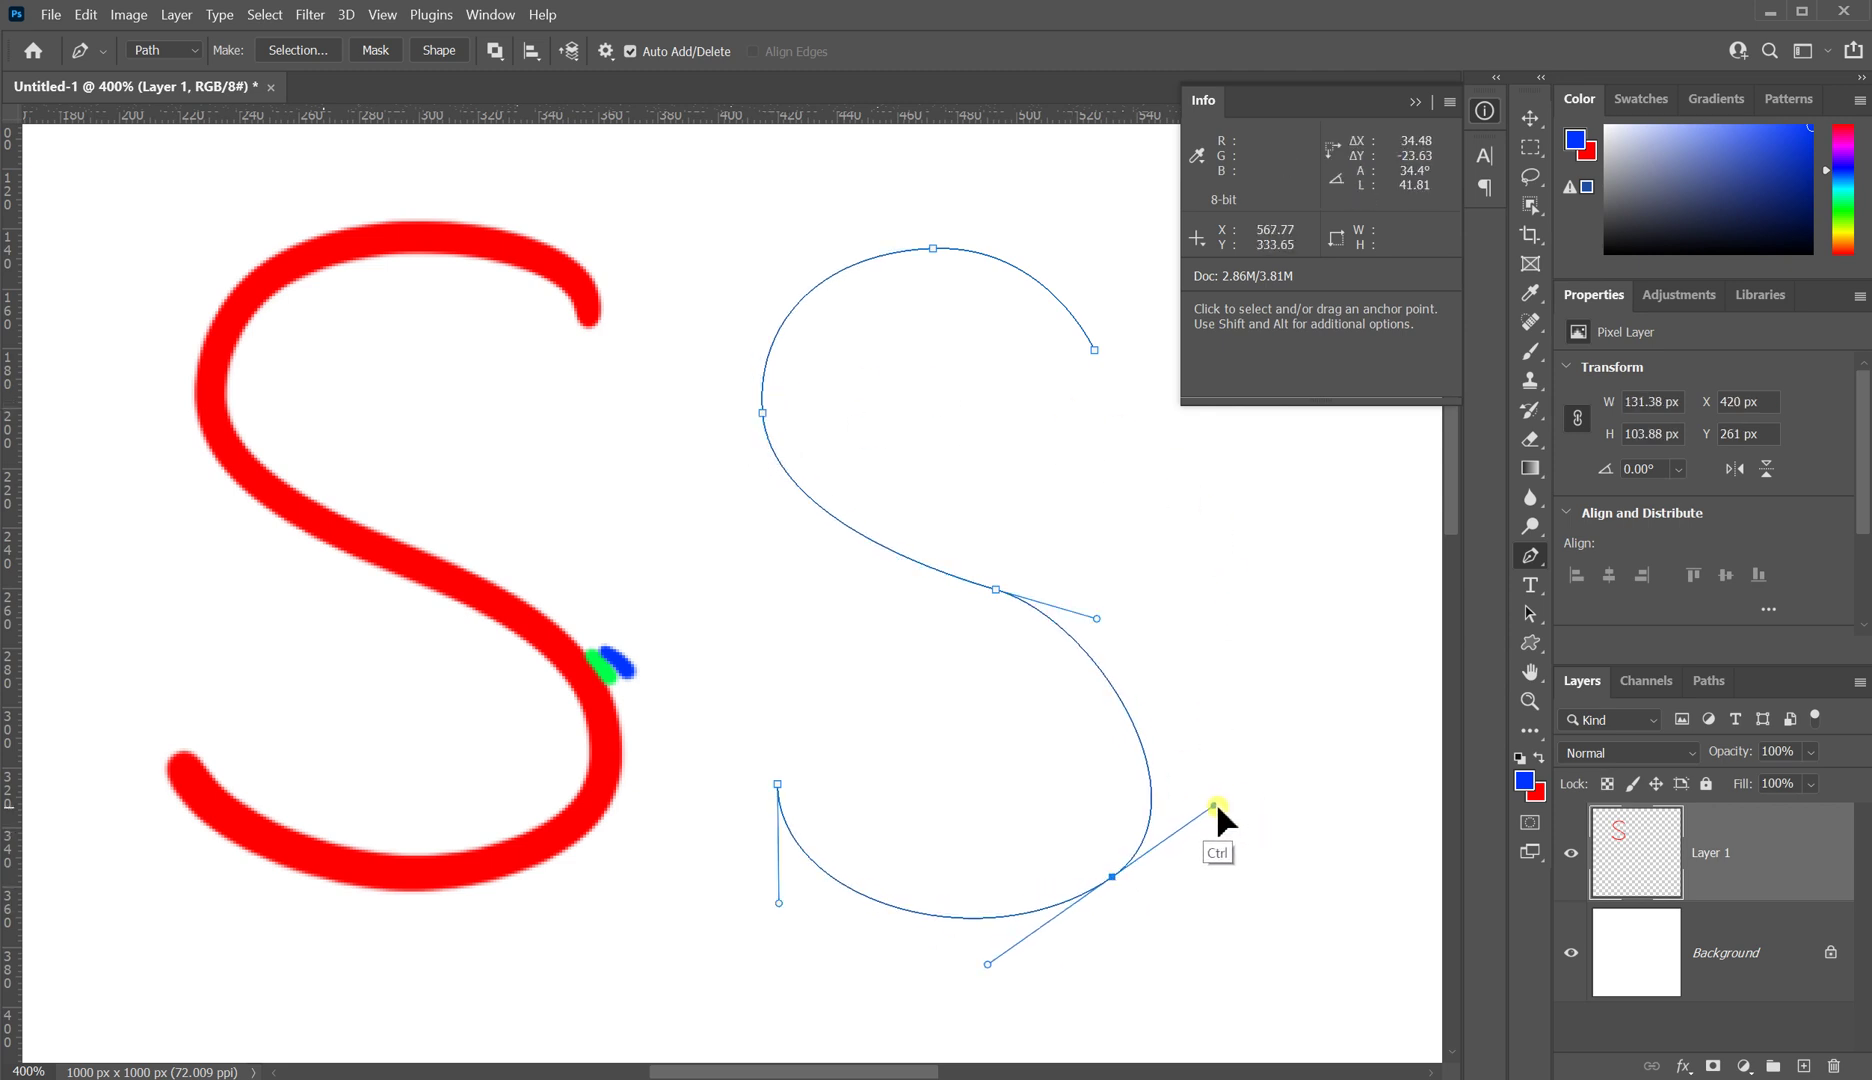
Step: Refine the lower half of the S path by shifting the middle and lower-left end anchors and adjusting the lower-right anchor's handles
drag(1097, 618, 1158, 592)
drag(996, 590, 935, 562)
drag(780, 788, 758, 771)
drag(988, 964, 945, 973)
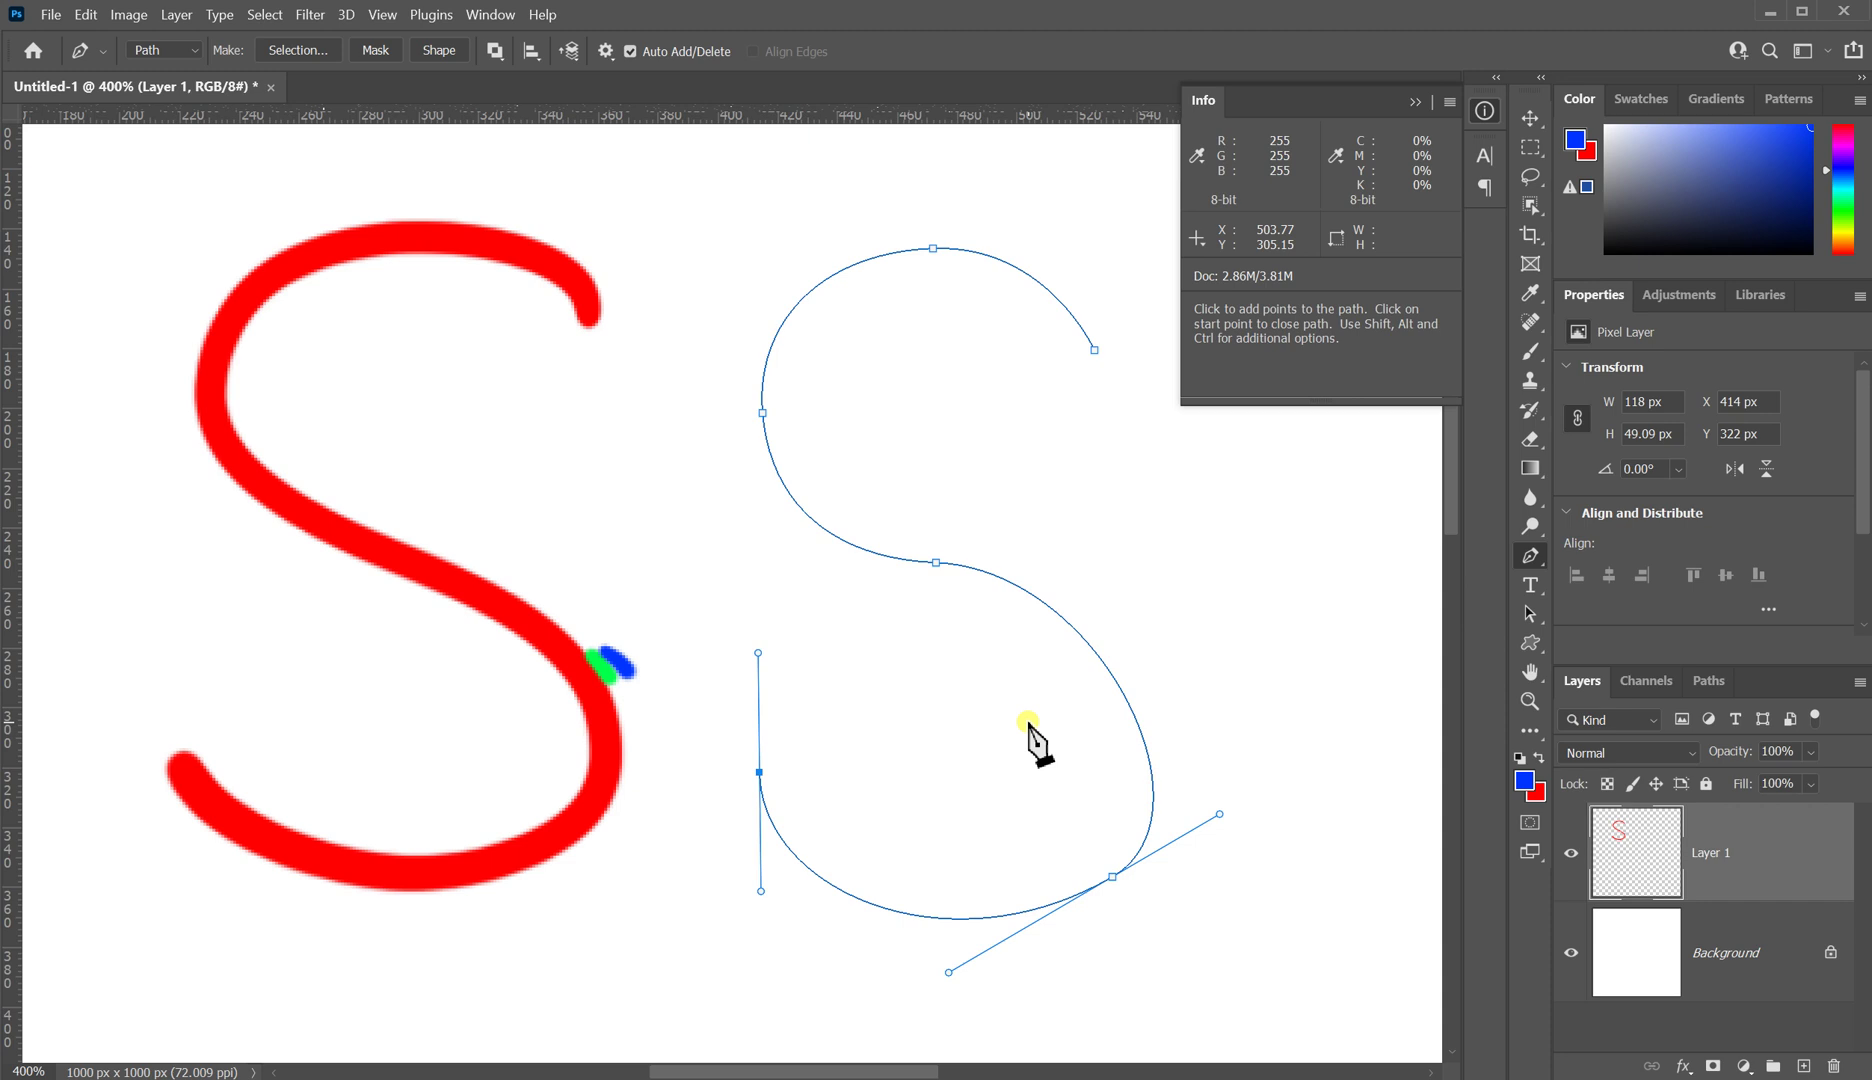
key(ctrl)
mouse_move(1220, 816)
mouse_down()
mouse_move(1171, 826)
mouse_move(1177, 803)
mouse_move(1225, 810)
mouse_move(1215, 797)
mouse_up()
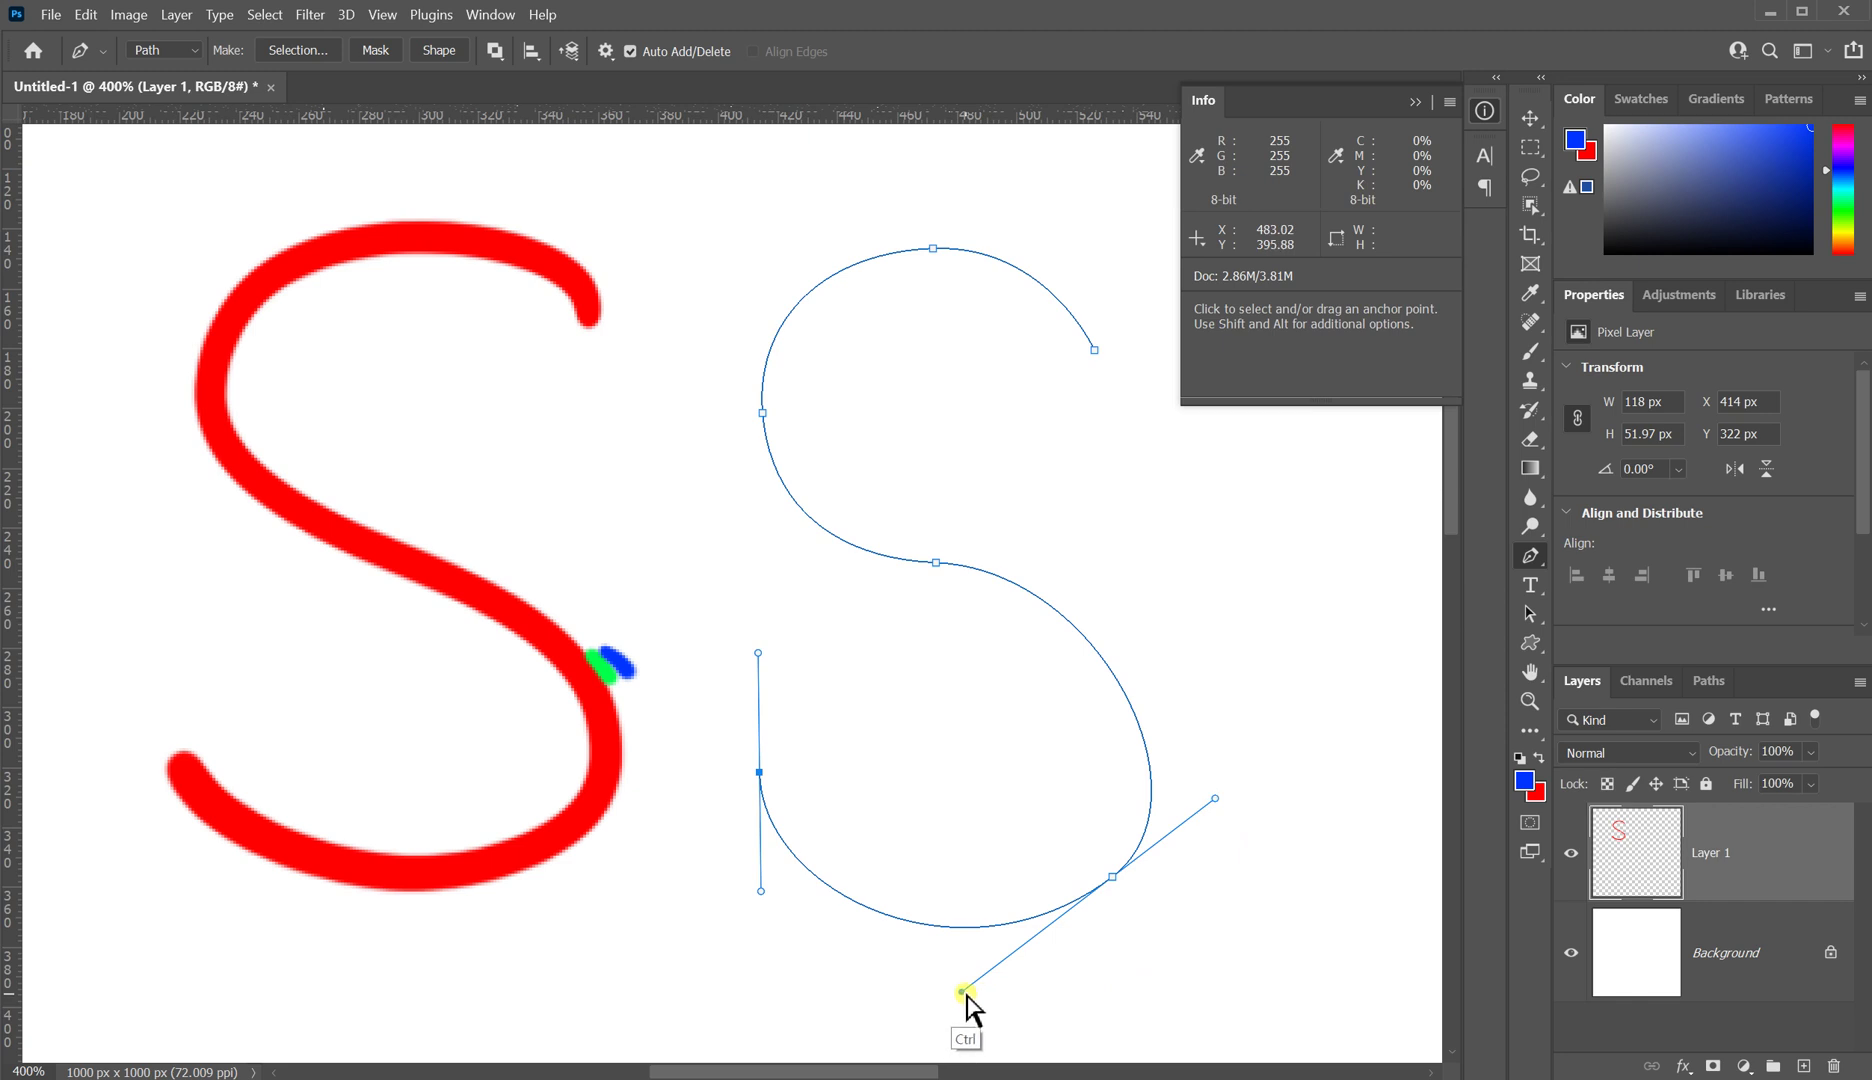
mouse_move(961, 993)
mouse_down()
mouse_move(1073, 917)
mouse_move(850, 1055)
mouse_move(1075, 901)
mouse_move(908, 1009)
mouse_move(1092, 866)
mouse_move(939, 999)
mouse_up()
mouse_move(1208, 769)
mouse_down()
mouse_move(1242, 831)
mouse_move(1171, 690)
mouse_move(1230, 793)
mouse_move(1177, 700)
mouse_move(1190, 790)
mouse_up()
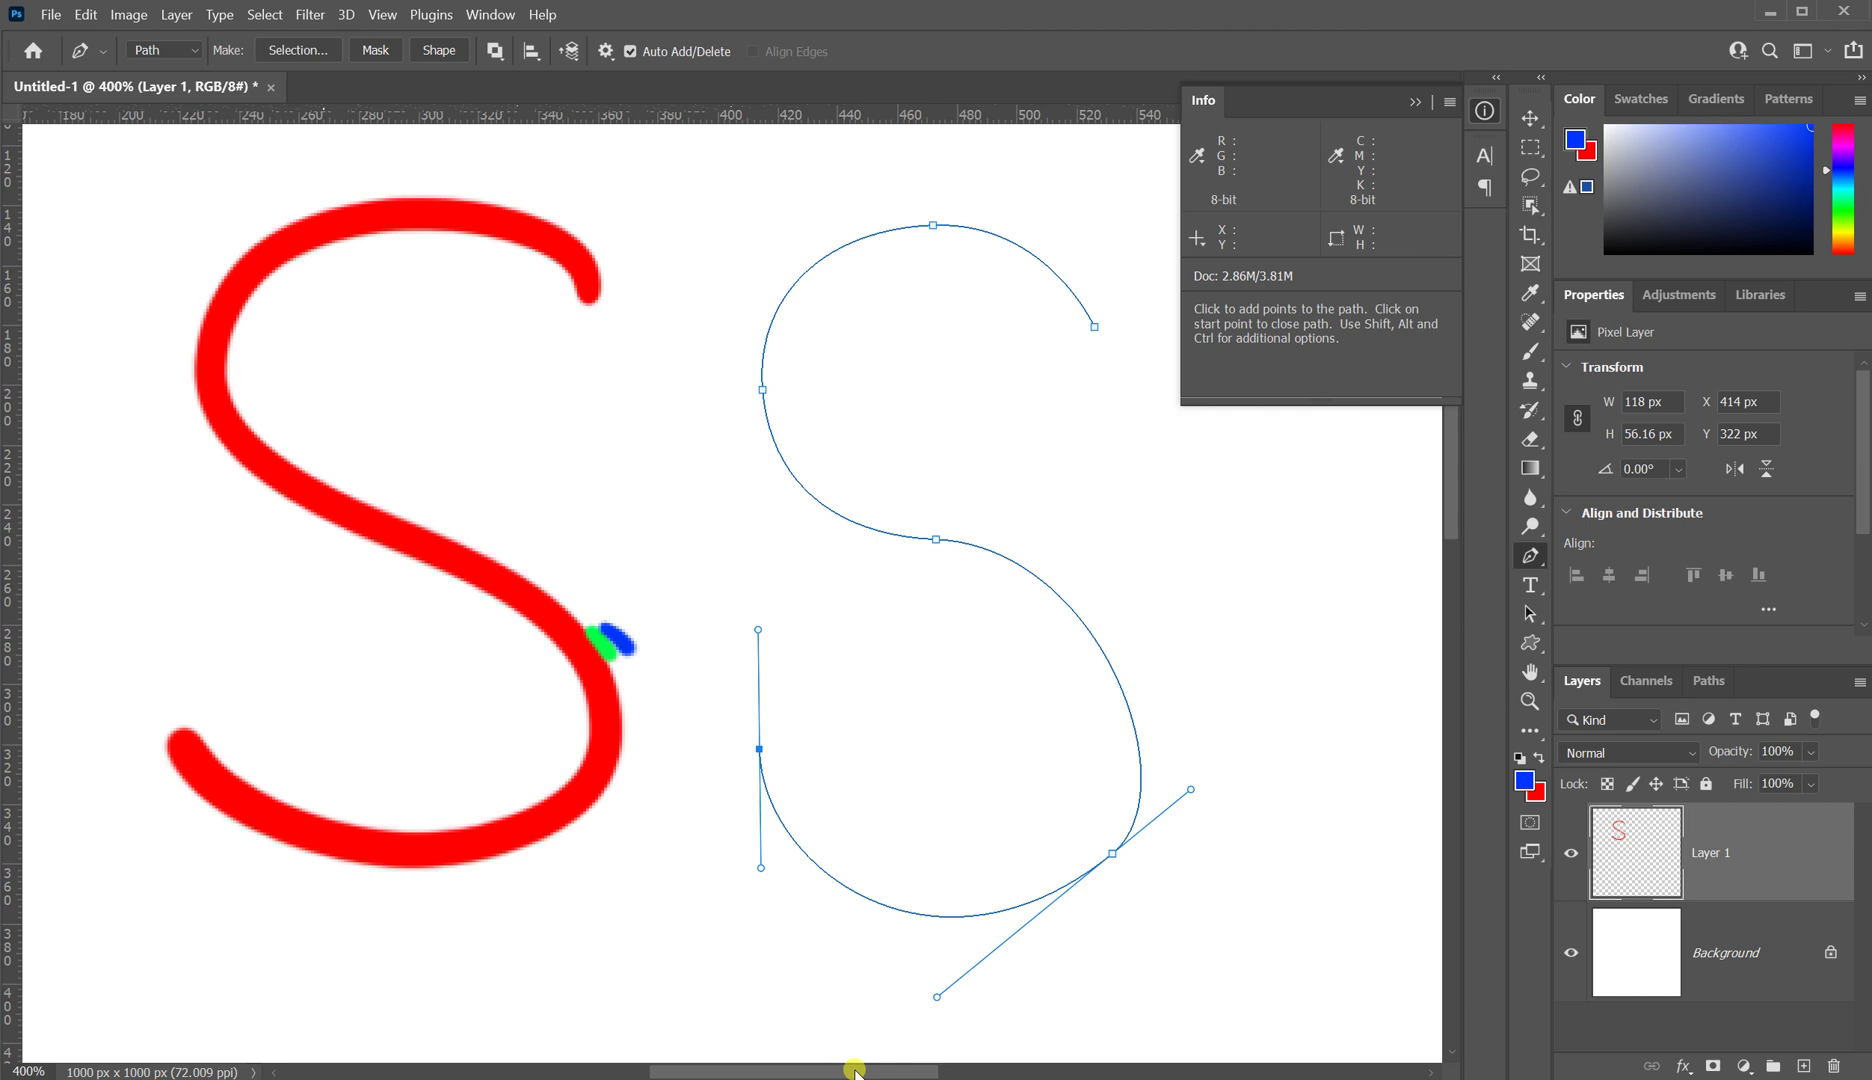
key(ctrl)
key(ctrl+n)
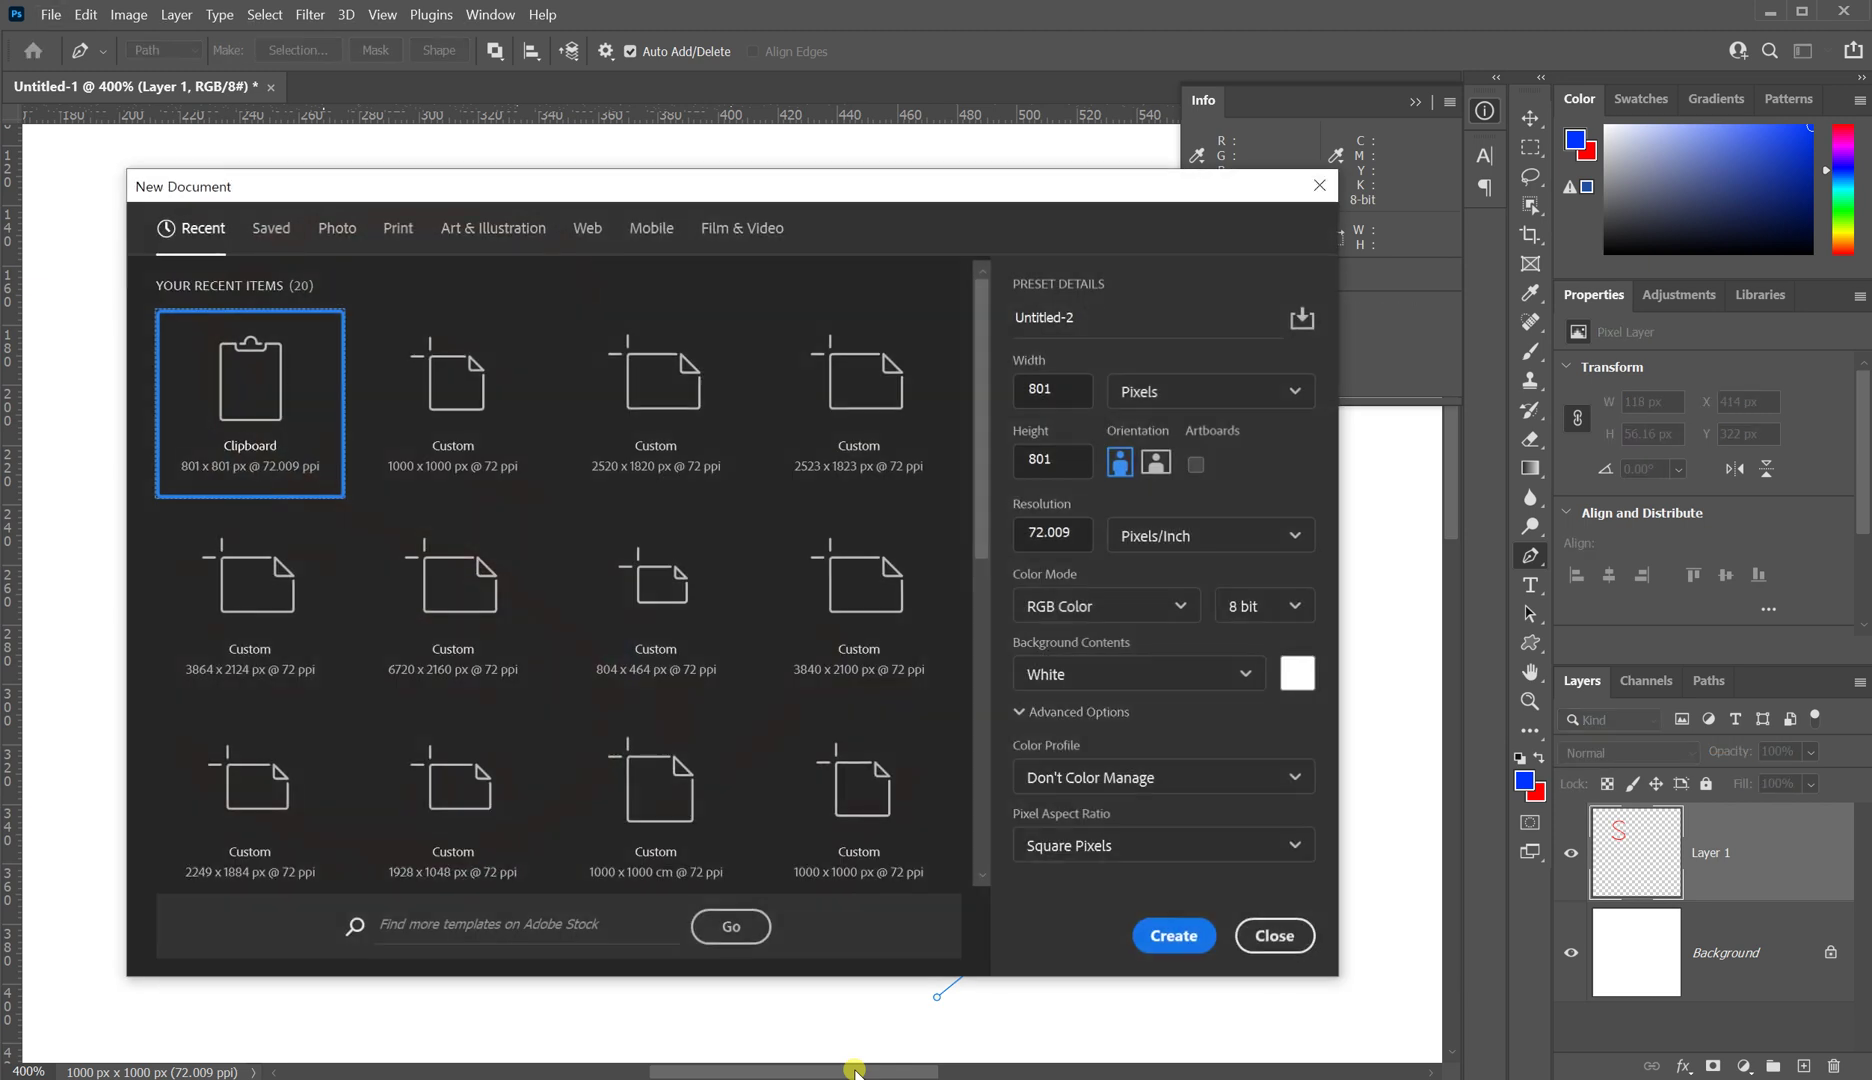
key(Return)
key(ctrl+v)
drag(914, 762, 700, 550)
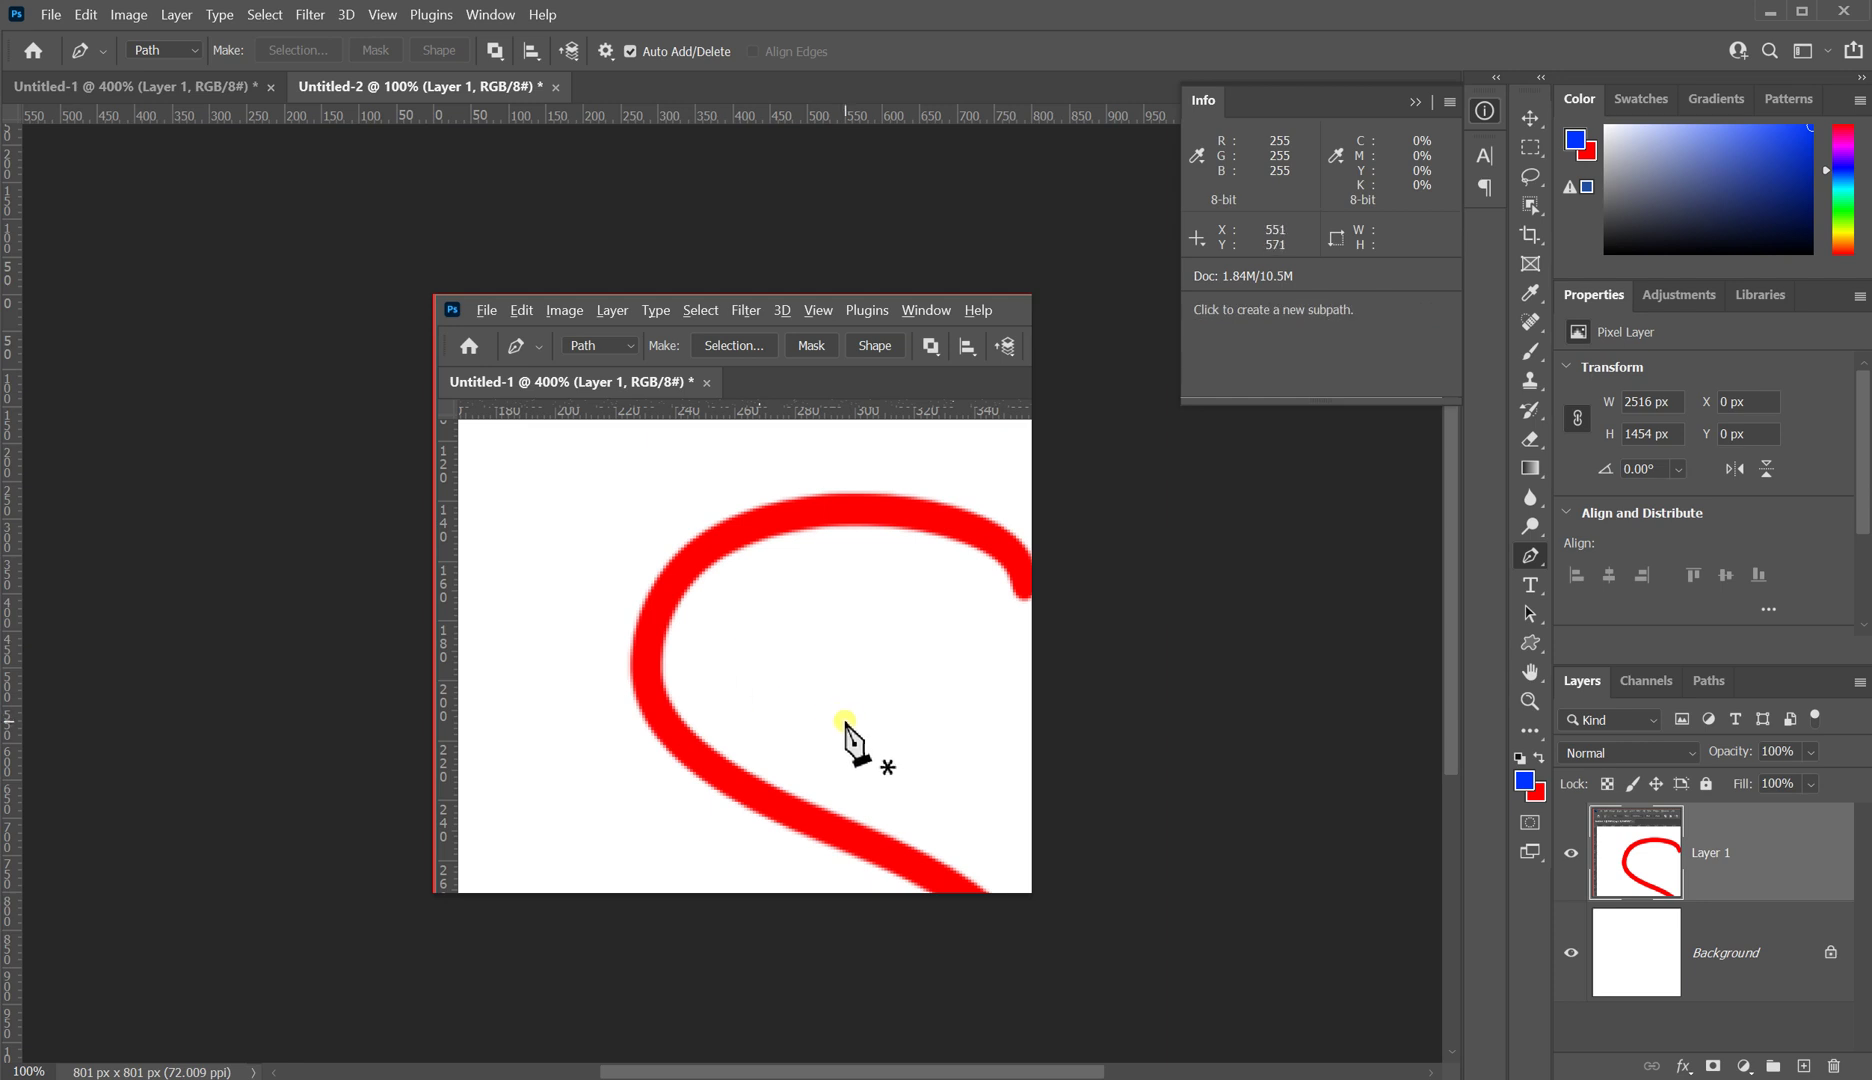
key(m)
key(space)
drag(928, 777, 882, 800)
key(ctrl+w)
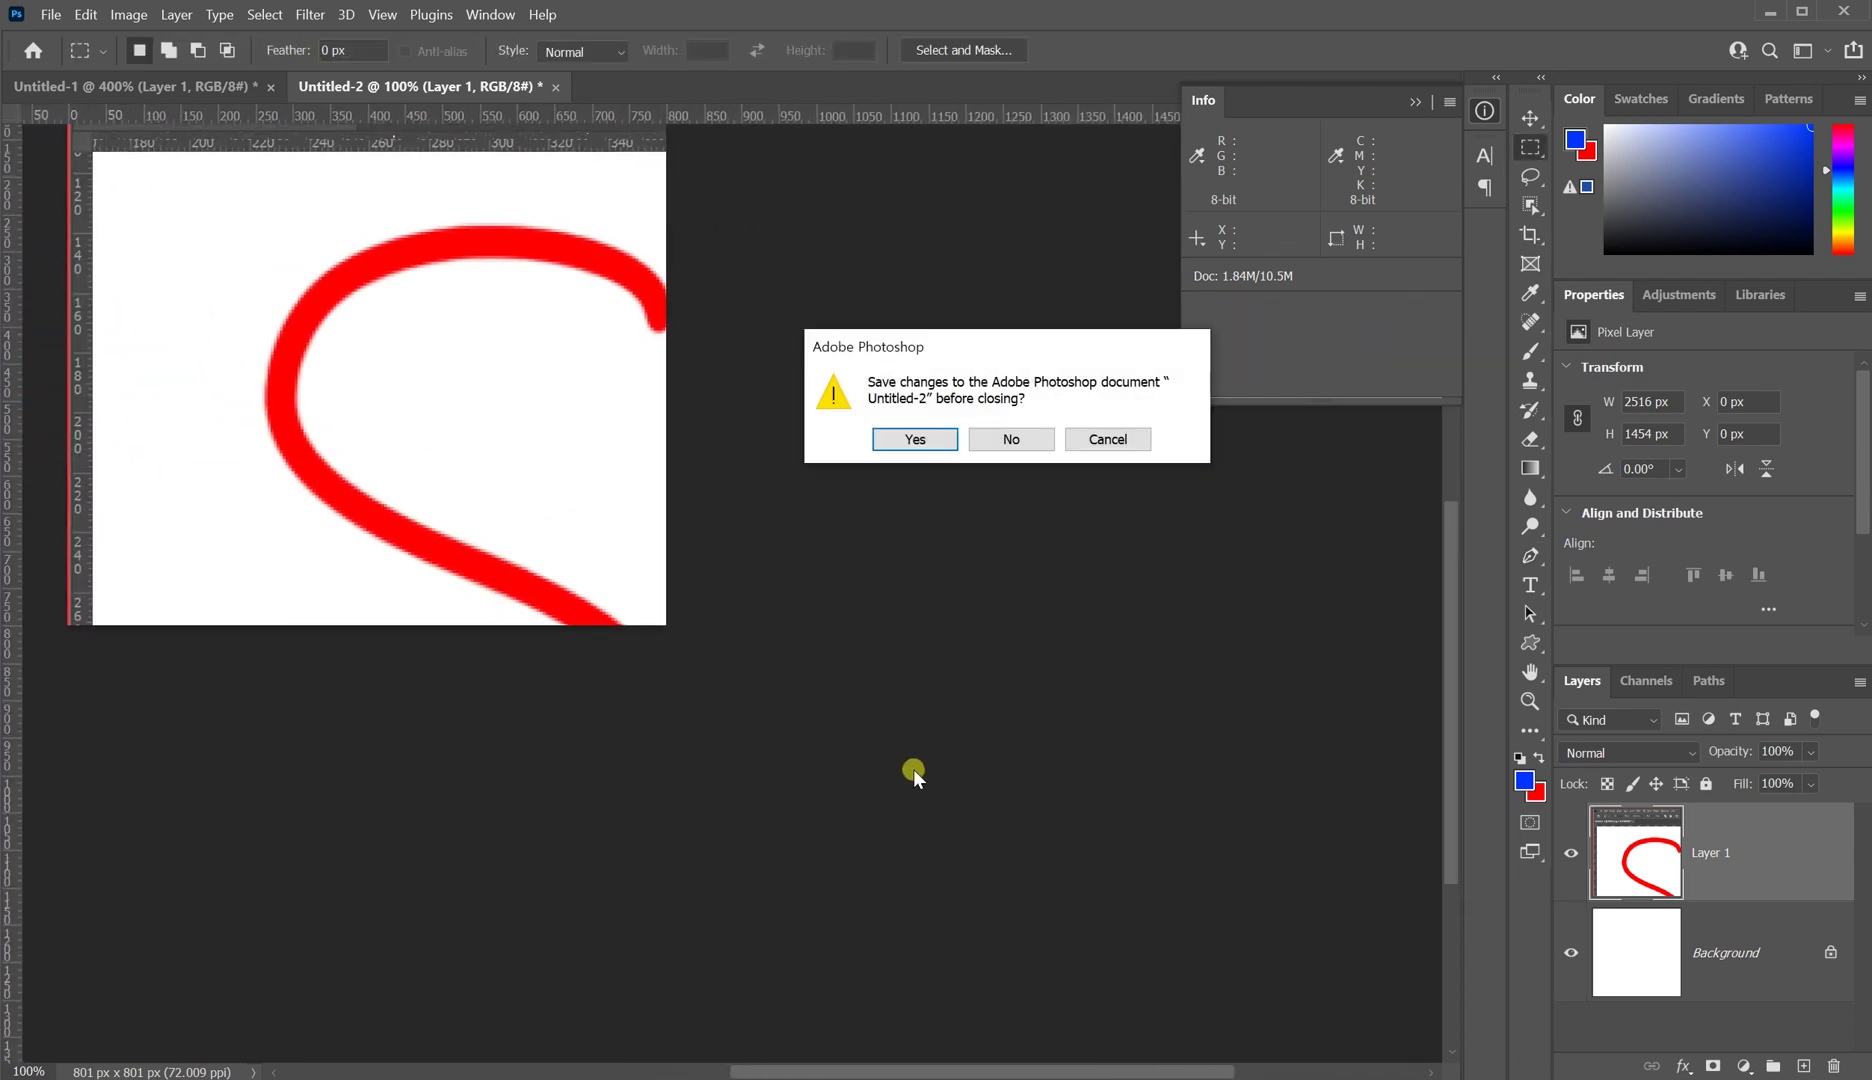
click(1012, 438)
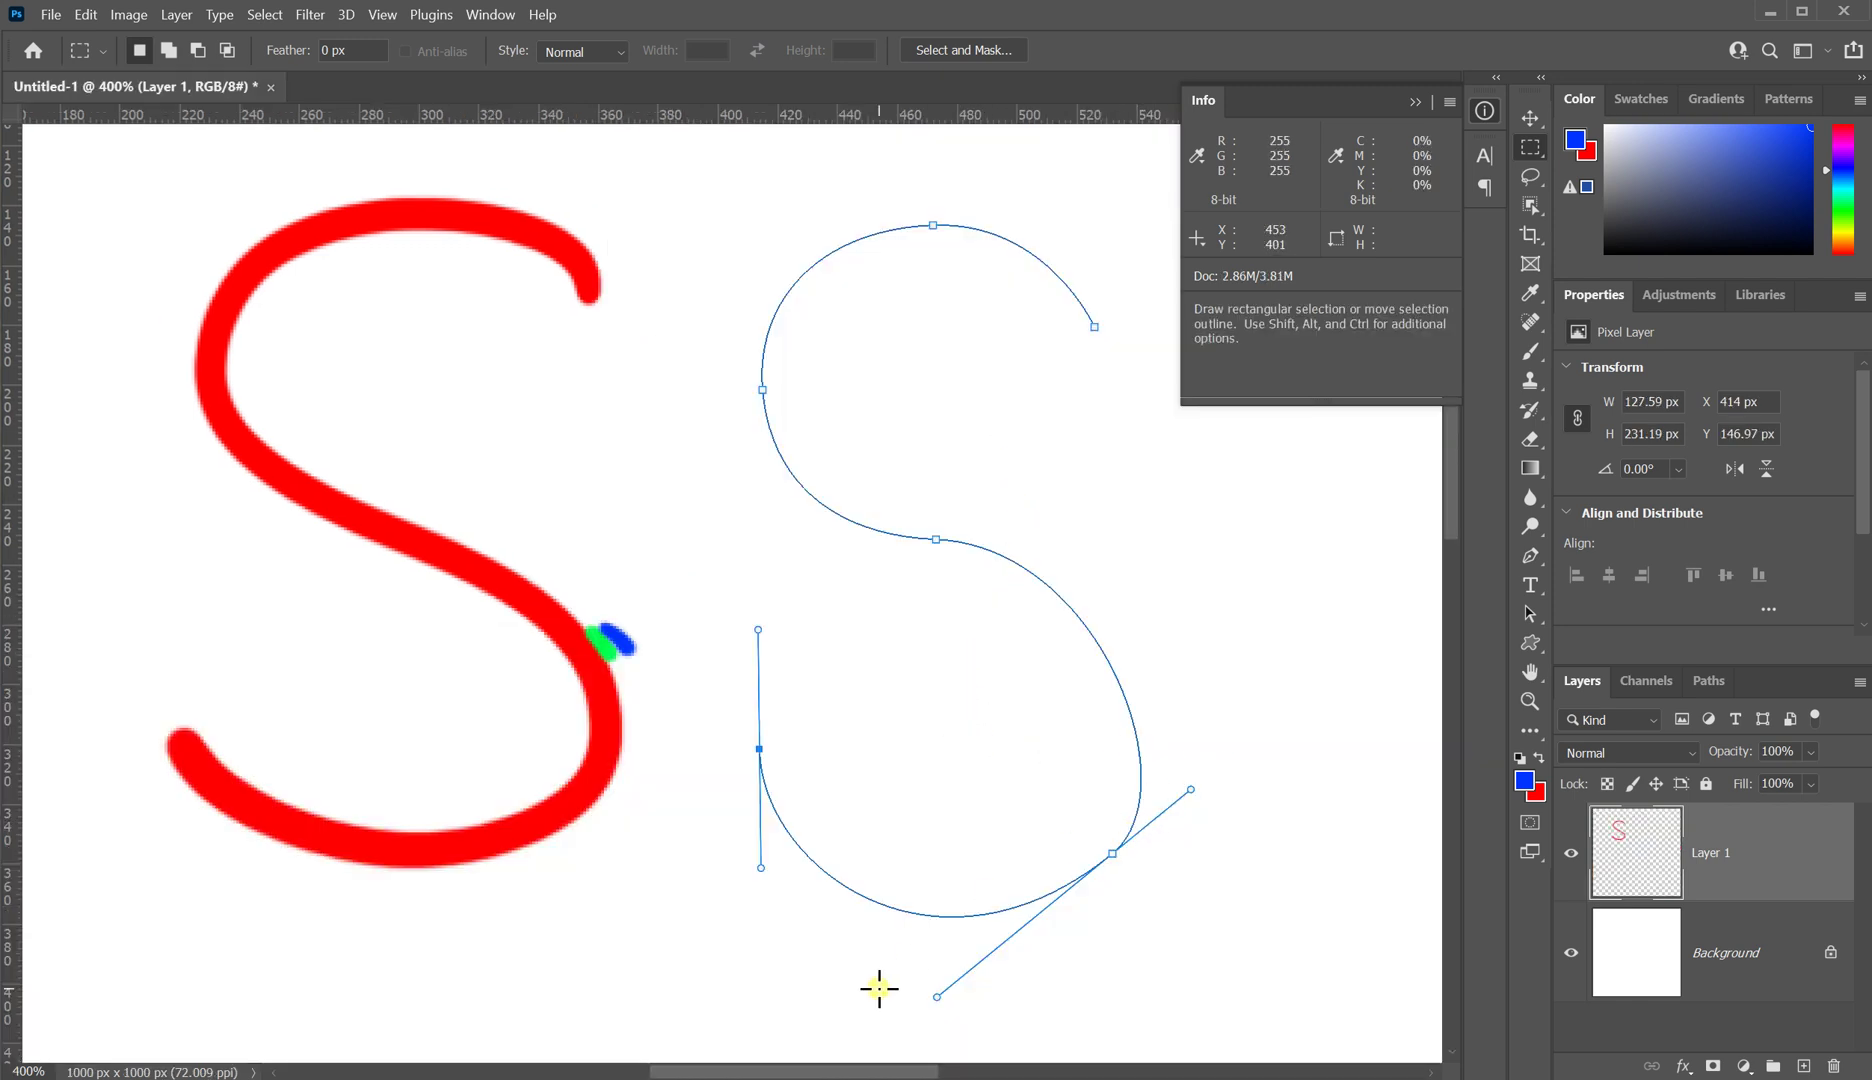
Step: Create a new 2516 x 1454 px document and paste the full screen capture showing the S path into it
key(ctrl+n)
key(Return)
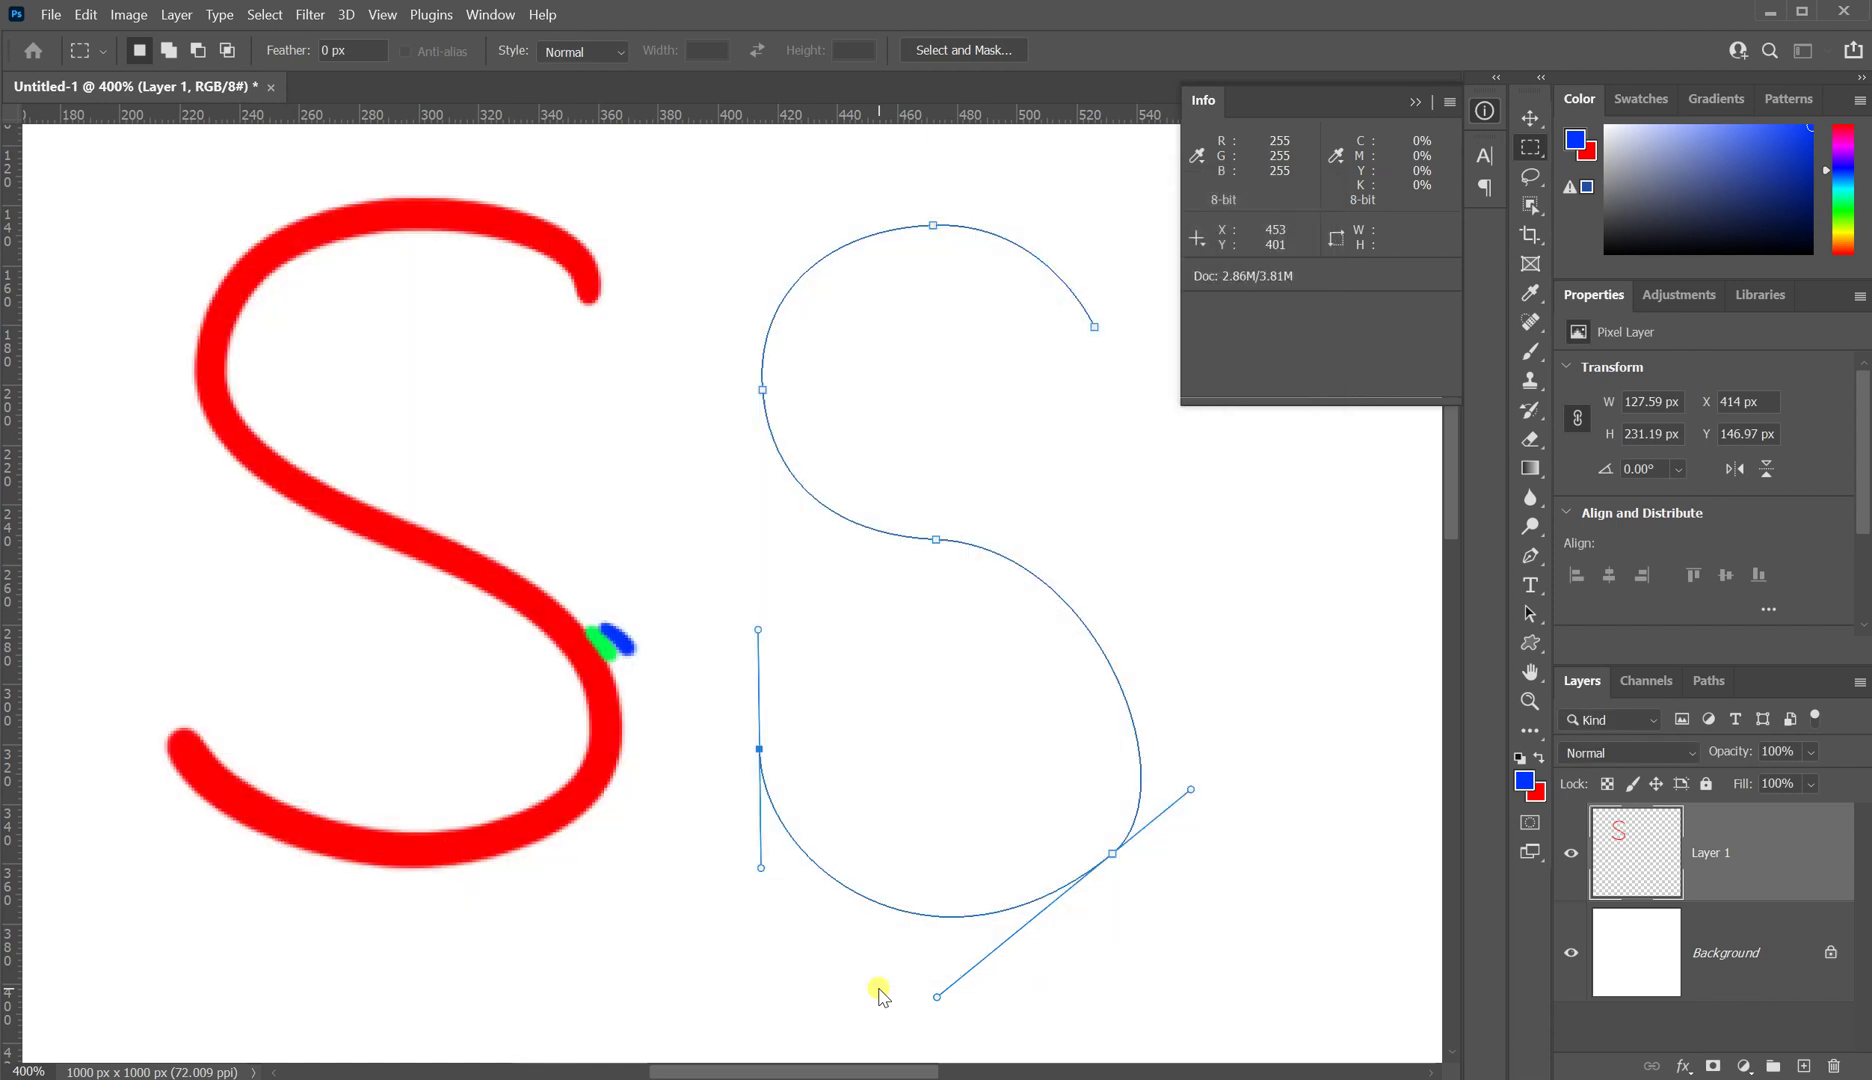
key(ctrl+v)
drag(1082, 725, 407, 674)
key(ctrl+plus)
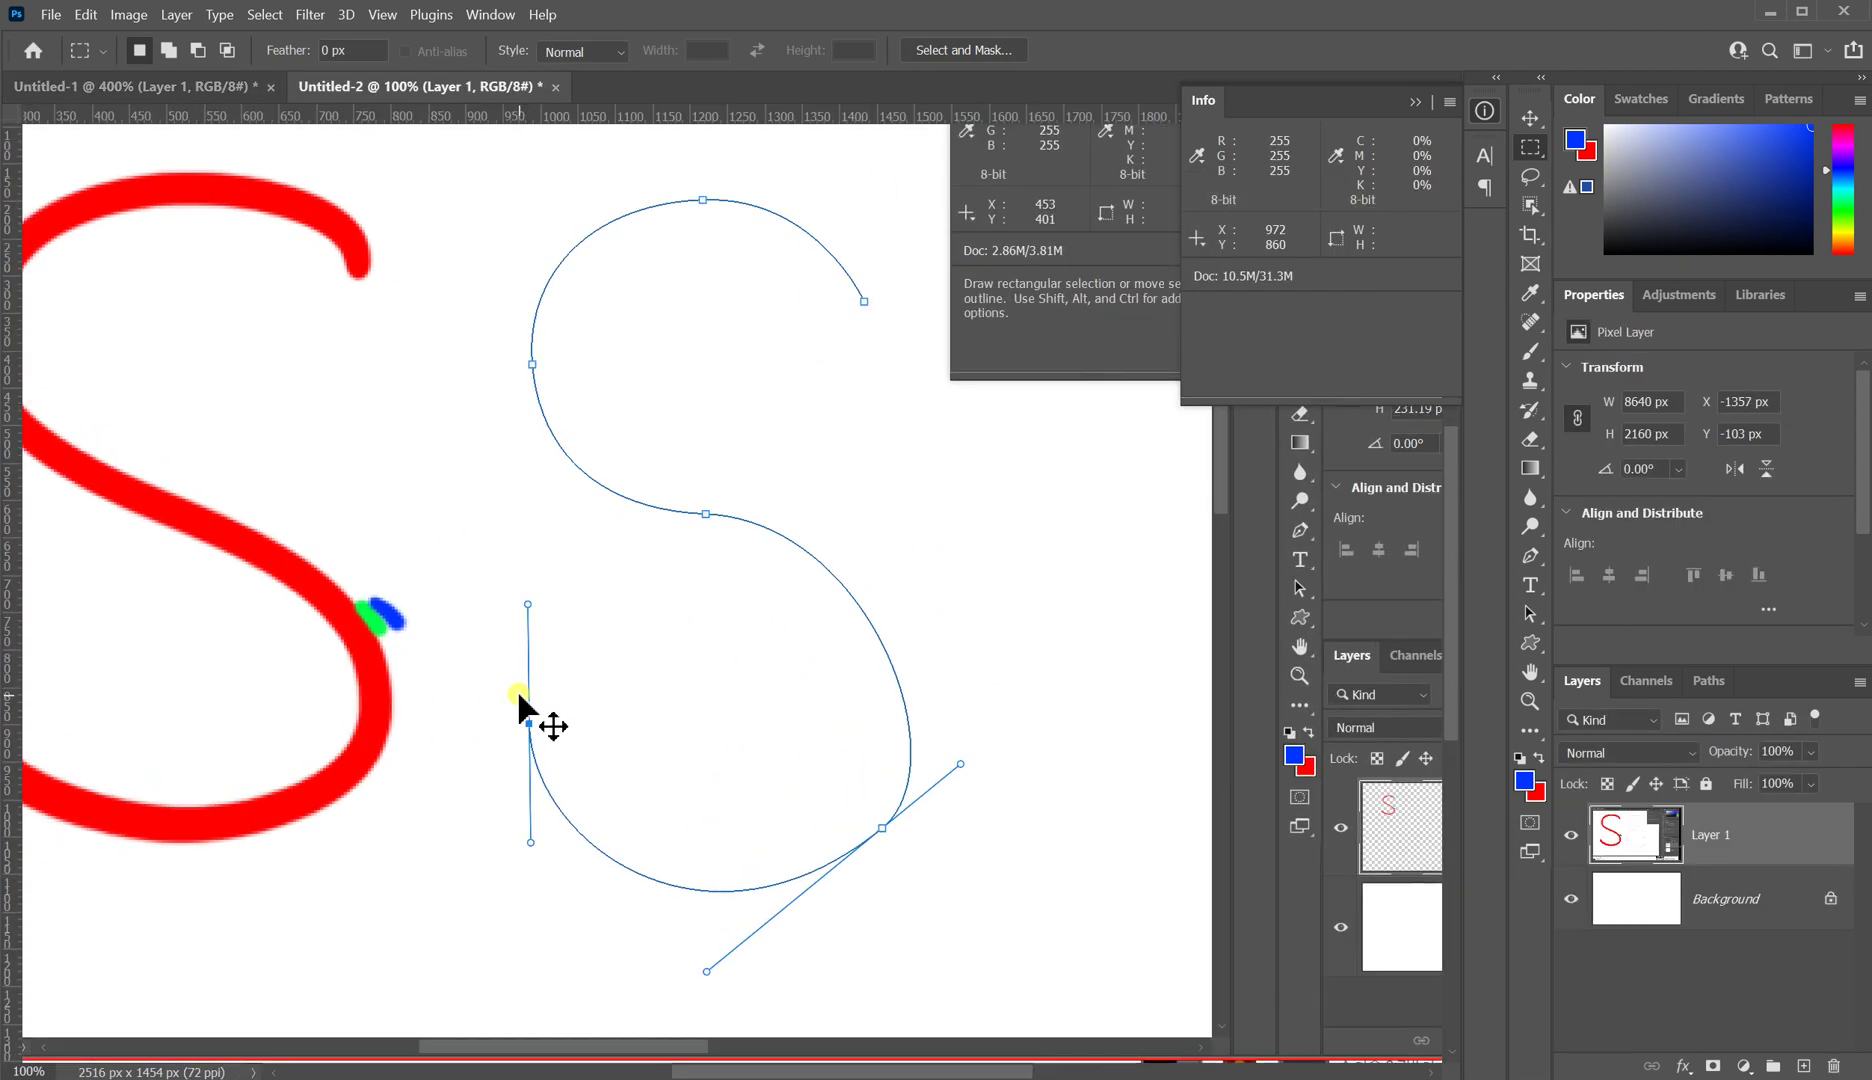
drag(884, 708, 773, 690)
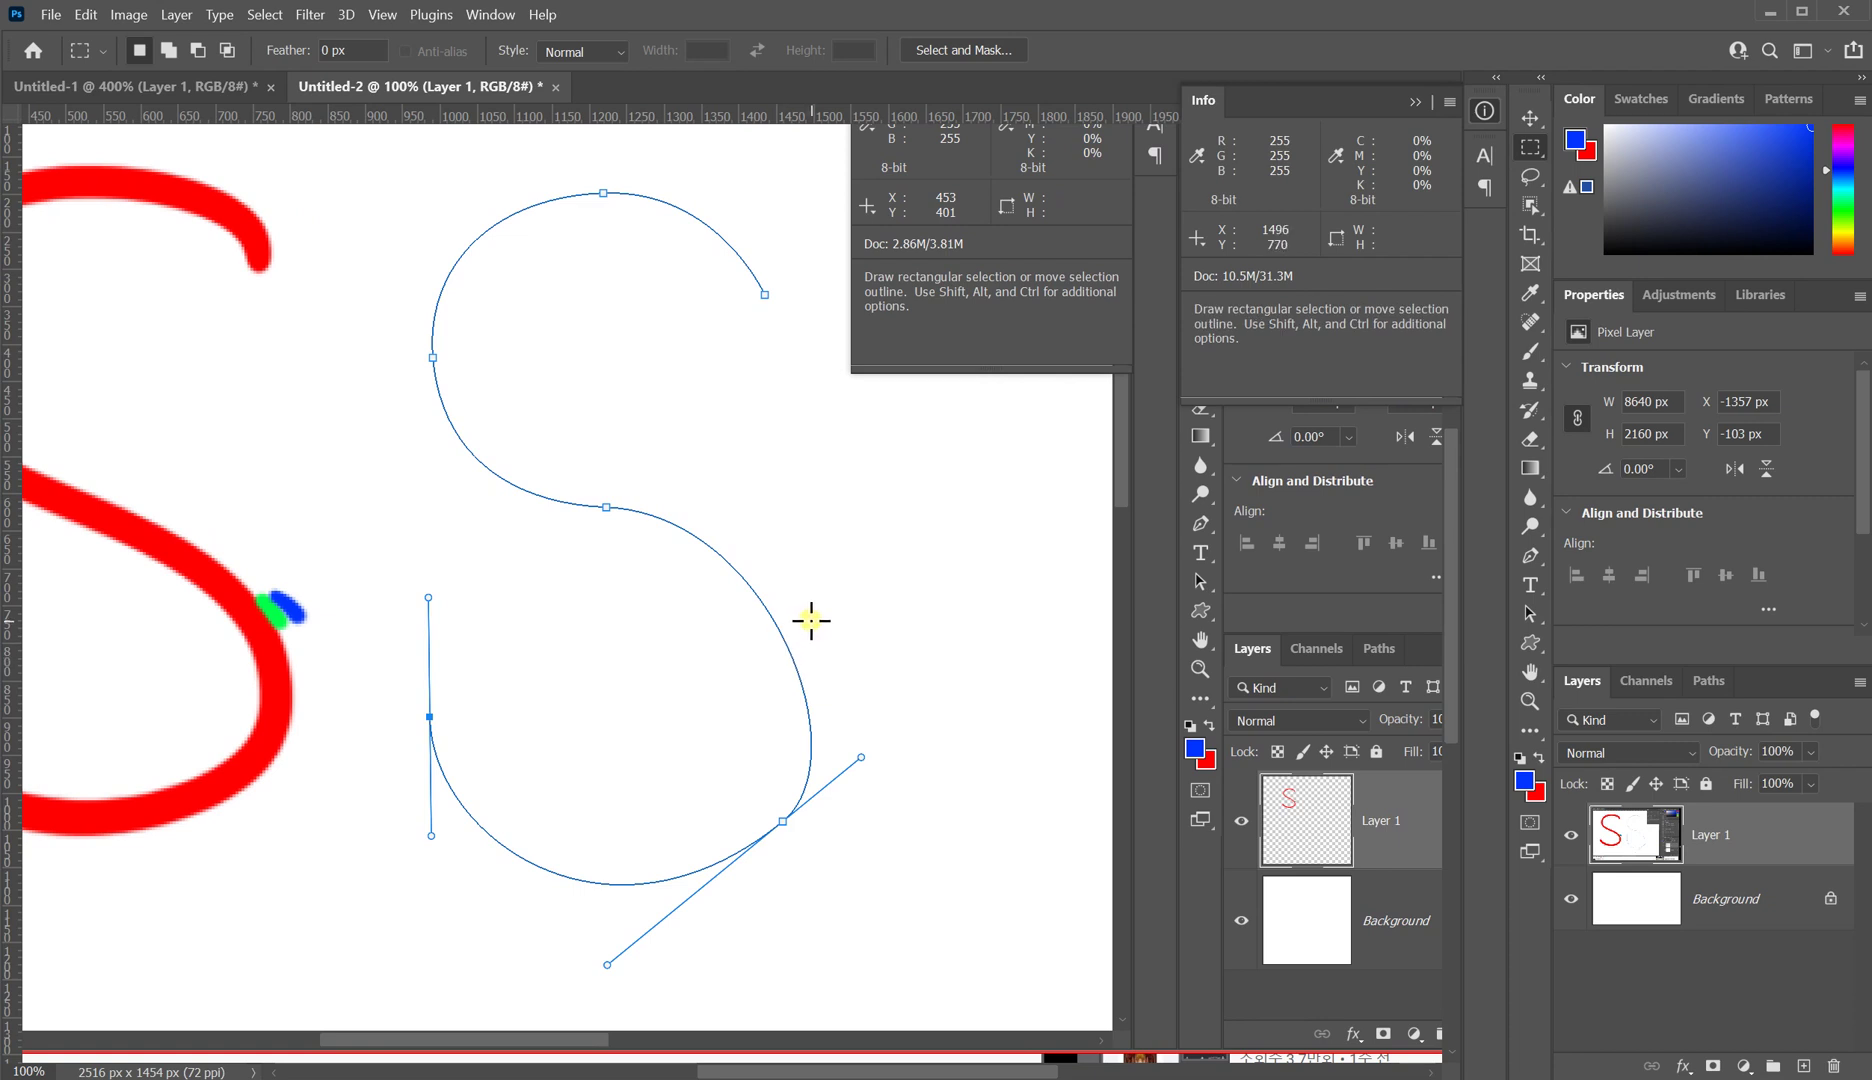
Step: Annotate the captured path with the blue brush, labelling its middle anchor "Point" and the lower-right handle end "Handle"
click(1530, 351)
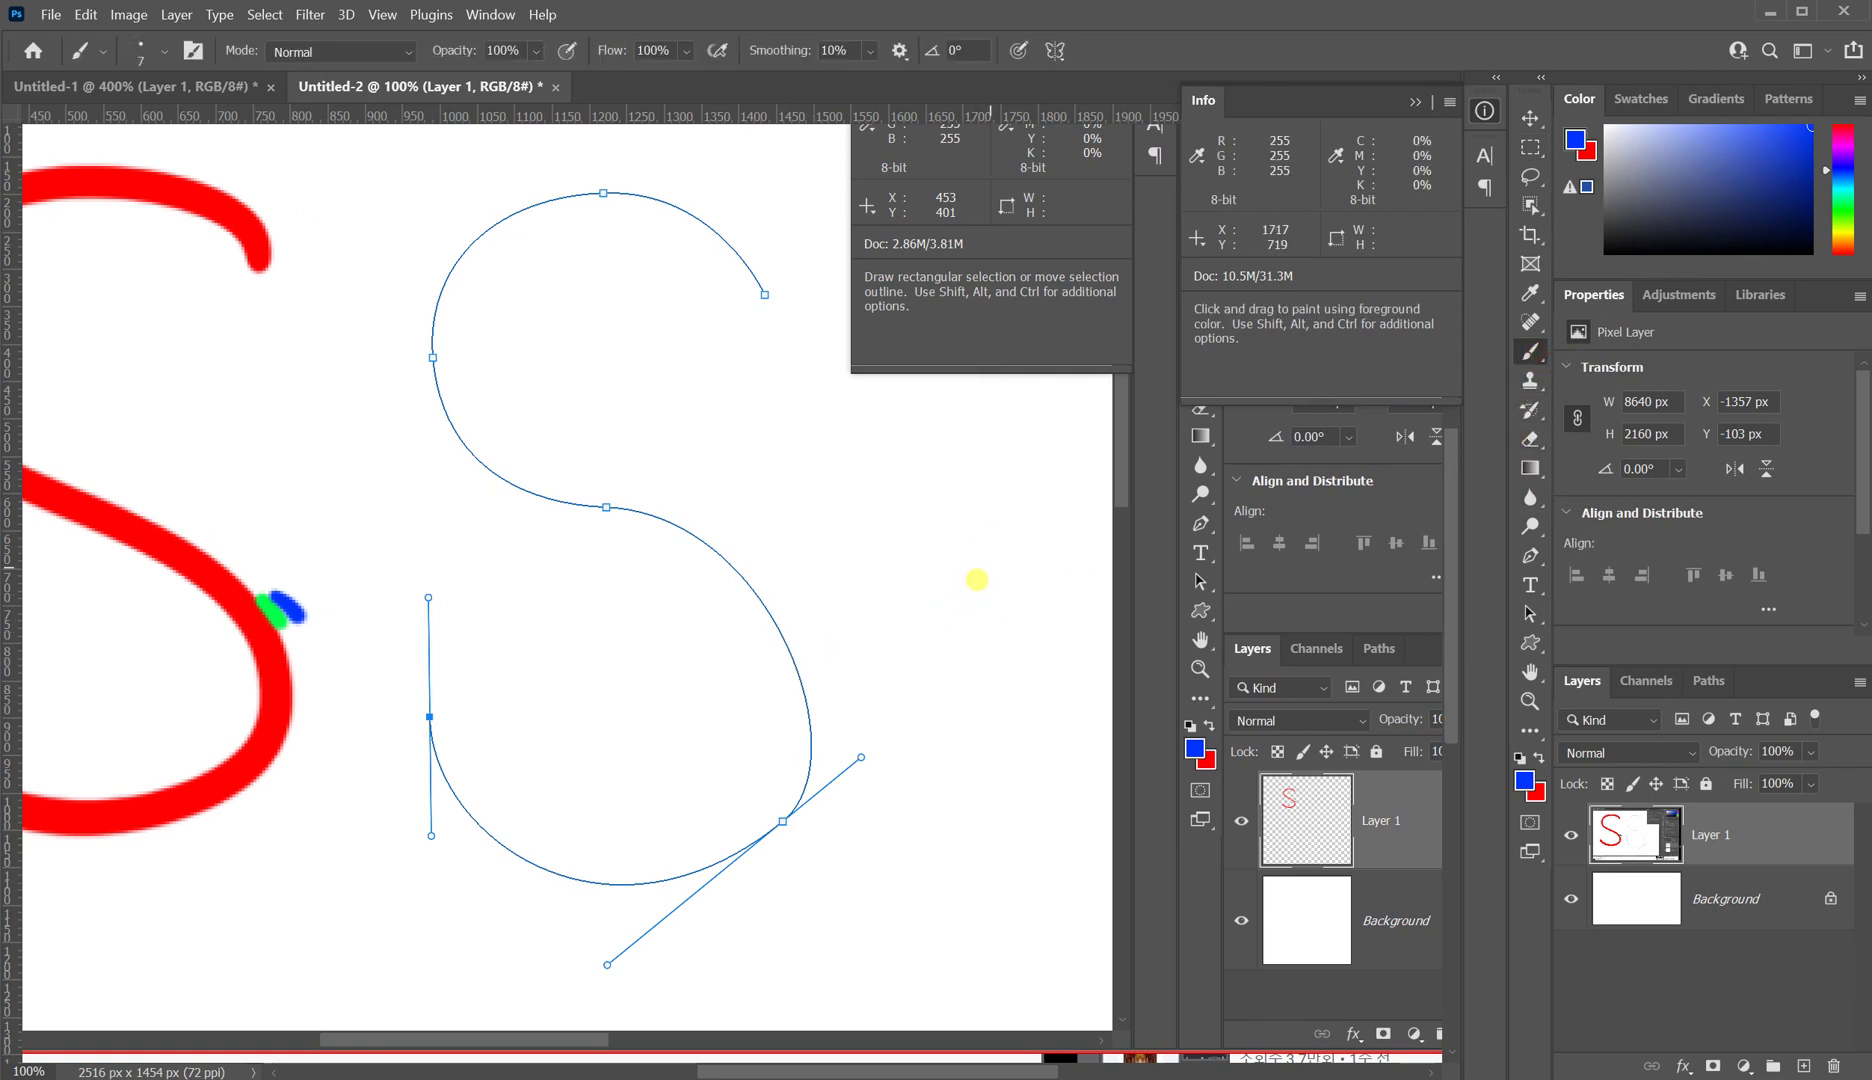
mouse_move(611, 501)
mouse_down()
mouse_move(719, 430)
mouse_move(735, 455)
mouse_up()
drag(765, 454, 800, 468)
drag(776, 444, 804, 441)
mouse_move(866, 767)
mouse_down()
mouse_move(862, 745)
mouse_move(902, 765)
mouse_move(1030, 760)
mouse_up()
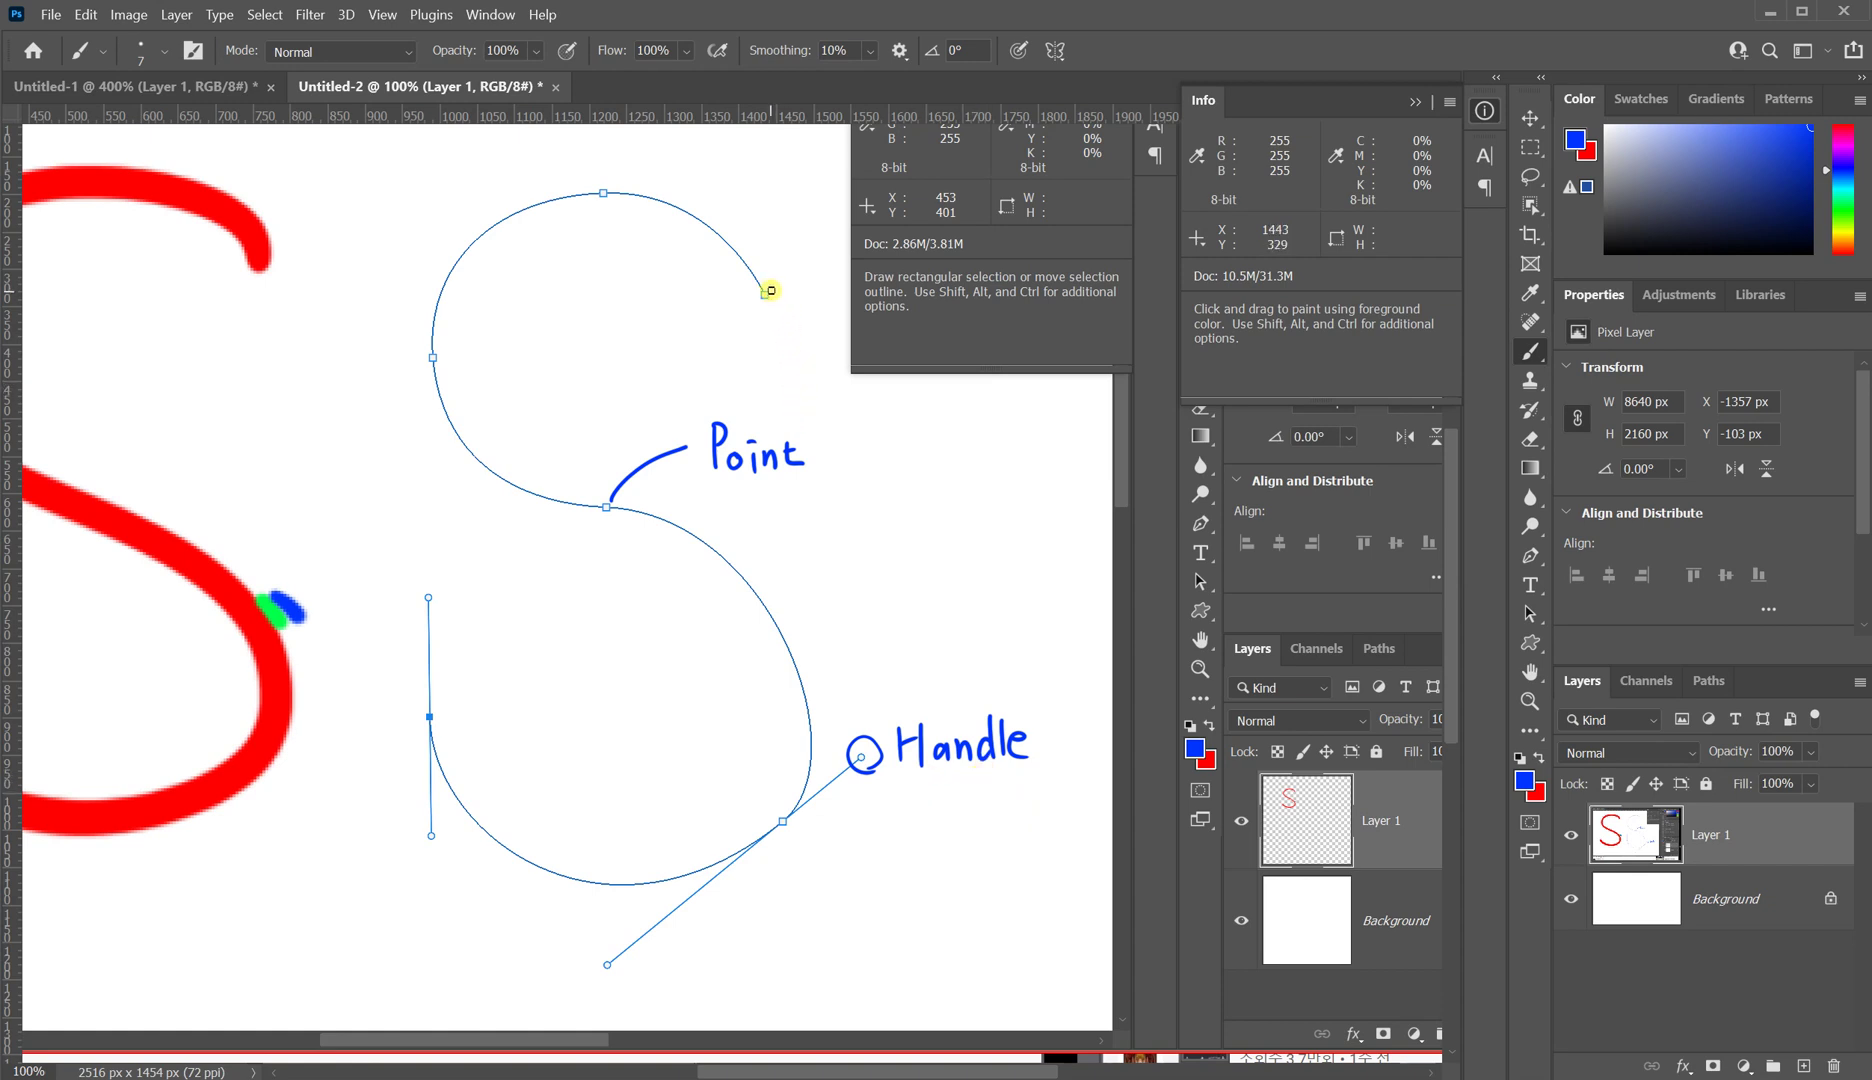
Step: Mark the captured path's upper anchor points with the brush, and close the annotated document without saving
drag(765, 288, 766, 290)
drag(603, 187, 603, 197)
click(556, 87)
click(1011, 439)
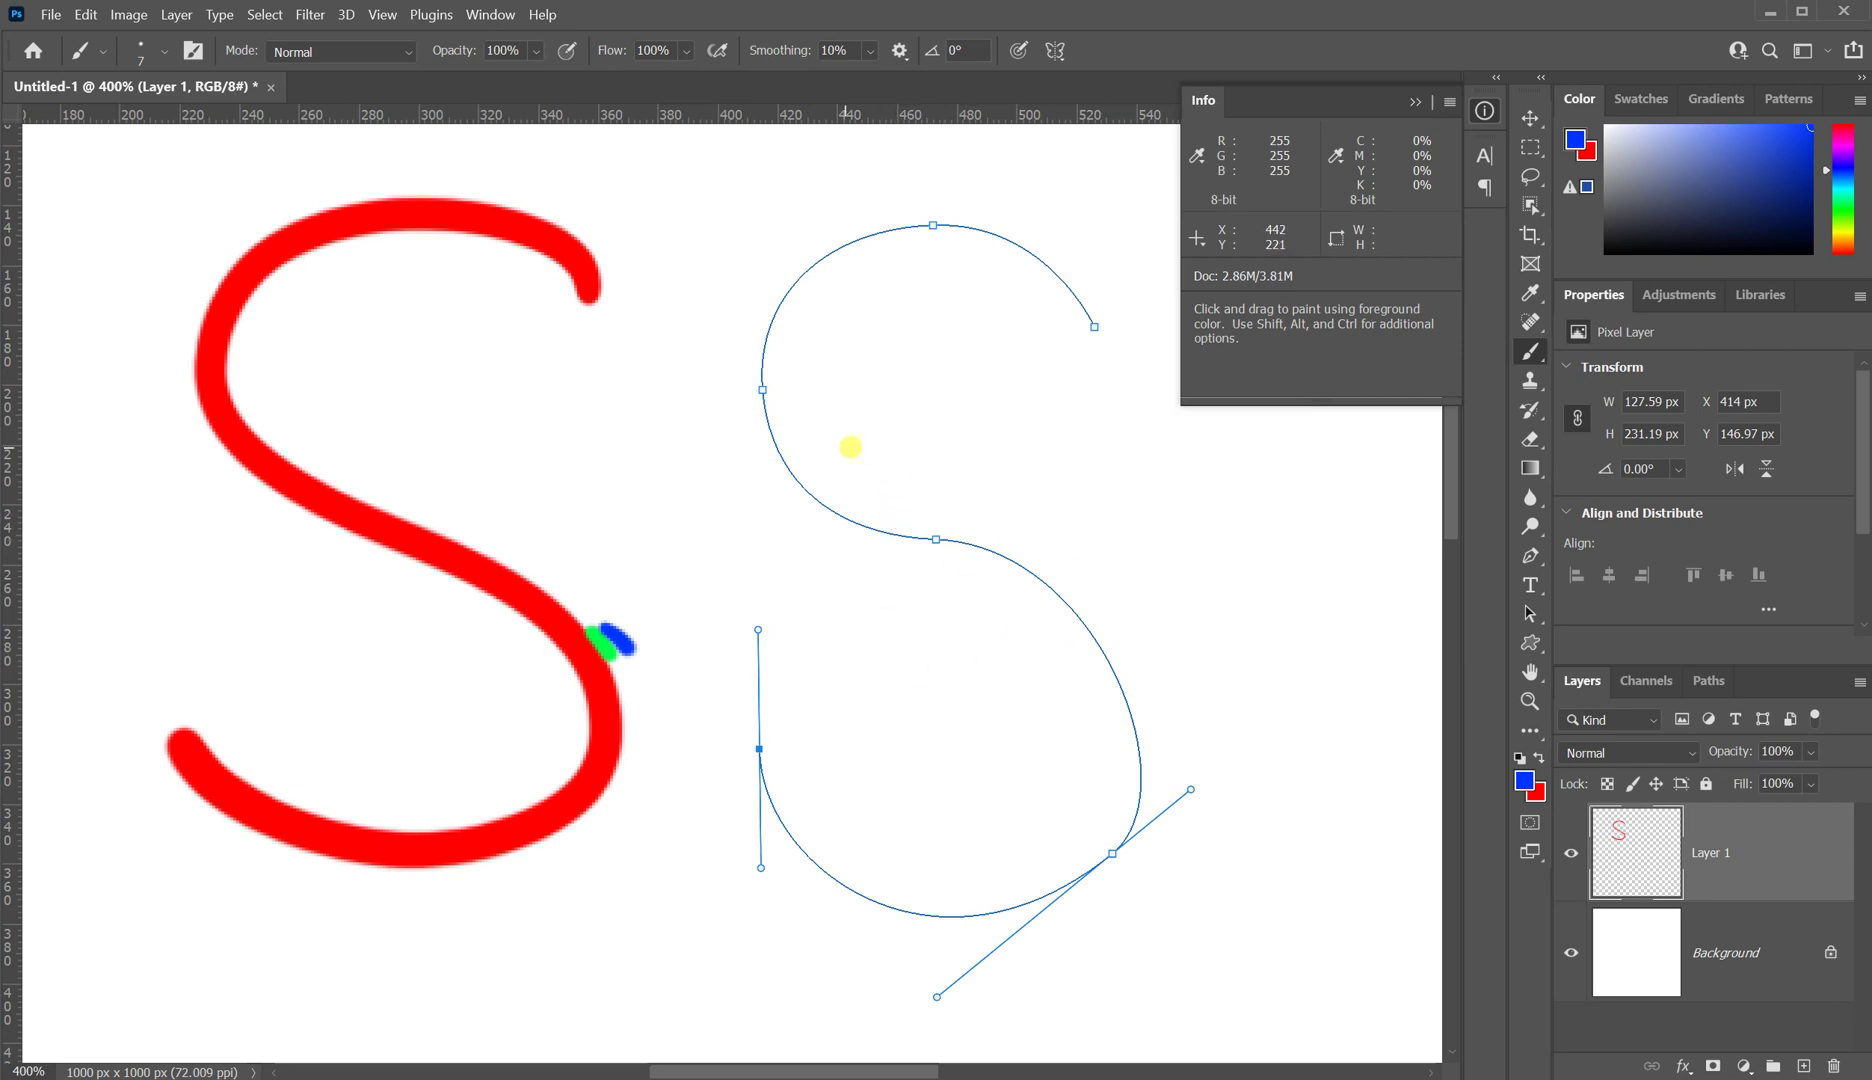
Step: Examine the S path's curve around its upper-left anchor point at 3200% magnification
key(space)
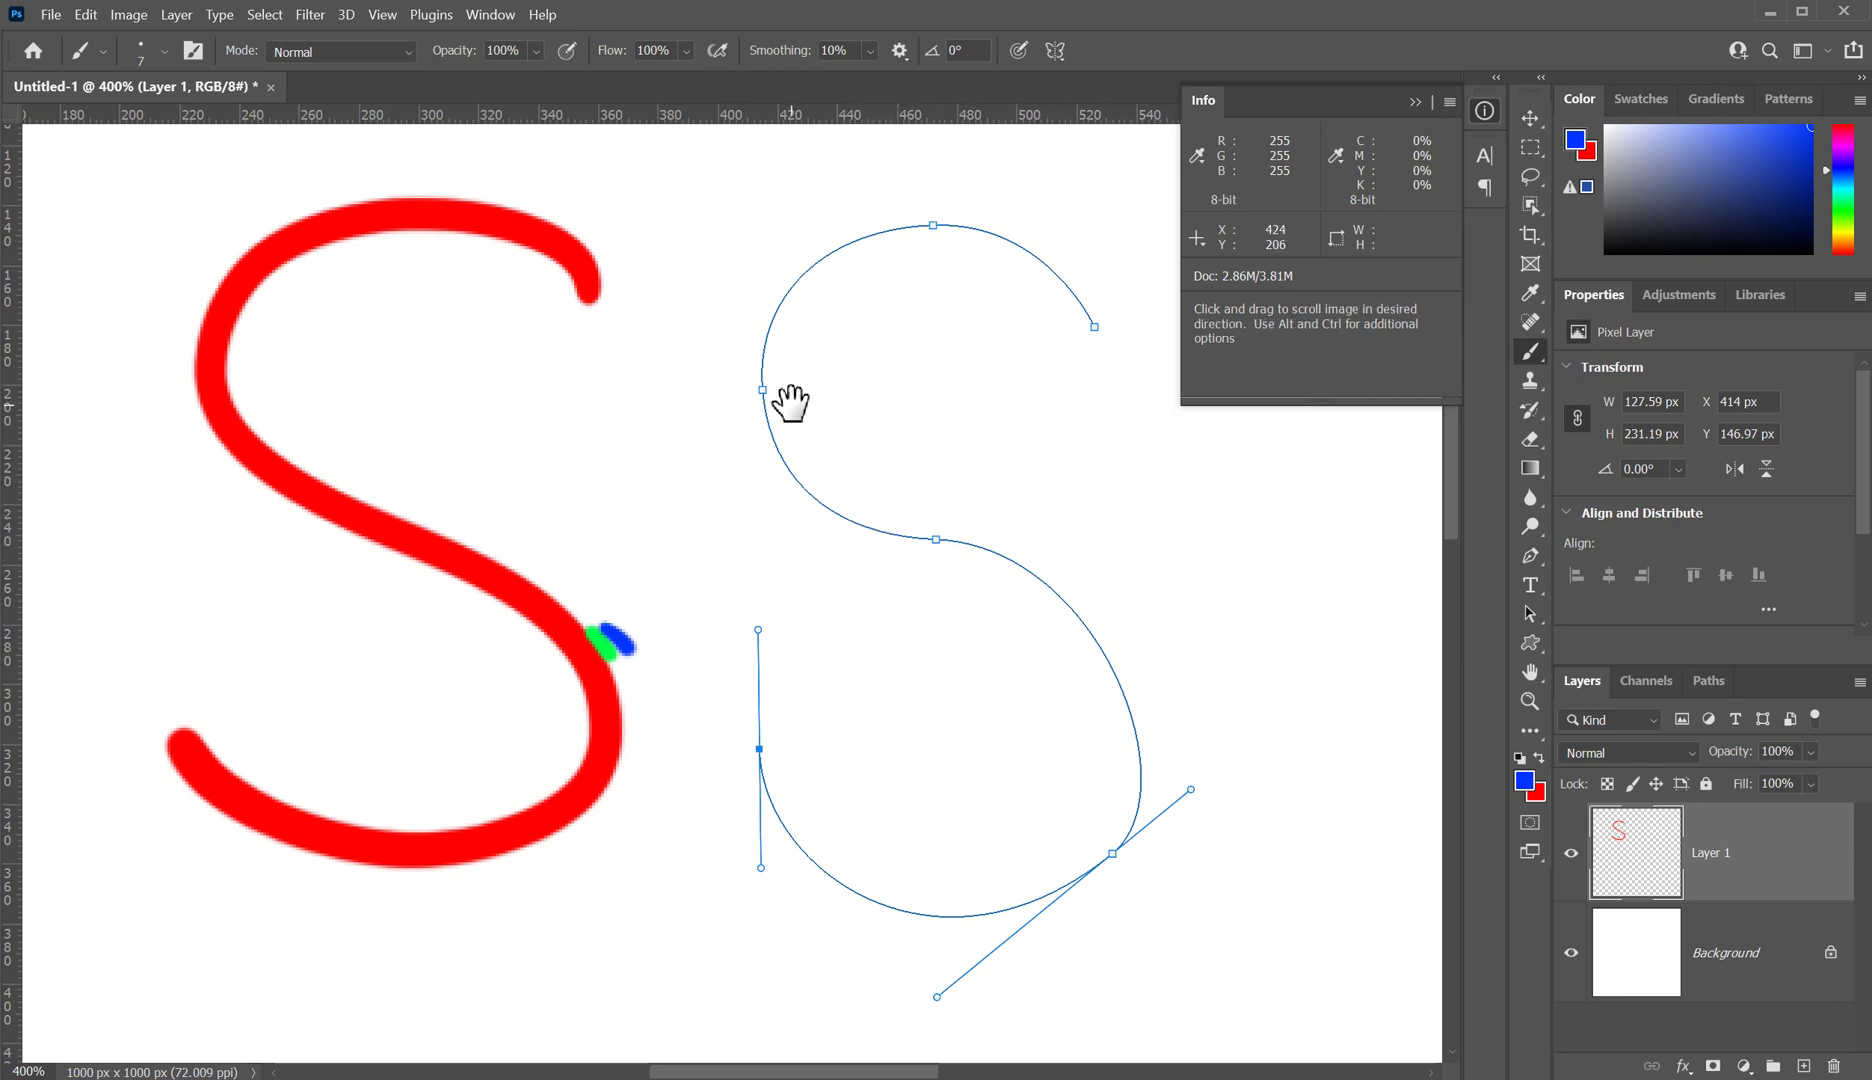
mouse_move(794, 401)
mouse_down()
mouse_move(650, 590)
mouse_move(472, 581)
mouse_up()
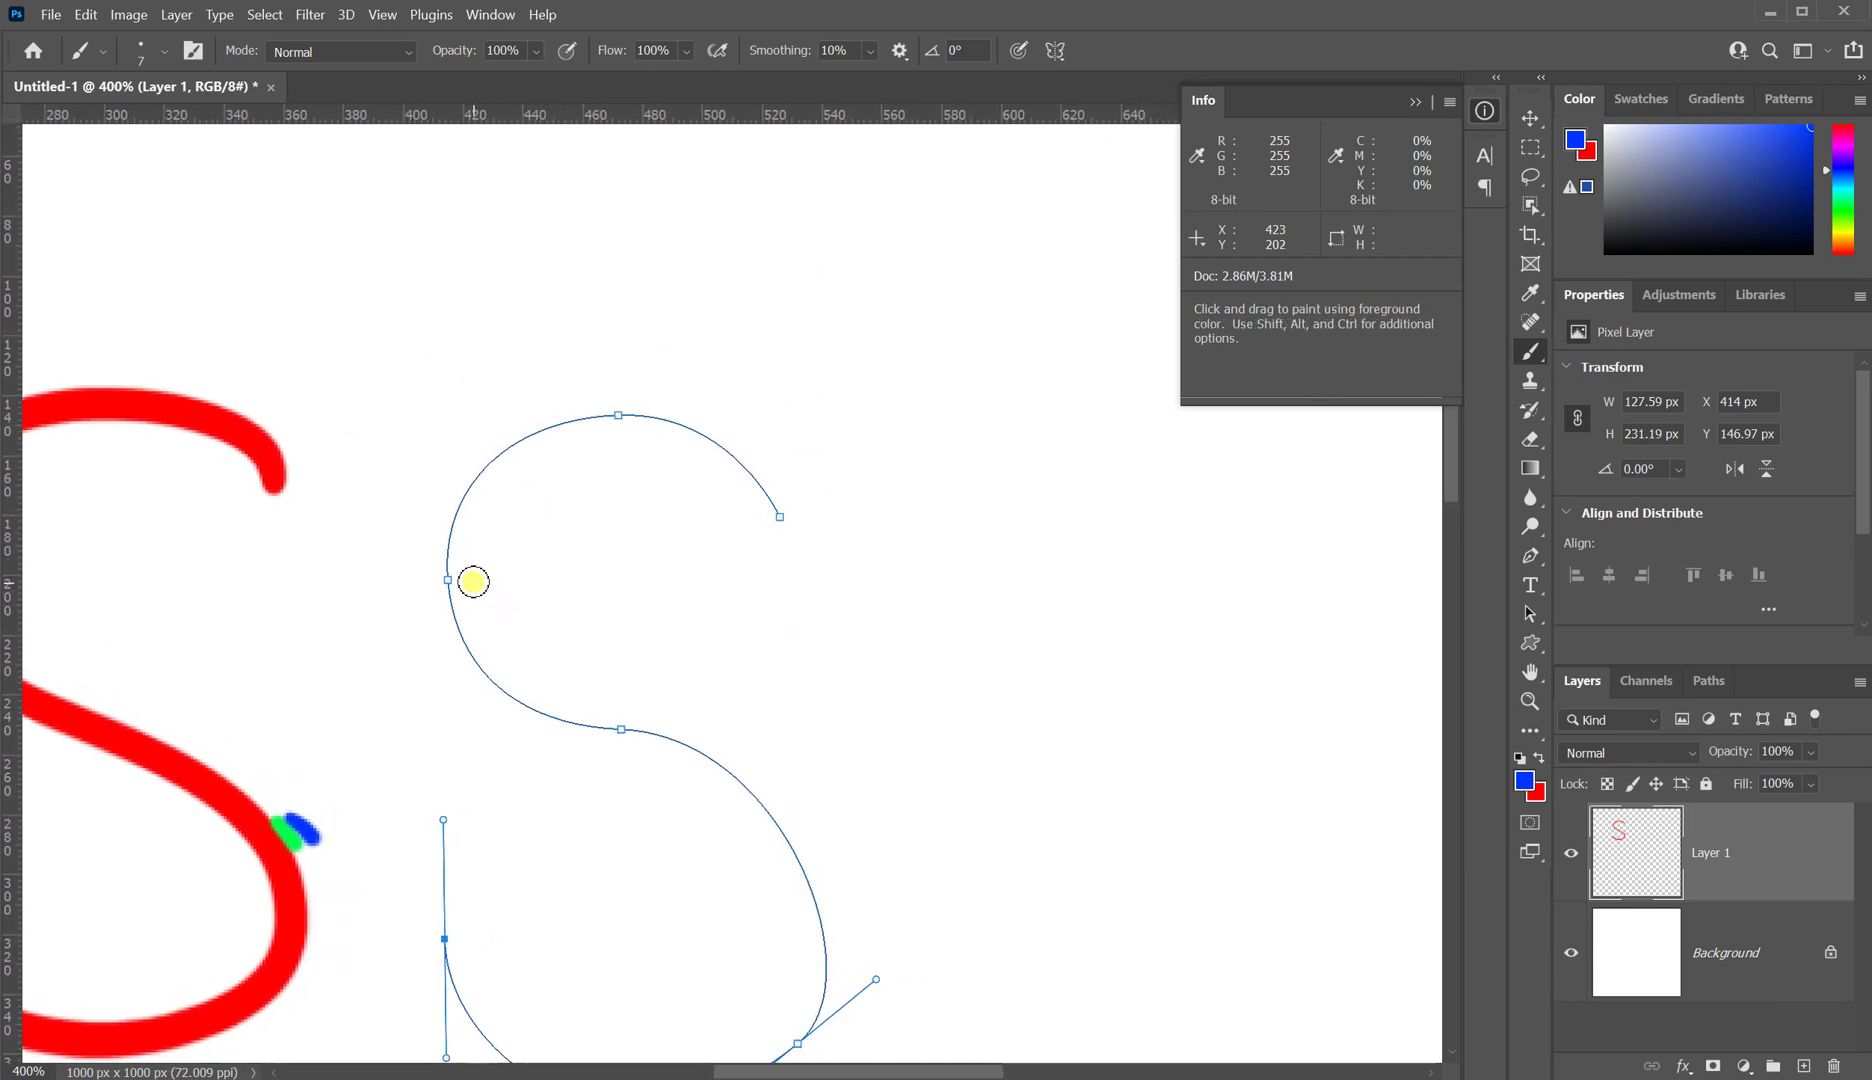
key(ctrl+plus)
key(ctrl+plus)
key(ctrl+plus)
key(ctrl+plus)
key(ctrl+plus)
drag(473, 582, 928, 721)
scroll(928, 721, right, 1)
key(ctrl+plus)
key(ctrl+plus)
drag(245, 690, 623, 702)
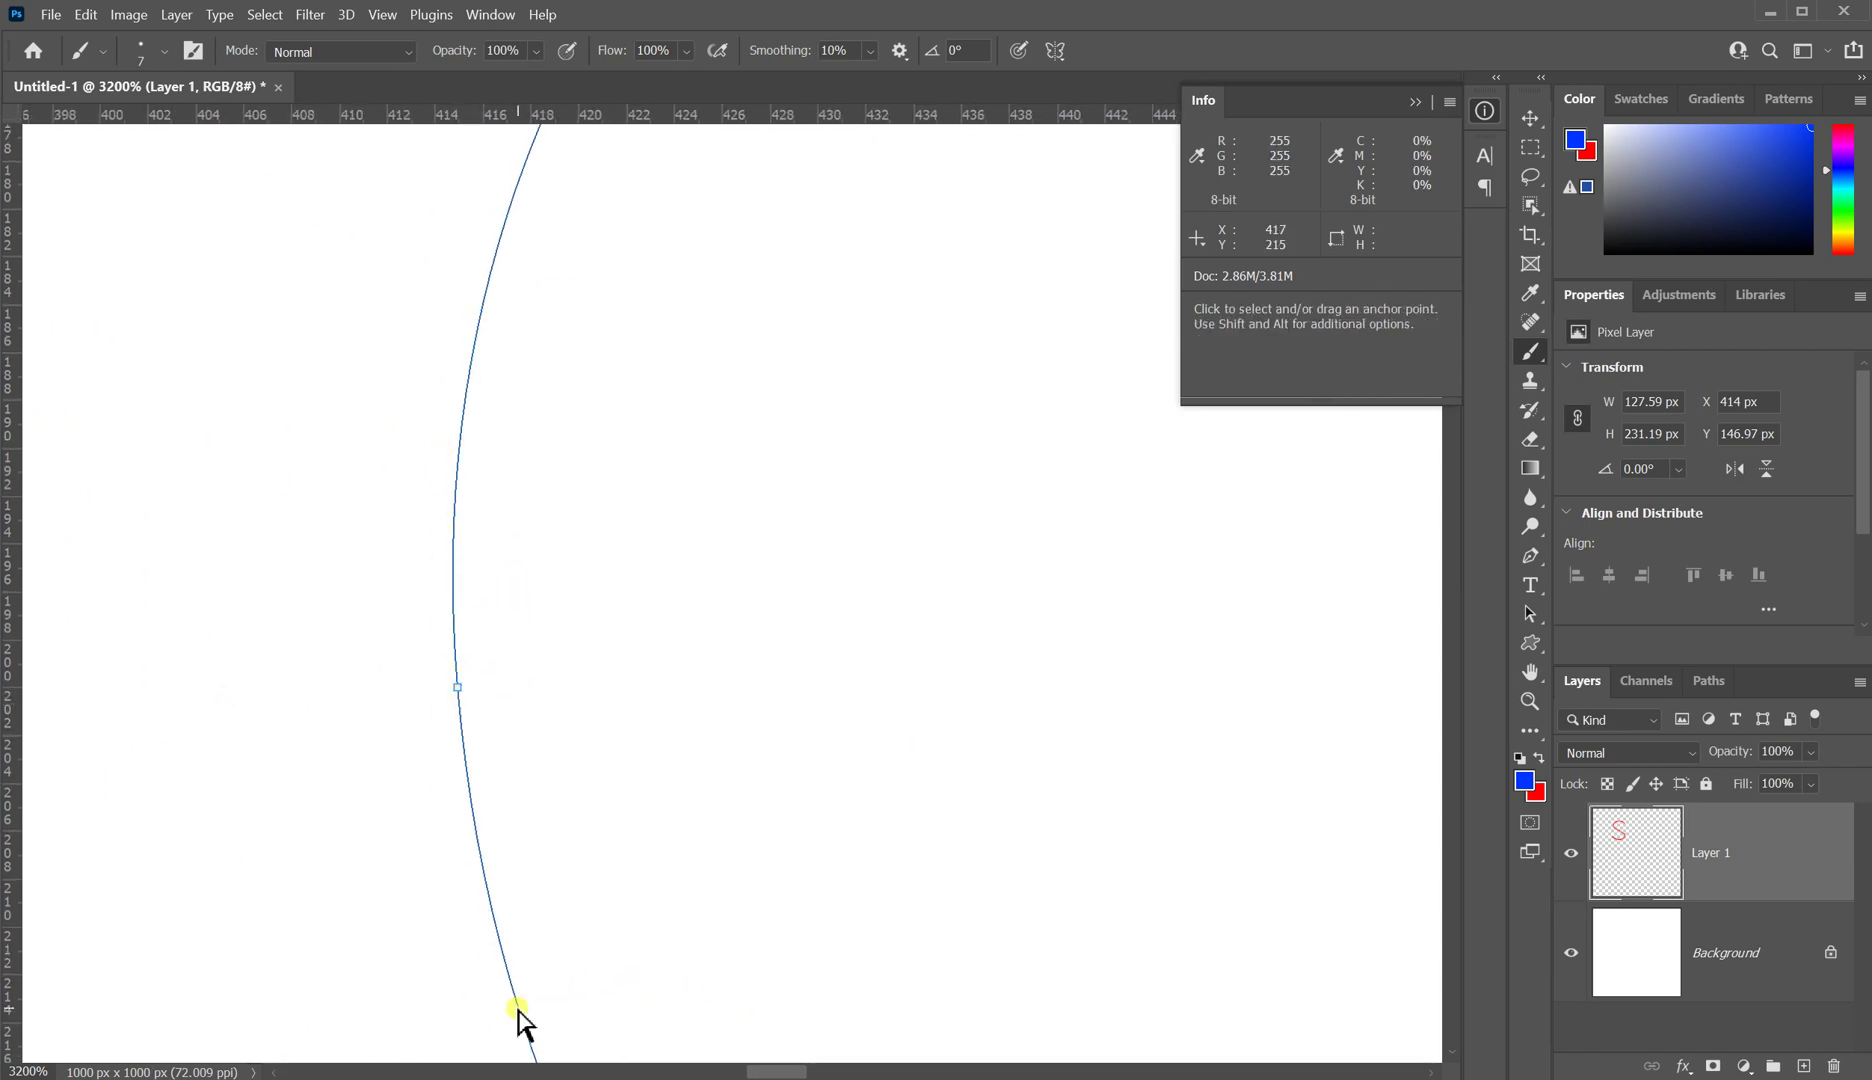
Step: Compare the edges of the red brushed S with the vector S path at lower magnifications down to 300%
key(ctrl+minus)
key(ctrl+minus)
key(ctrl+minus)
key(ctrl+minus)
key(ctrl+minus)
key(ctrl+minus)
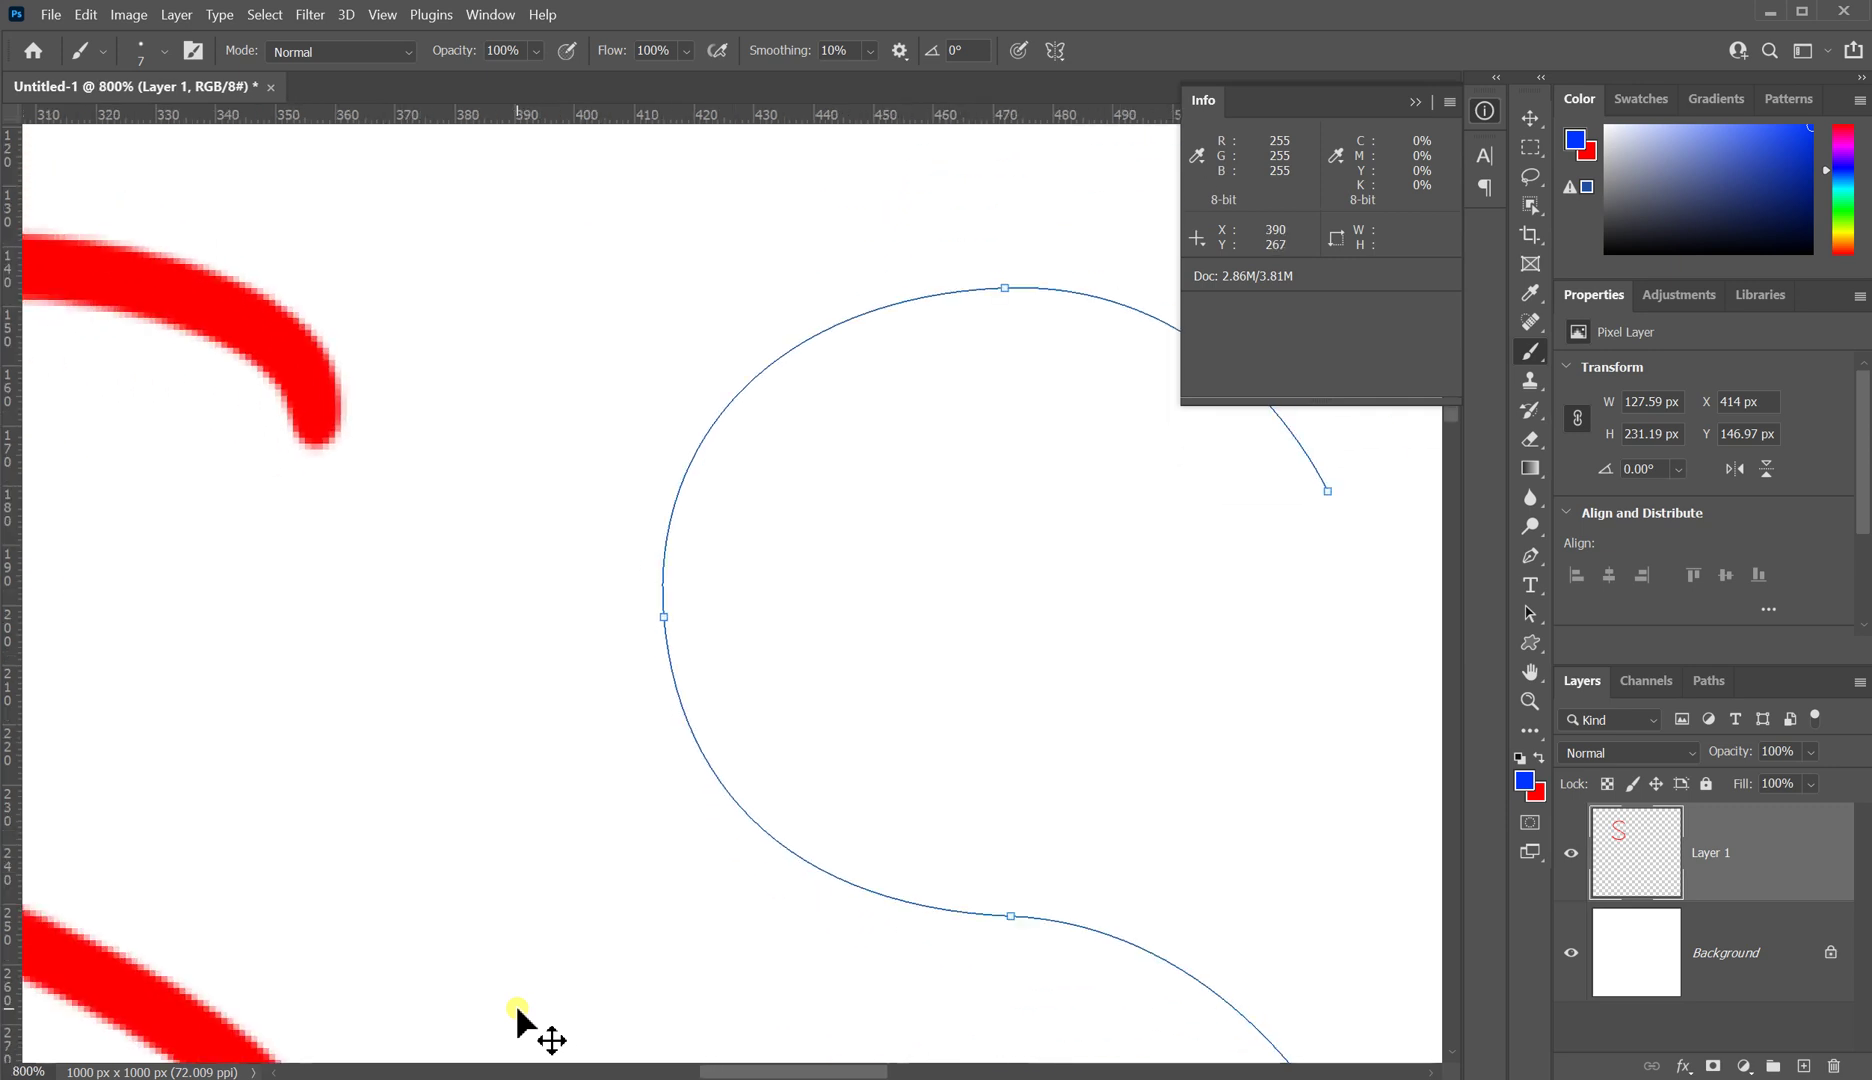
key(ctrl+minus)
key(ctrl+minus)
key(ctrl+minus)
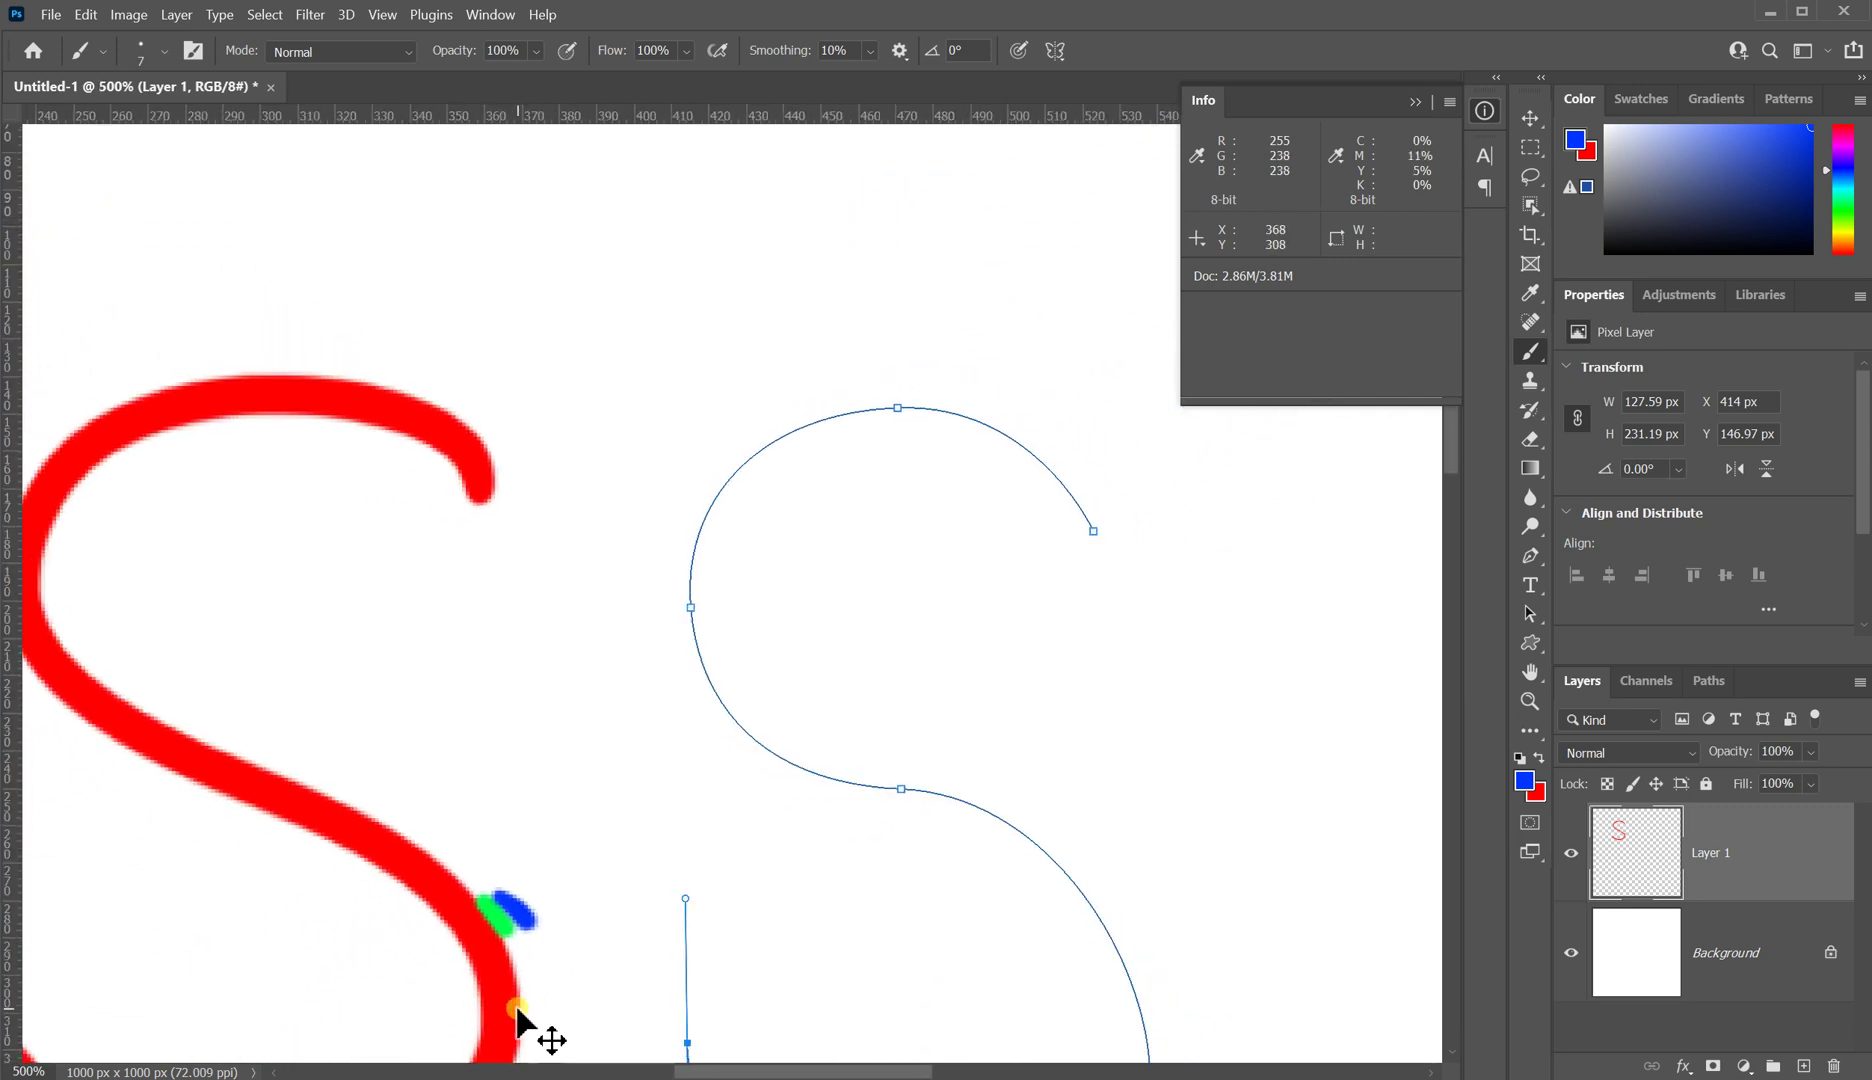
drag(851, 835, 807, 692)
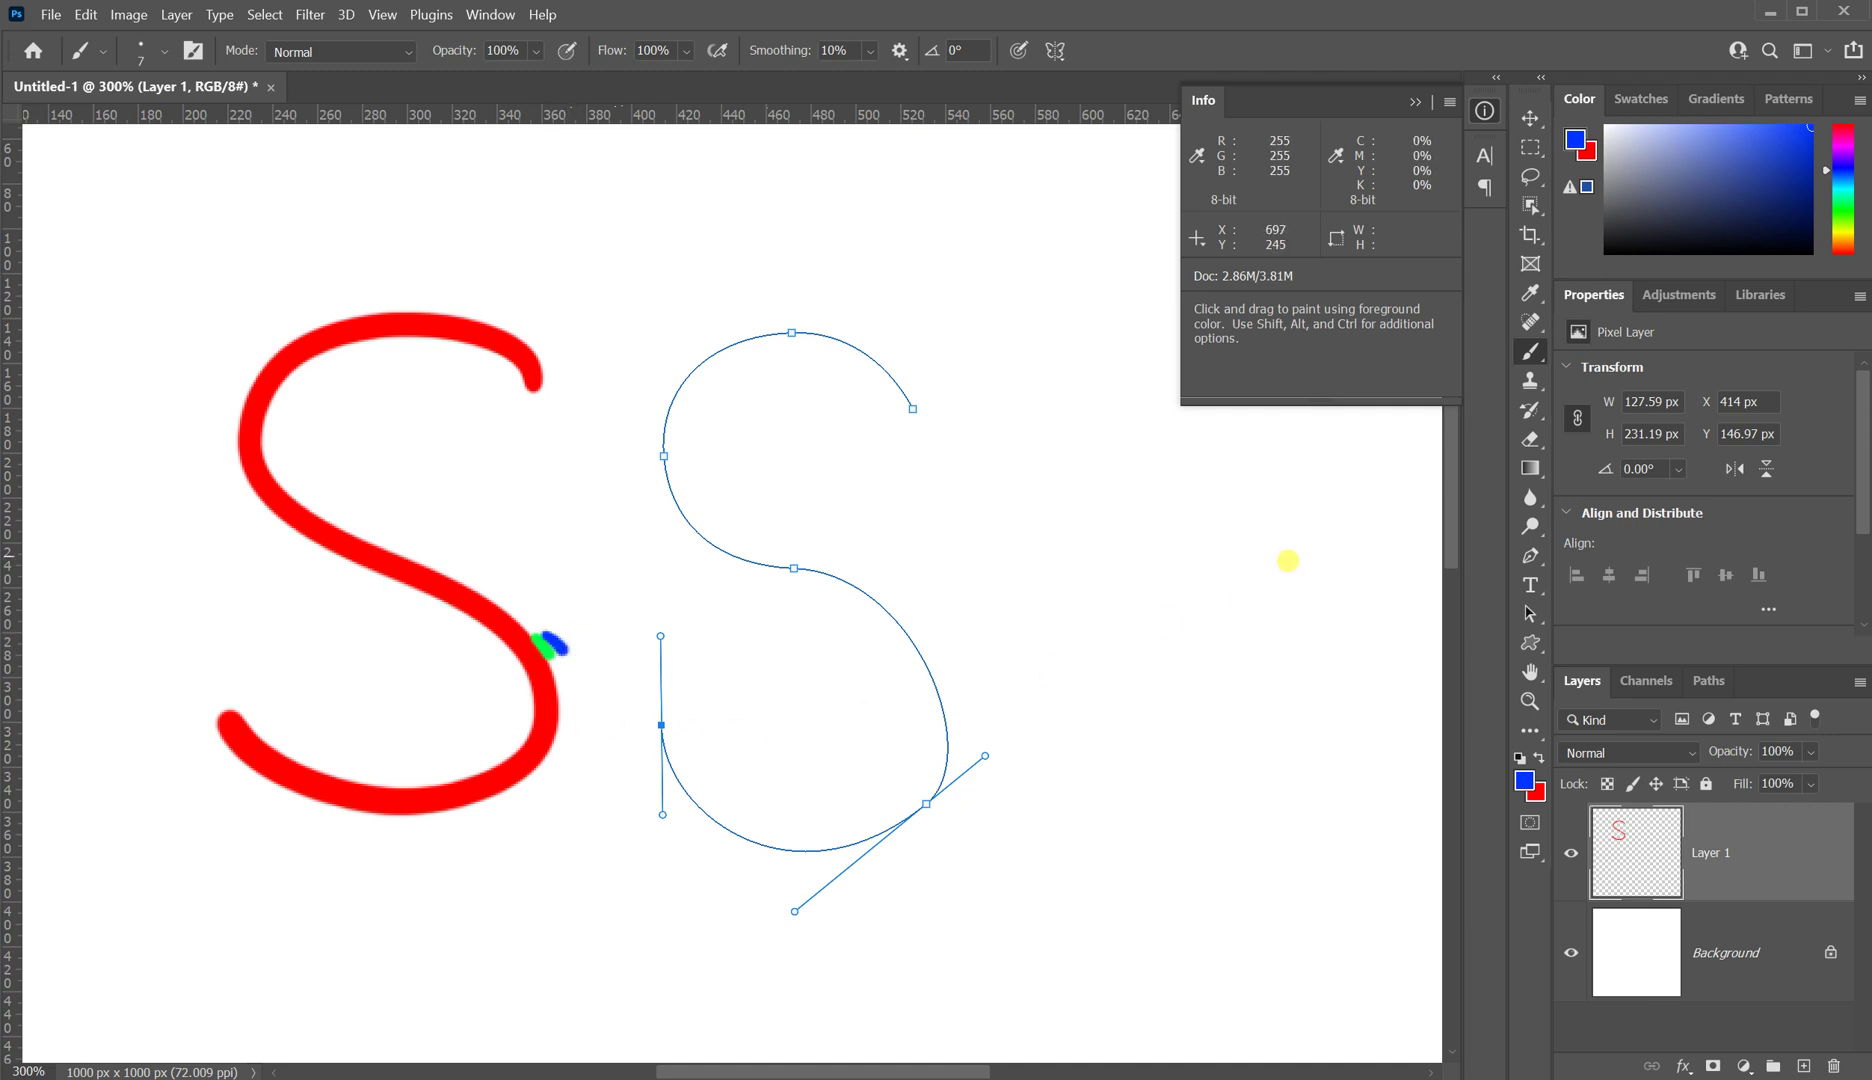
Step: Set the foreground colour to purple and brush zigzag strokes over the lower curve of the red S
drag(1843, 170, 1843, 148)
mouse_move(553, 533)
mouse_down()
mouse_move(518, 556)
mouse_move(520, 745)
mouse_move(557, 789)
mouse_move(553, 869)
mouse_up()
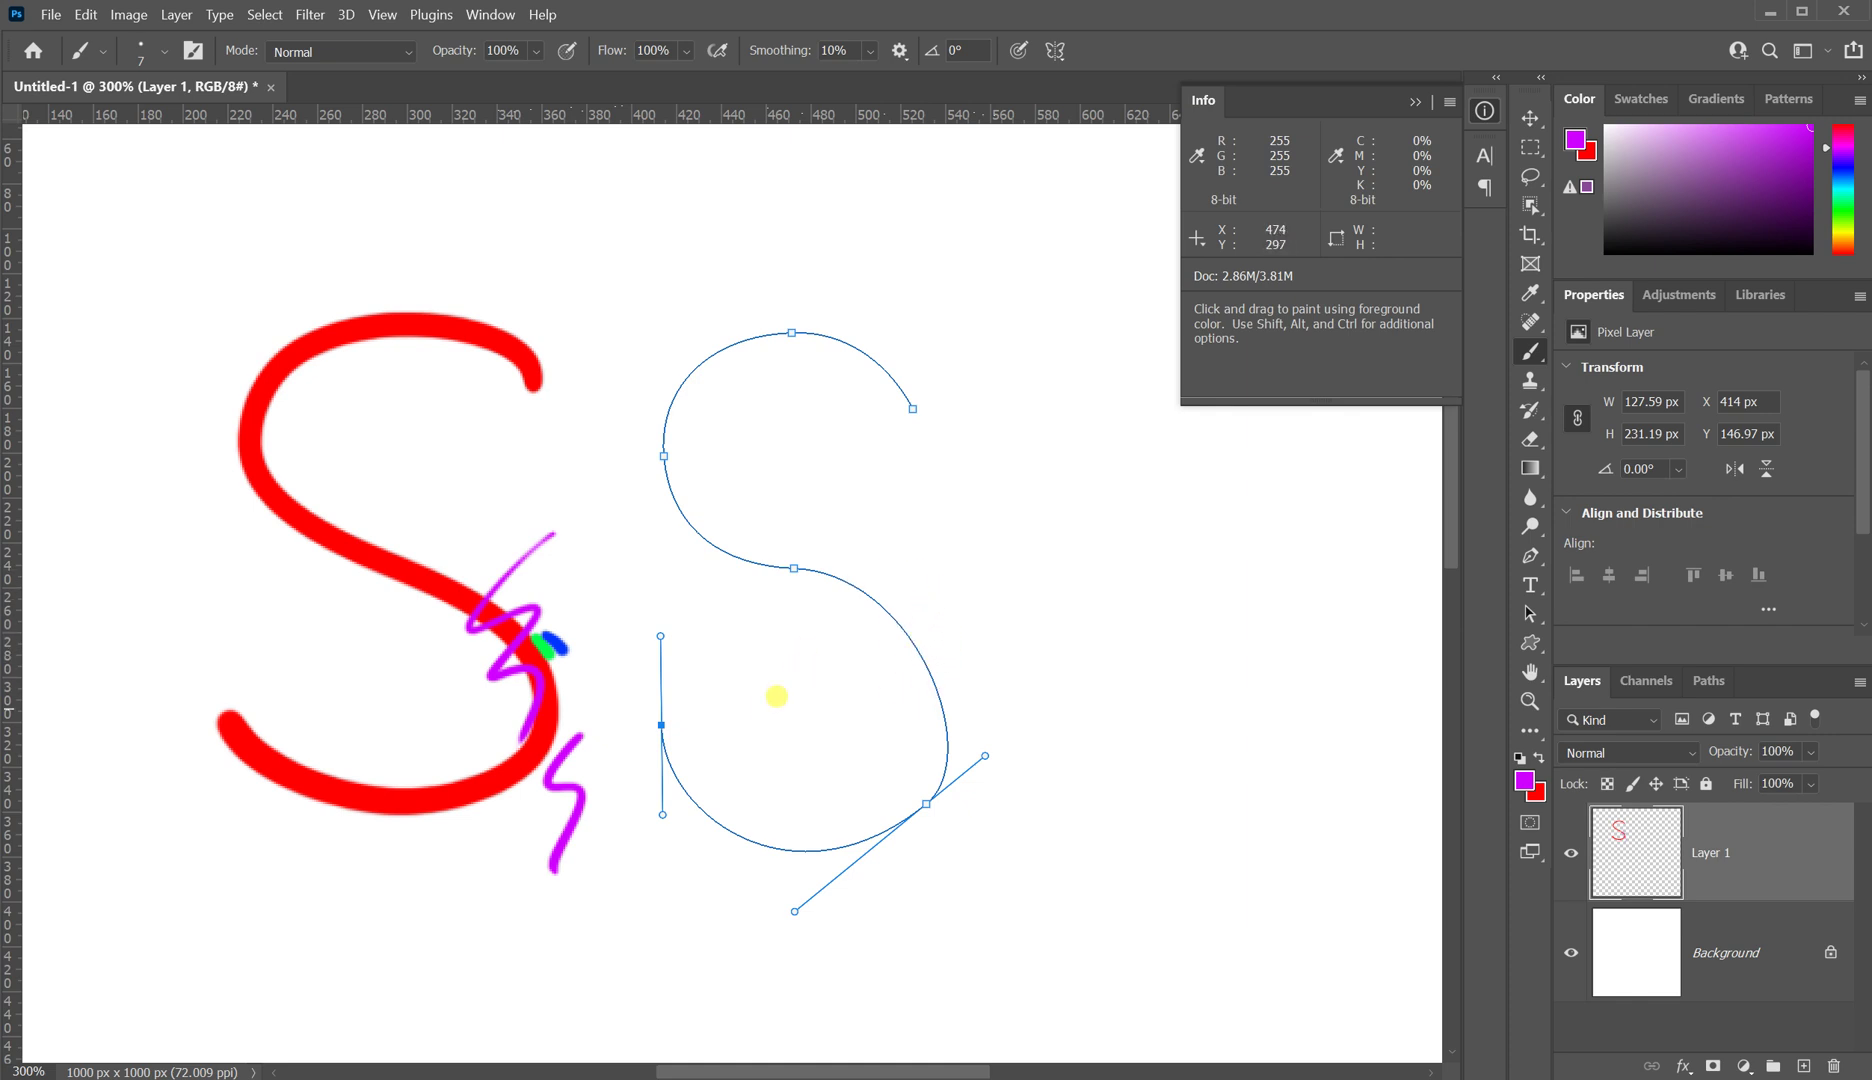
Step: Delete Layer 1 with the painted strokes and the S-shaped work path, leaving the white background layer displayed
drag(1807, 878, 1833, 1064)
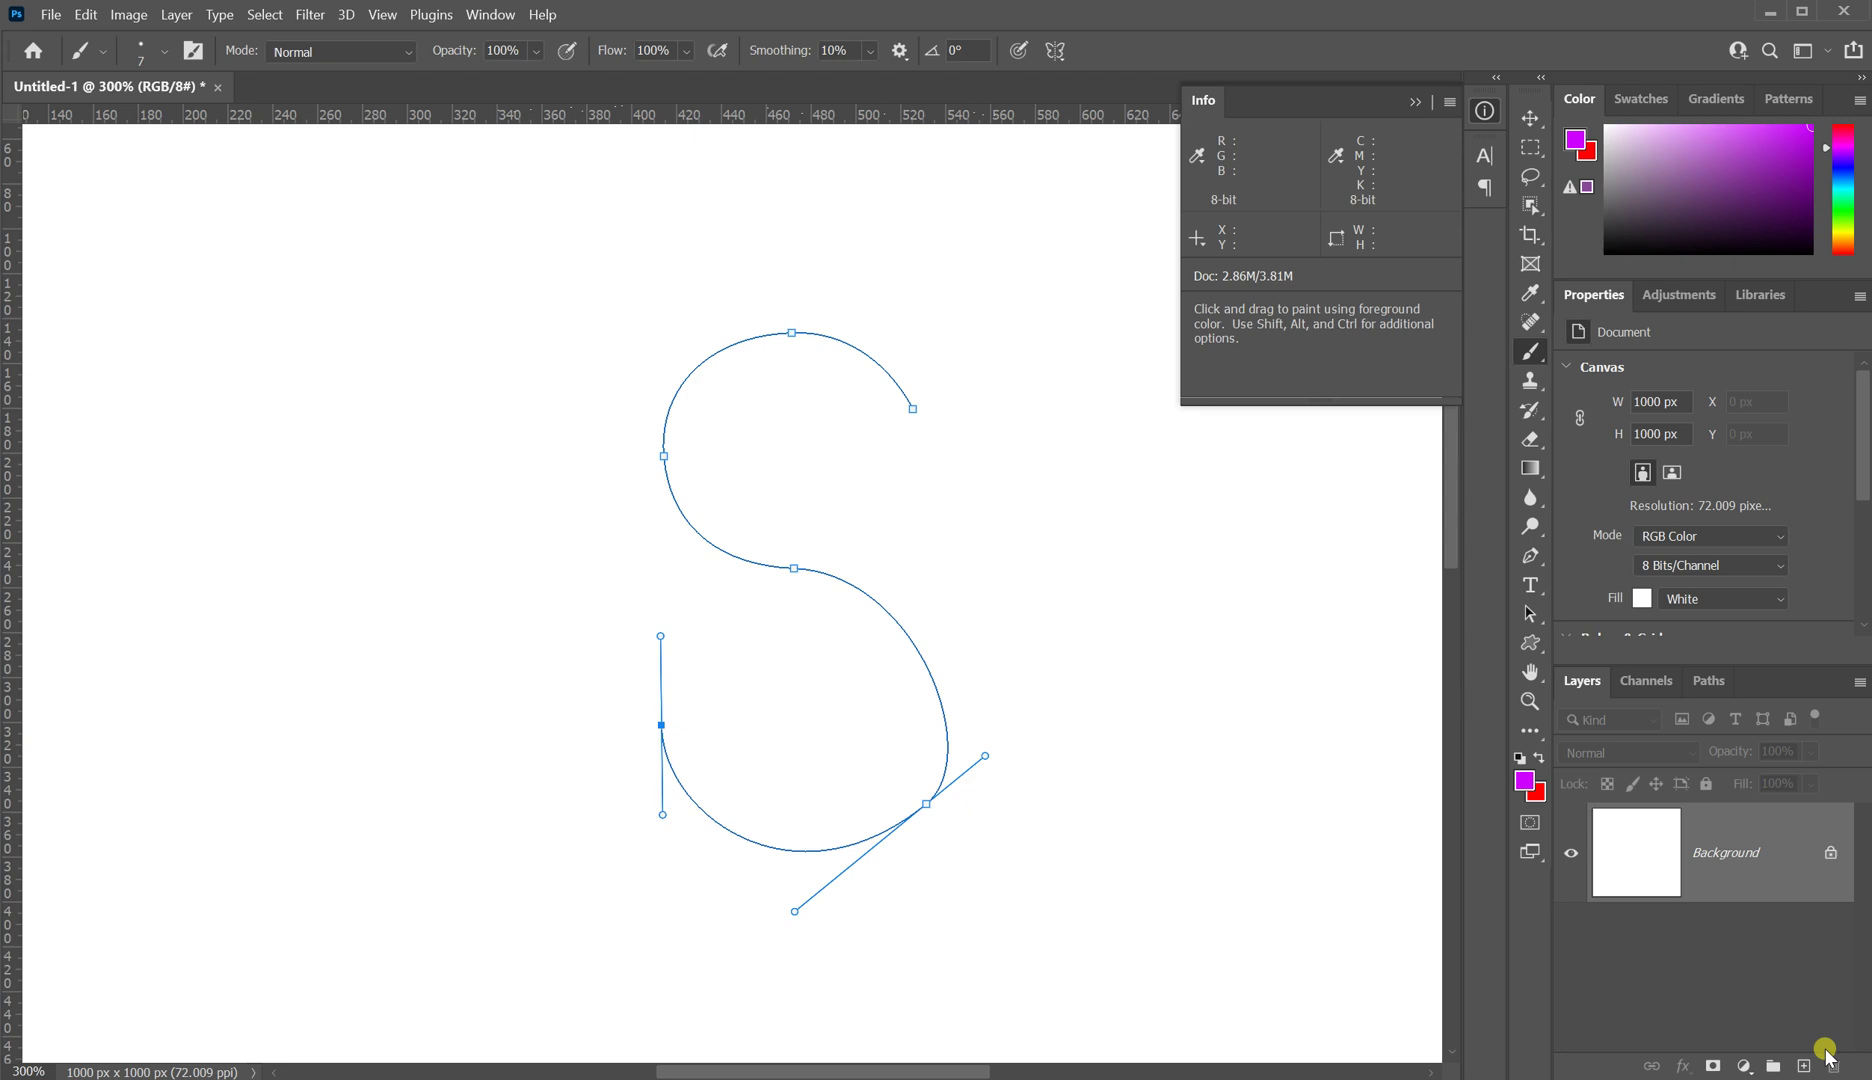
click(1710, 683)
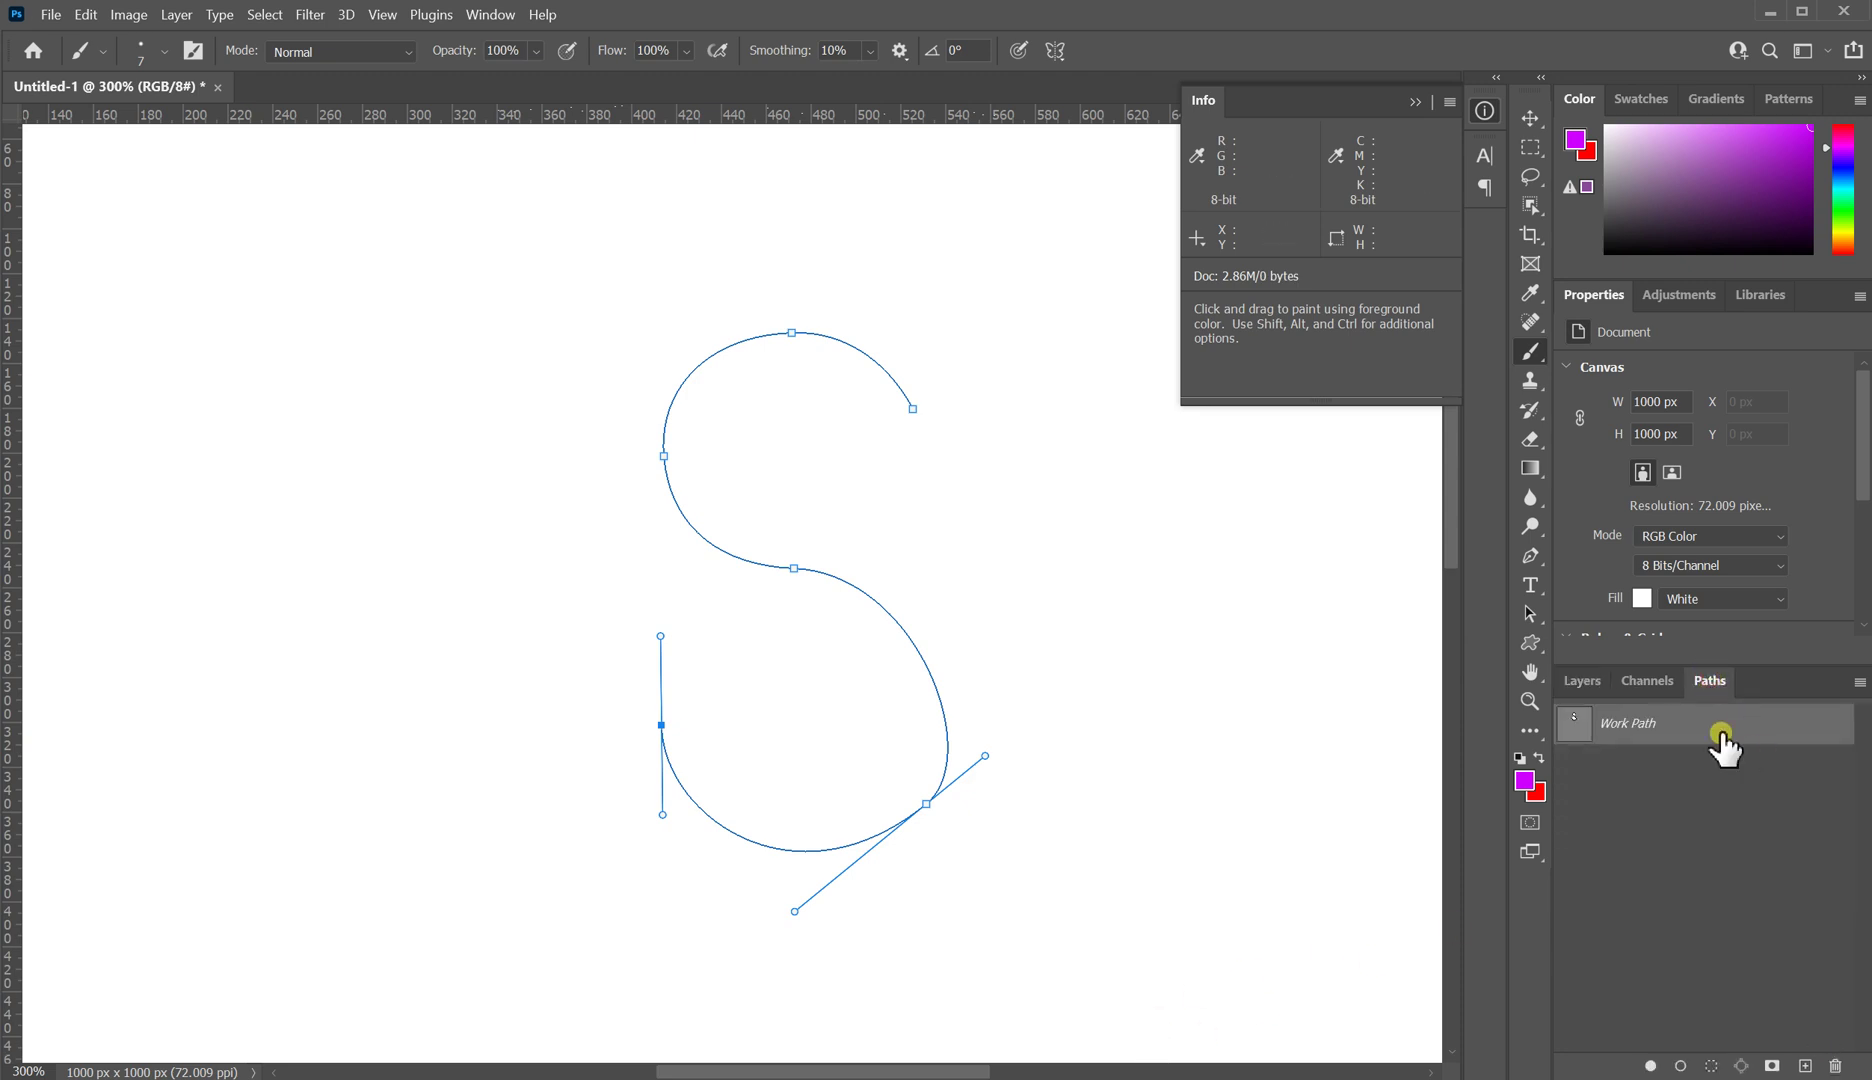
drag(1724, 744, 1834, 1064)
click(1582, 681)
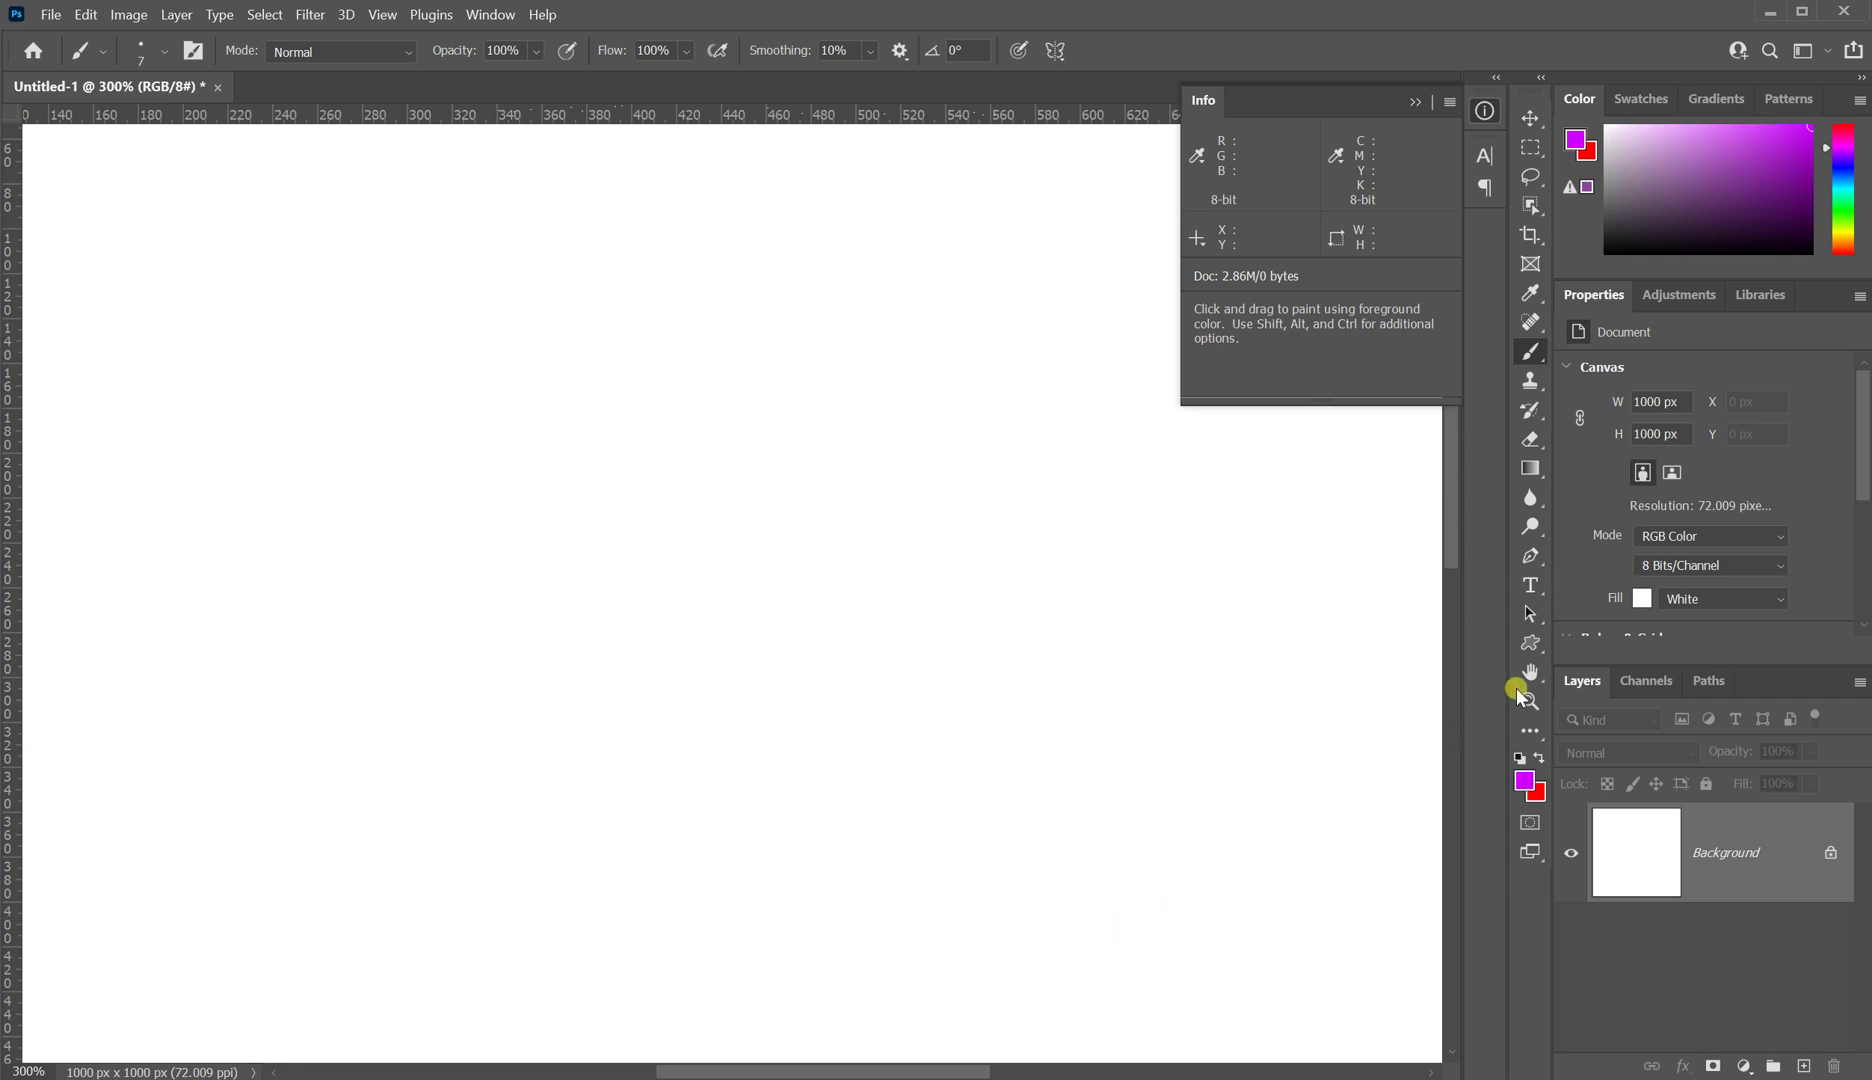
Step: Activate the Custom Shape tool and keep its drawing mode set to Shape
click(1531, 646)
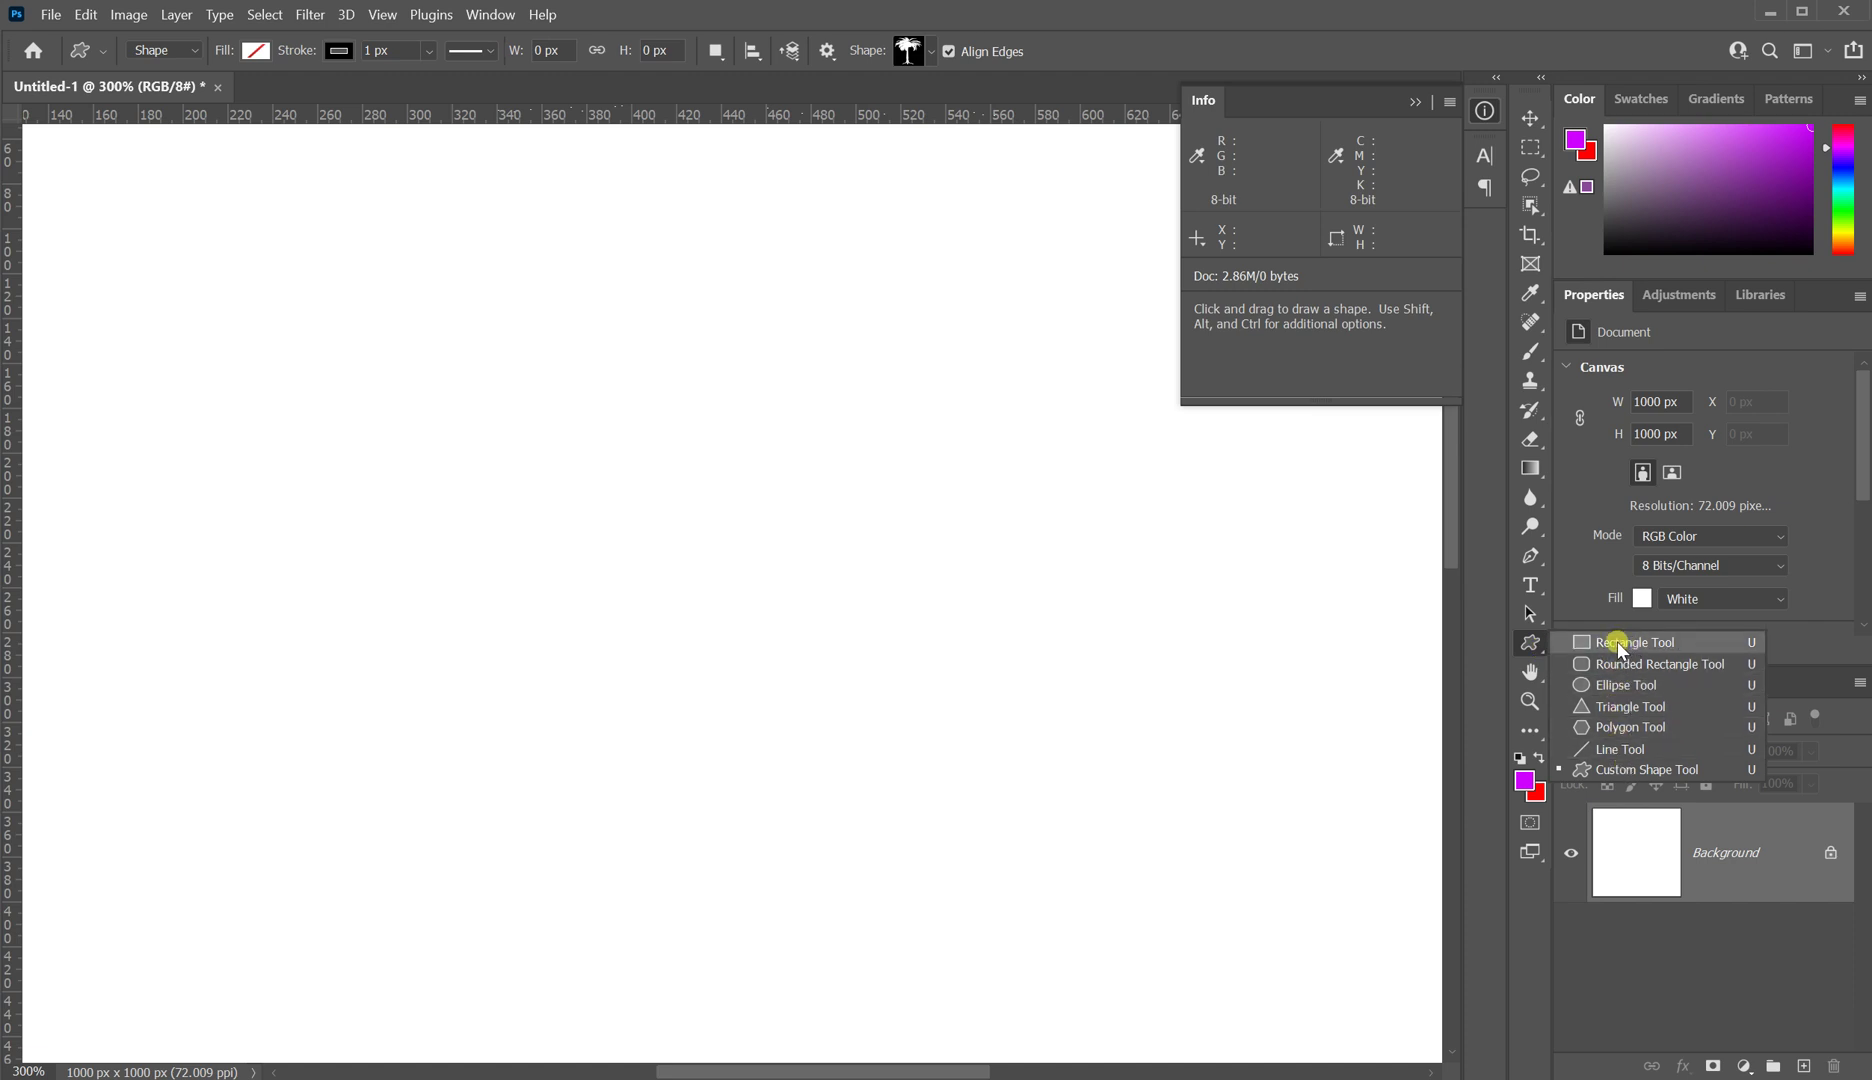
click(1688, 772)
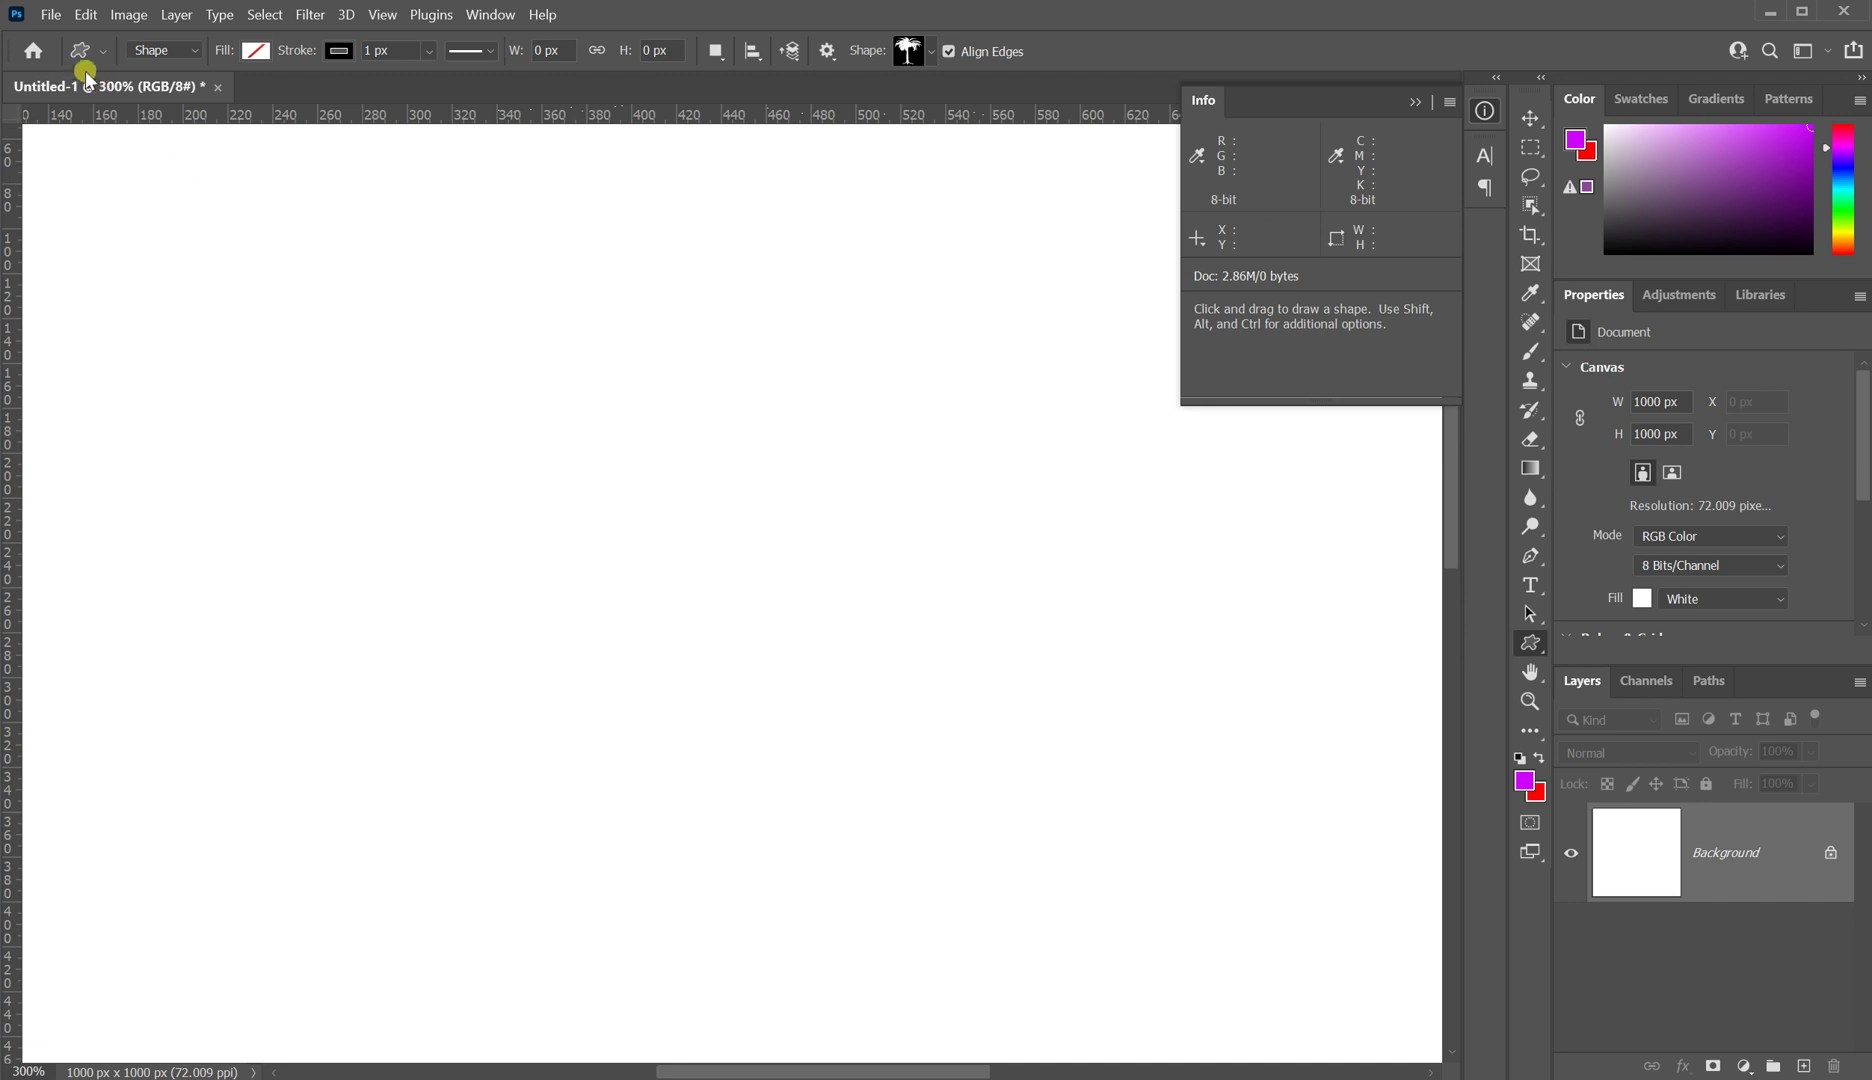
click(200, 50)
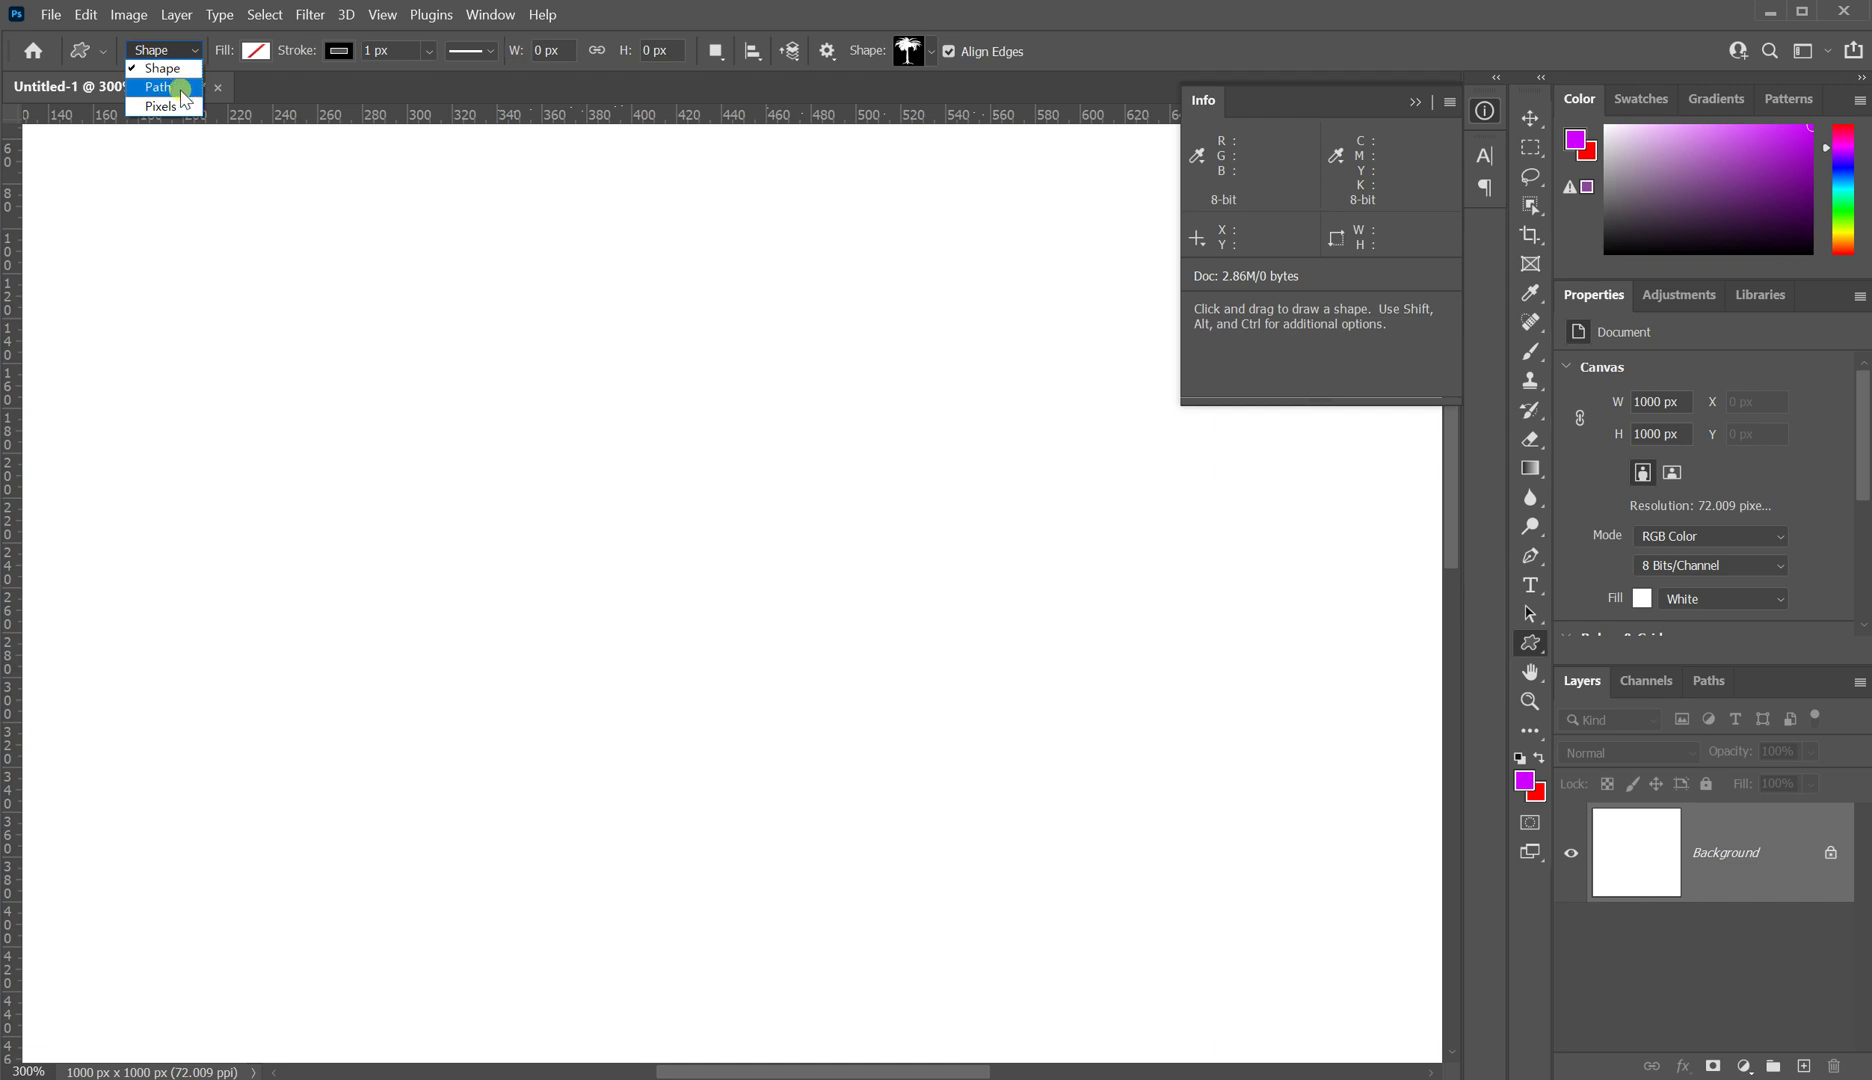
click(195, 63)
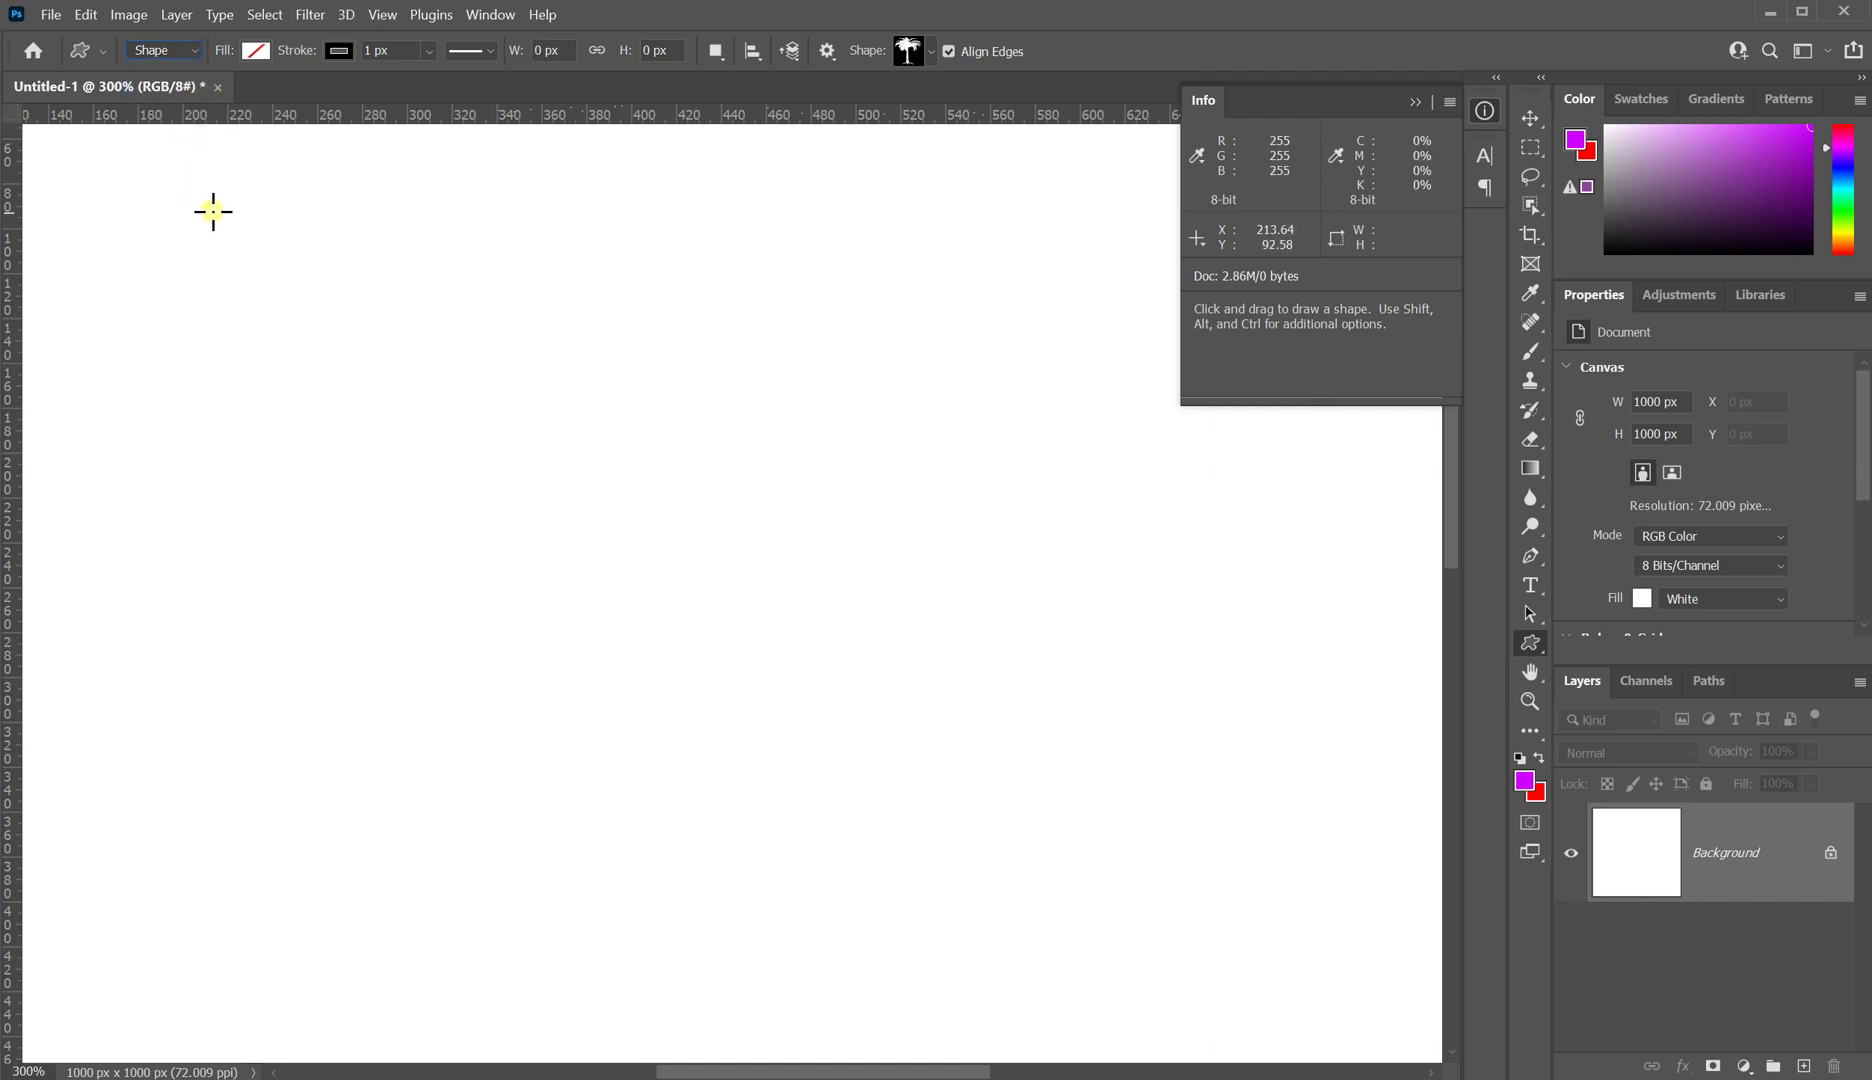
Step: Set the shape fill to green and the stroke to black with a 3 px width
click(255, 50)
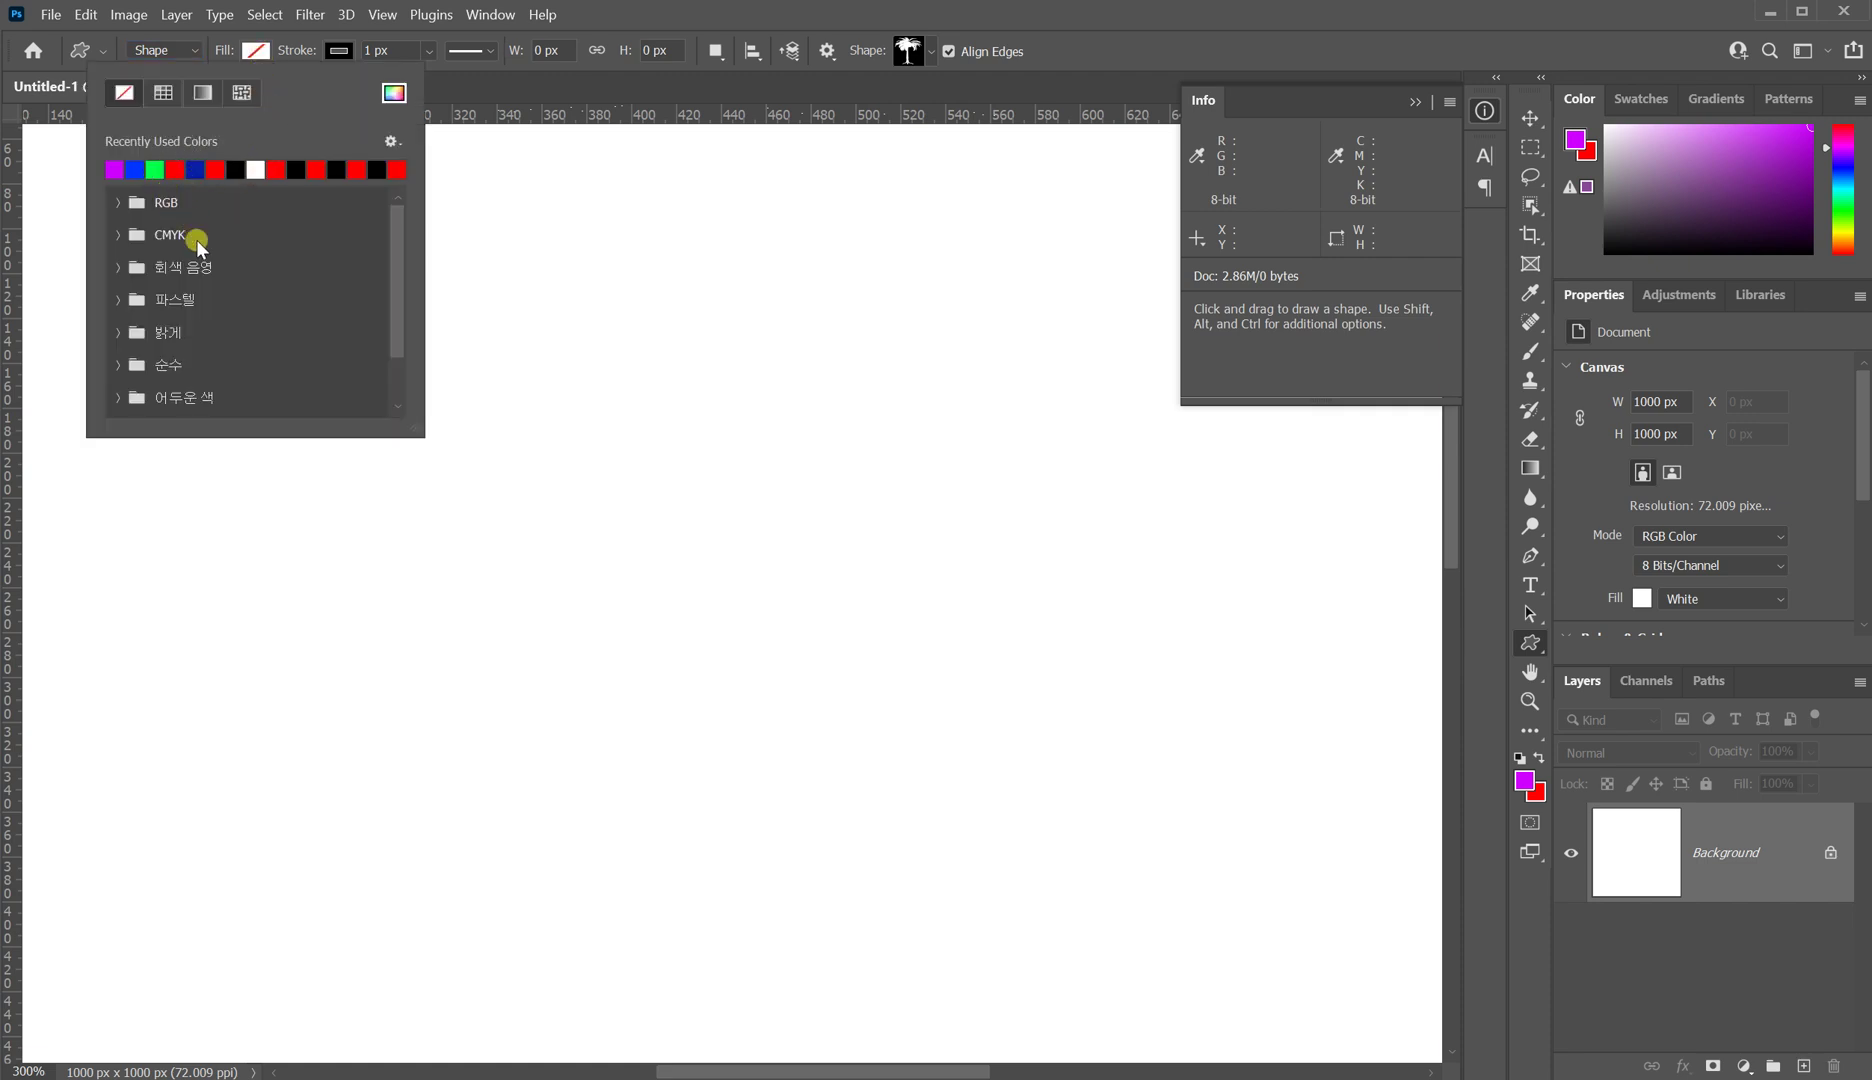
click(157, 171)
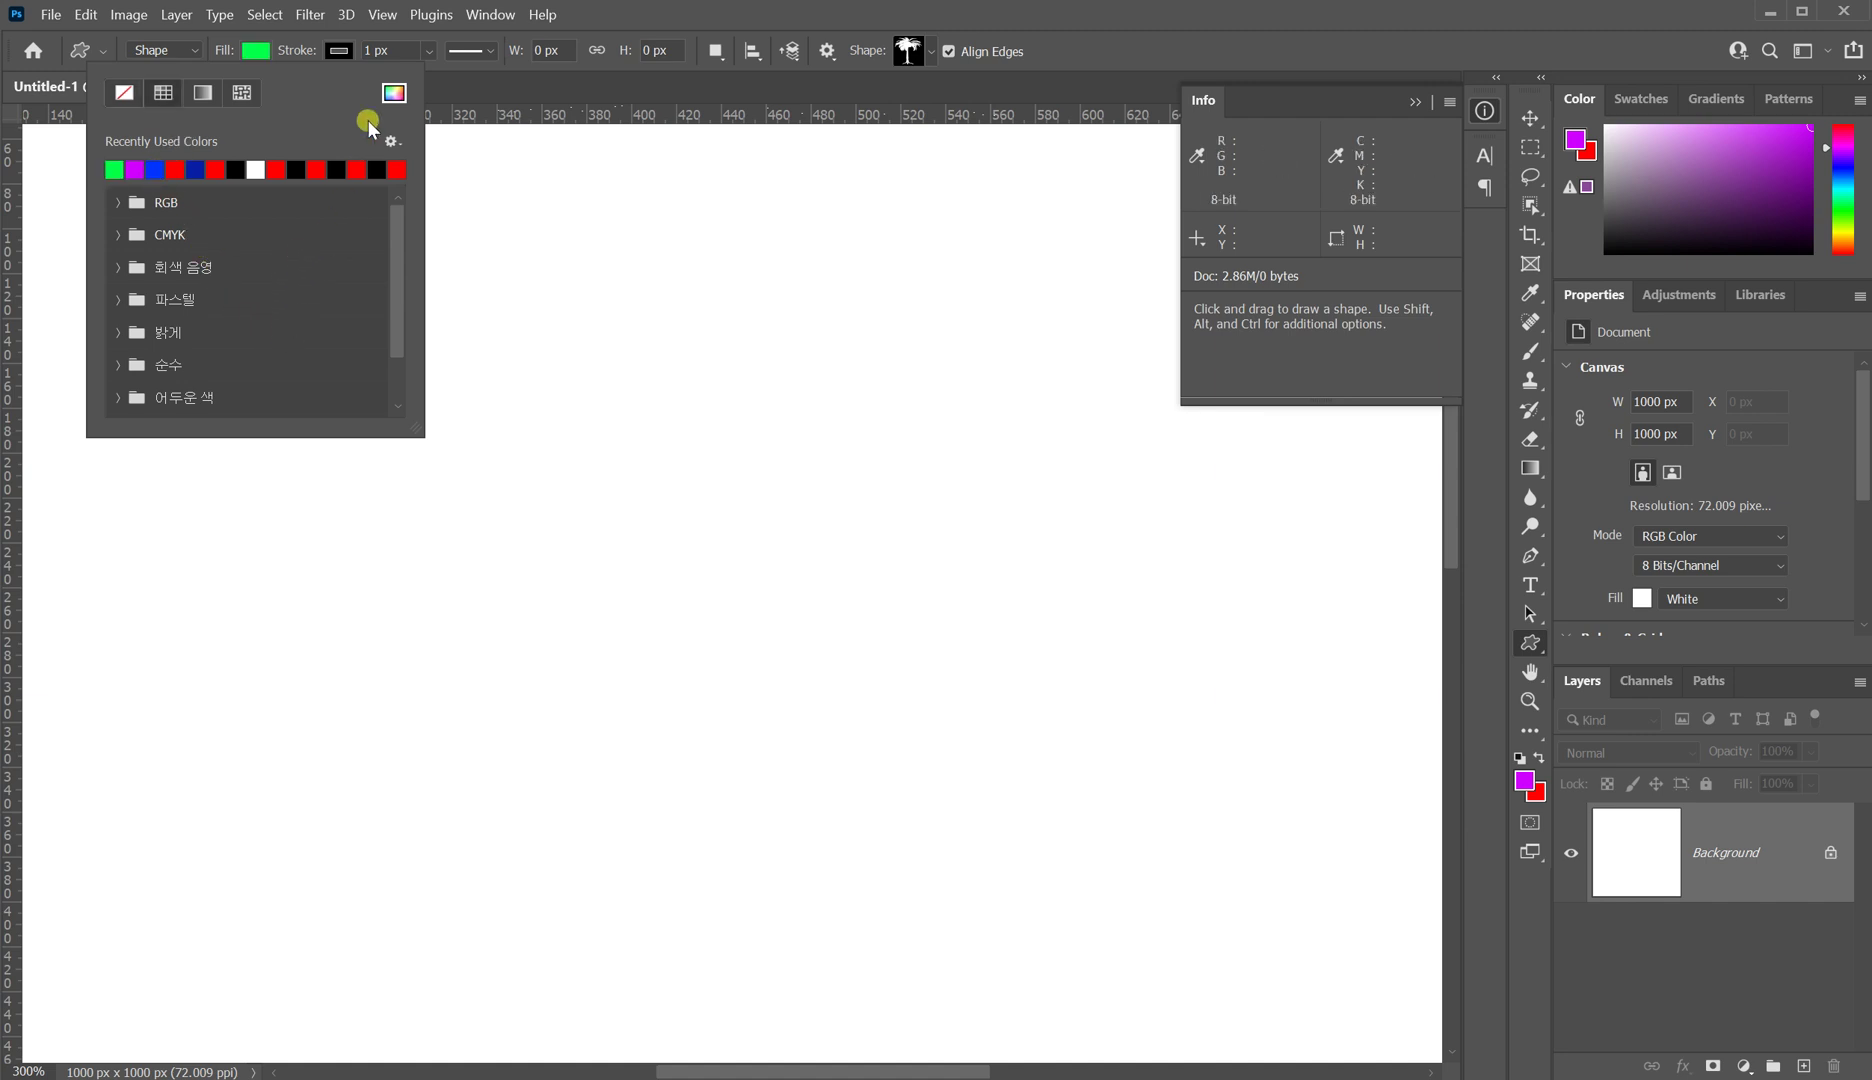
click(341, 51)
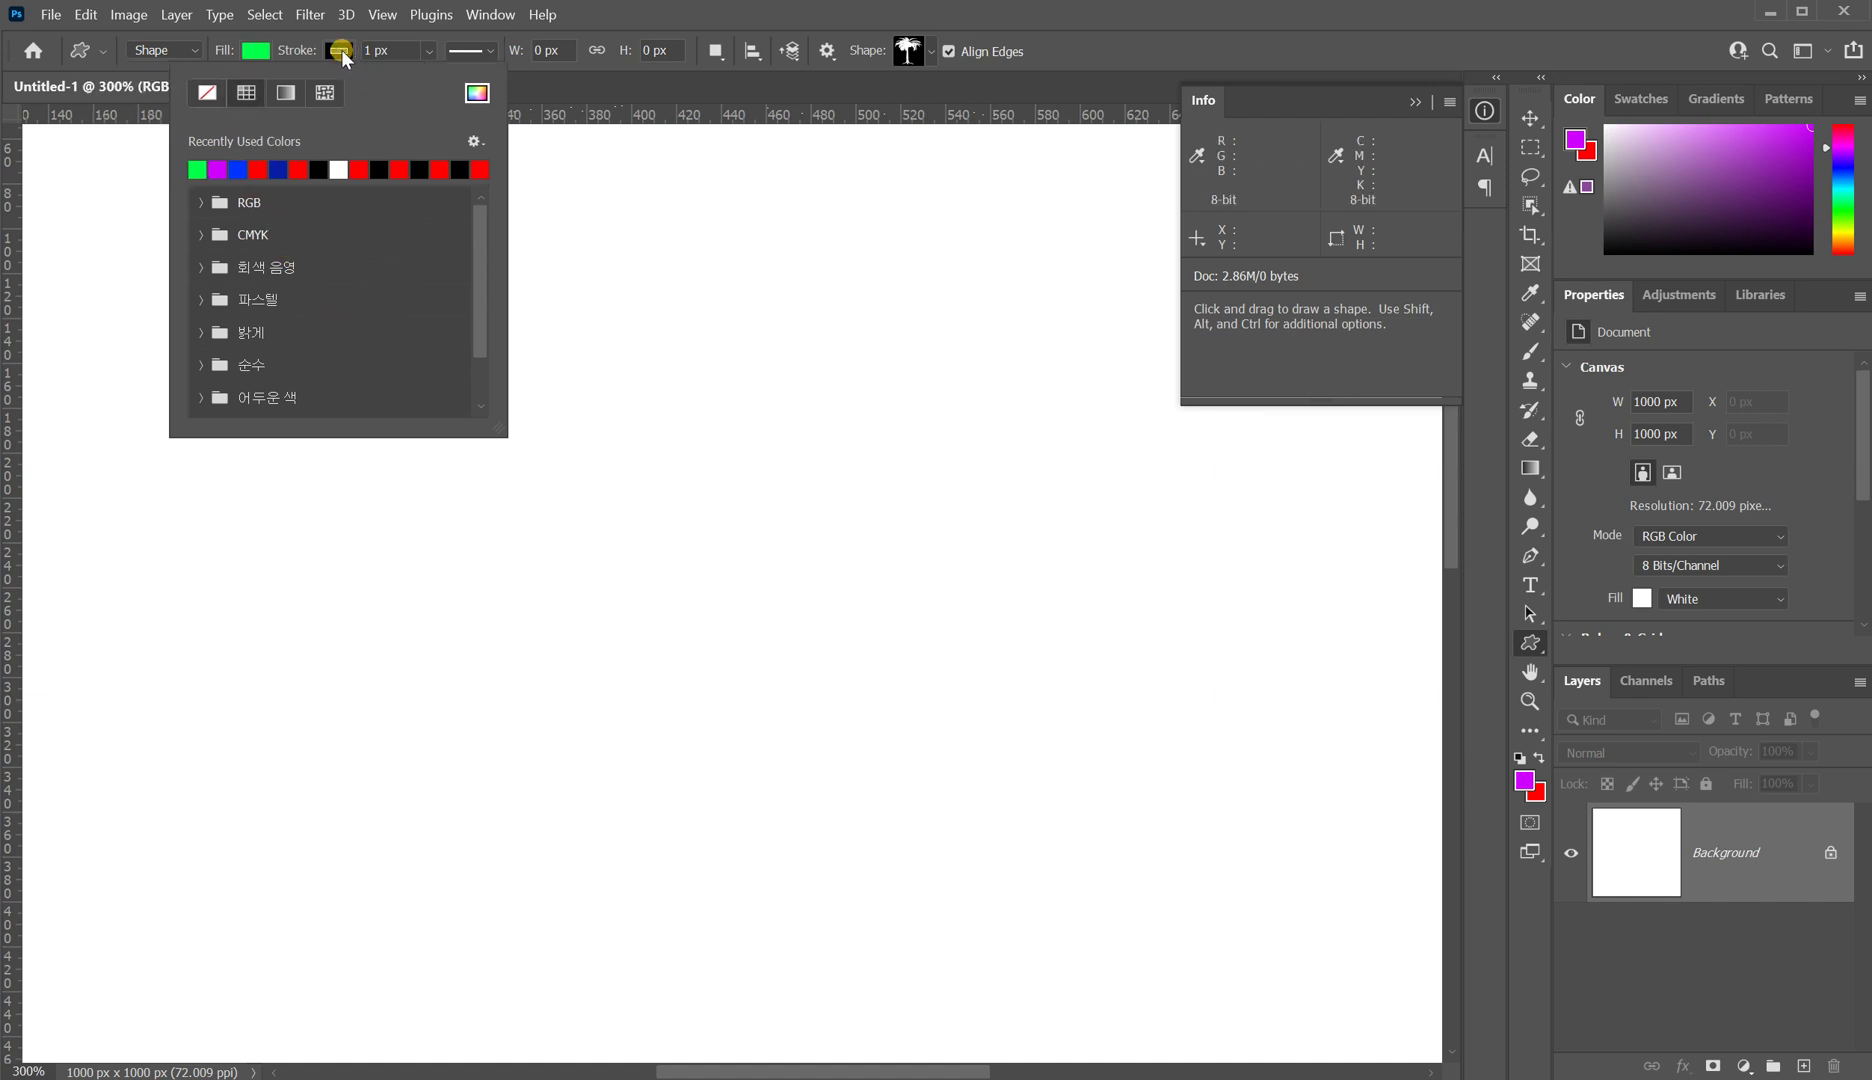
click(319, 169)
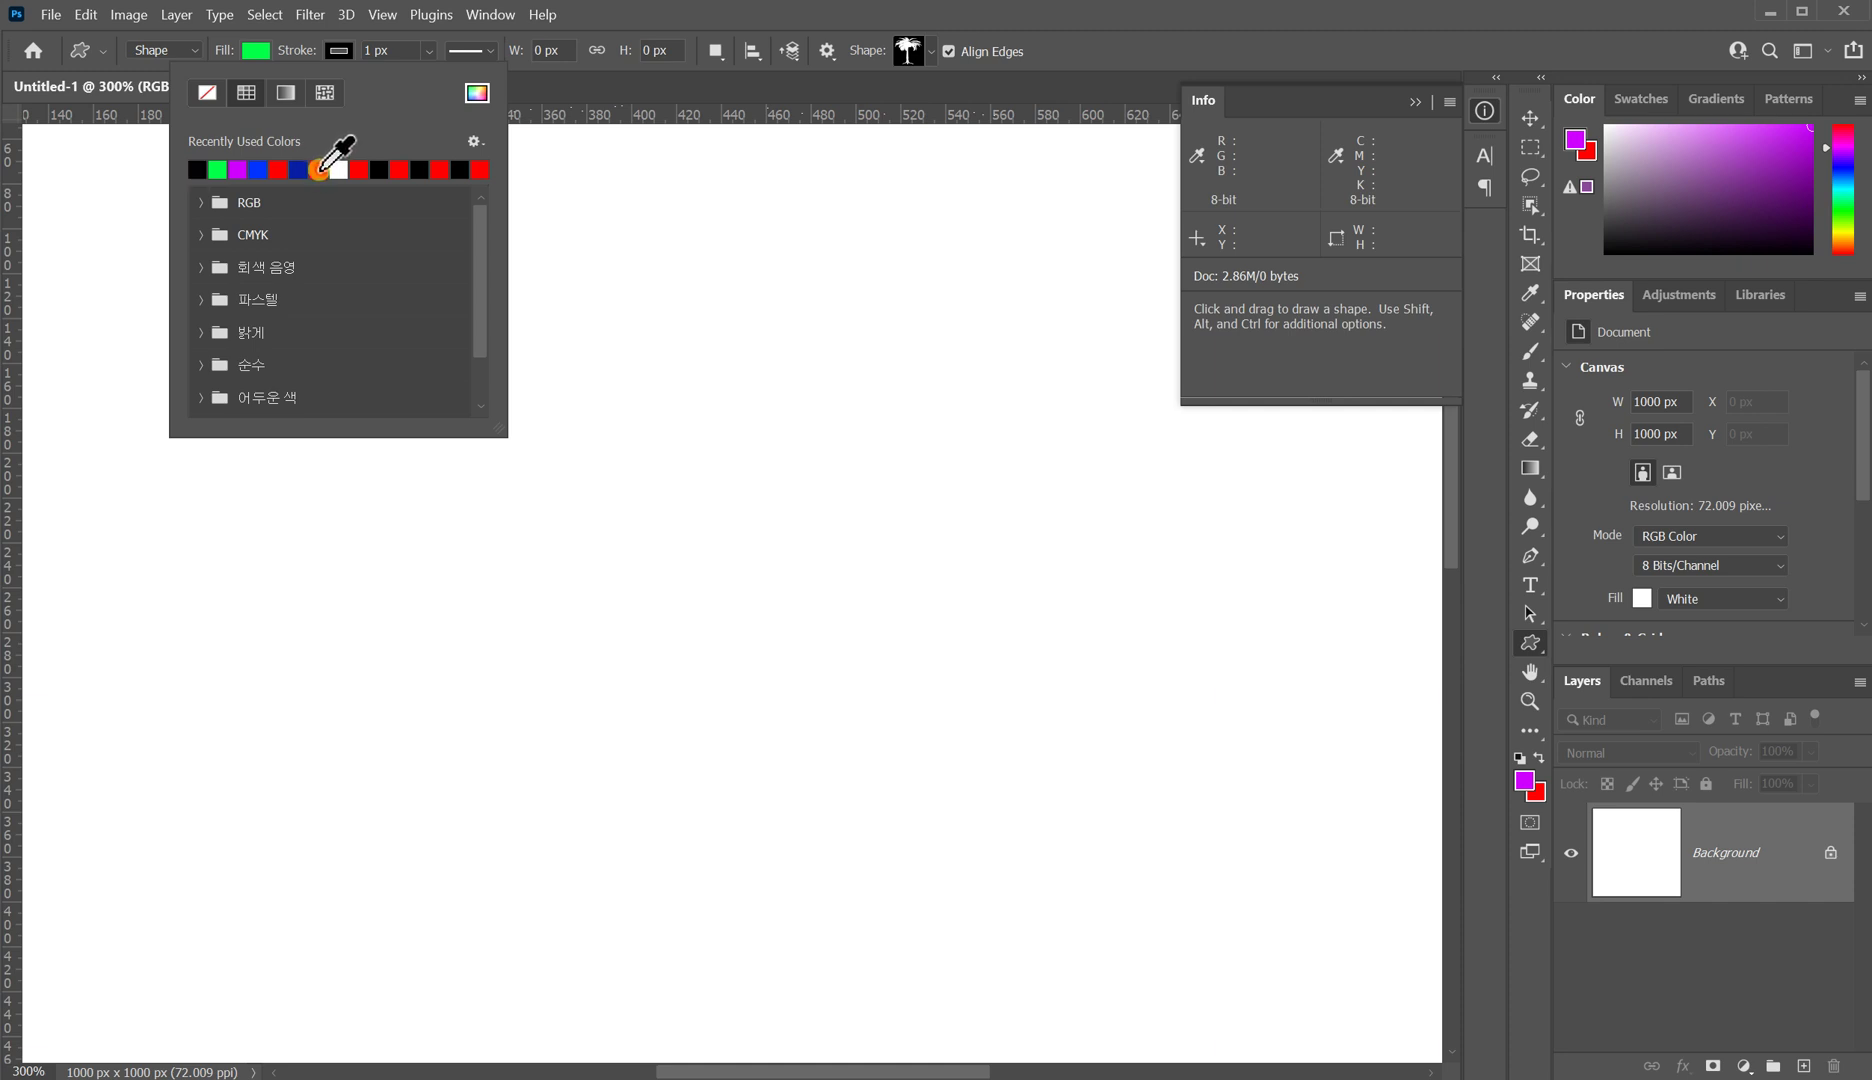
click(368, 50)
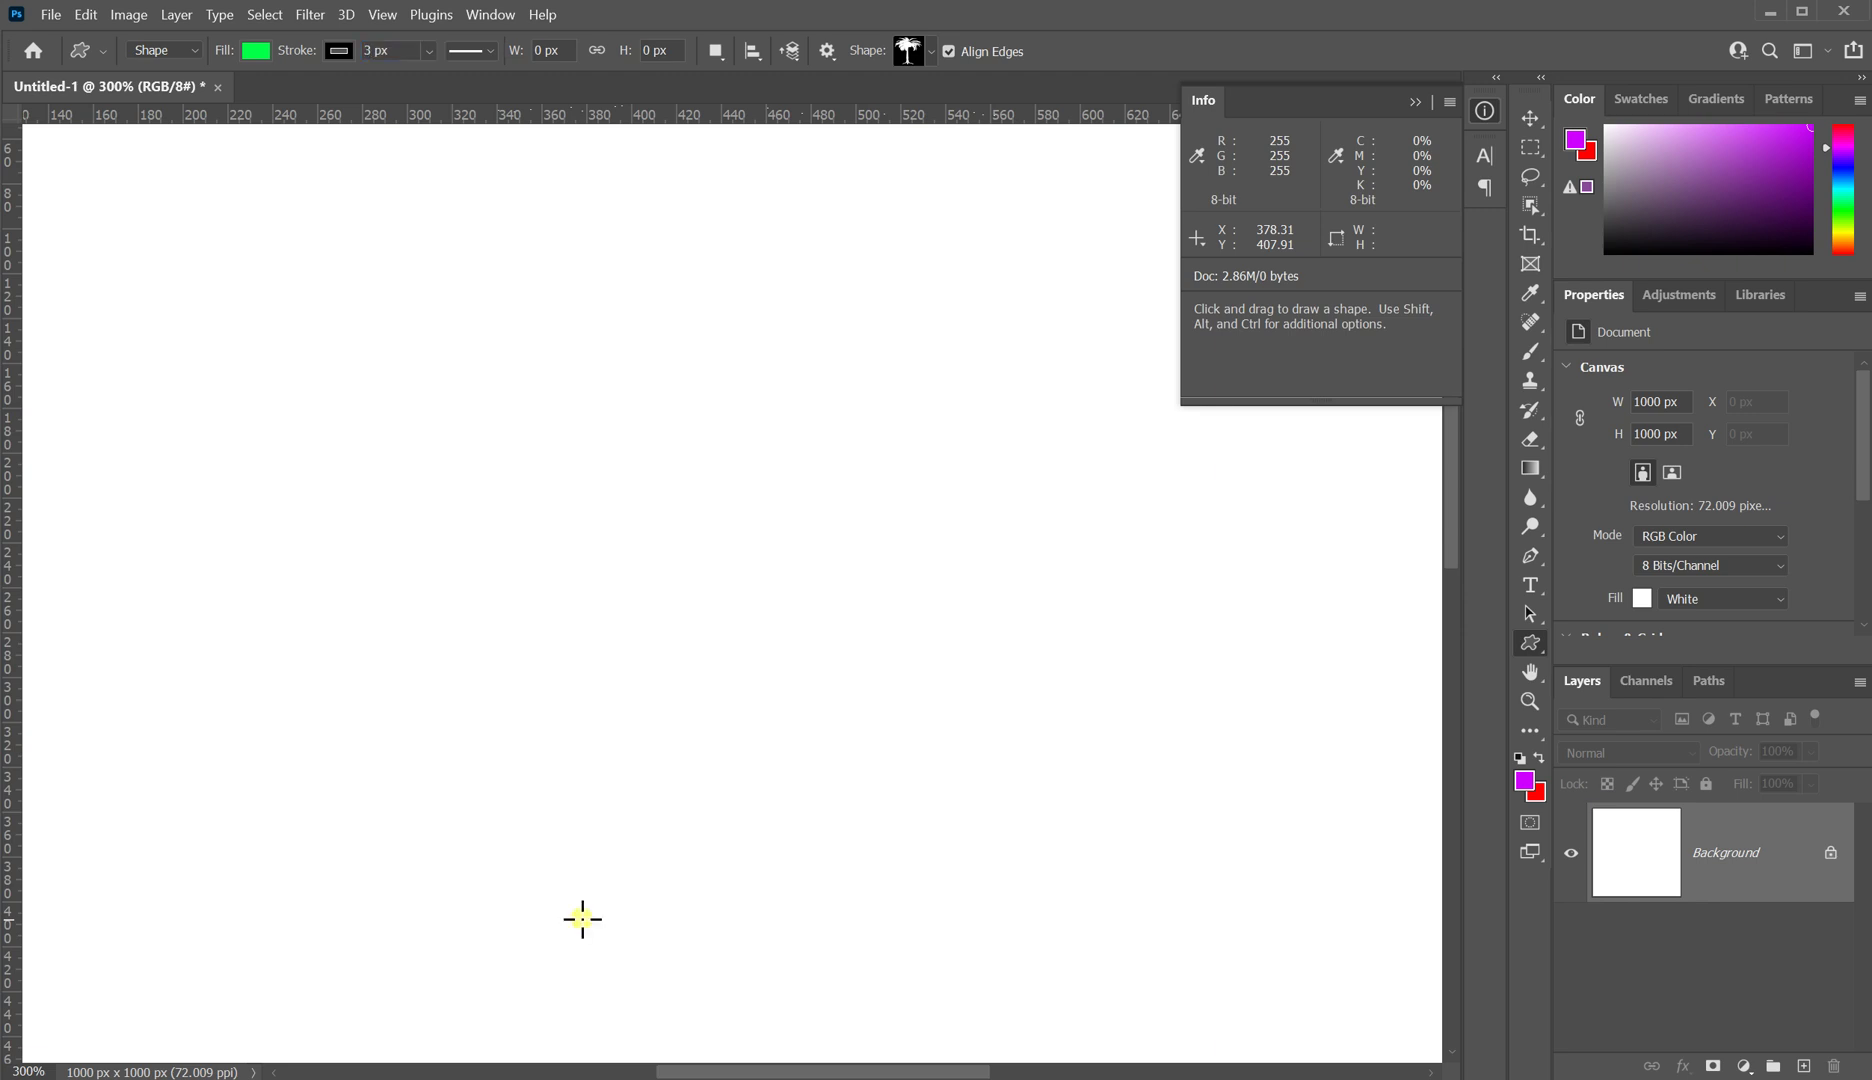
Step: Collapse the Korean leaf tree group in the custom shape picker and append the default shapes
click(934, 55)
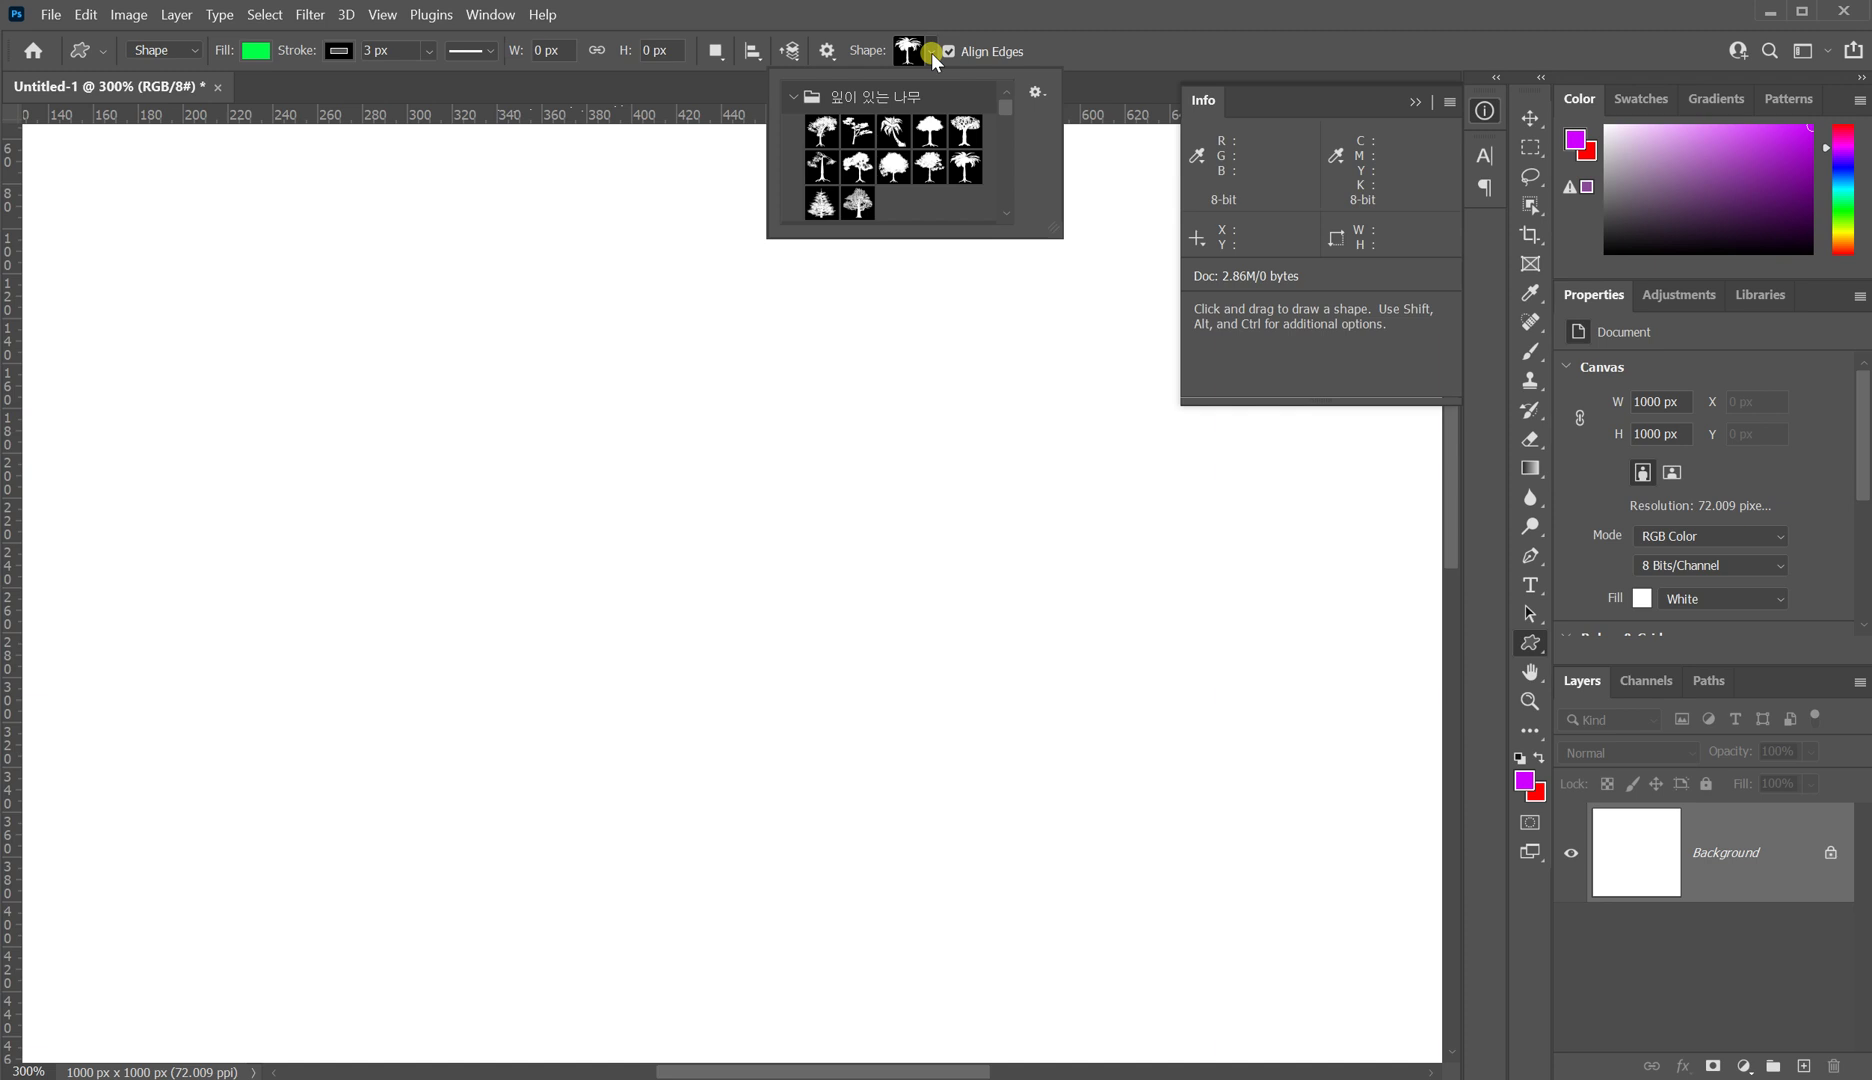
click(793, 97)
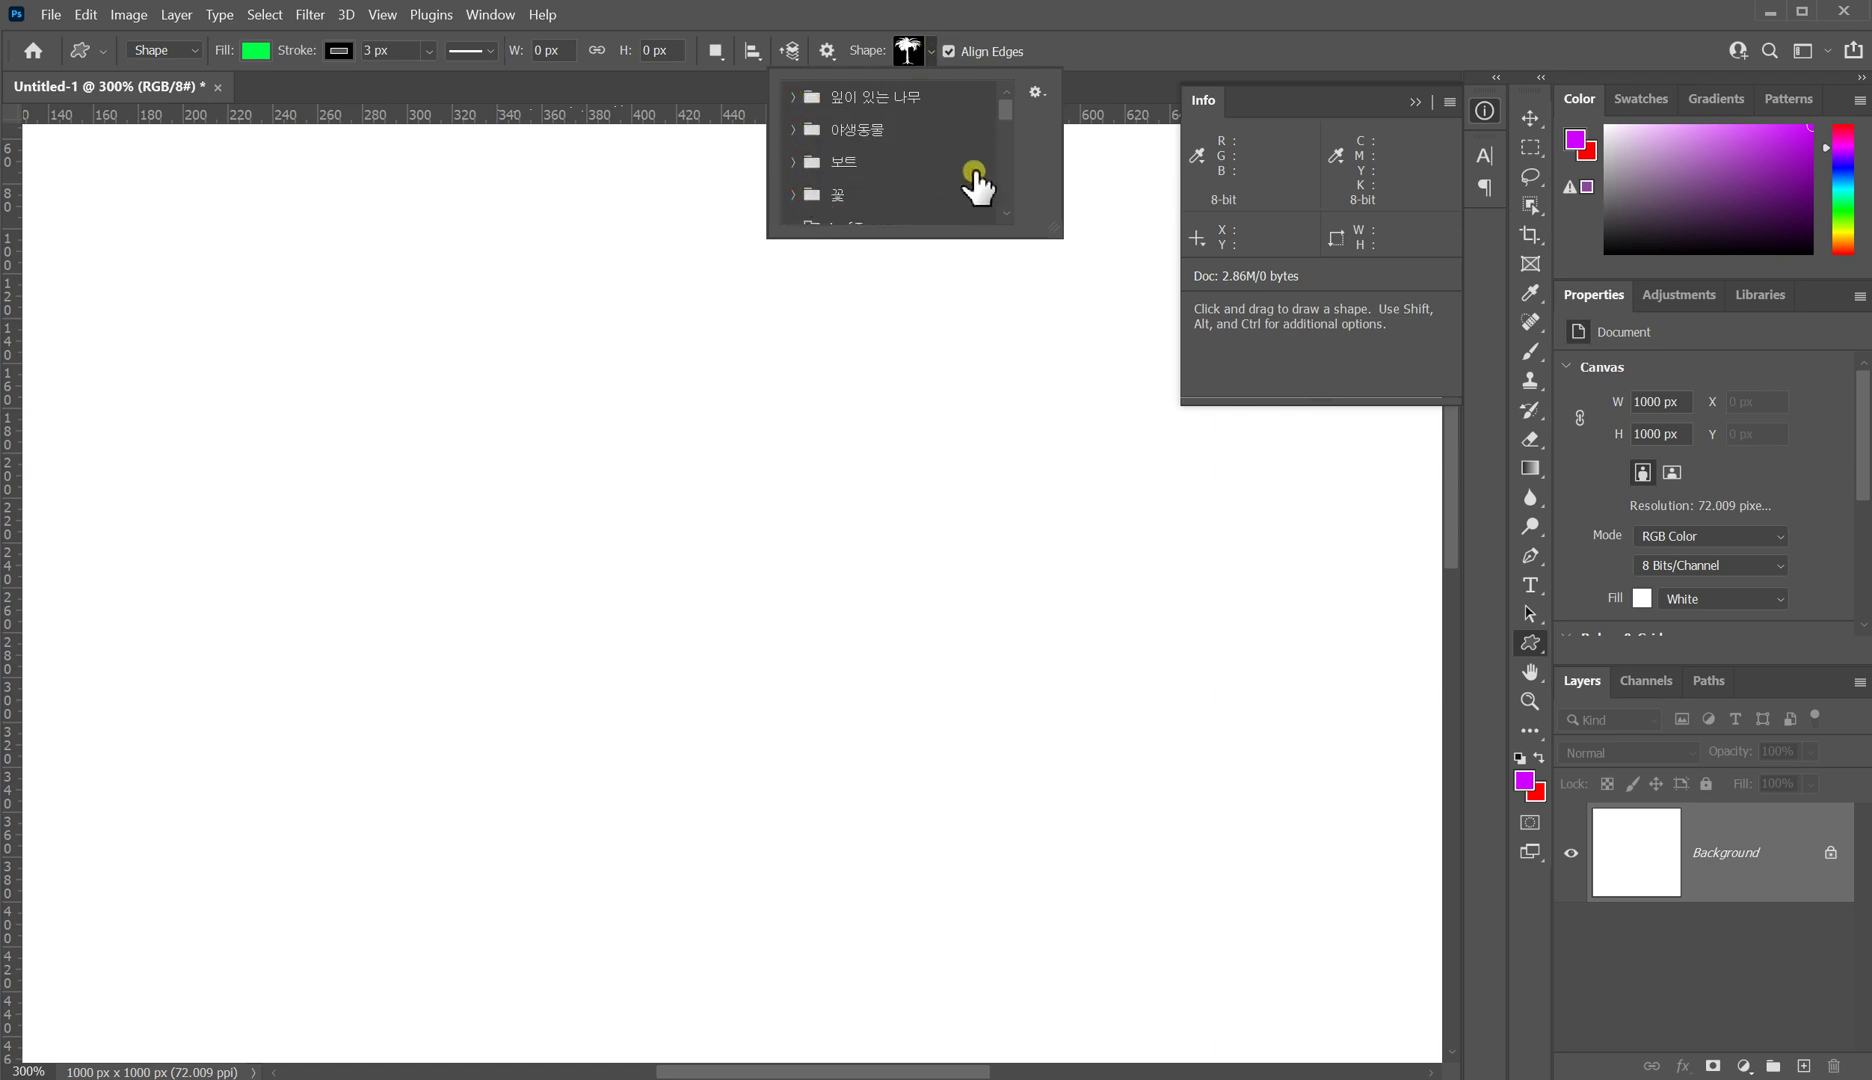
mouse_move(1003, 117)
mouse_down()
mouse_move(1003, 159)
mouse_move(1003, 104)
mouse_up()
click(793, 182)
click(1036, 93)
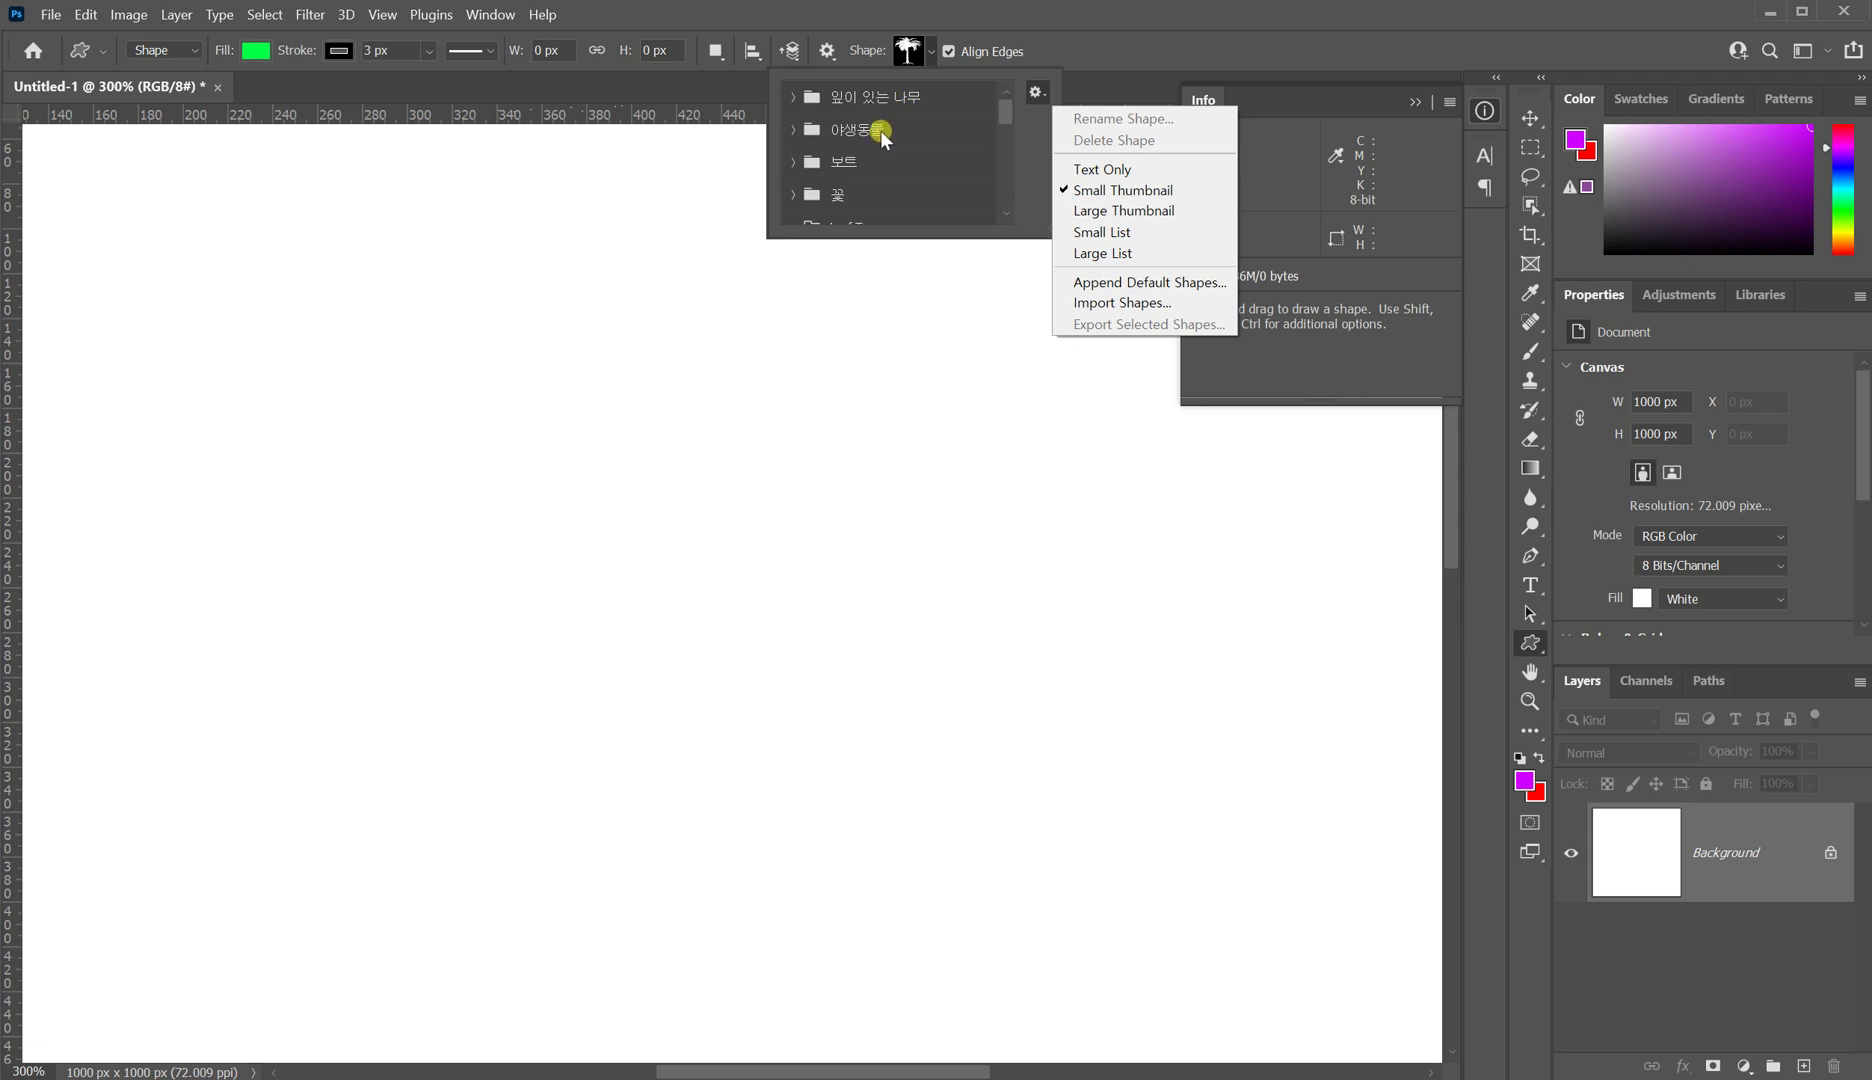
click(1006, 139)
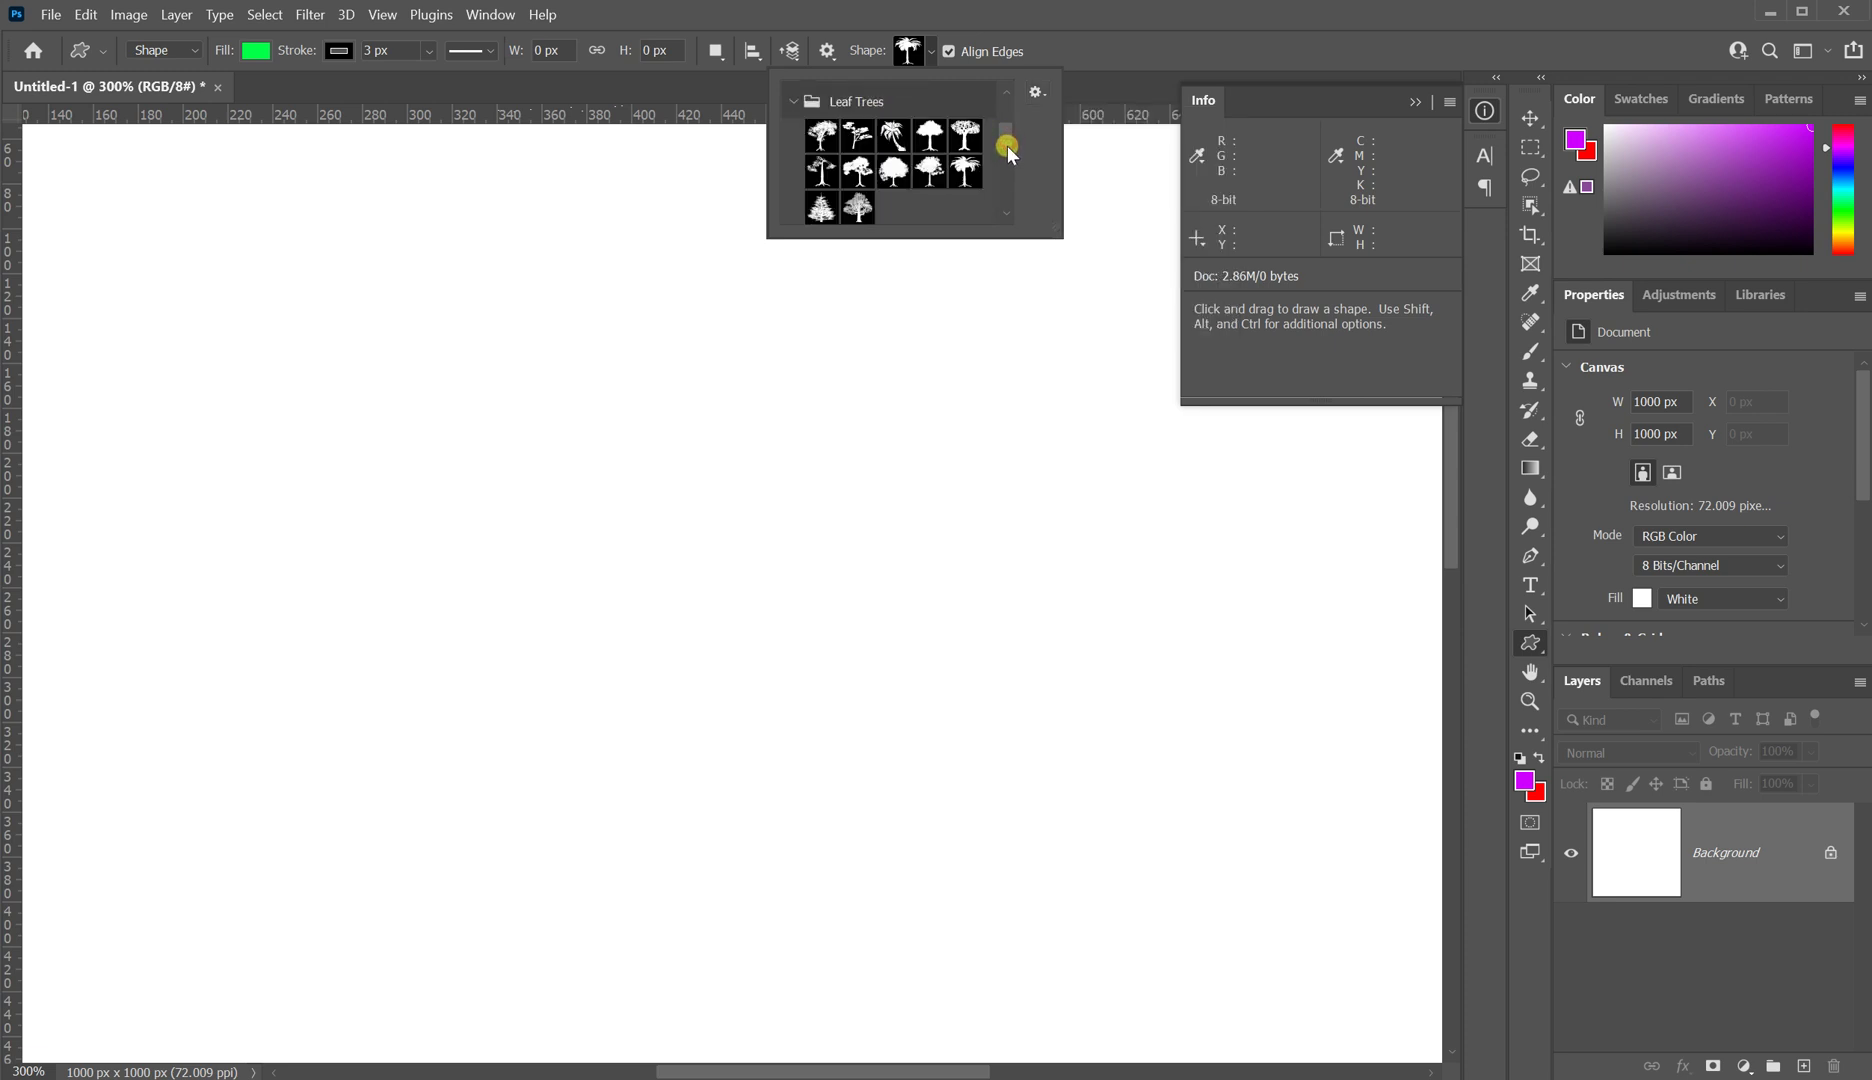
scroll(1006, 137, down, 1)
scroll(1004, 130, up, 1)
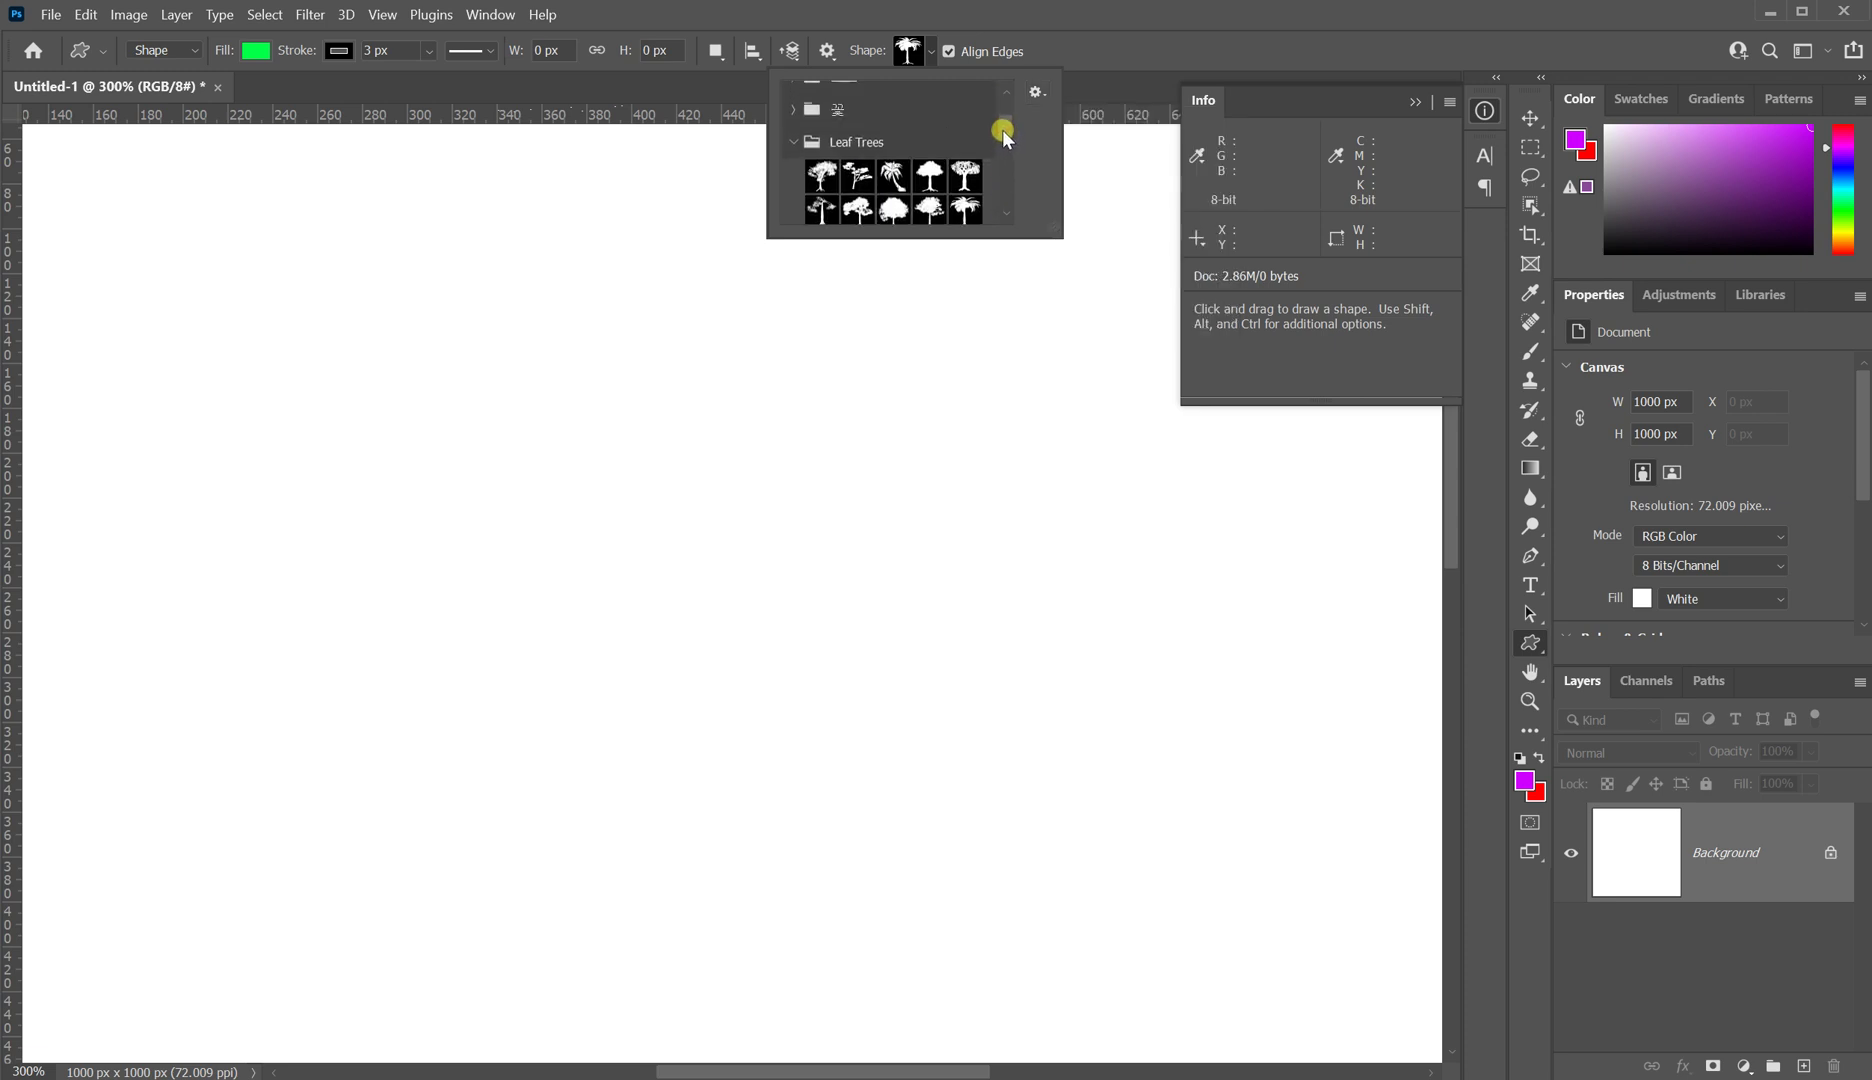
Step: Collapse the appended Leaf Trees, Boats and Flowers groups in the custom shape picker
click(795, 143)
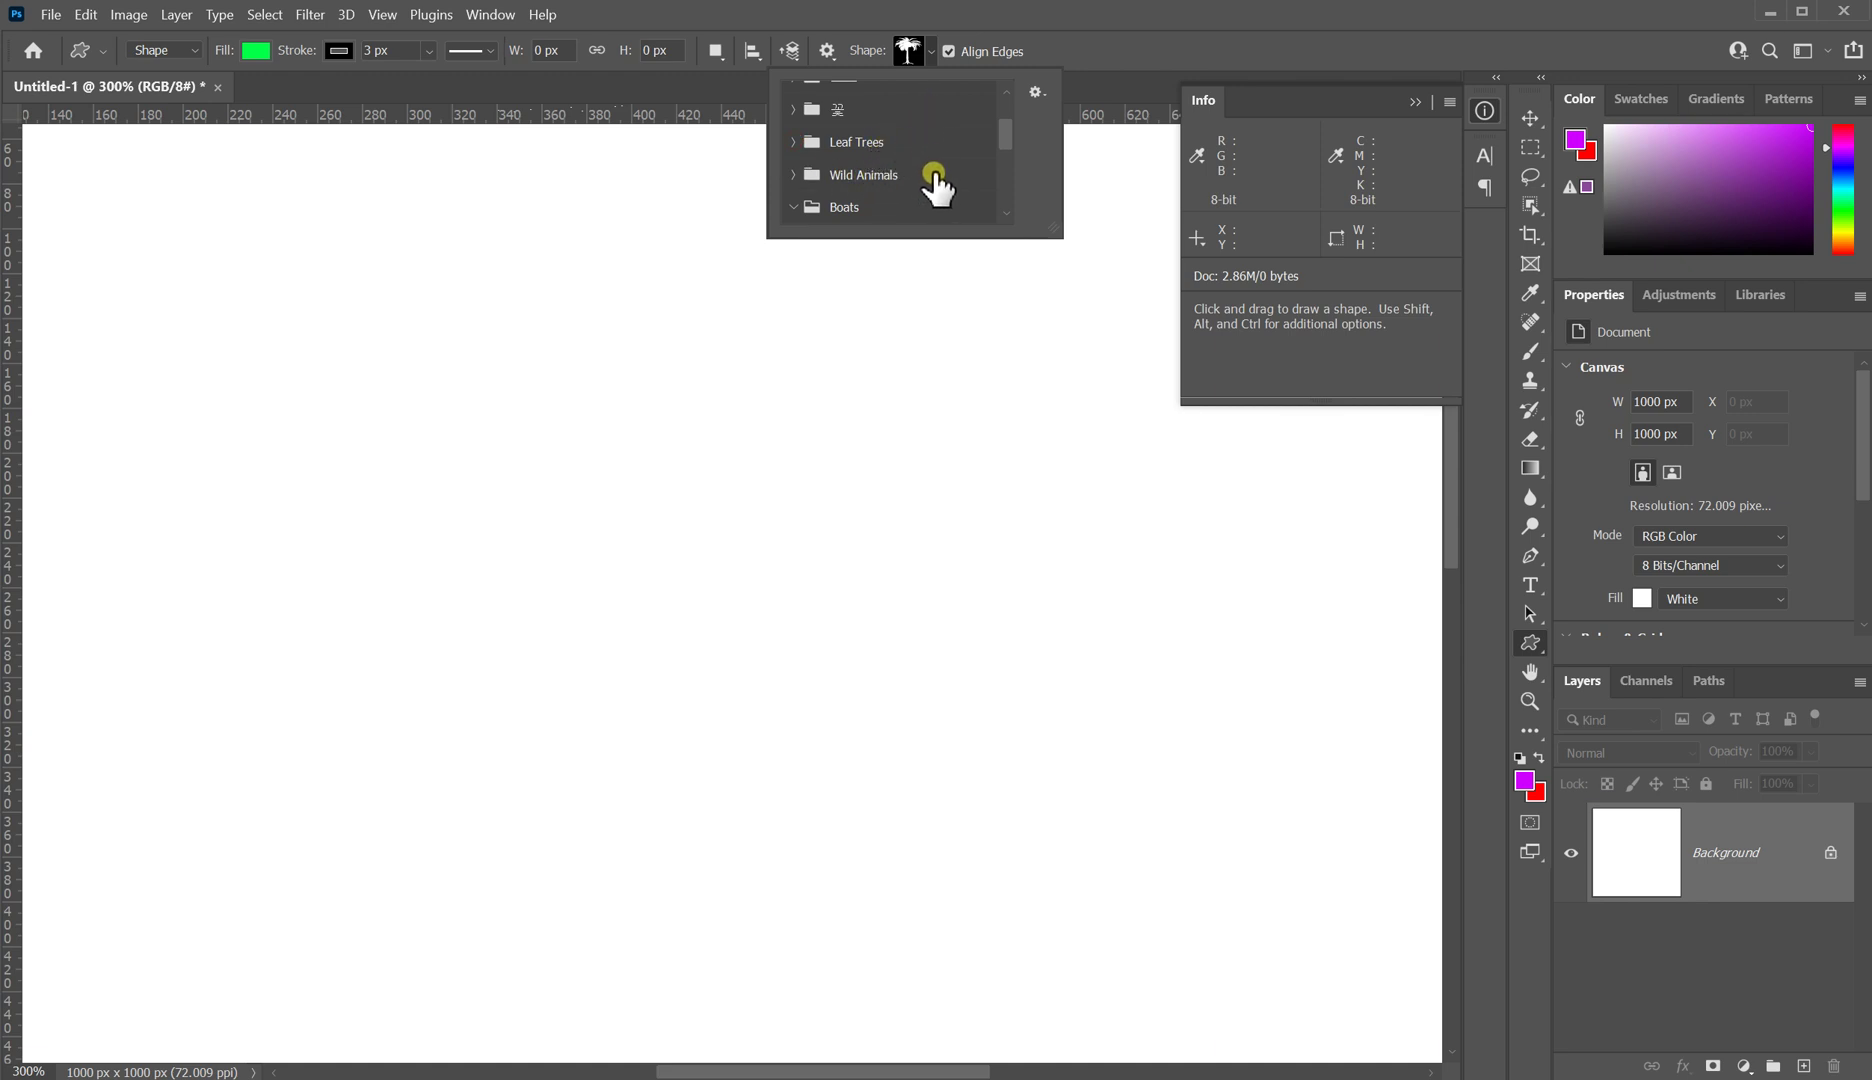
scroll(1003, 152, down, 3)
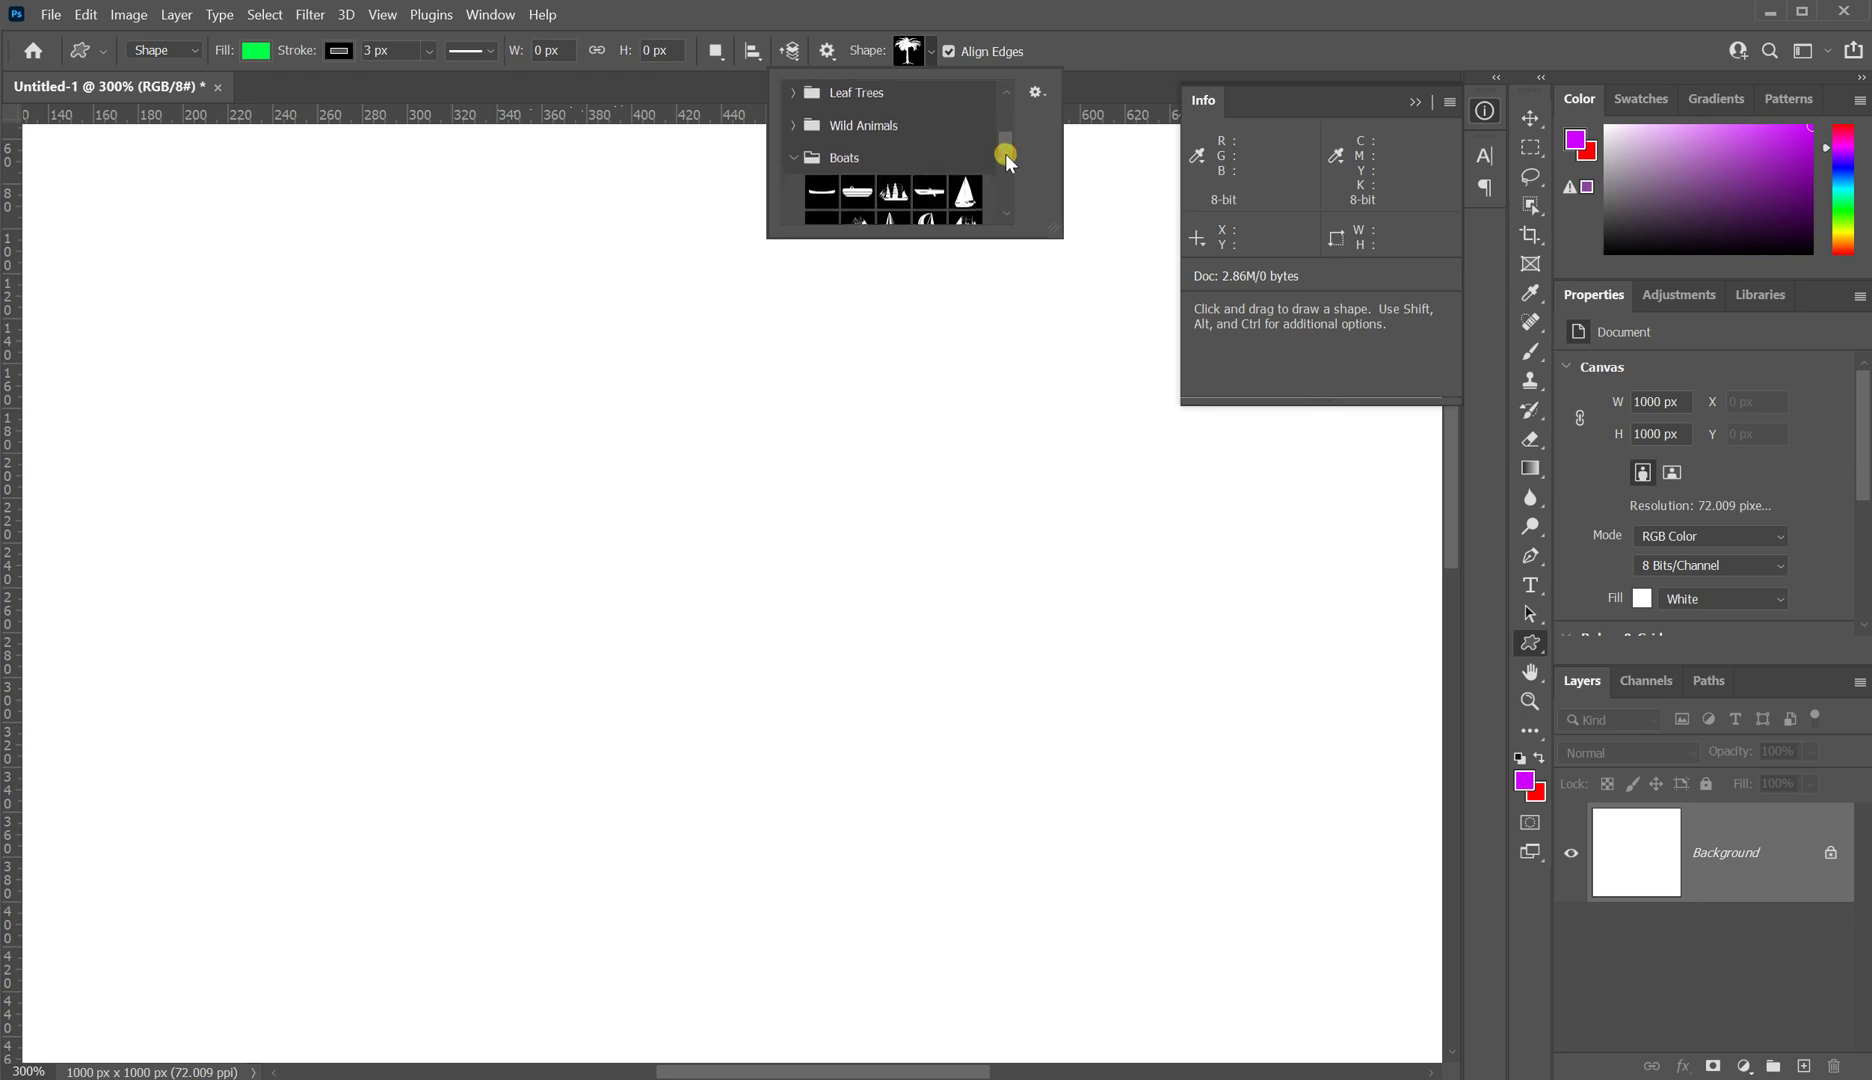
click(835, 128)
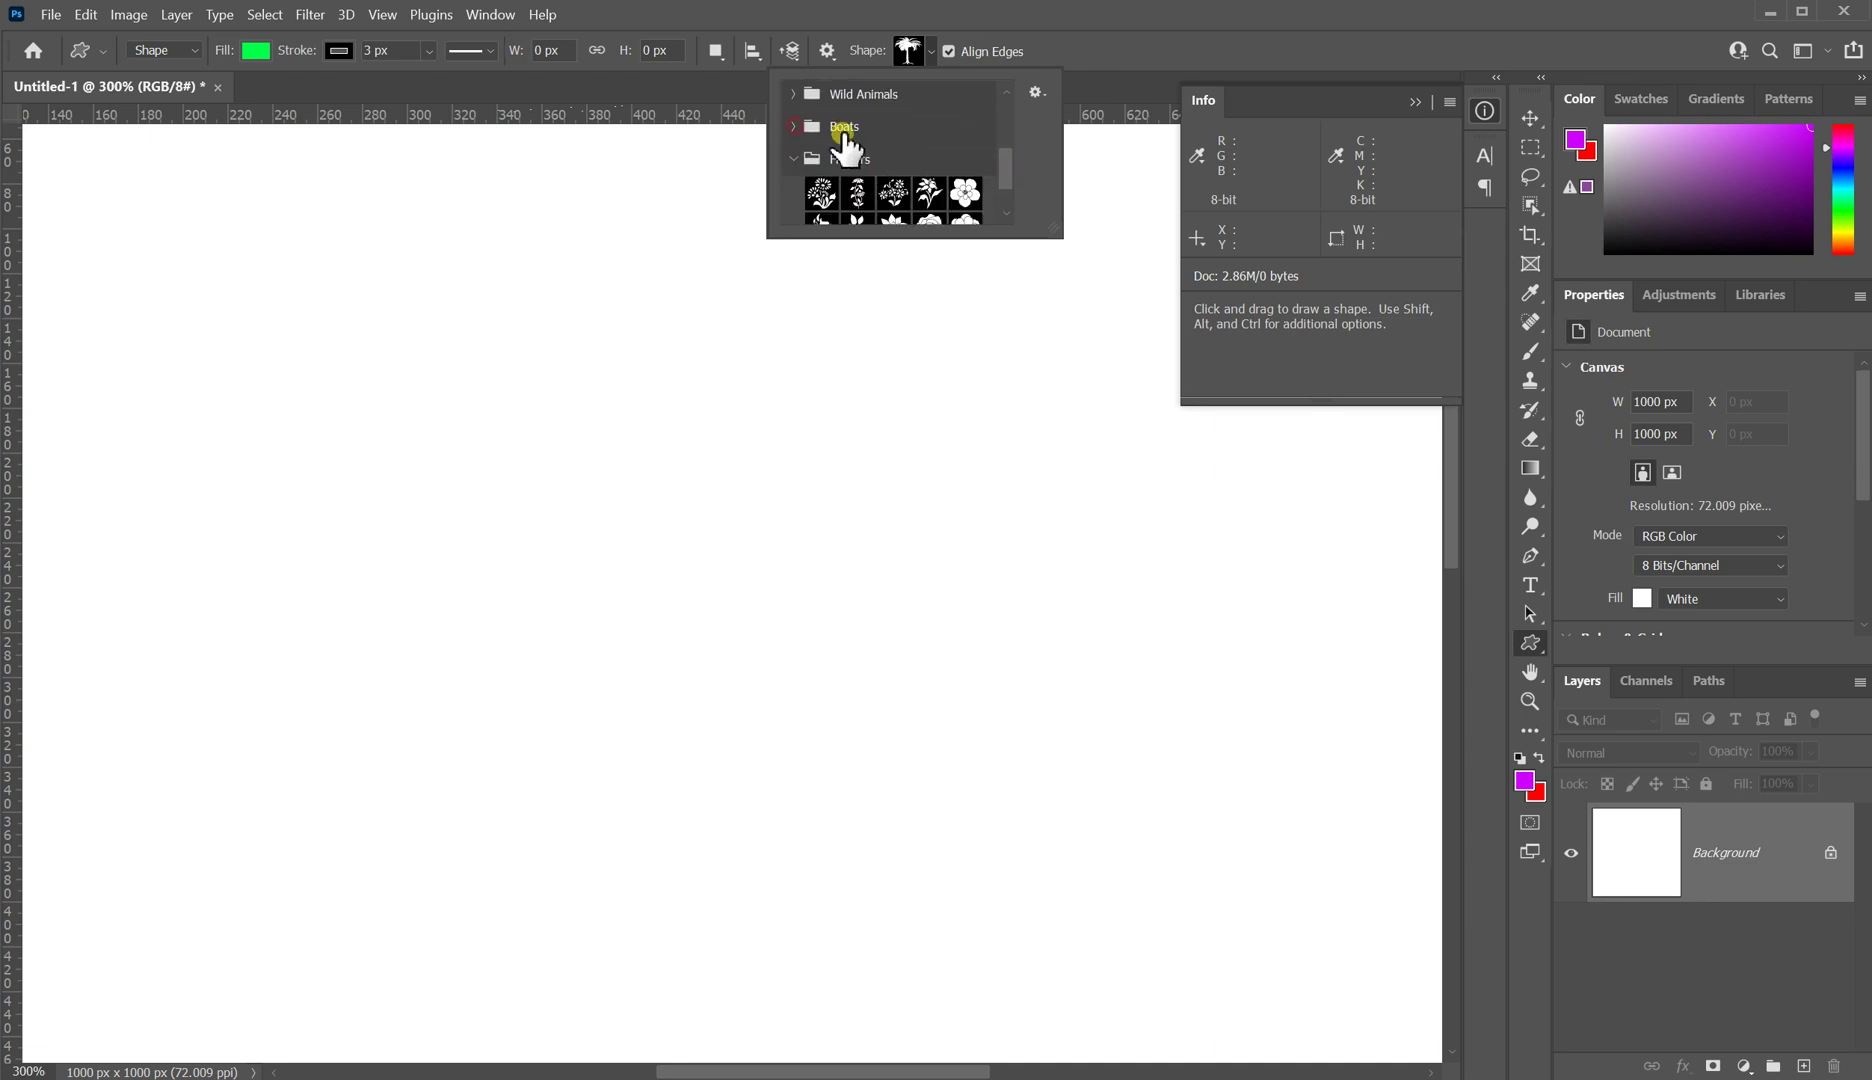
click(794, 159)
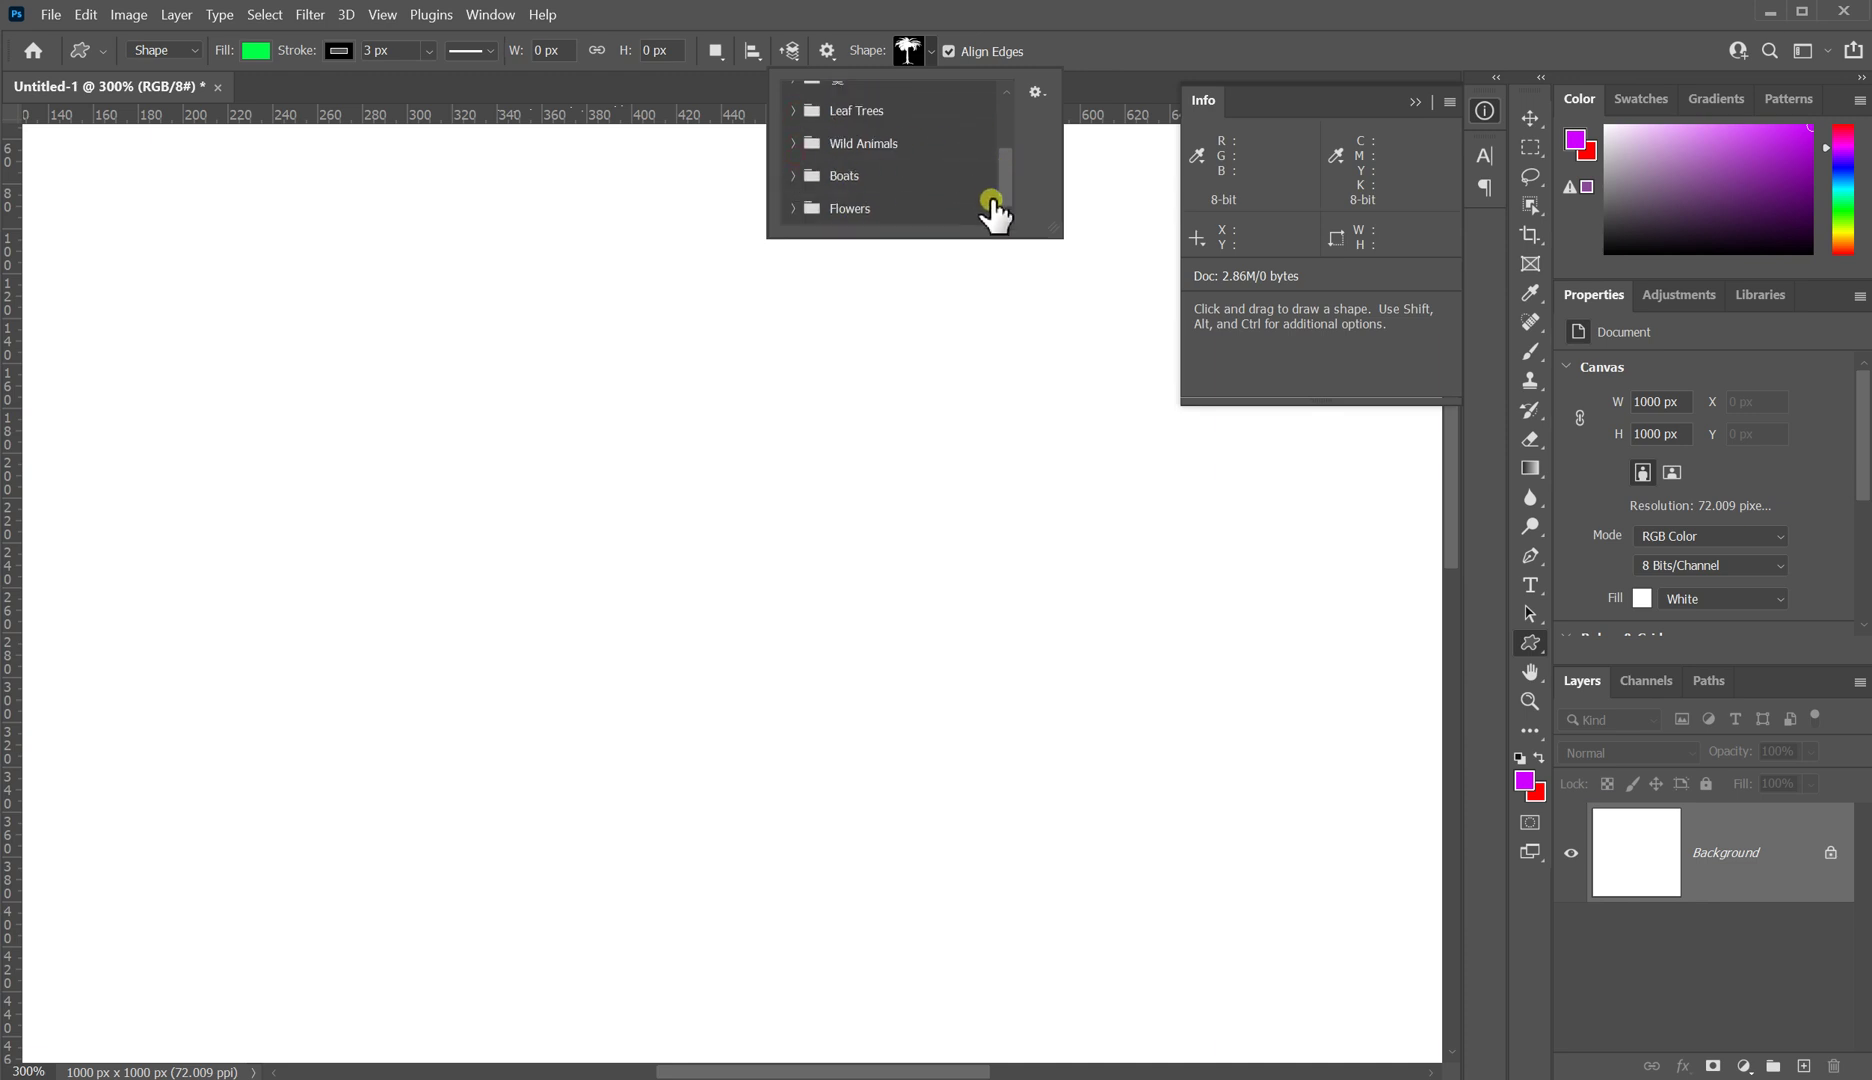
drag(1002, 176, 1016, 94)
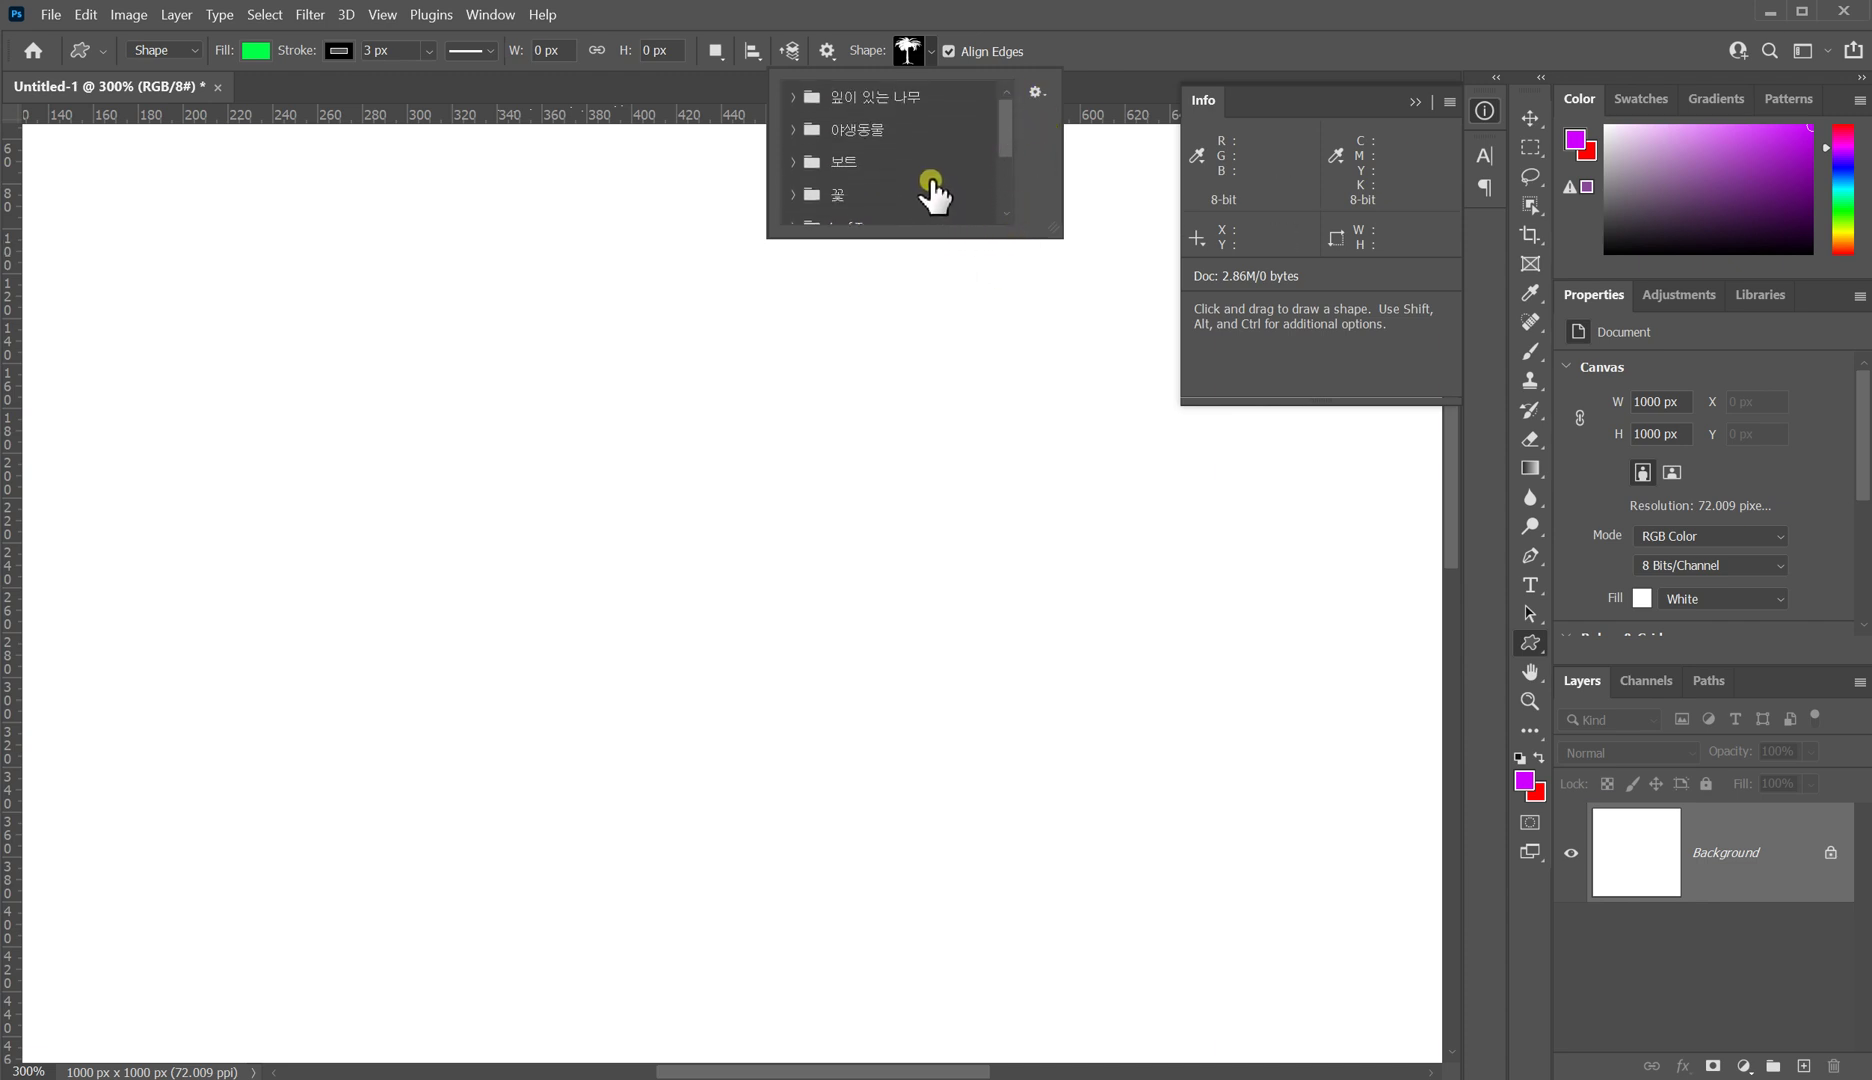
Step: Draw a kangaroo about 274 × 217 px on the canvas, using the custom shape from the 야생동물 group
click(795, 131)
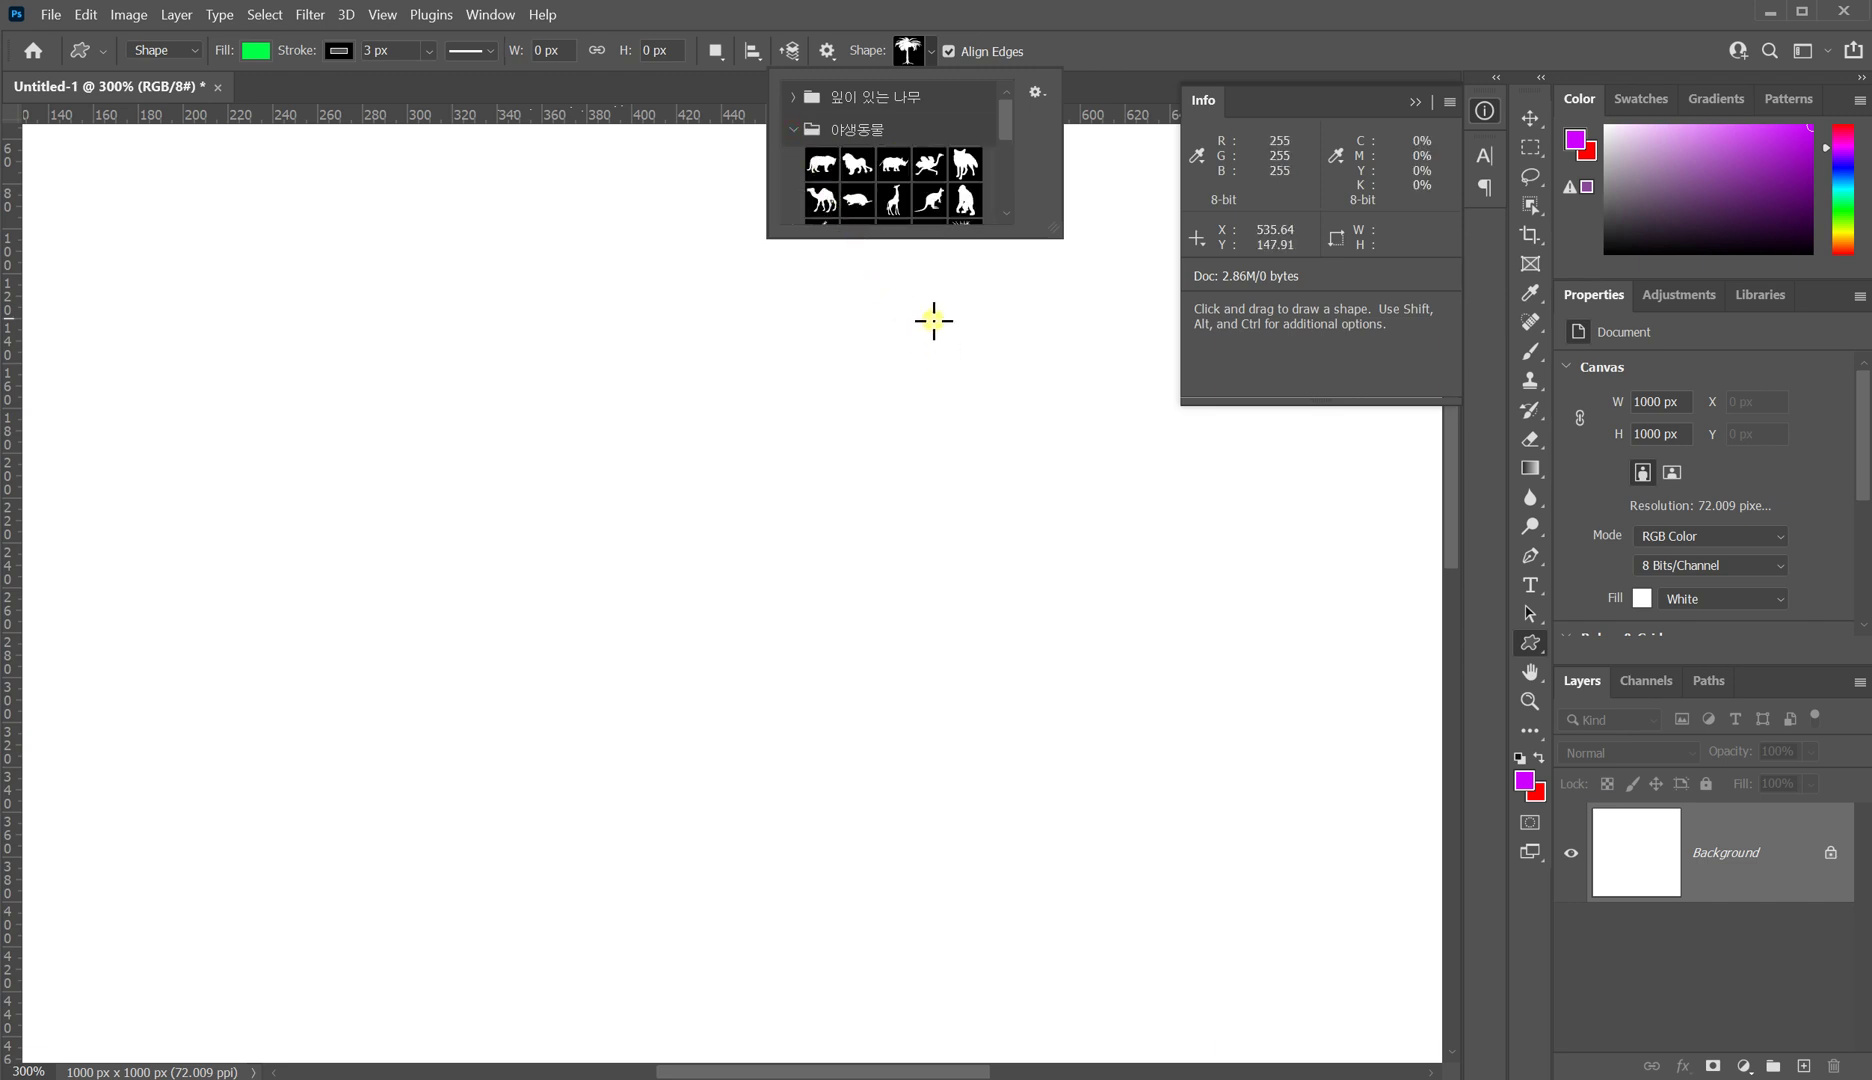
click(931, 203)
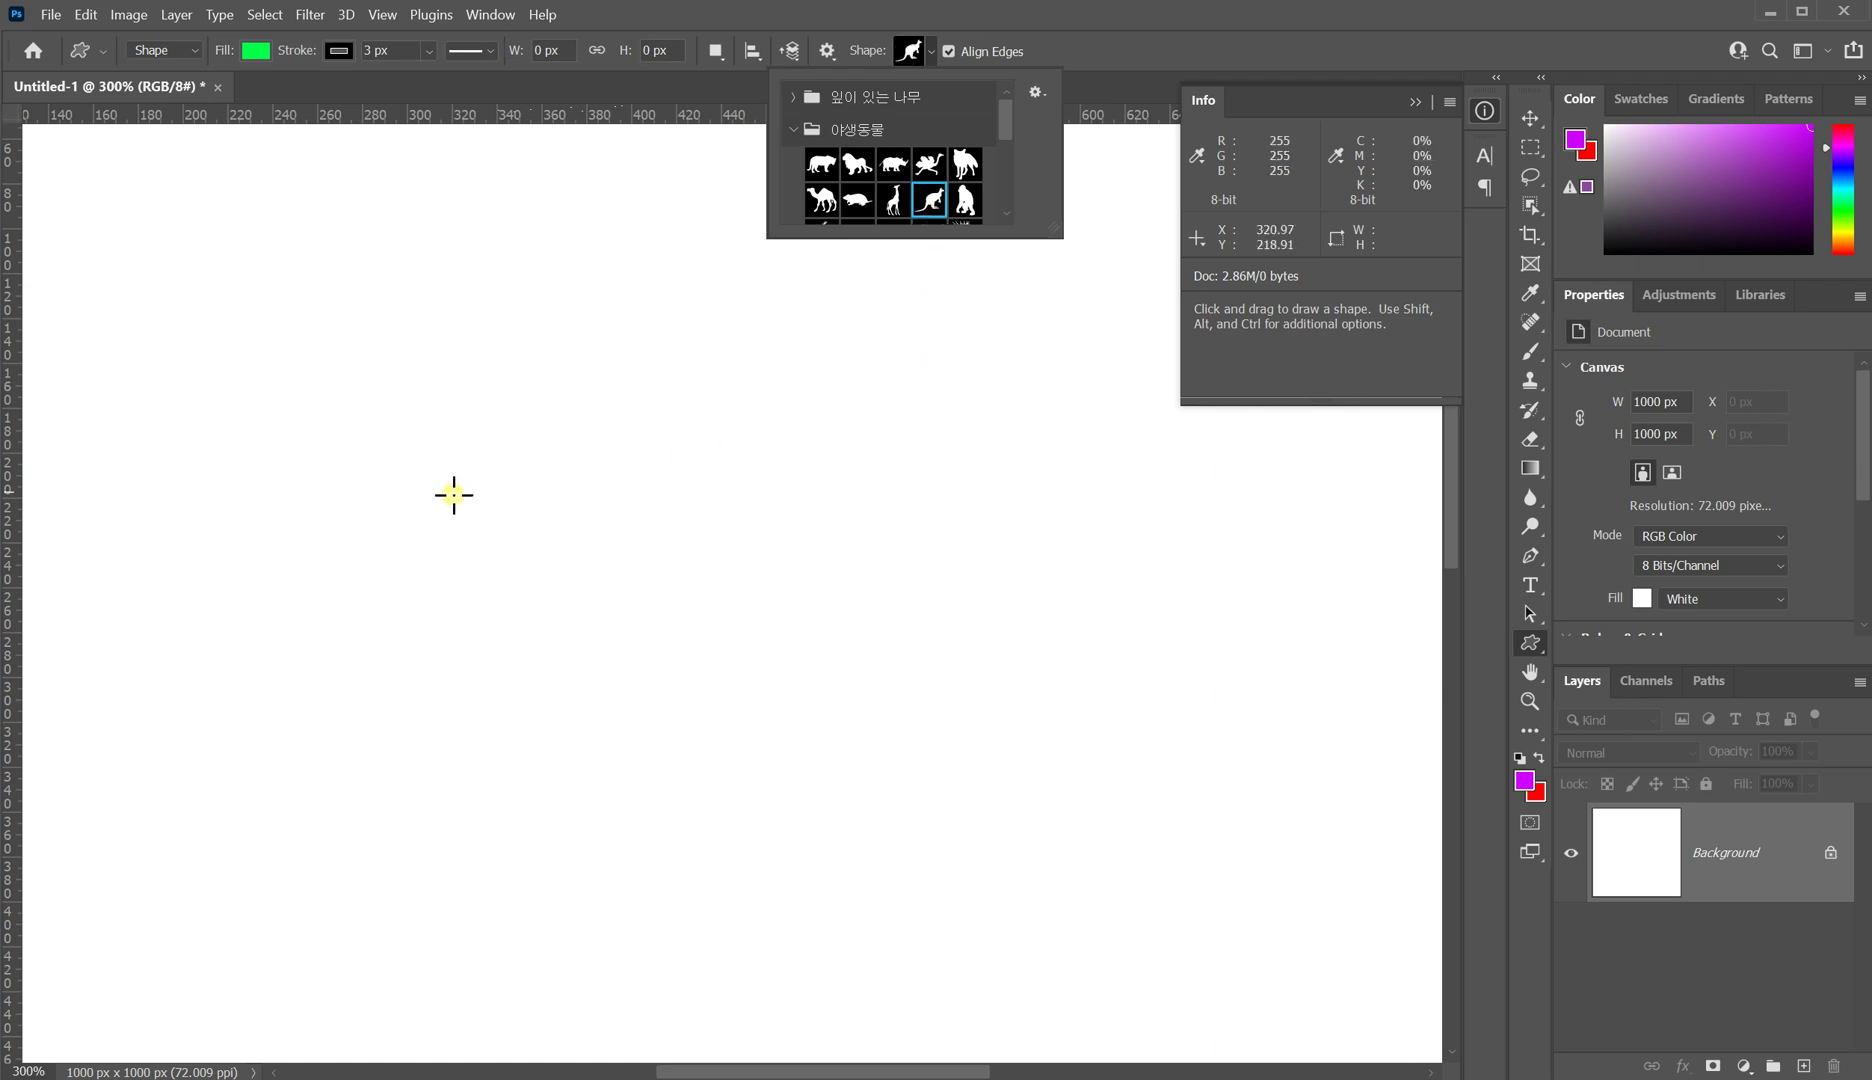
drag(353, 429, 966, 940)
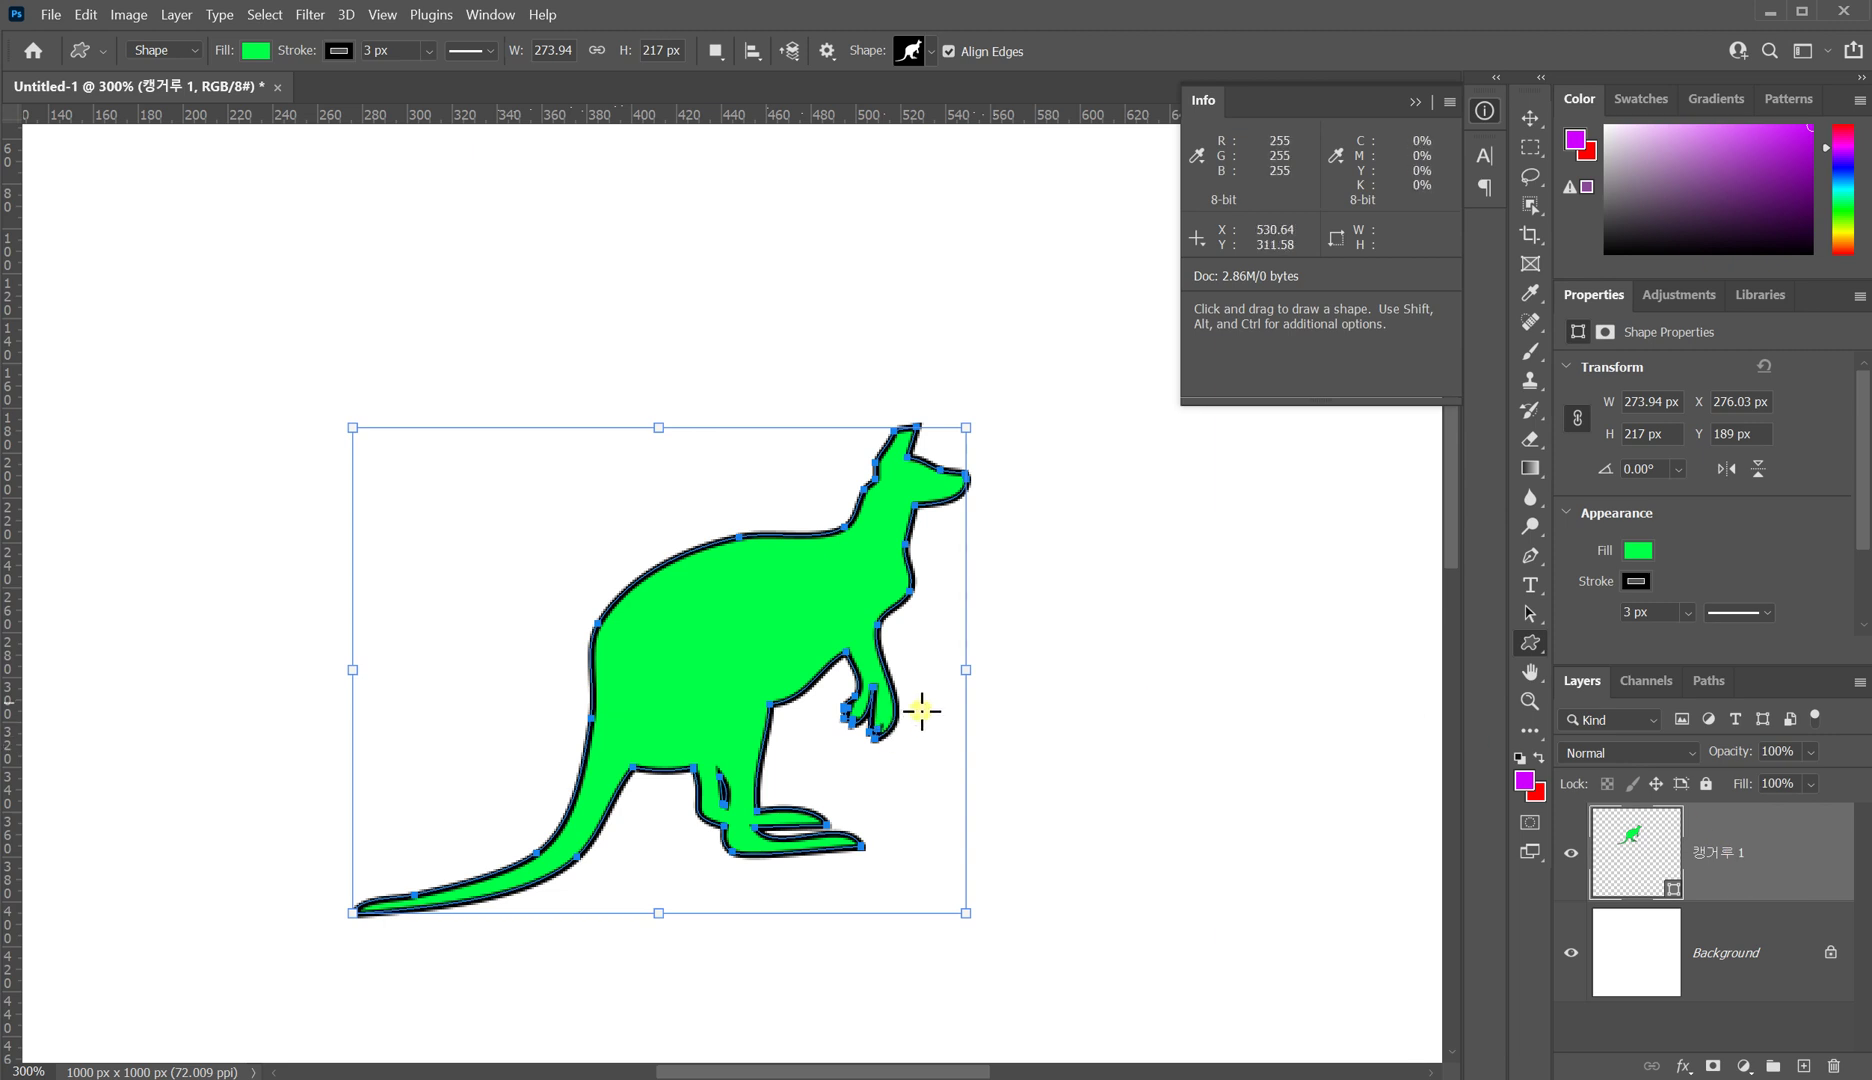
Step: Draw an ostrich custom shape about 304 × 223 px to the right of the kangaroo
click(932, 51)
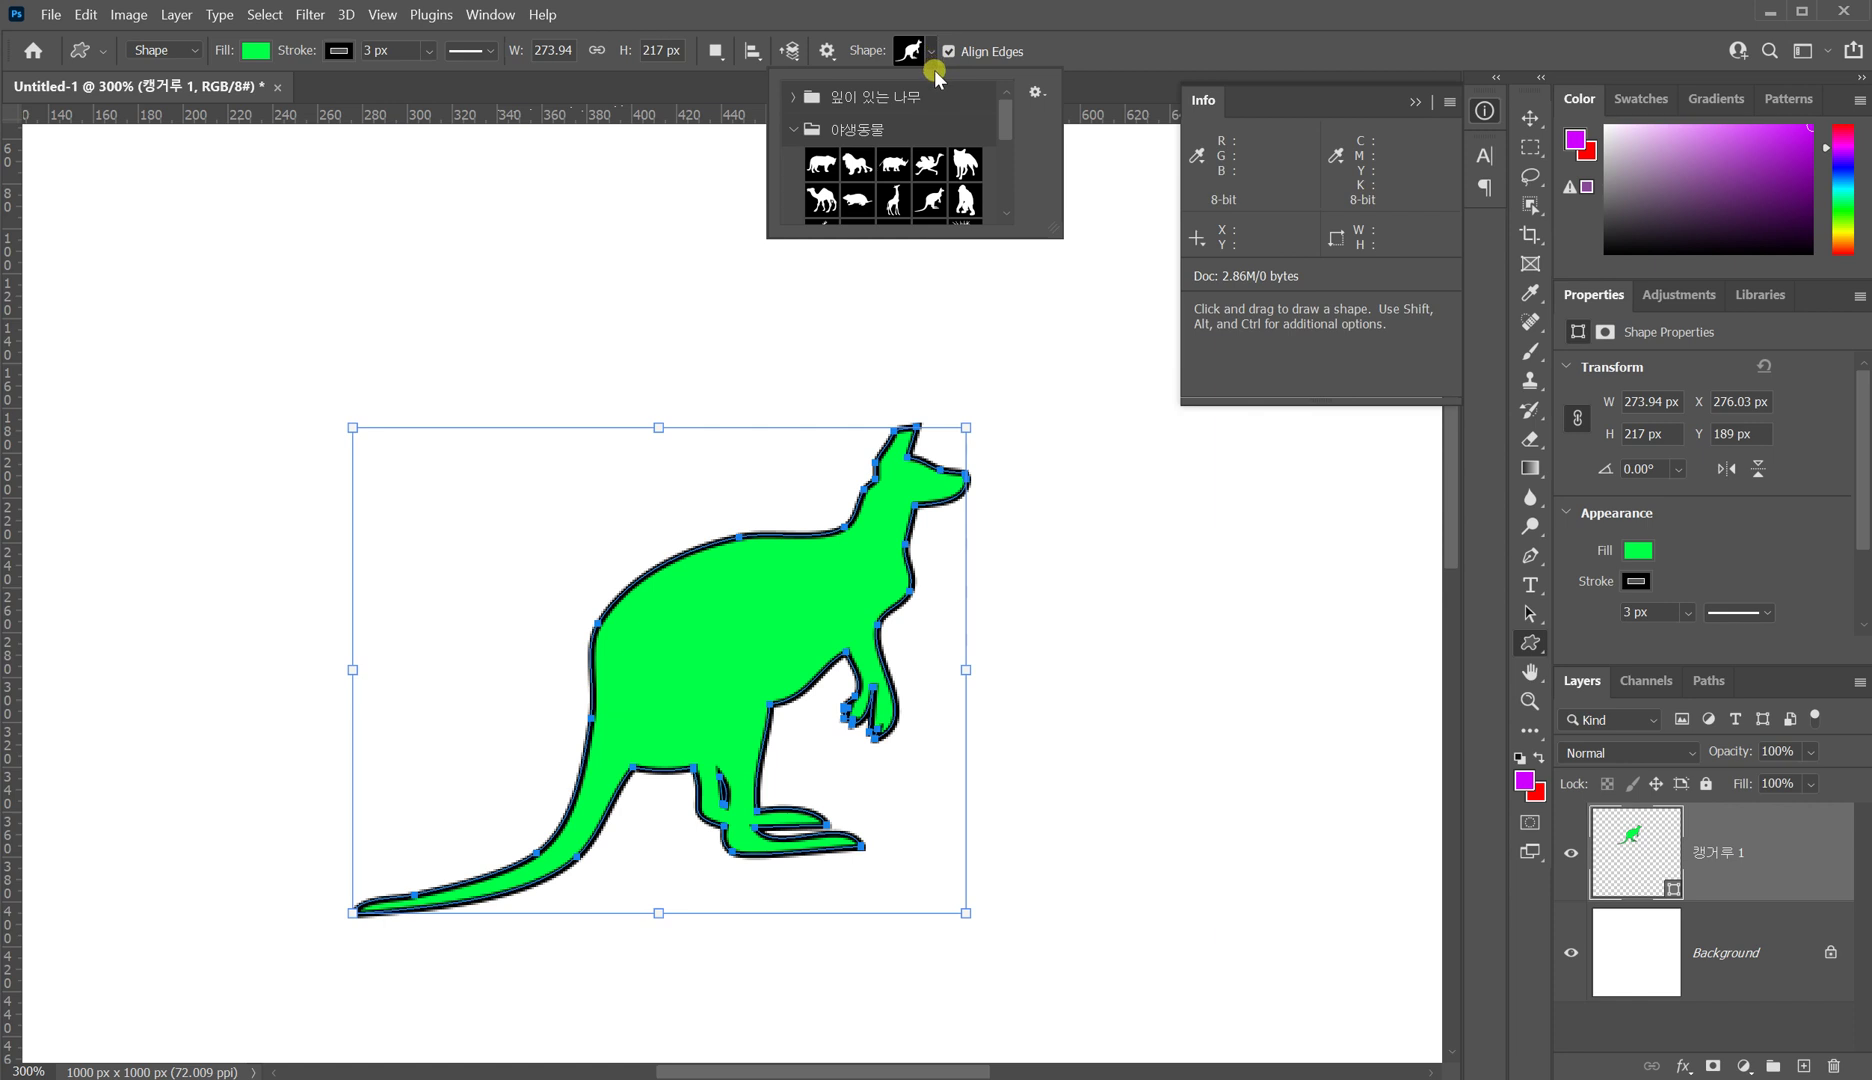
click(930, 166)
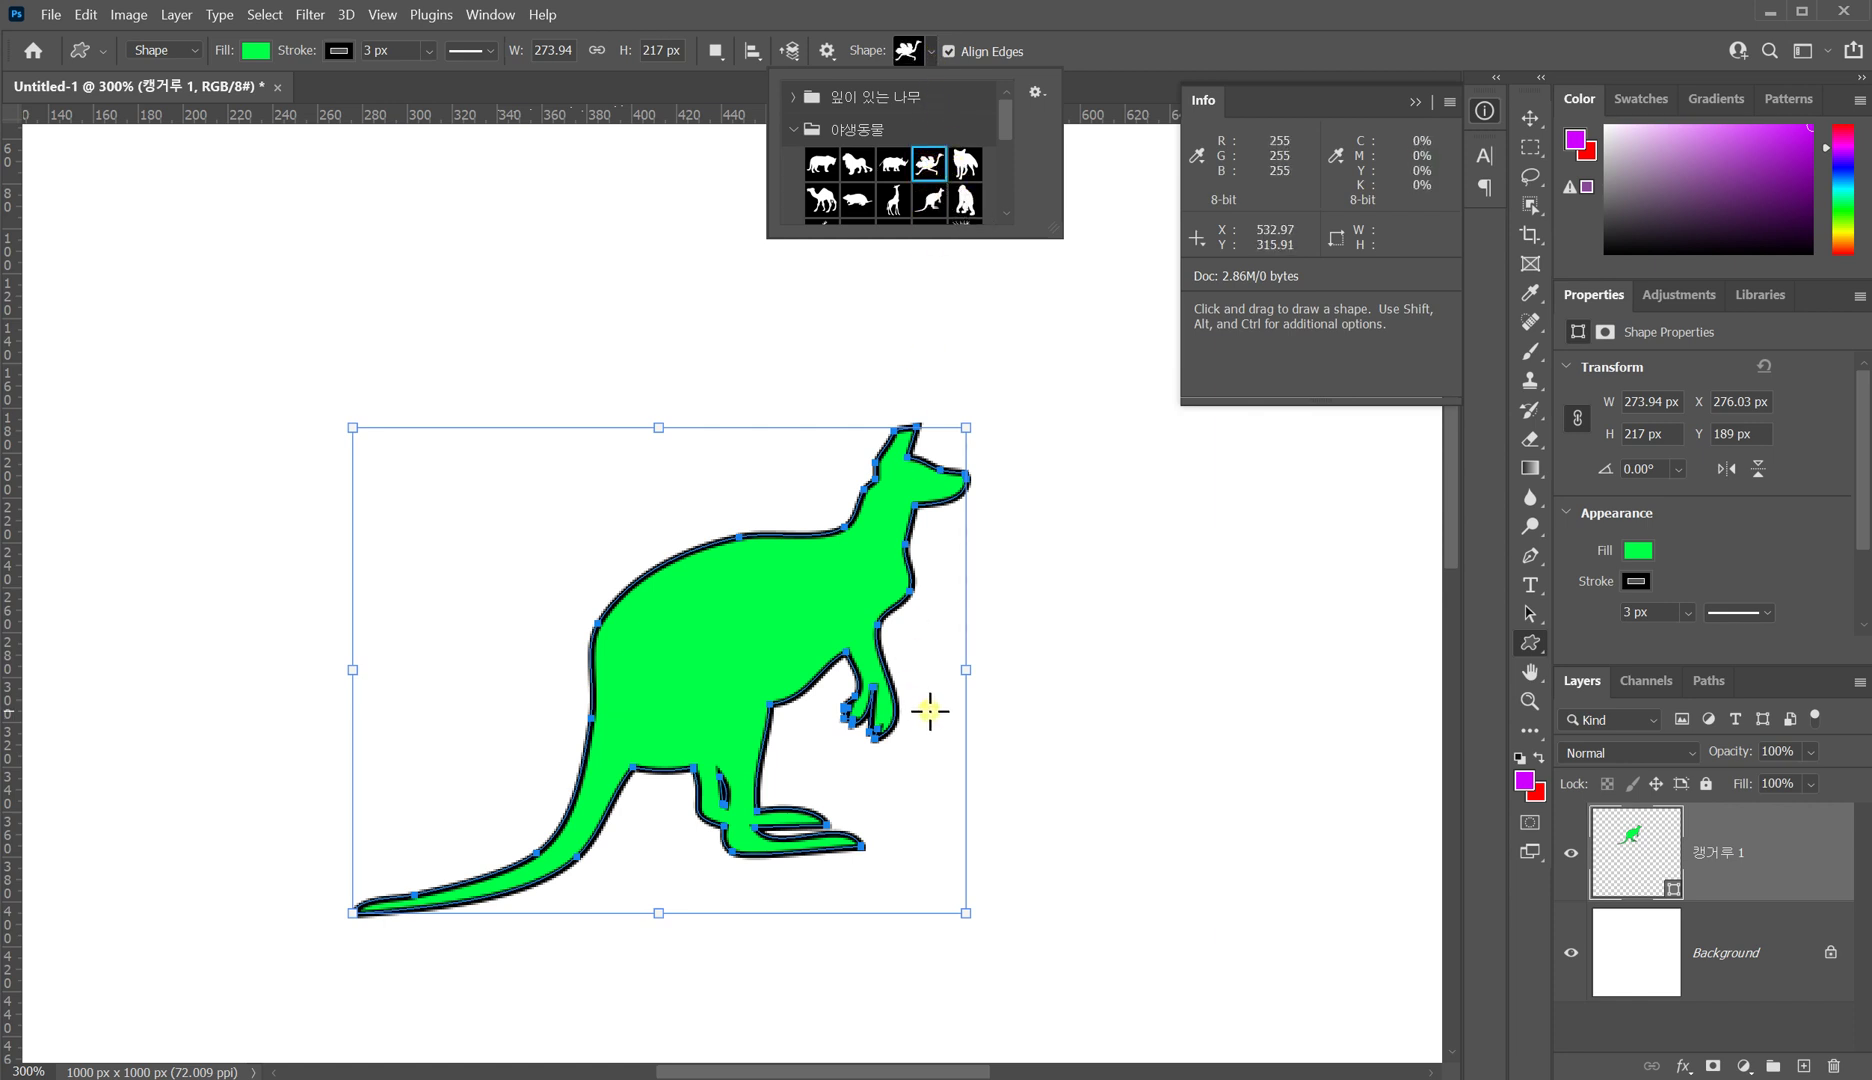
drag(934, 710, 539, 690)
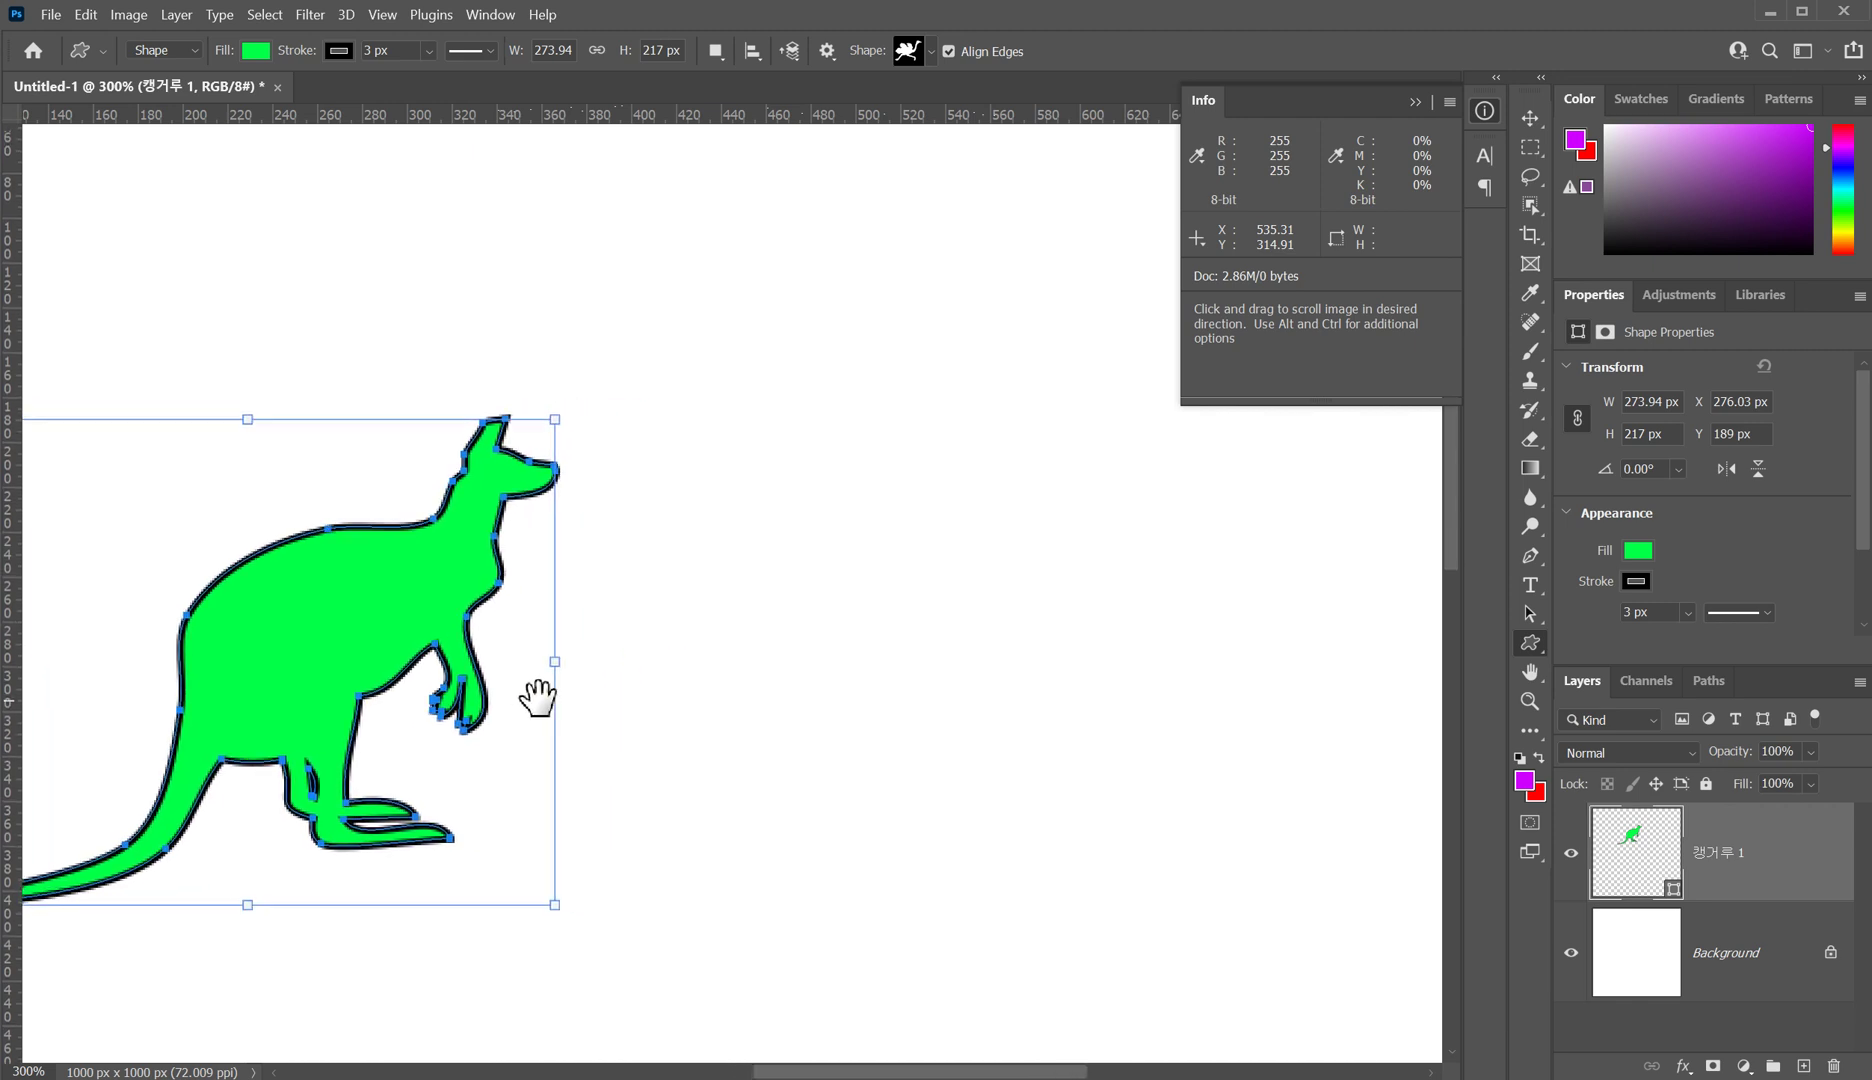
drag(651, 266, 1331, 920)
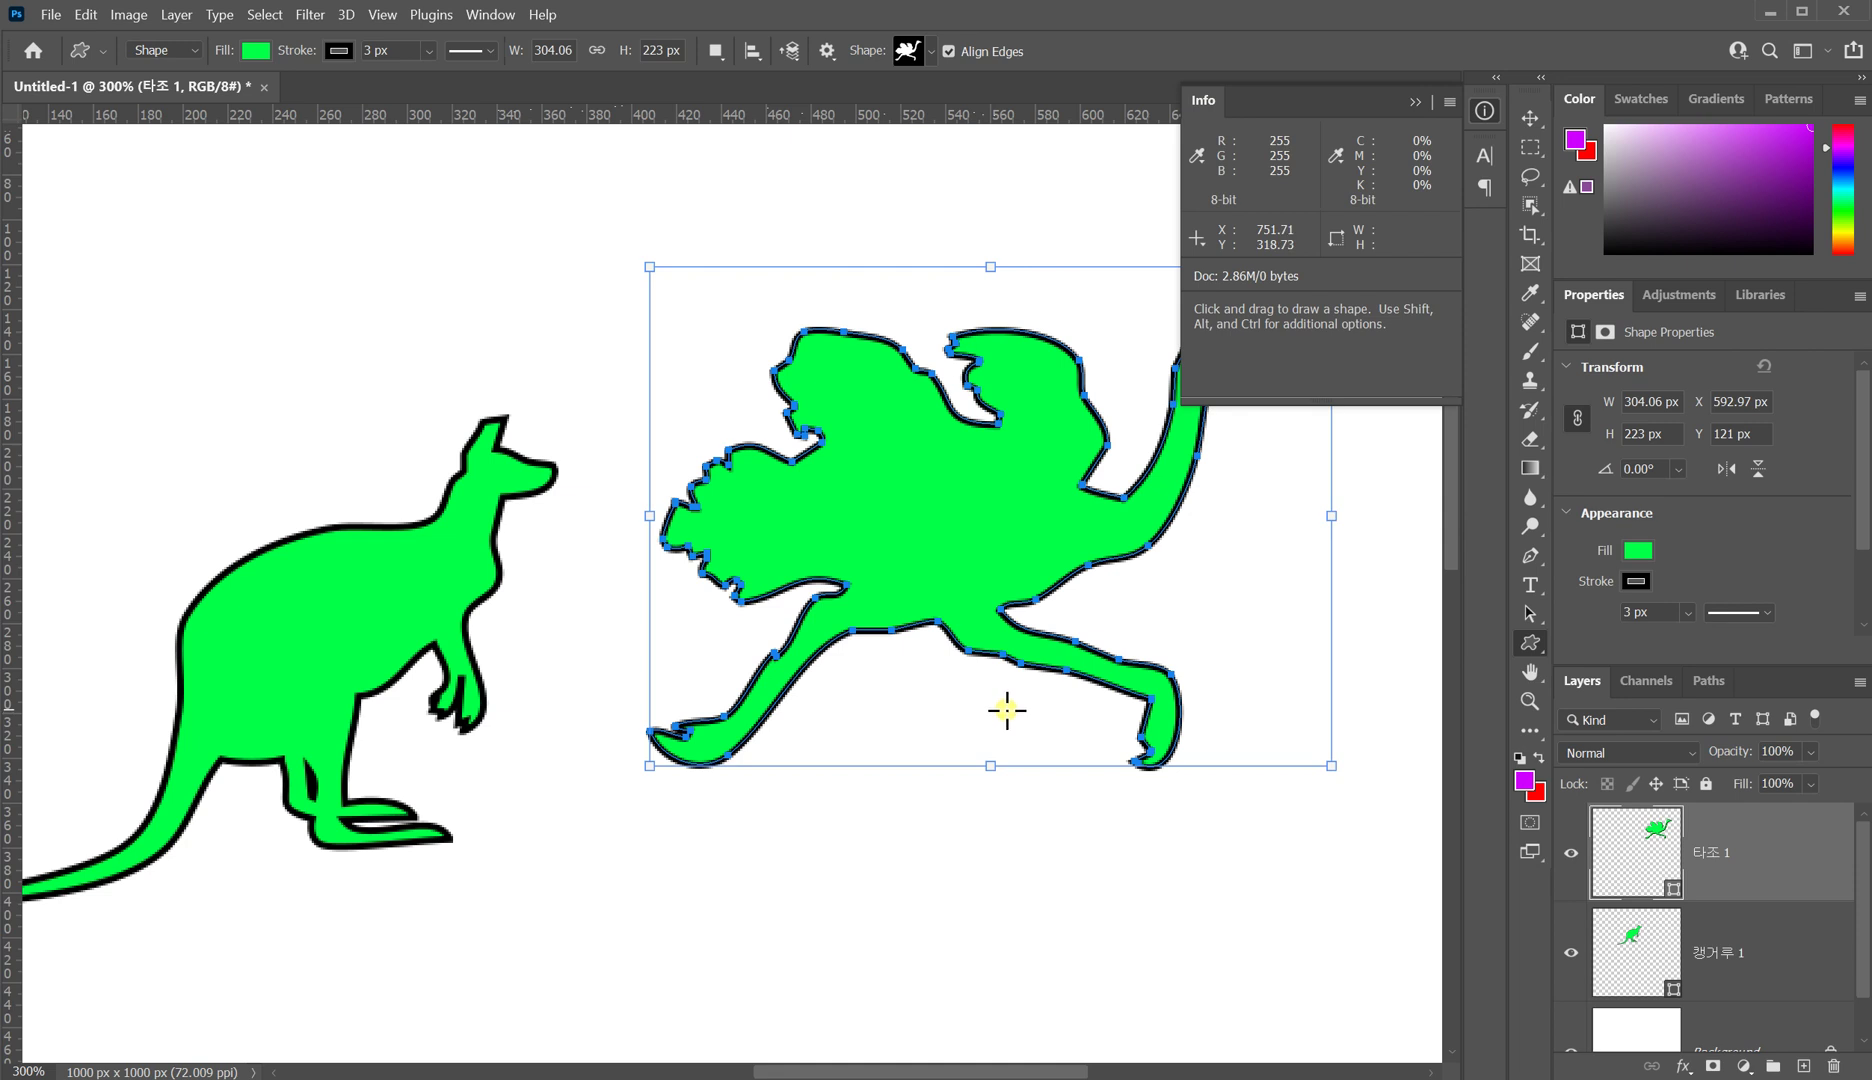
Step: Move the ostrich down and left so it stands closer to the kangaroo
key(v)
drag(1041, 669, 955, 800)
key(u)
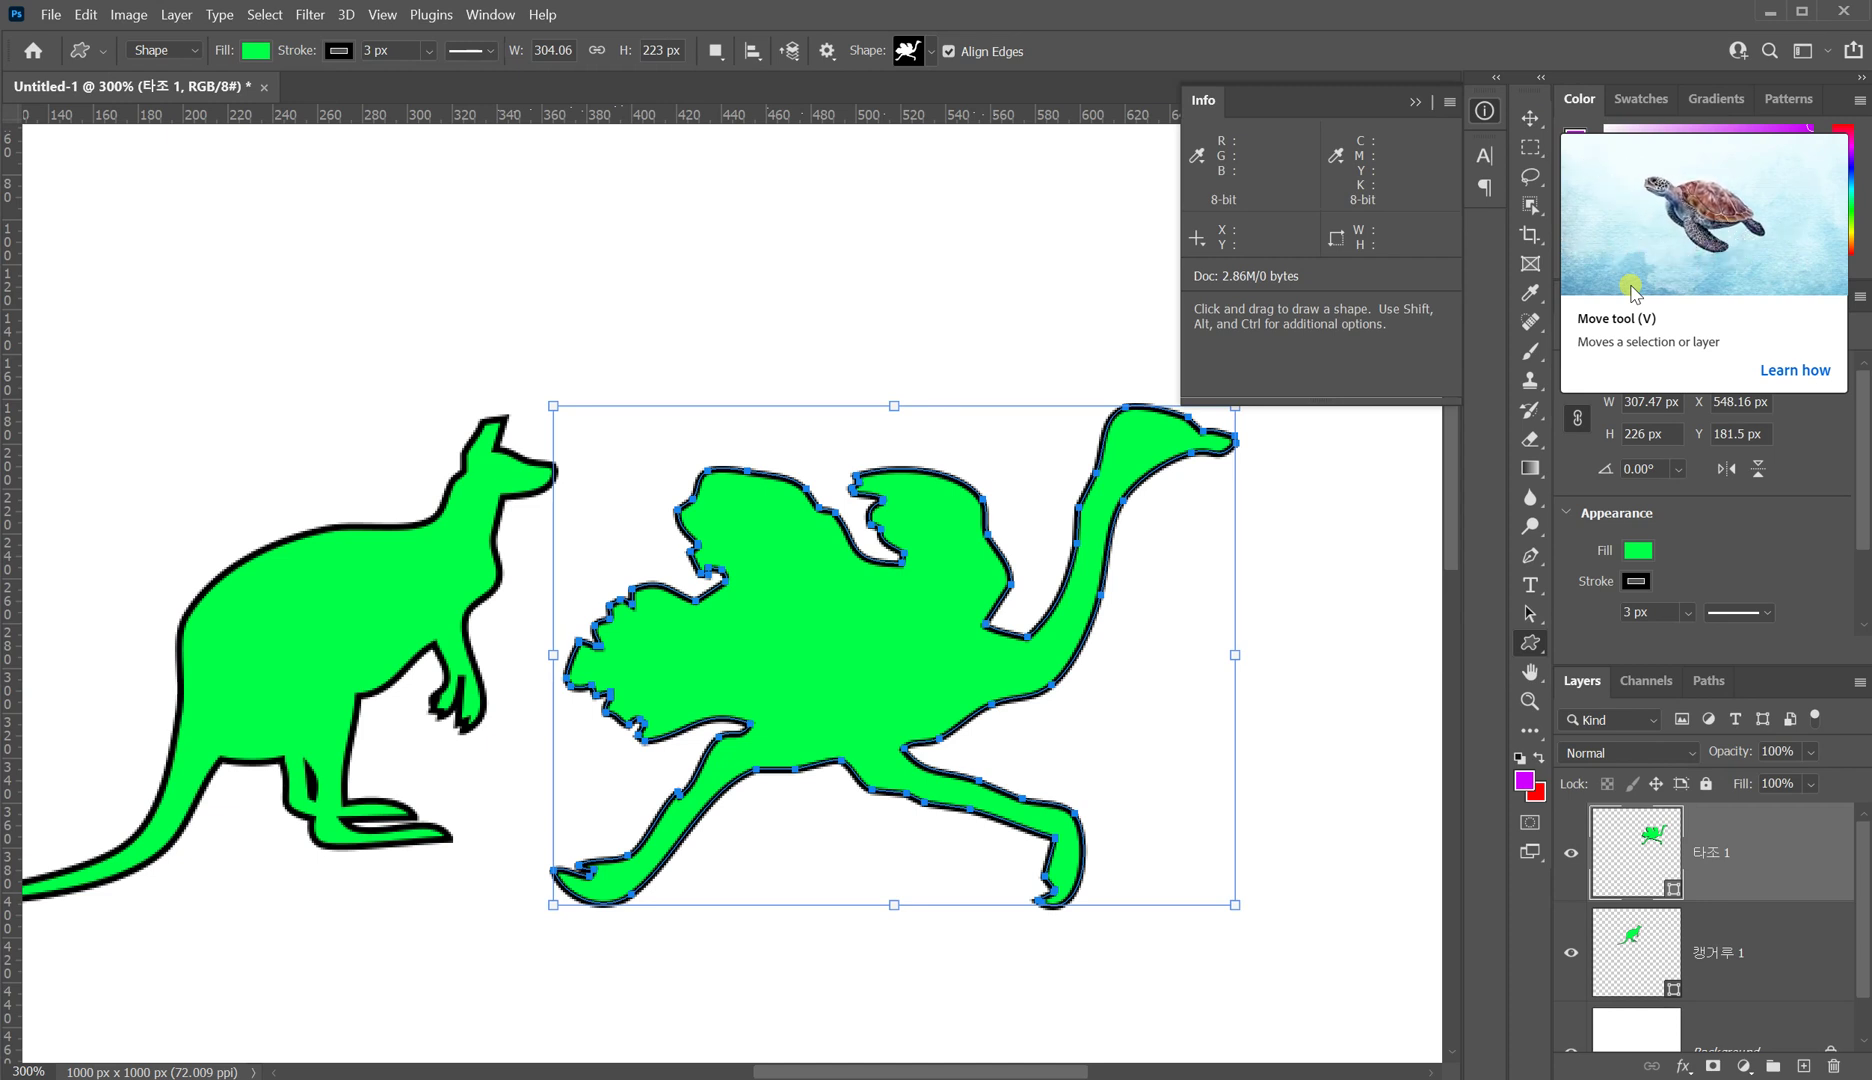
Step: Try to flip the ostrich horizontally with Free Transform from the Rectangular Marquee tool and shift it up and right
click(1530, 147)
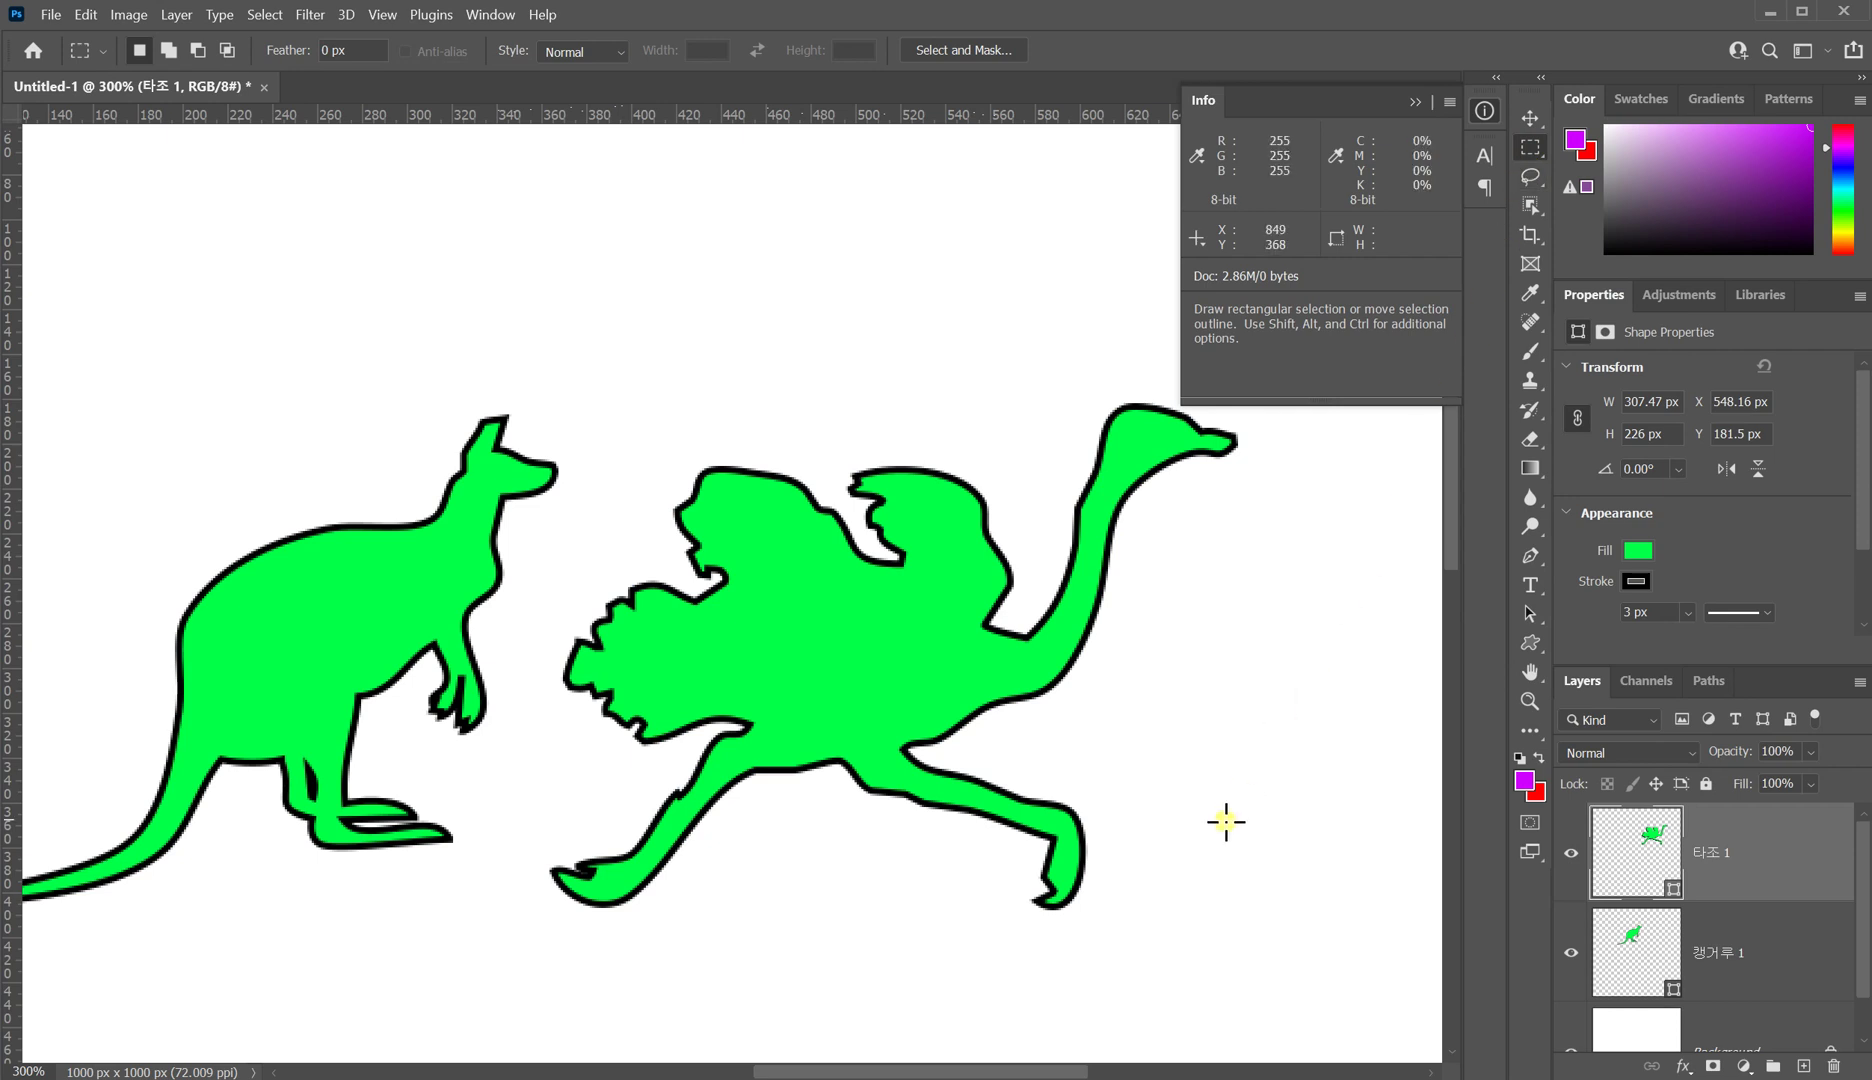
key(ctrl+t)
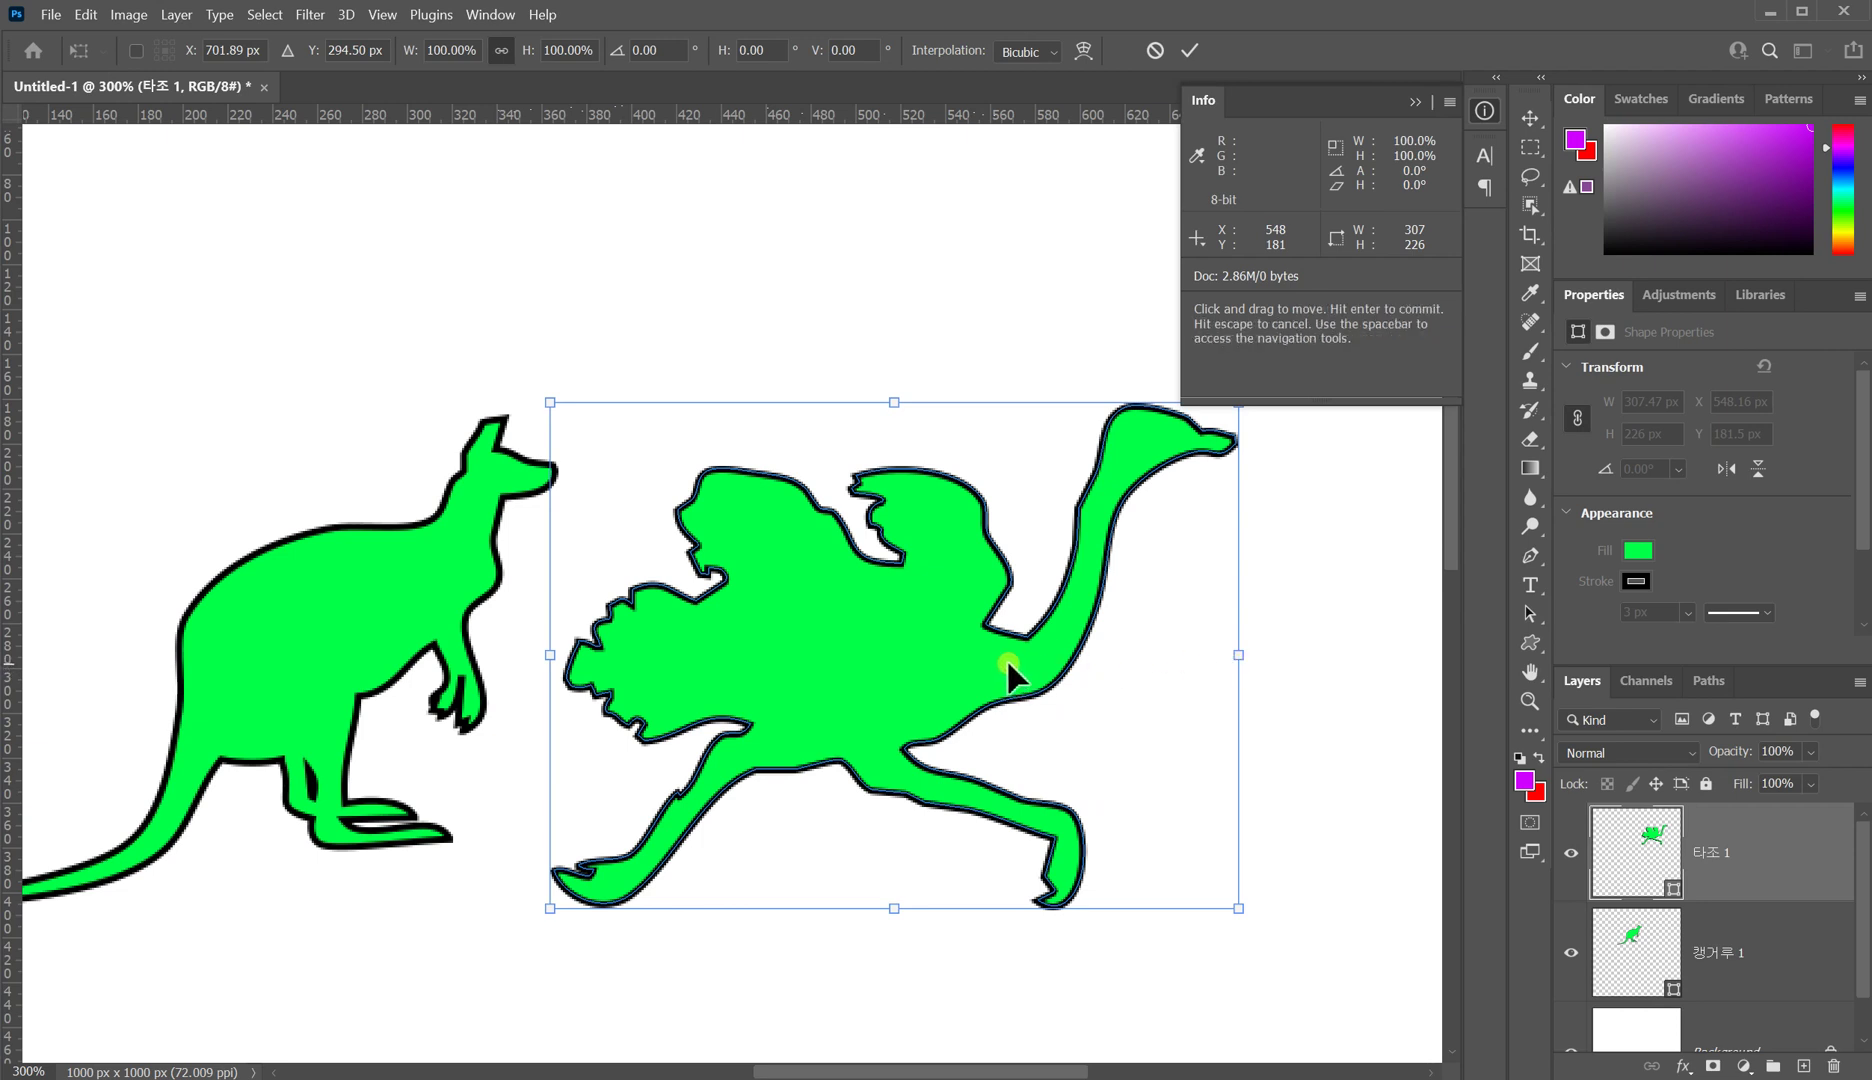
right_click(1031, 666)
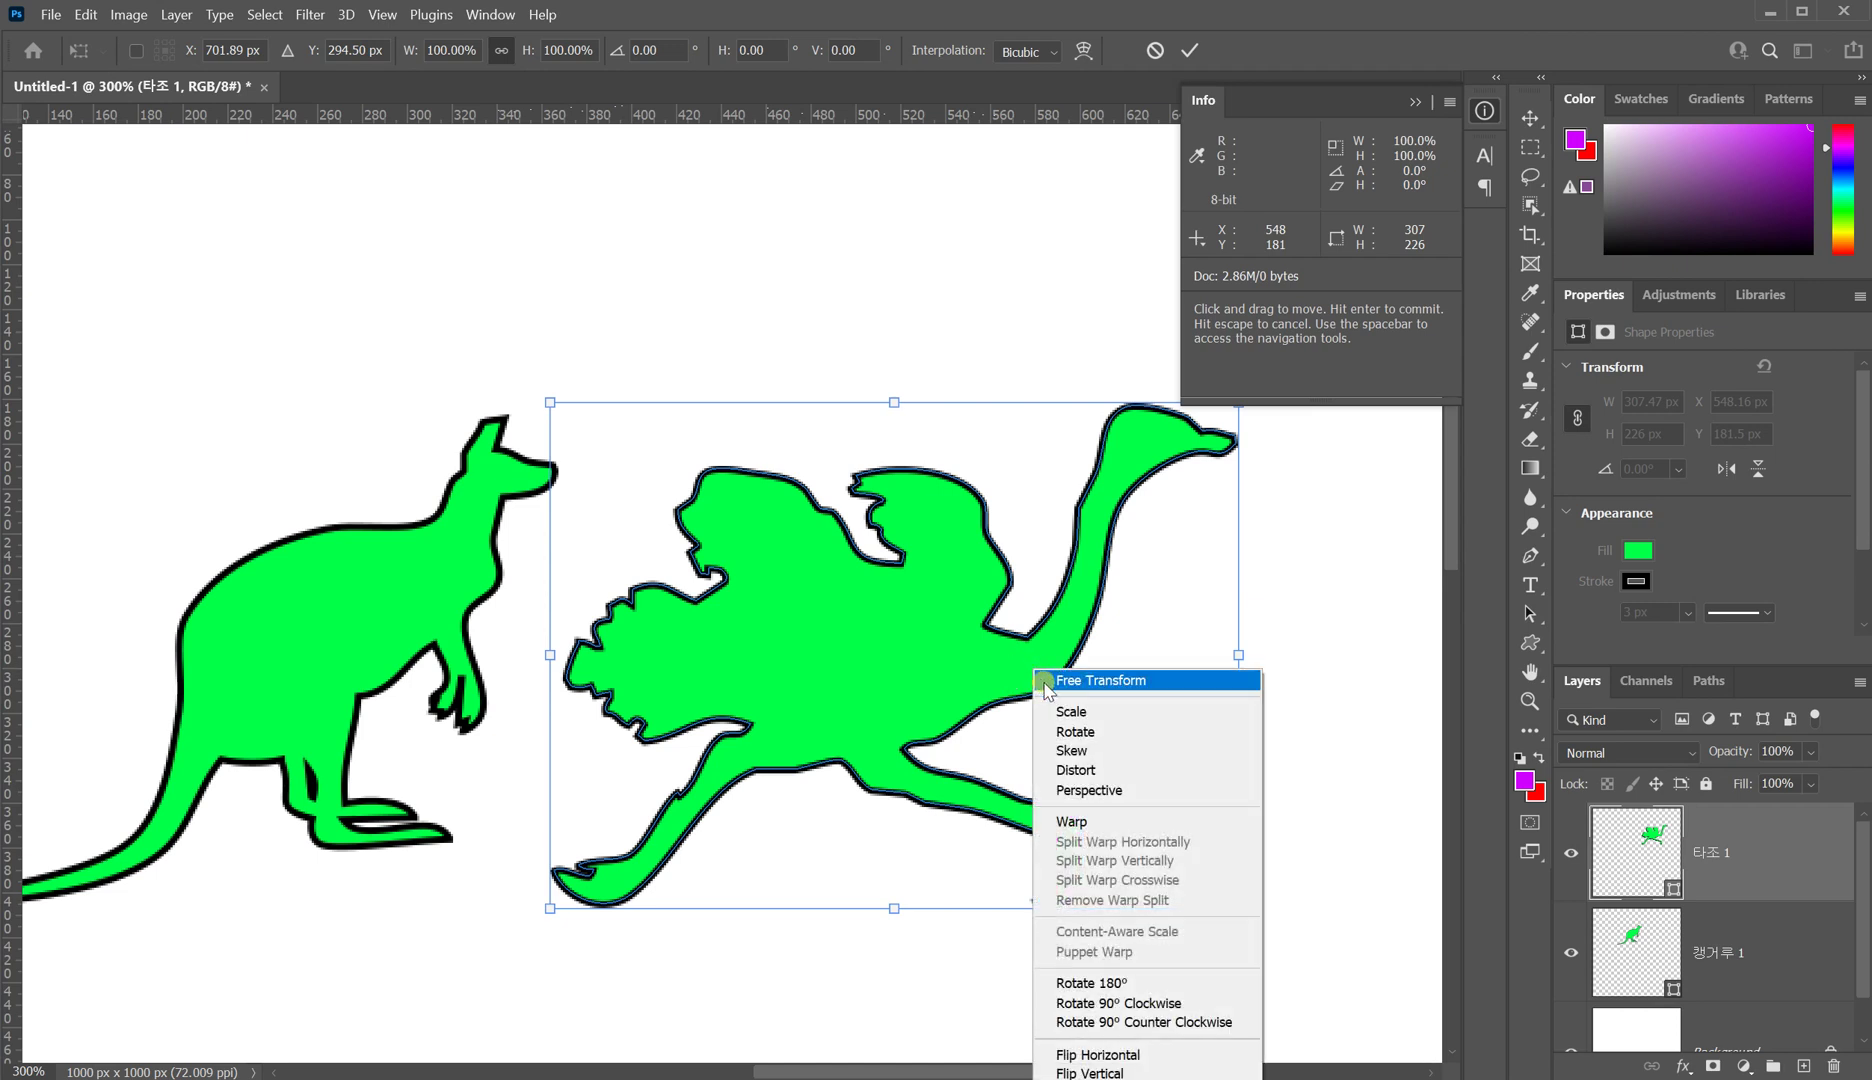
click(1097, 1055)
drag(973, 697, 1031, 652)
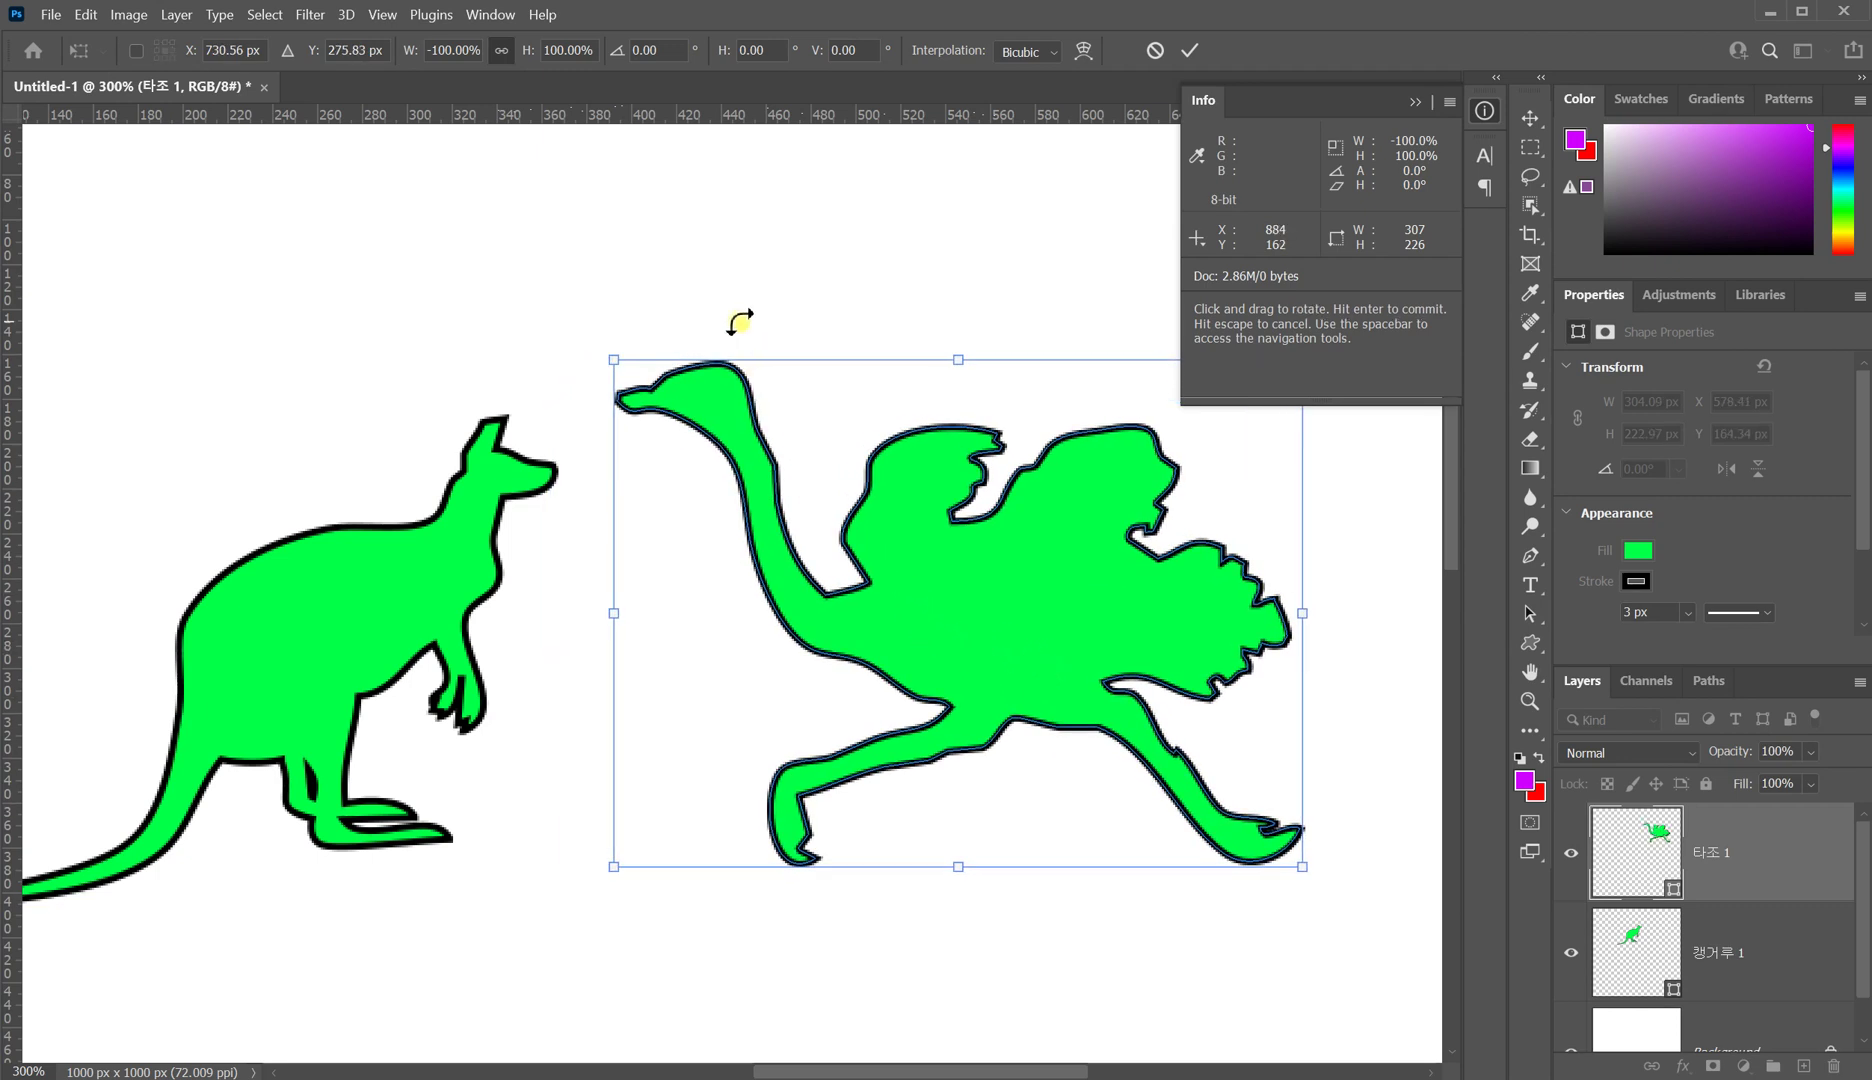
key(Escape)
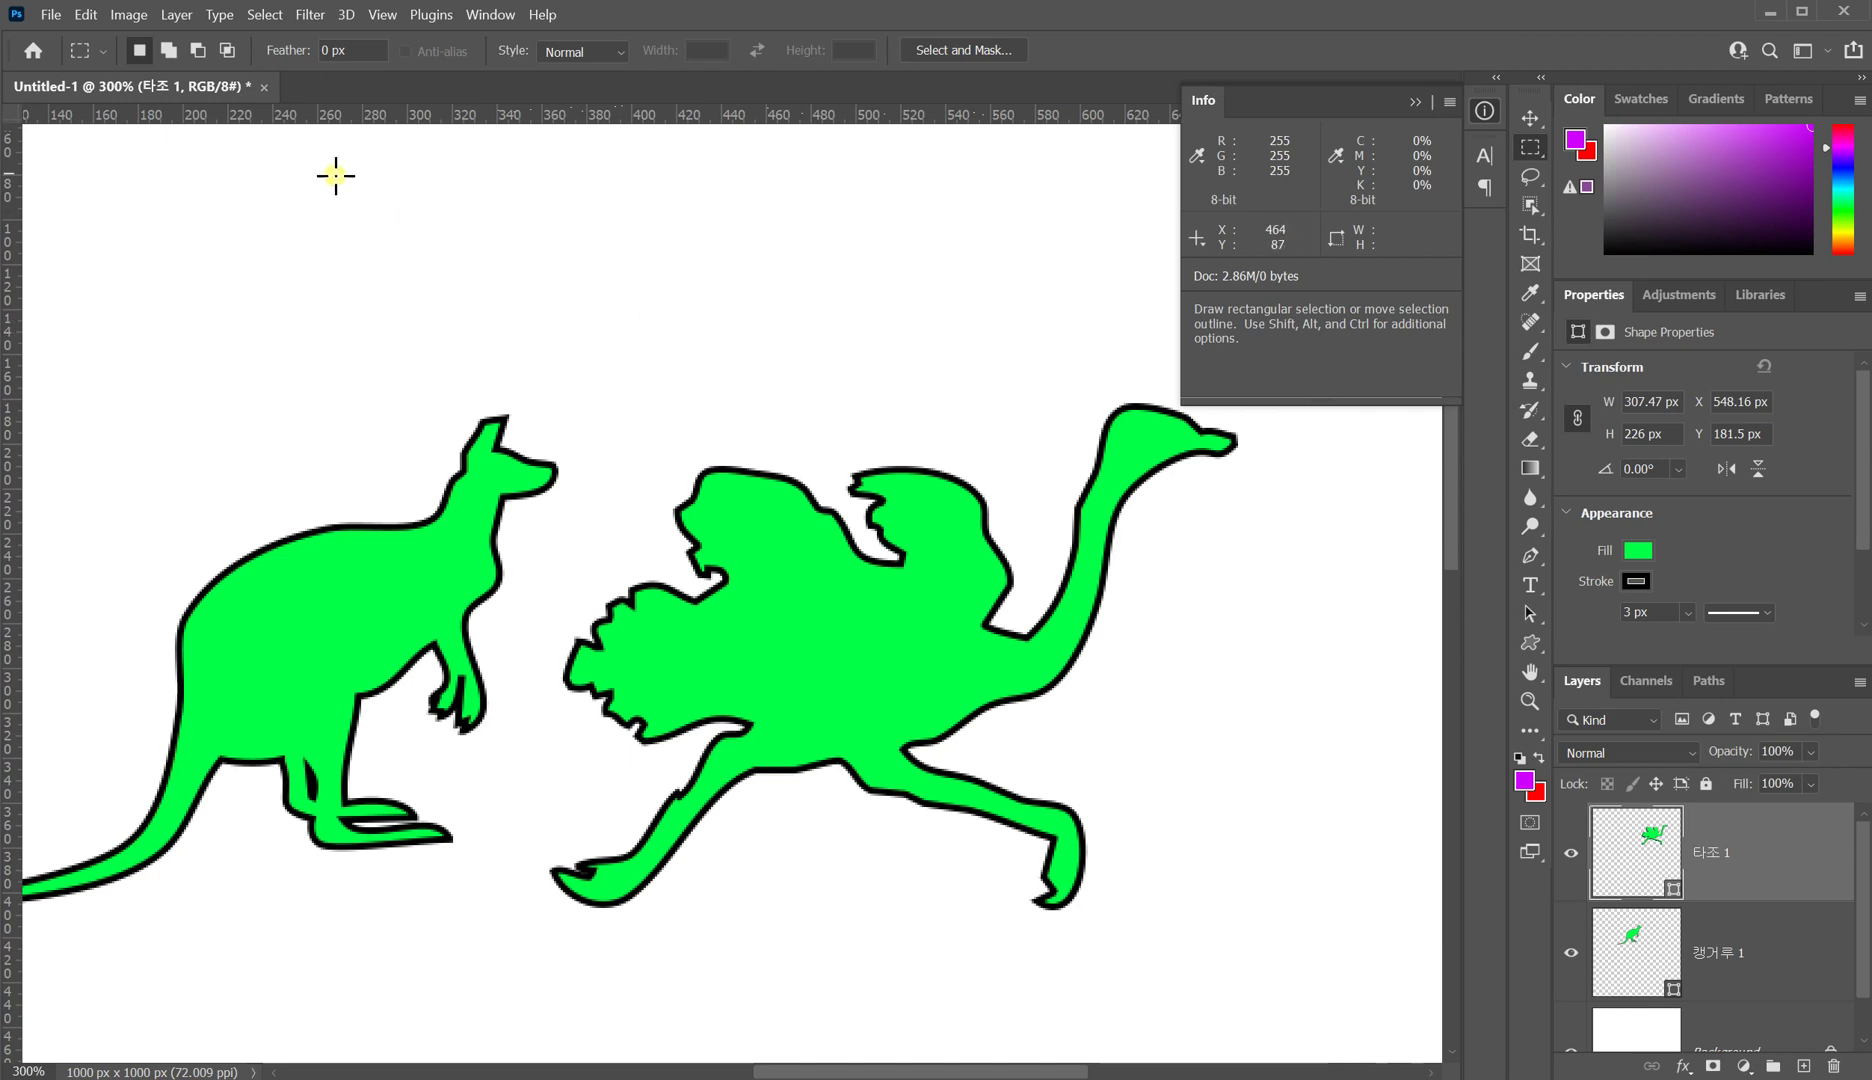
click(130, 15)
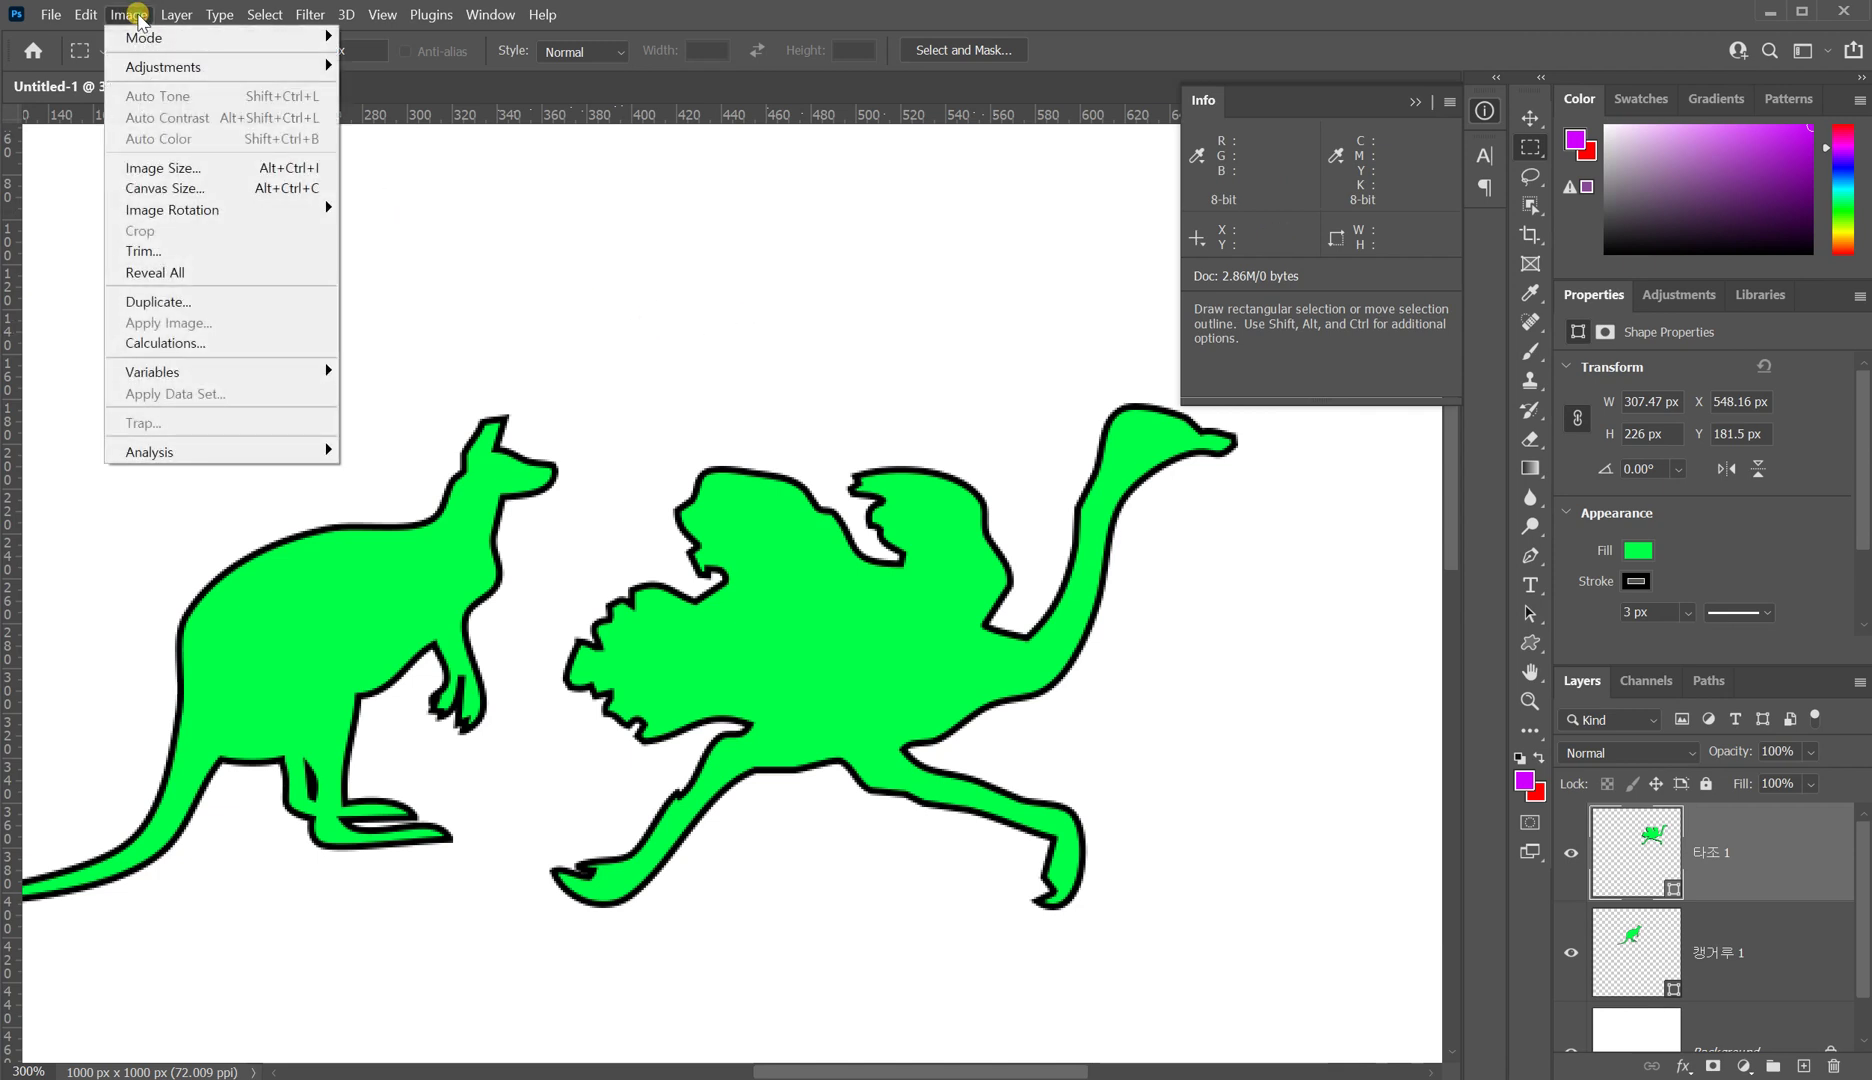
mouse_move(87, 17)
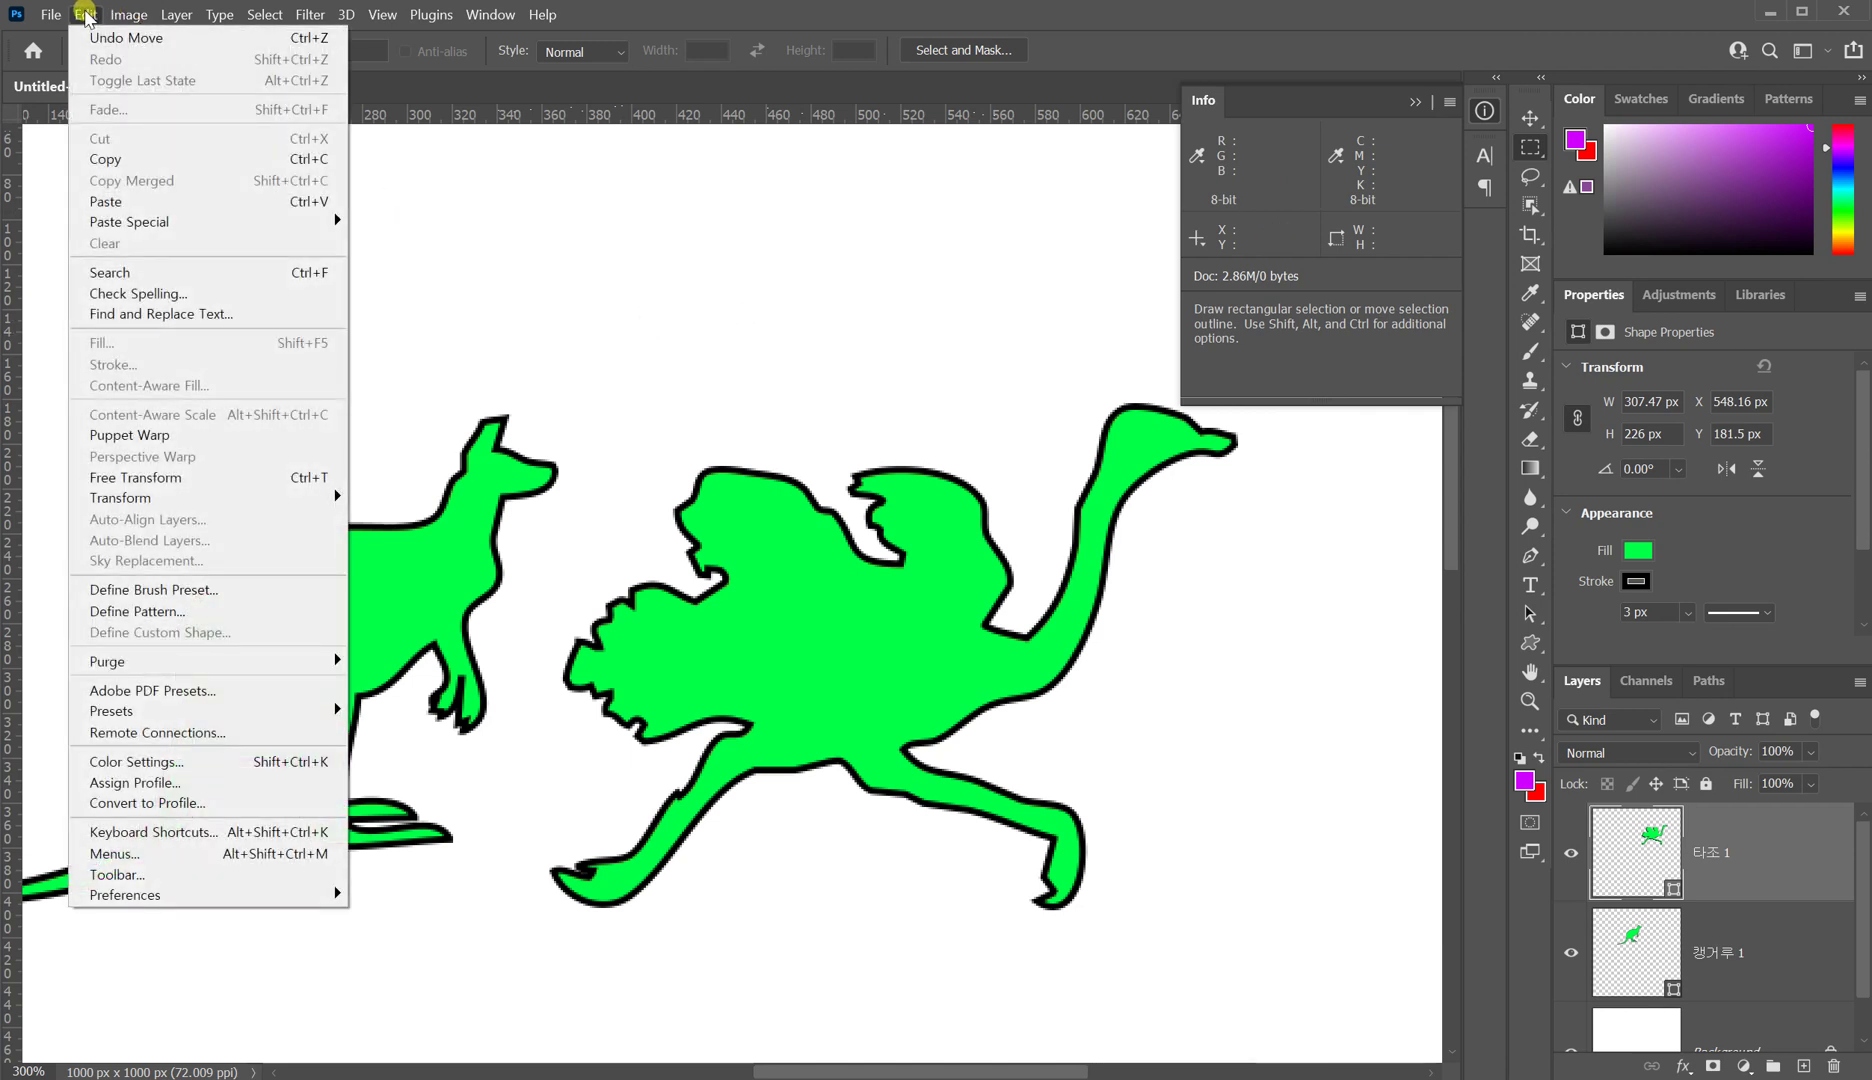
mouse_move(137, 504)
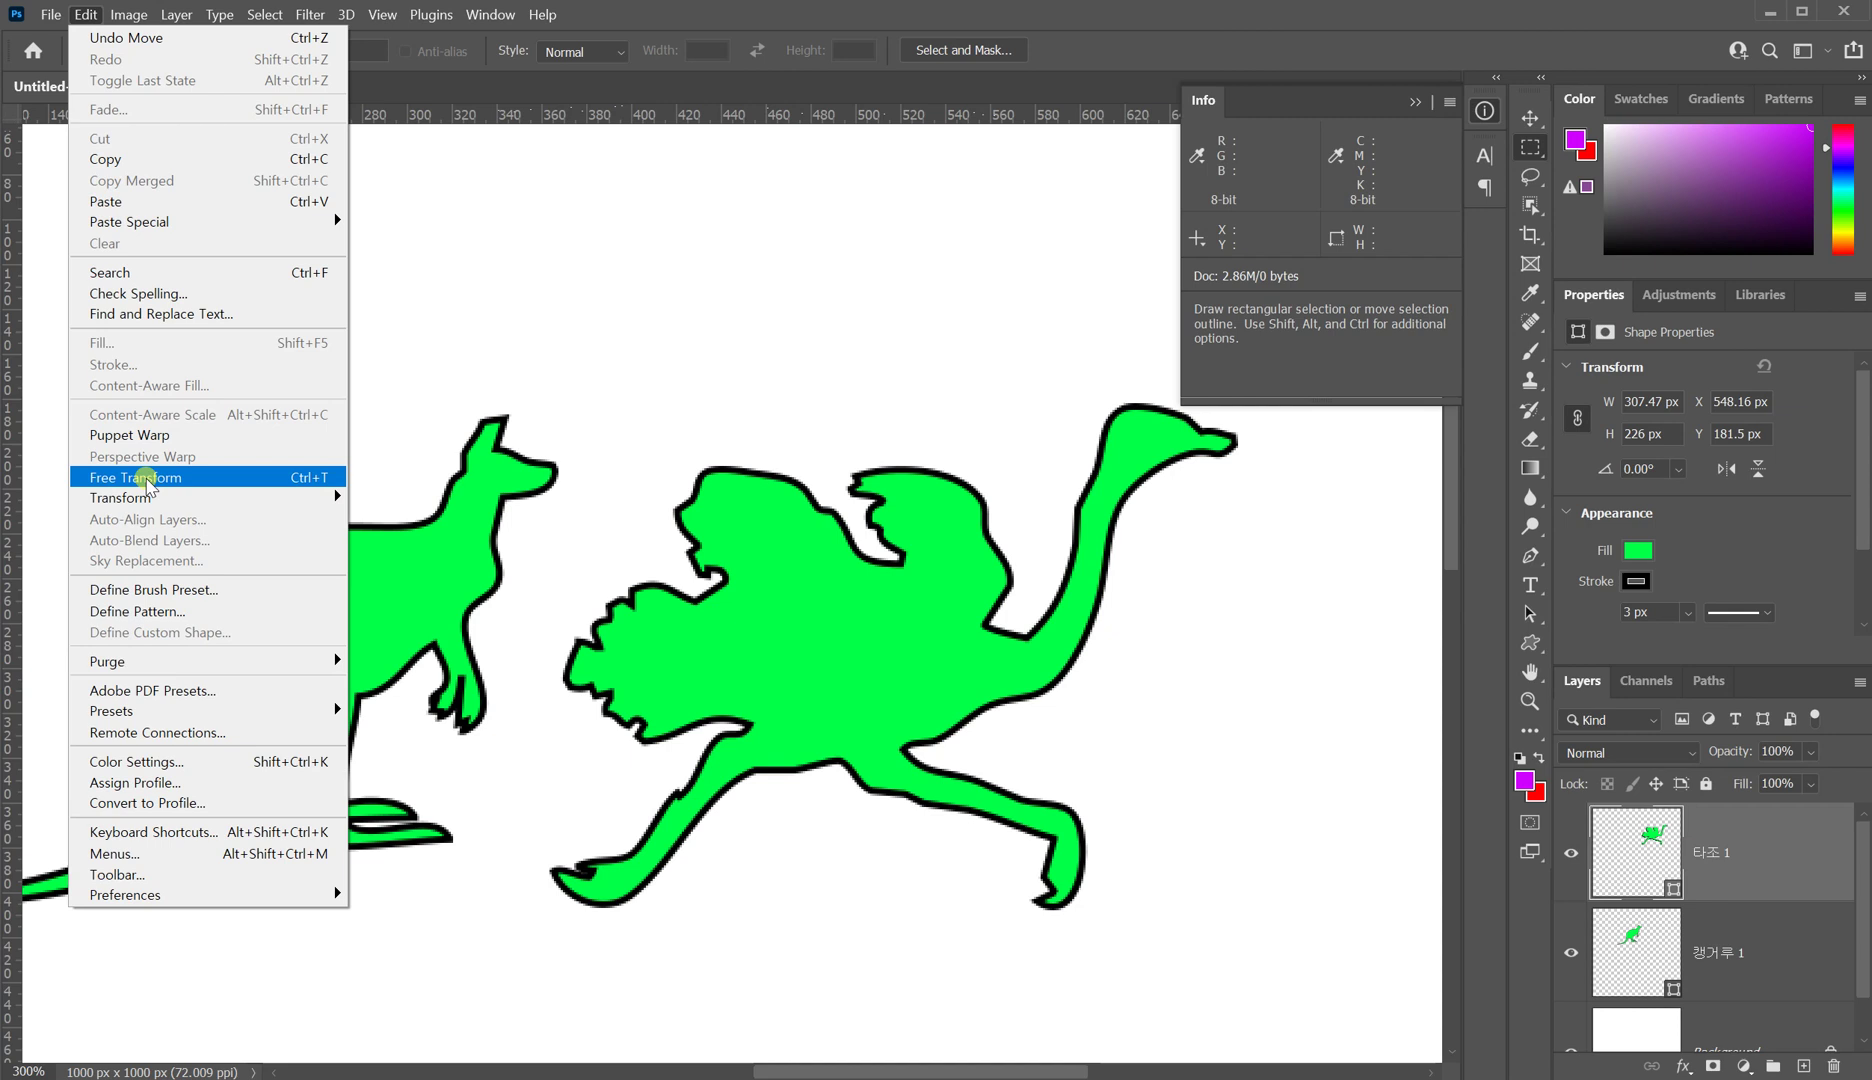
click(935, 445)
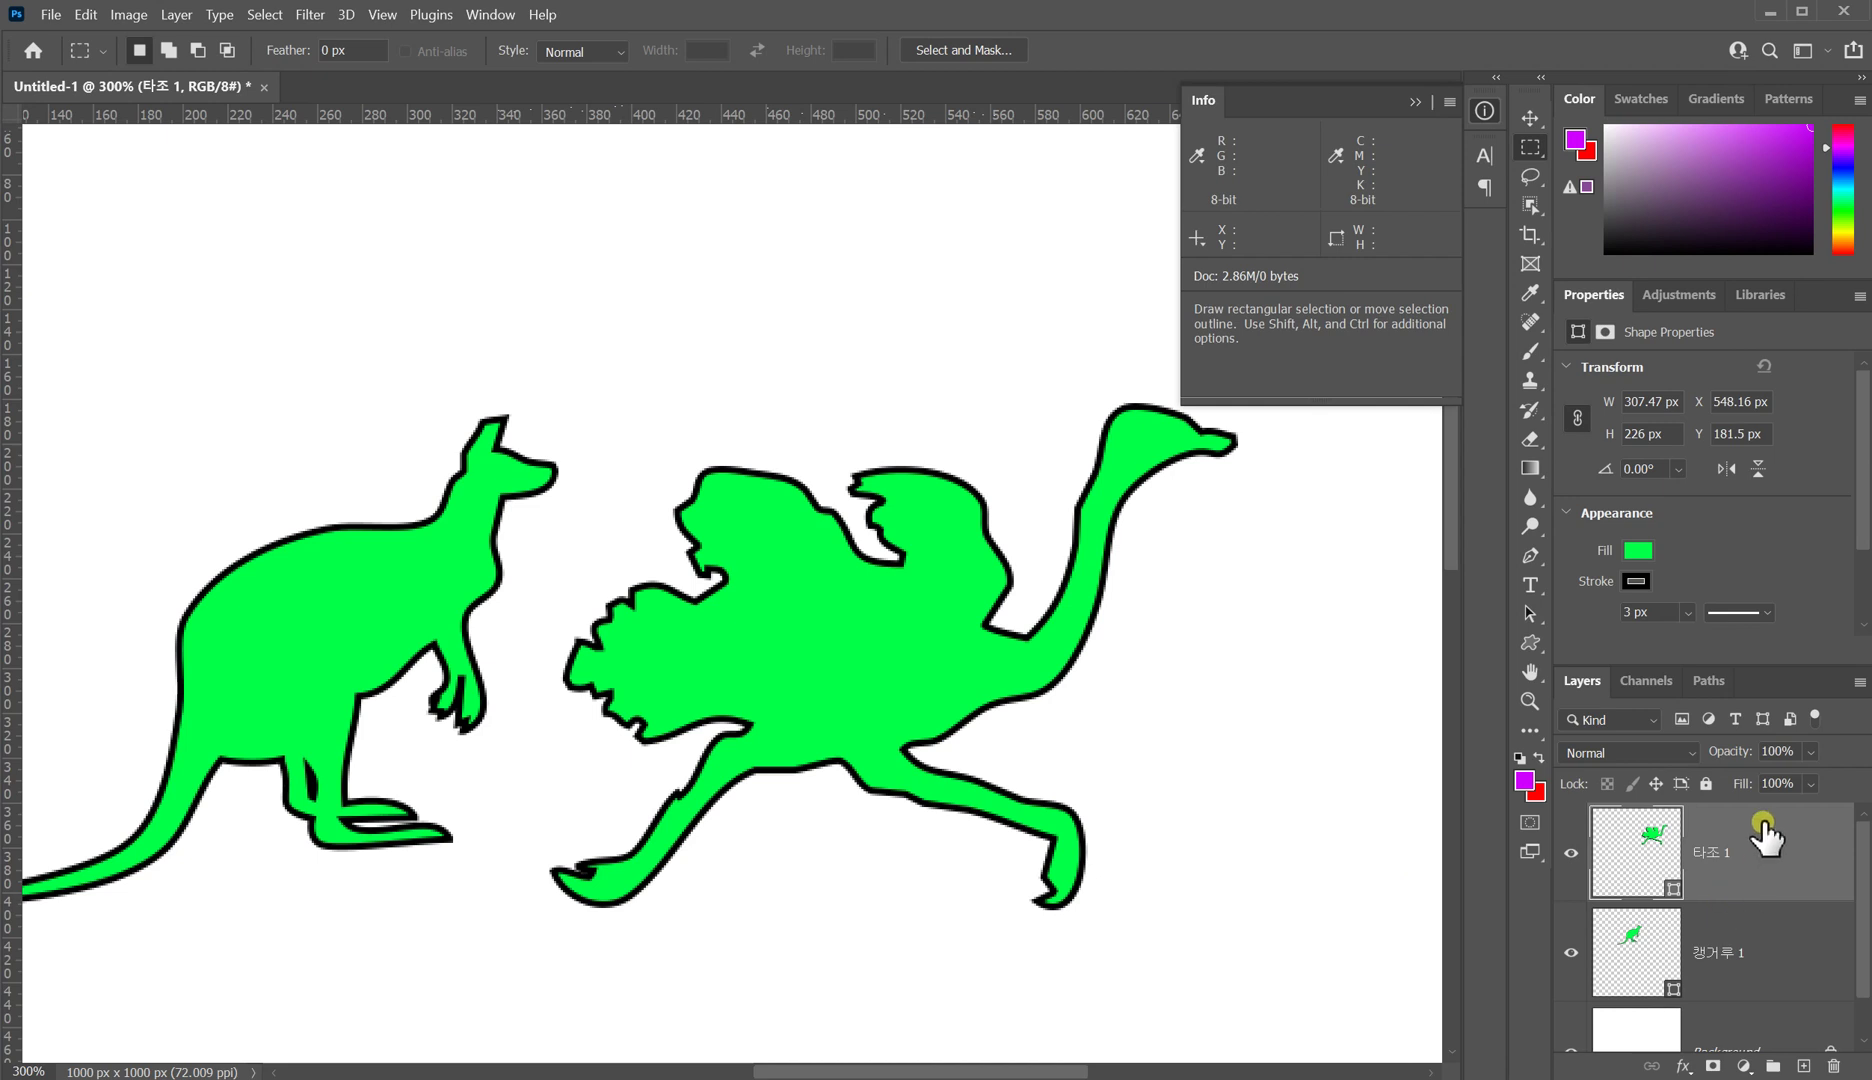
Step: Delete the ostrich and kangaroo shape layers so only the Background layer remains
drag(1805, 869, 1835, 1066)
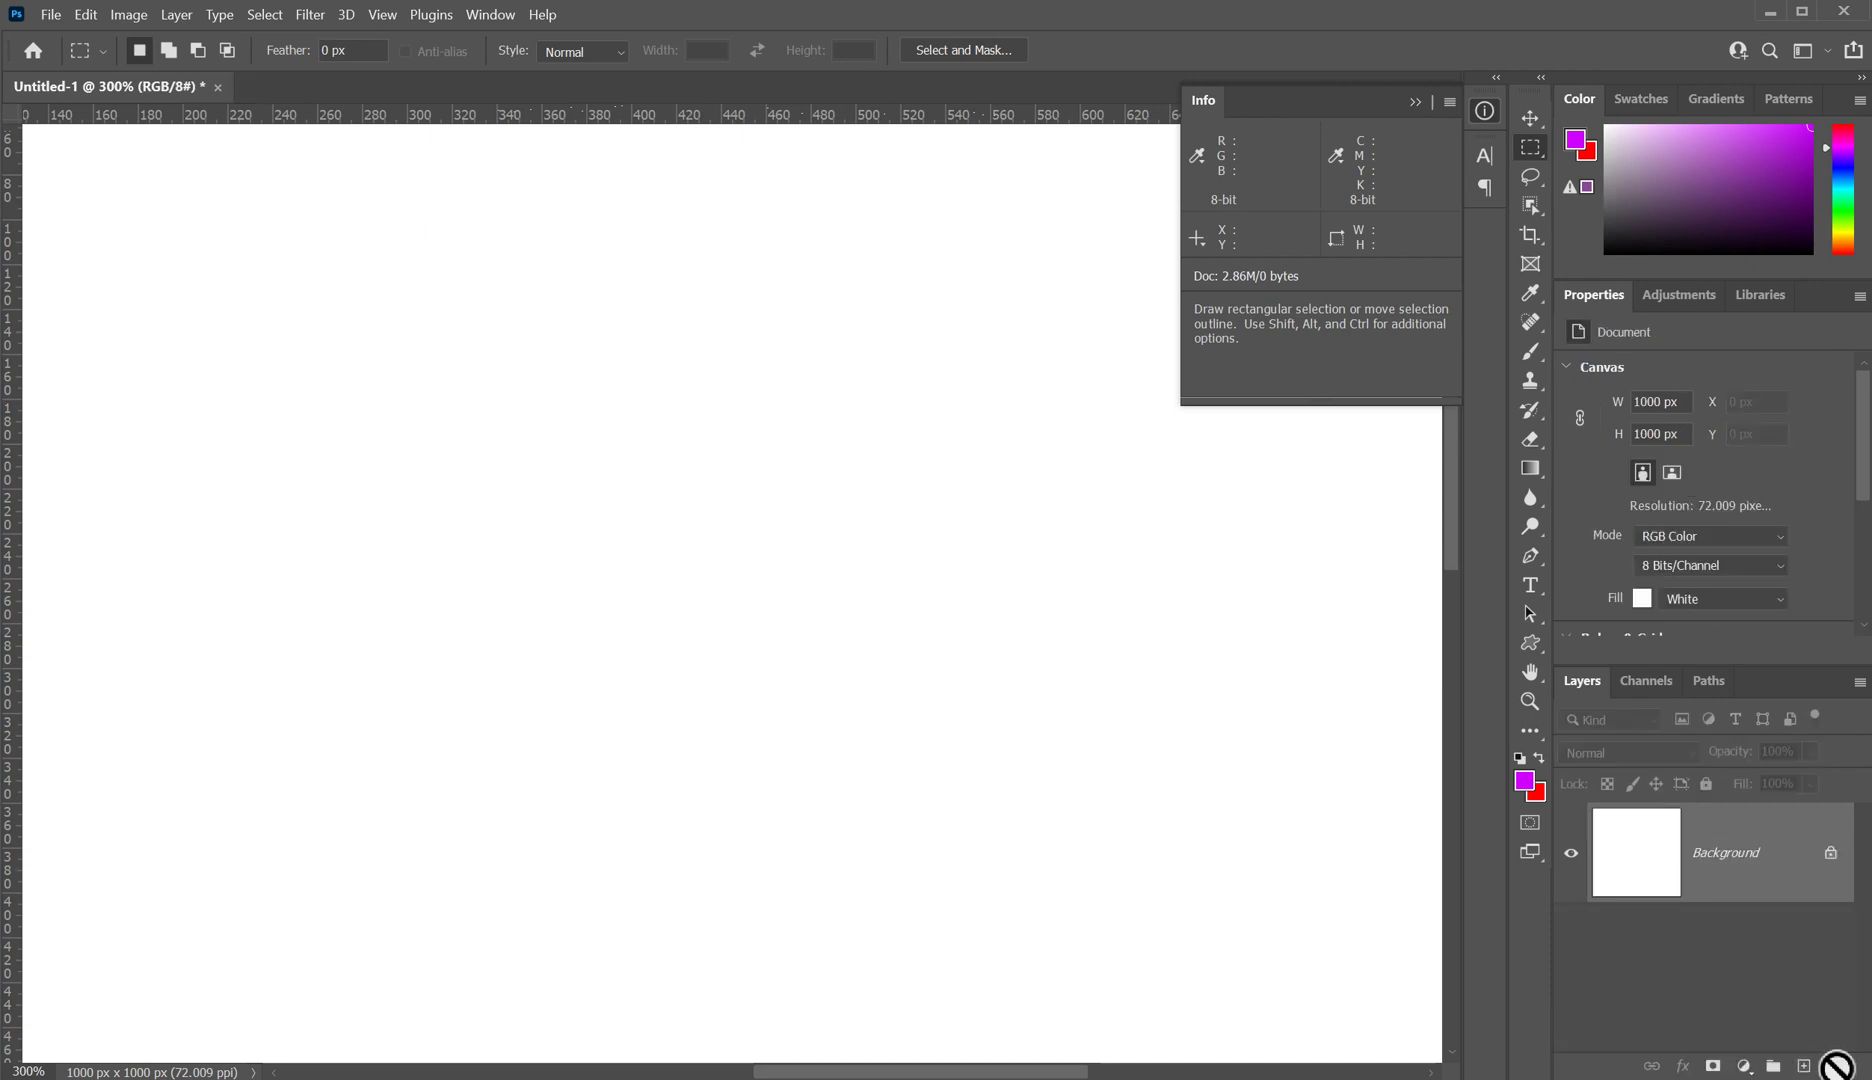
Step: Draw a closed diamond with four corner points on the left of the canvas, using the Pen tool in Path mode
click(1529, 557)
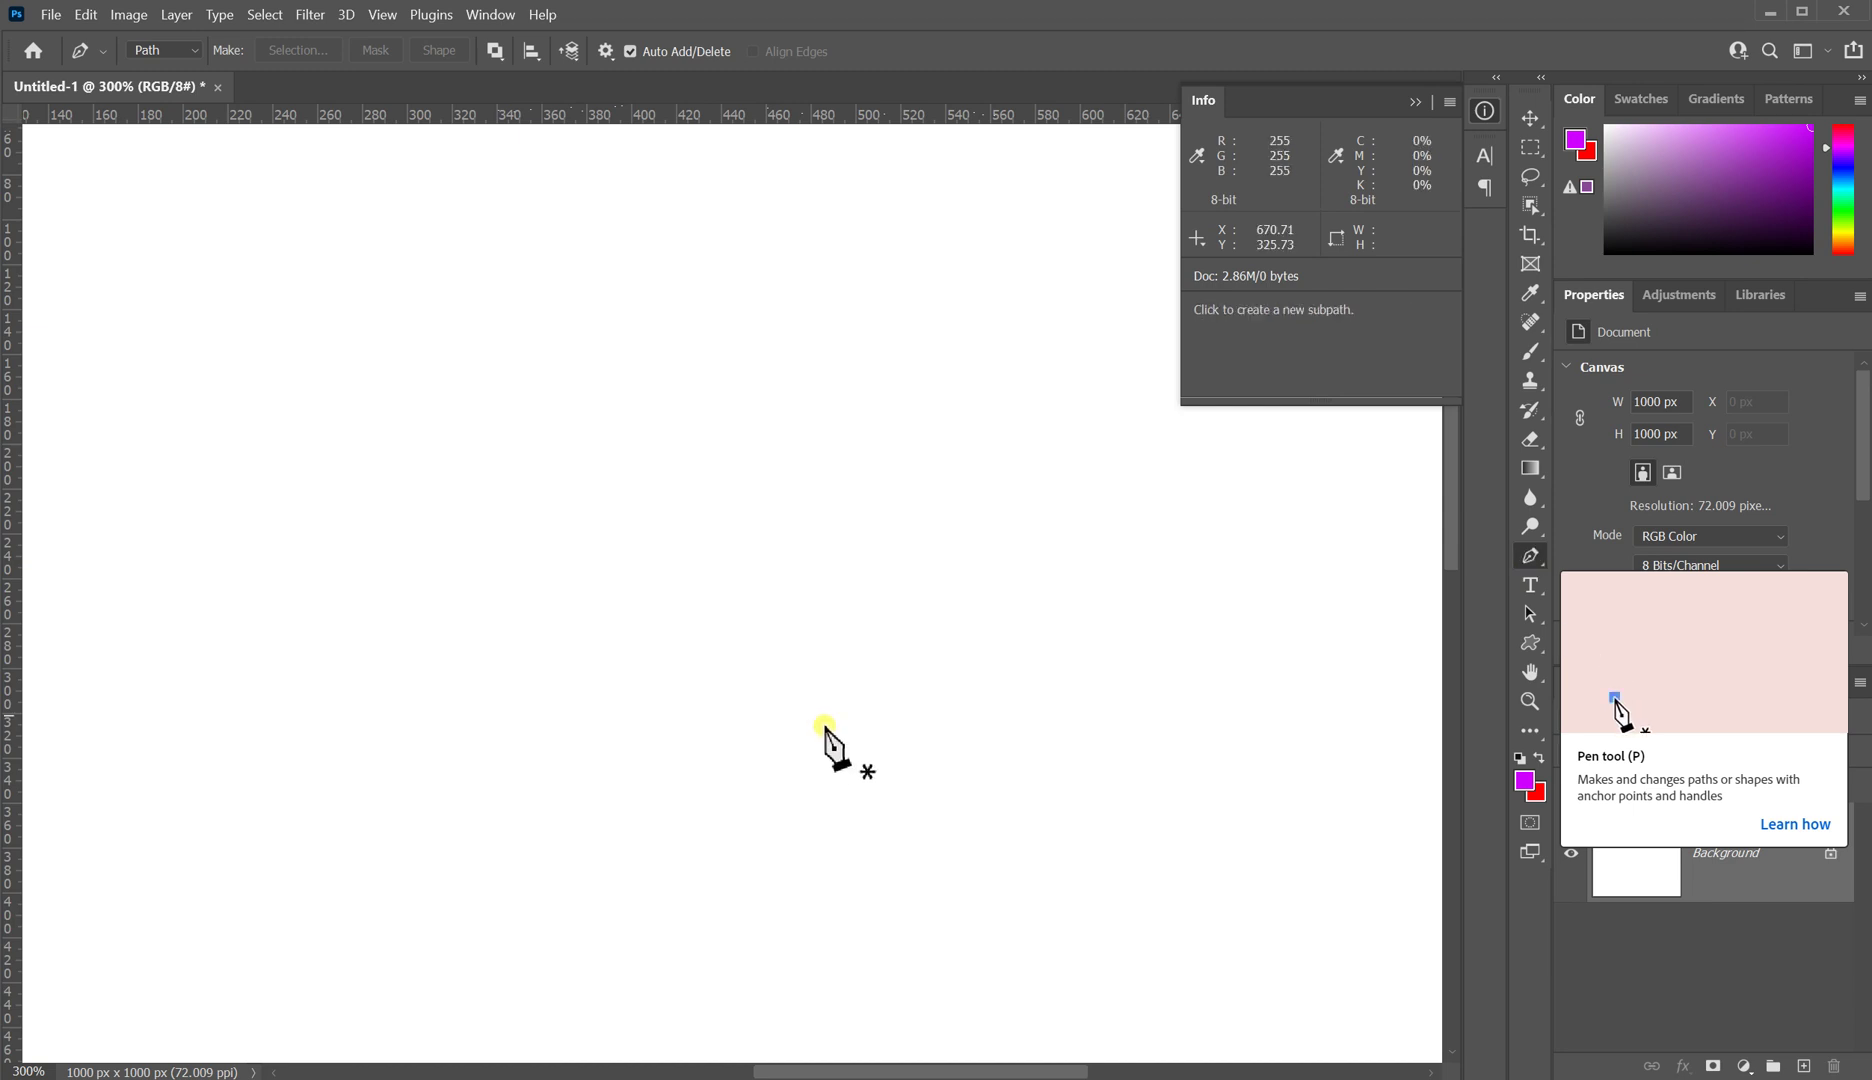
click(190, 52)
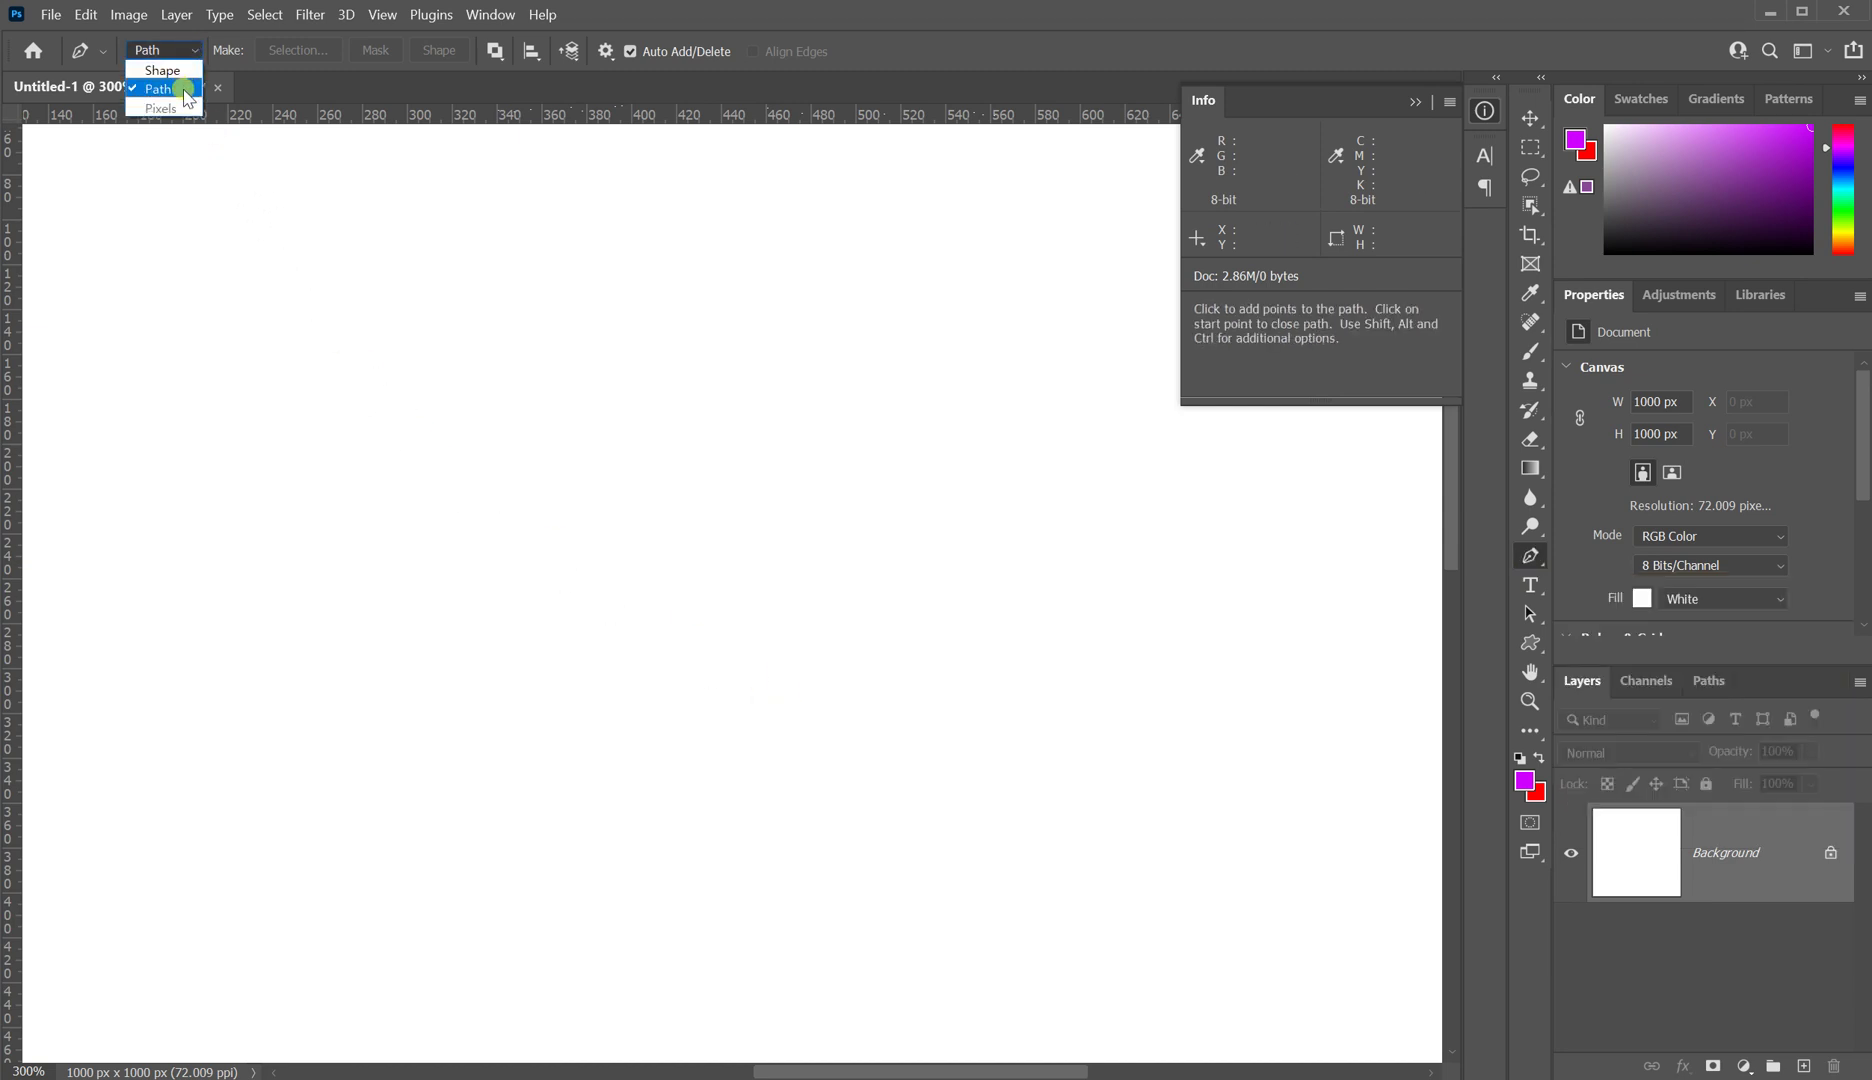
click(184, 90)
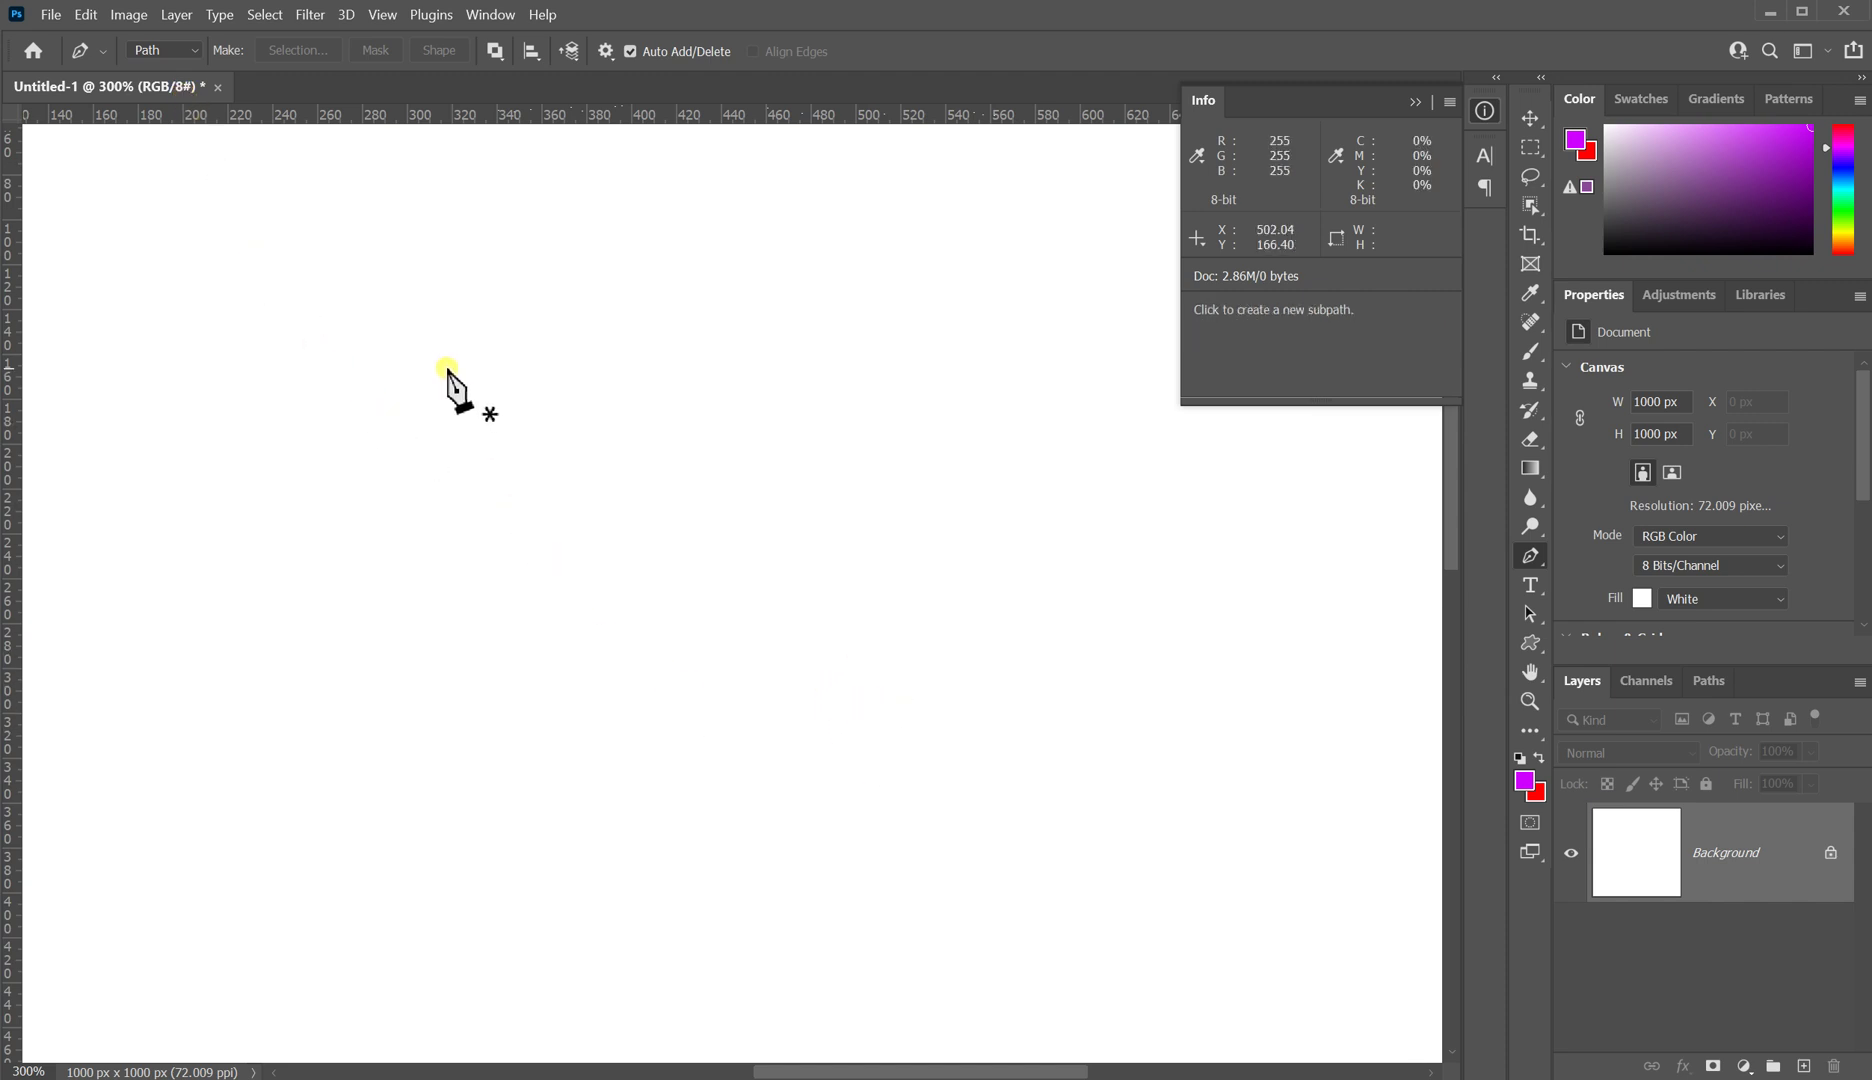
click(414, 346)
click(240, 536)
click(424, 805)
click(567, 549)
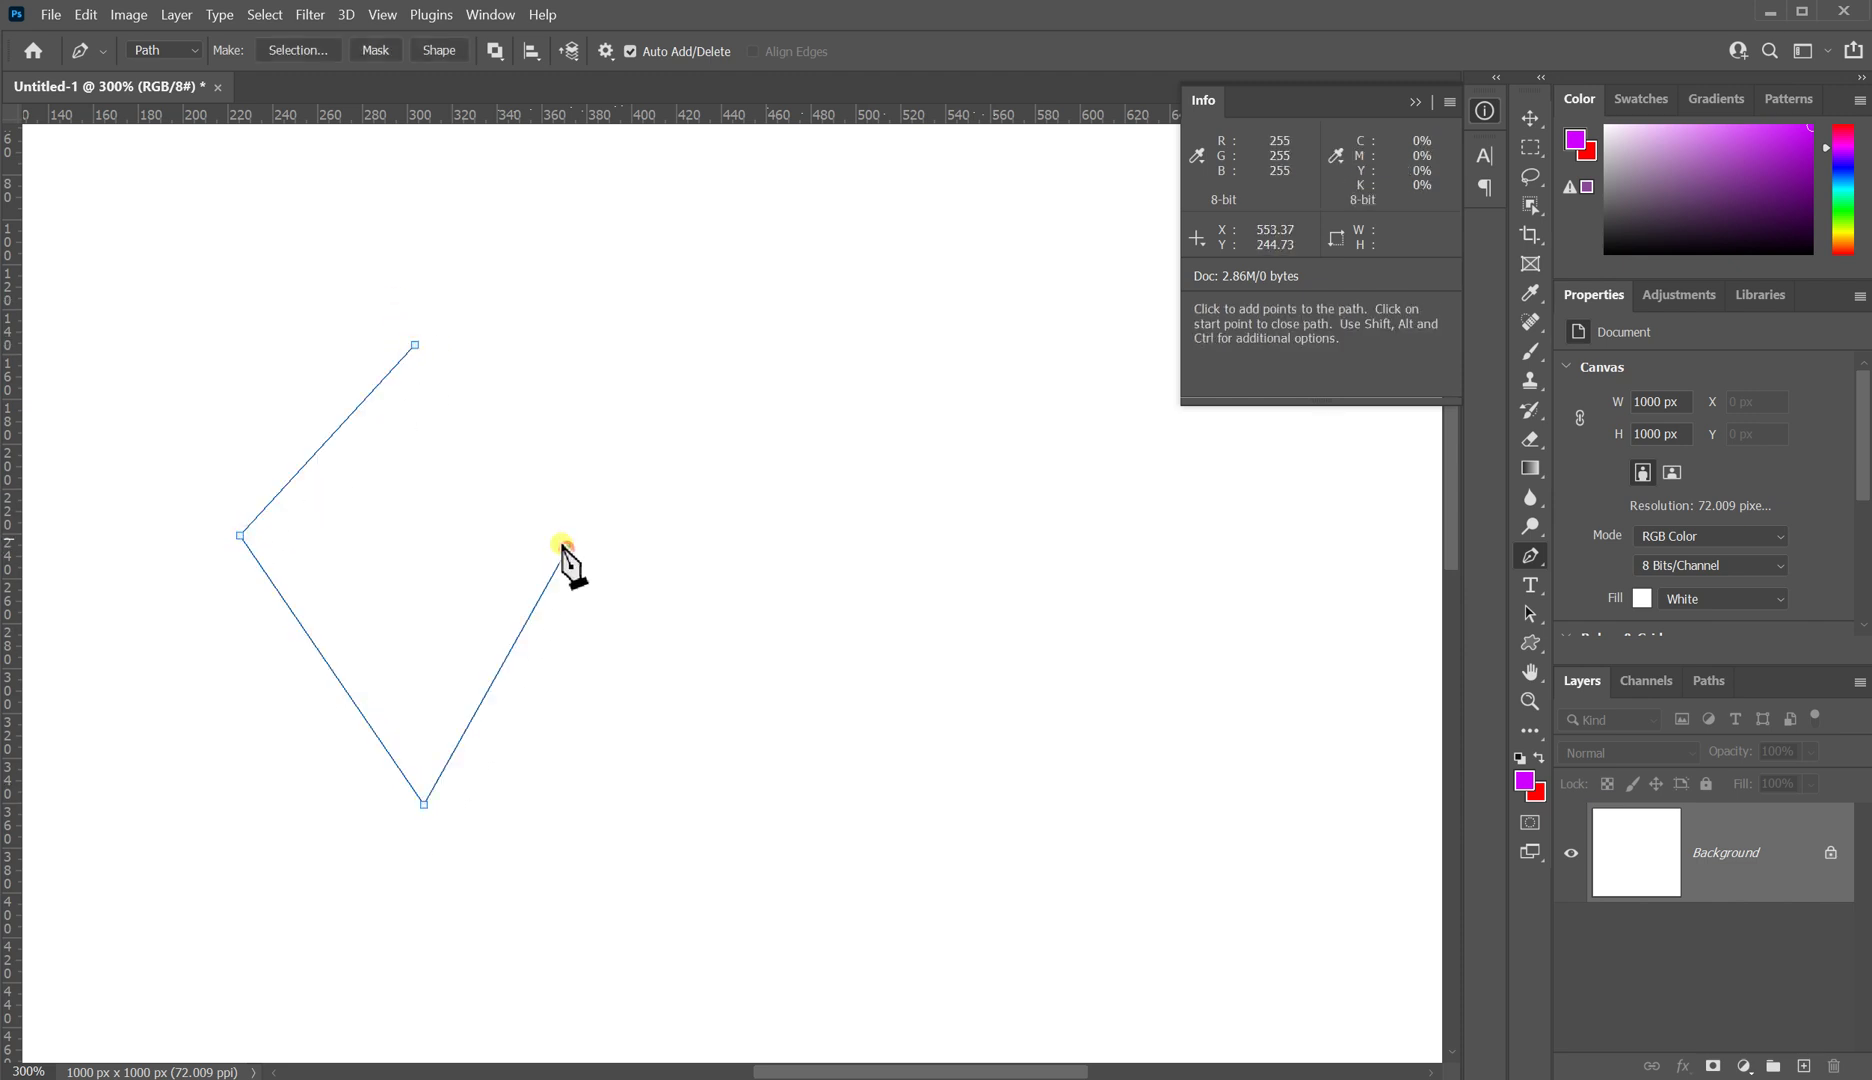
click(415, 345)
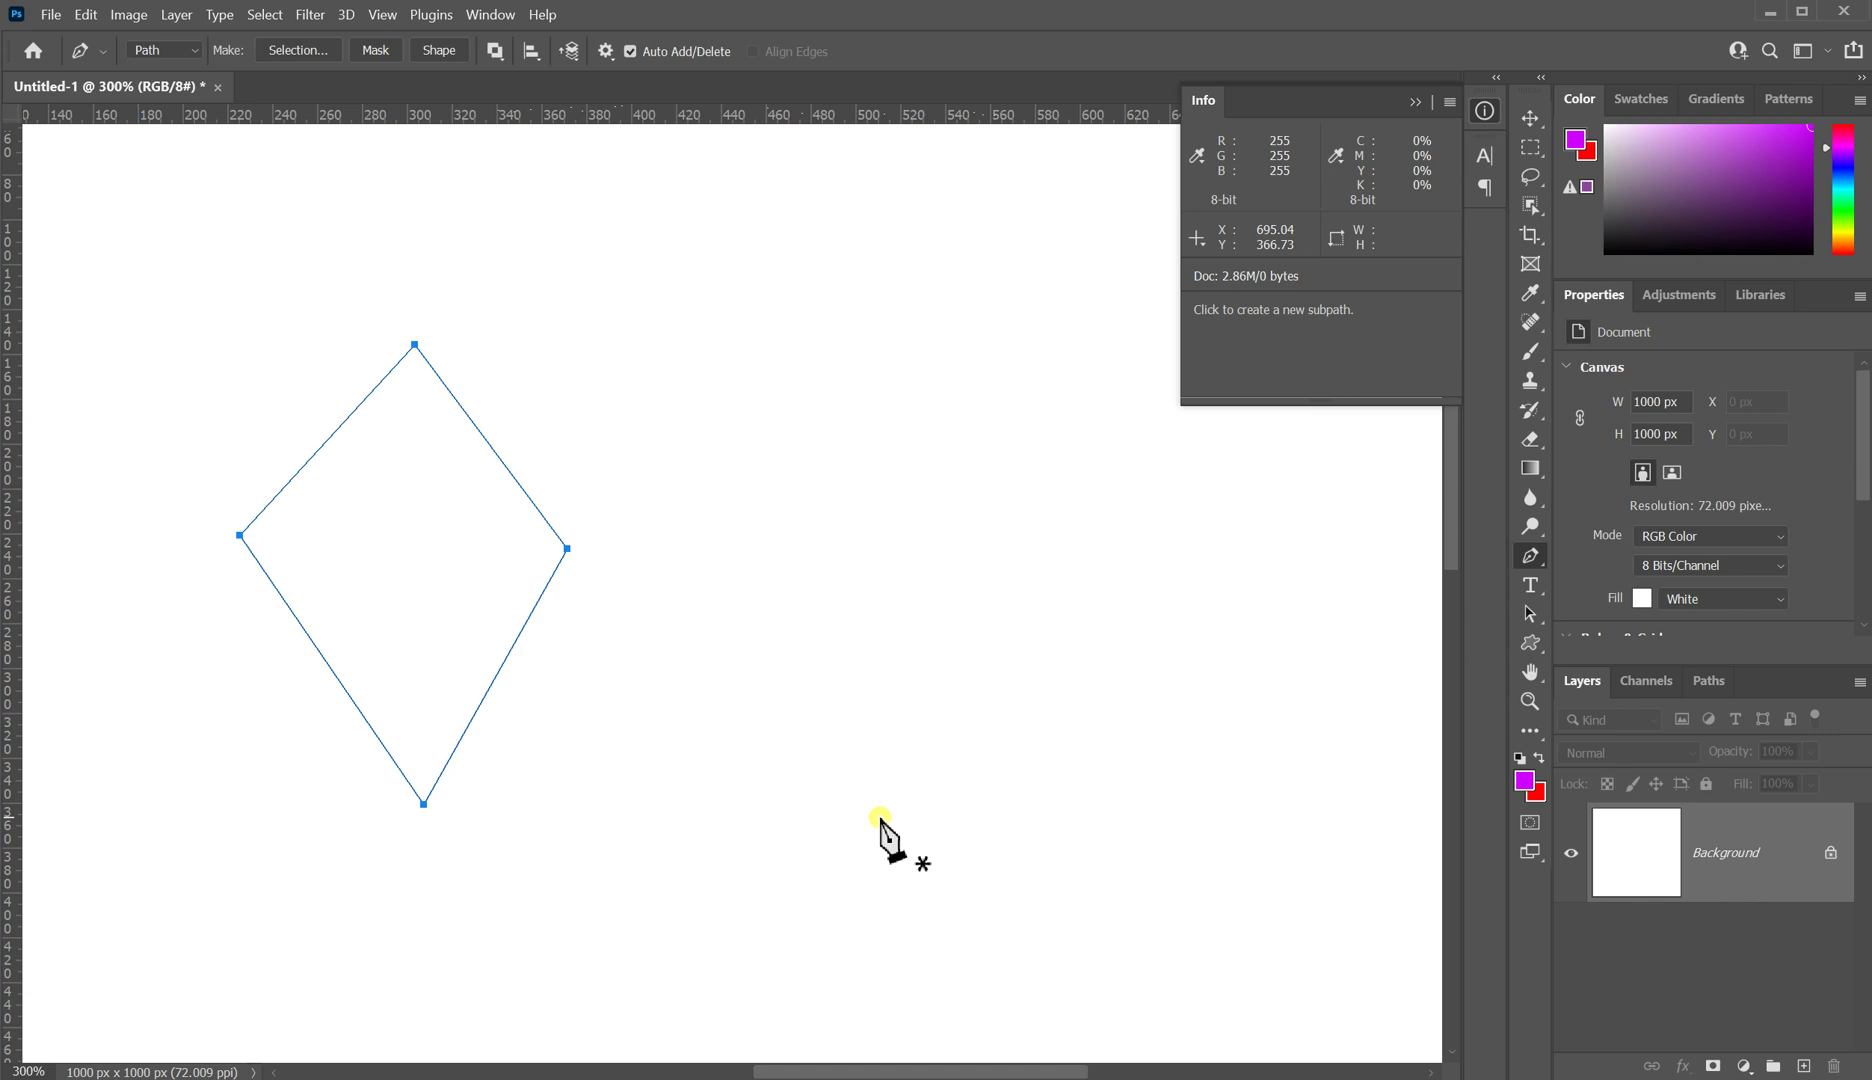
Step: Draw an open zigzag path with six corner points to the right of the diamond and end it without closing
click(657, 515)
click(805, 394)
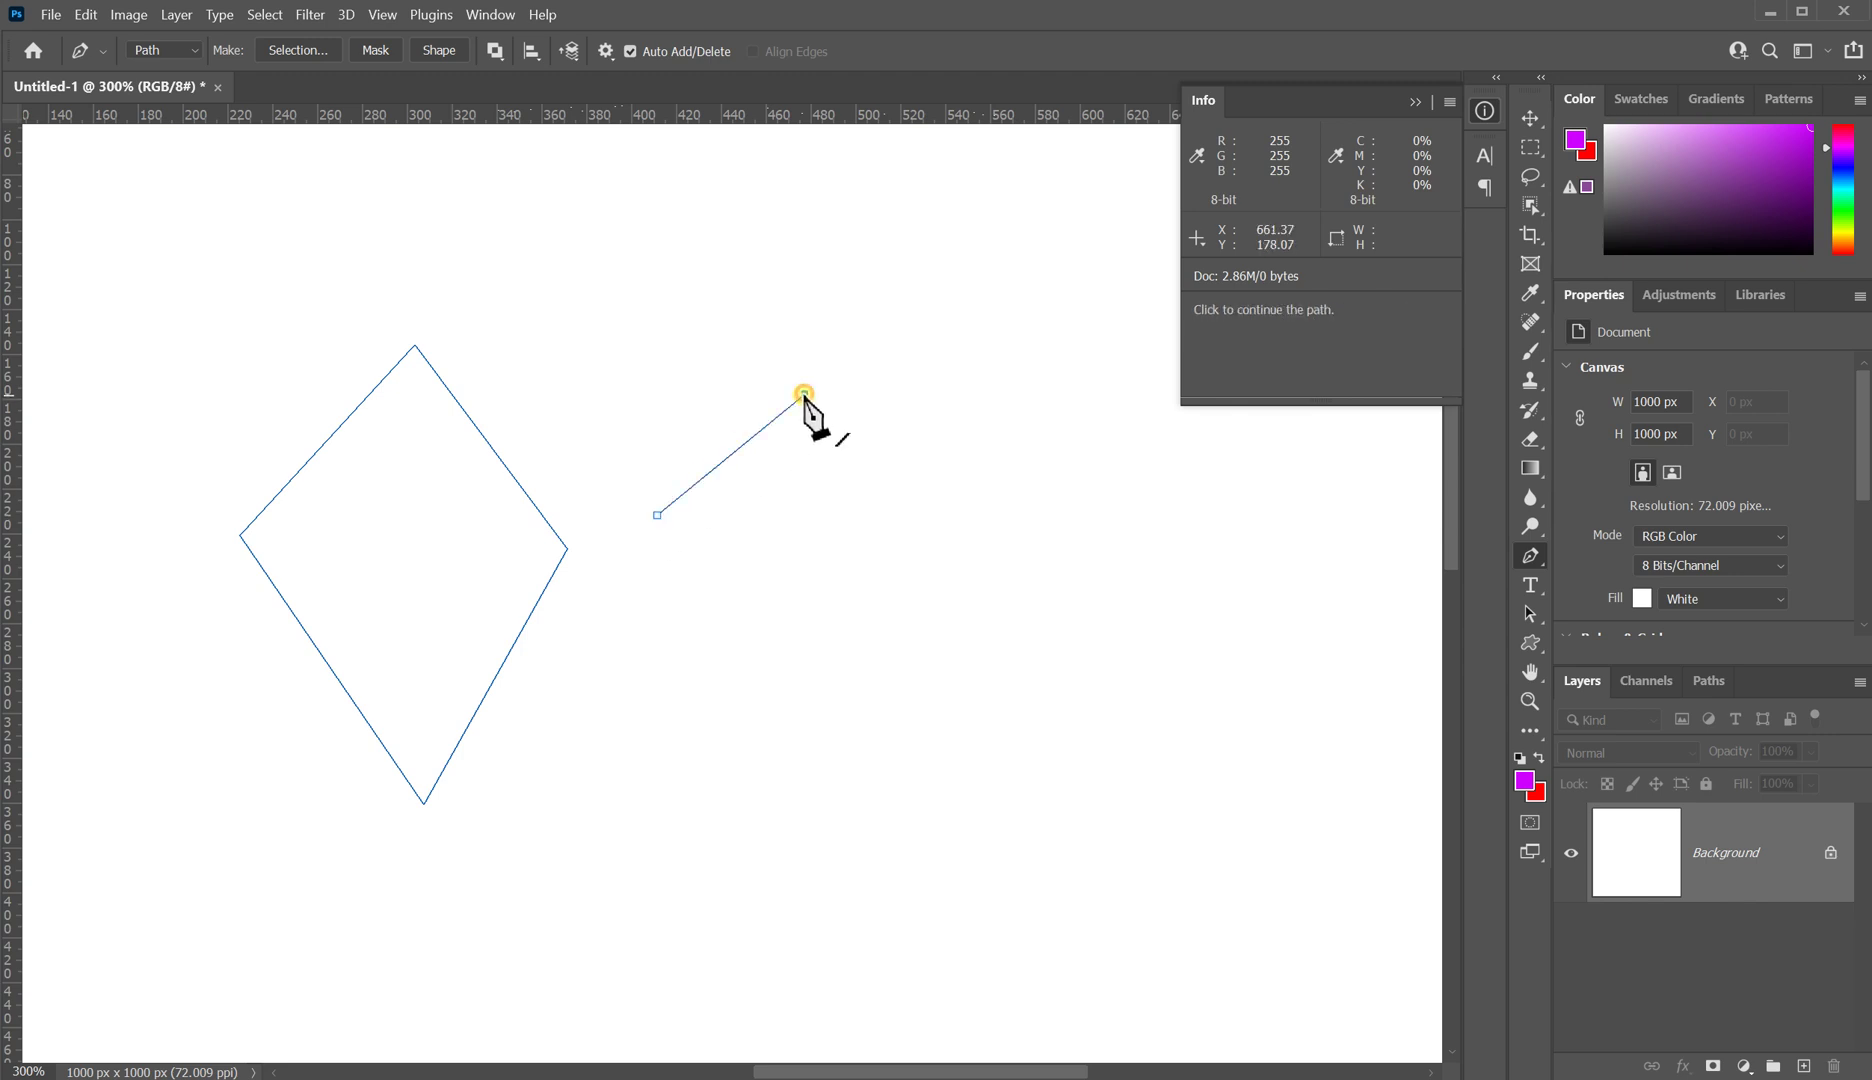
click(929, 566)
click(1092, 434)
click(1247, 577)
click(1410, 438)
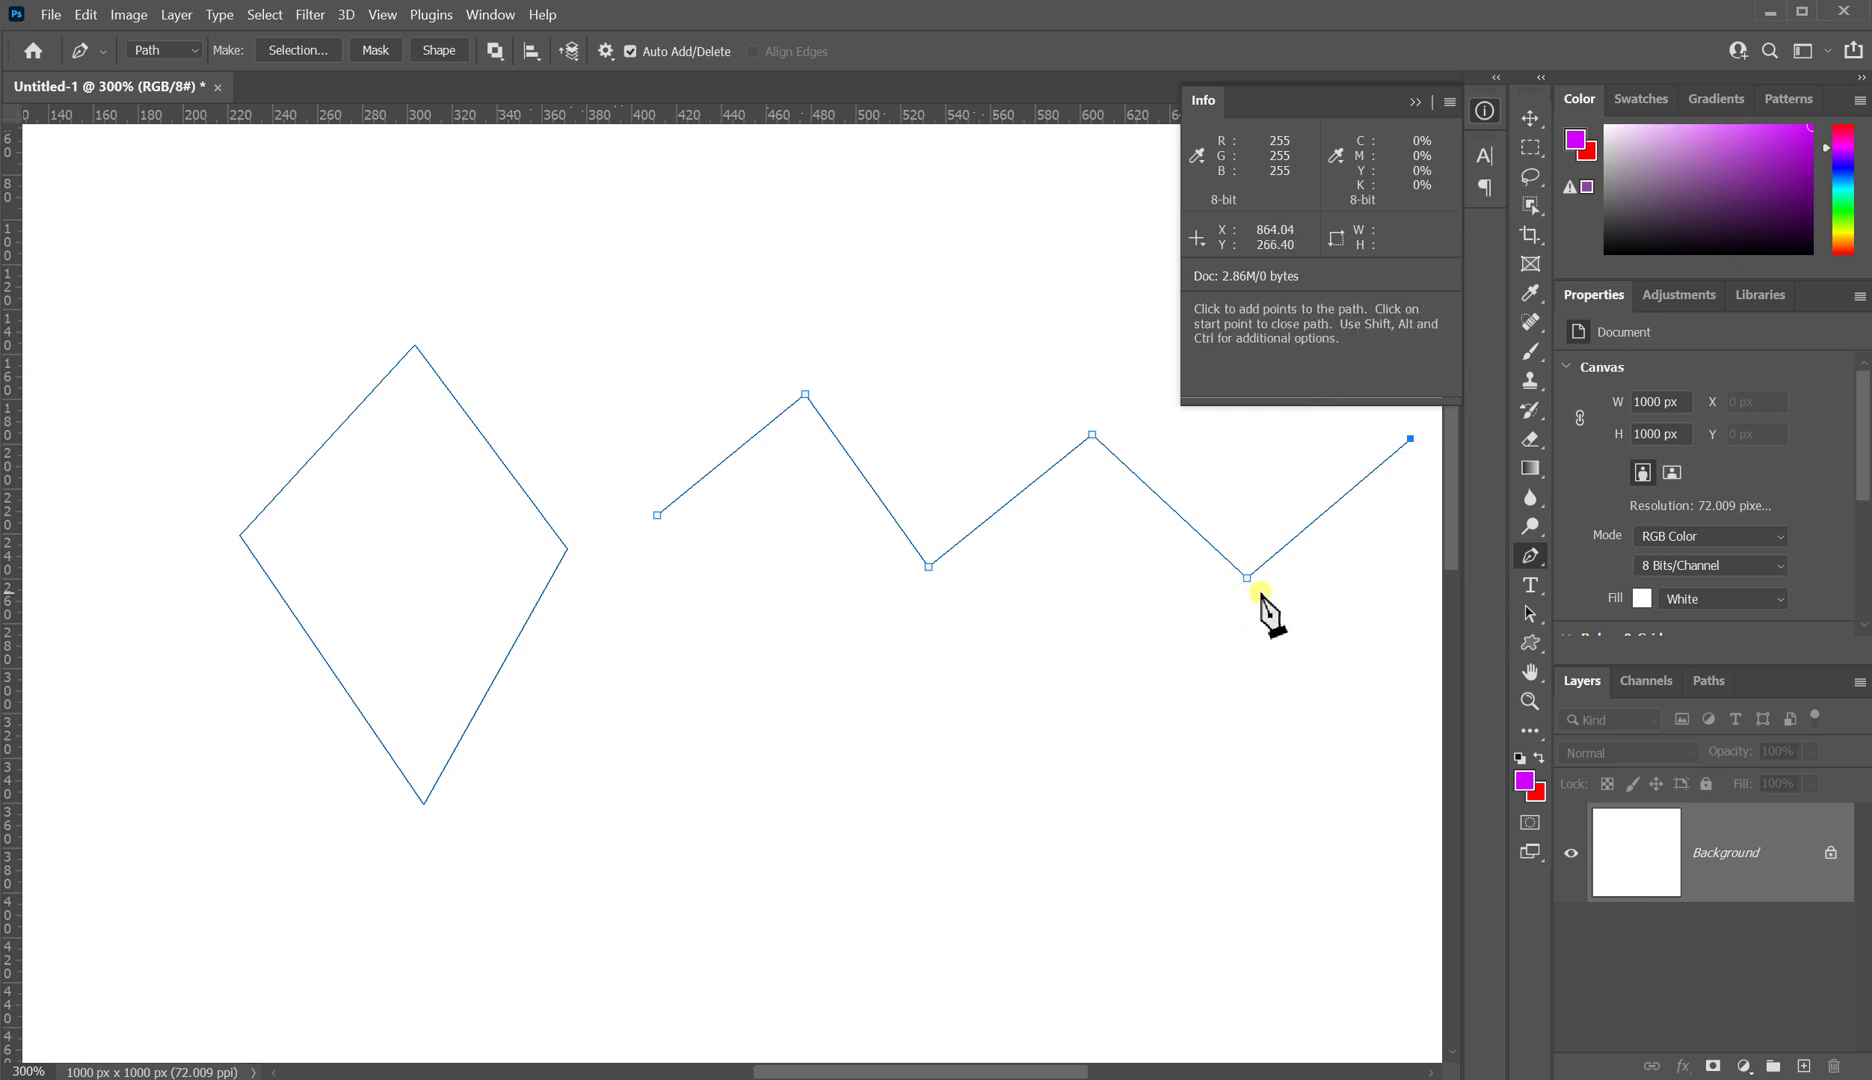
key(Escape)
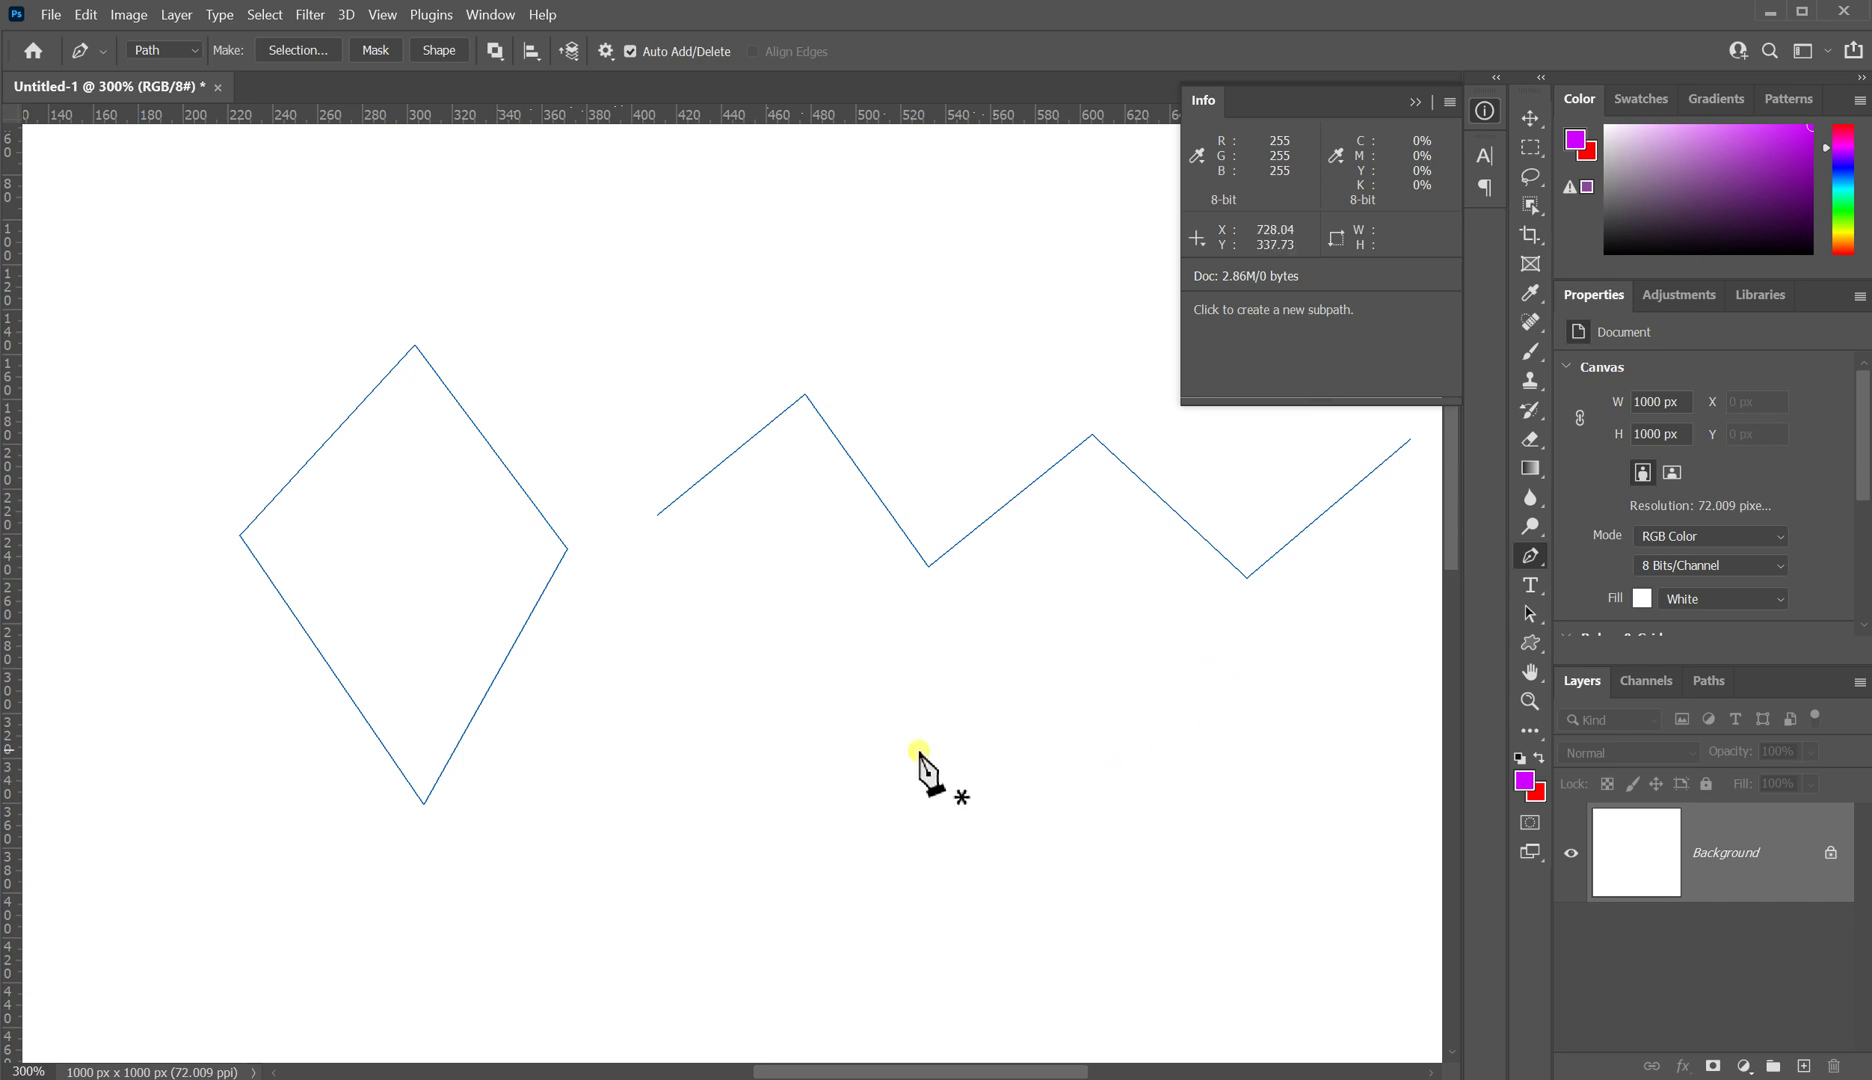
Step: Draw a second open six-point zigzag path below the first one and end it without closing
click(650, 730)
click(792, 613)
click(955, 741)
click(1105, 600)
click(1267, 745)
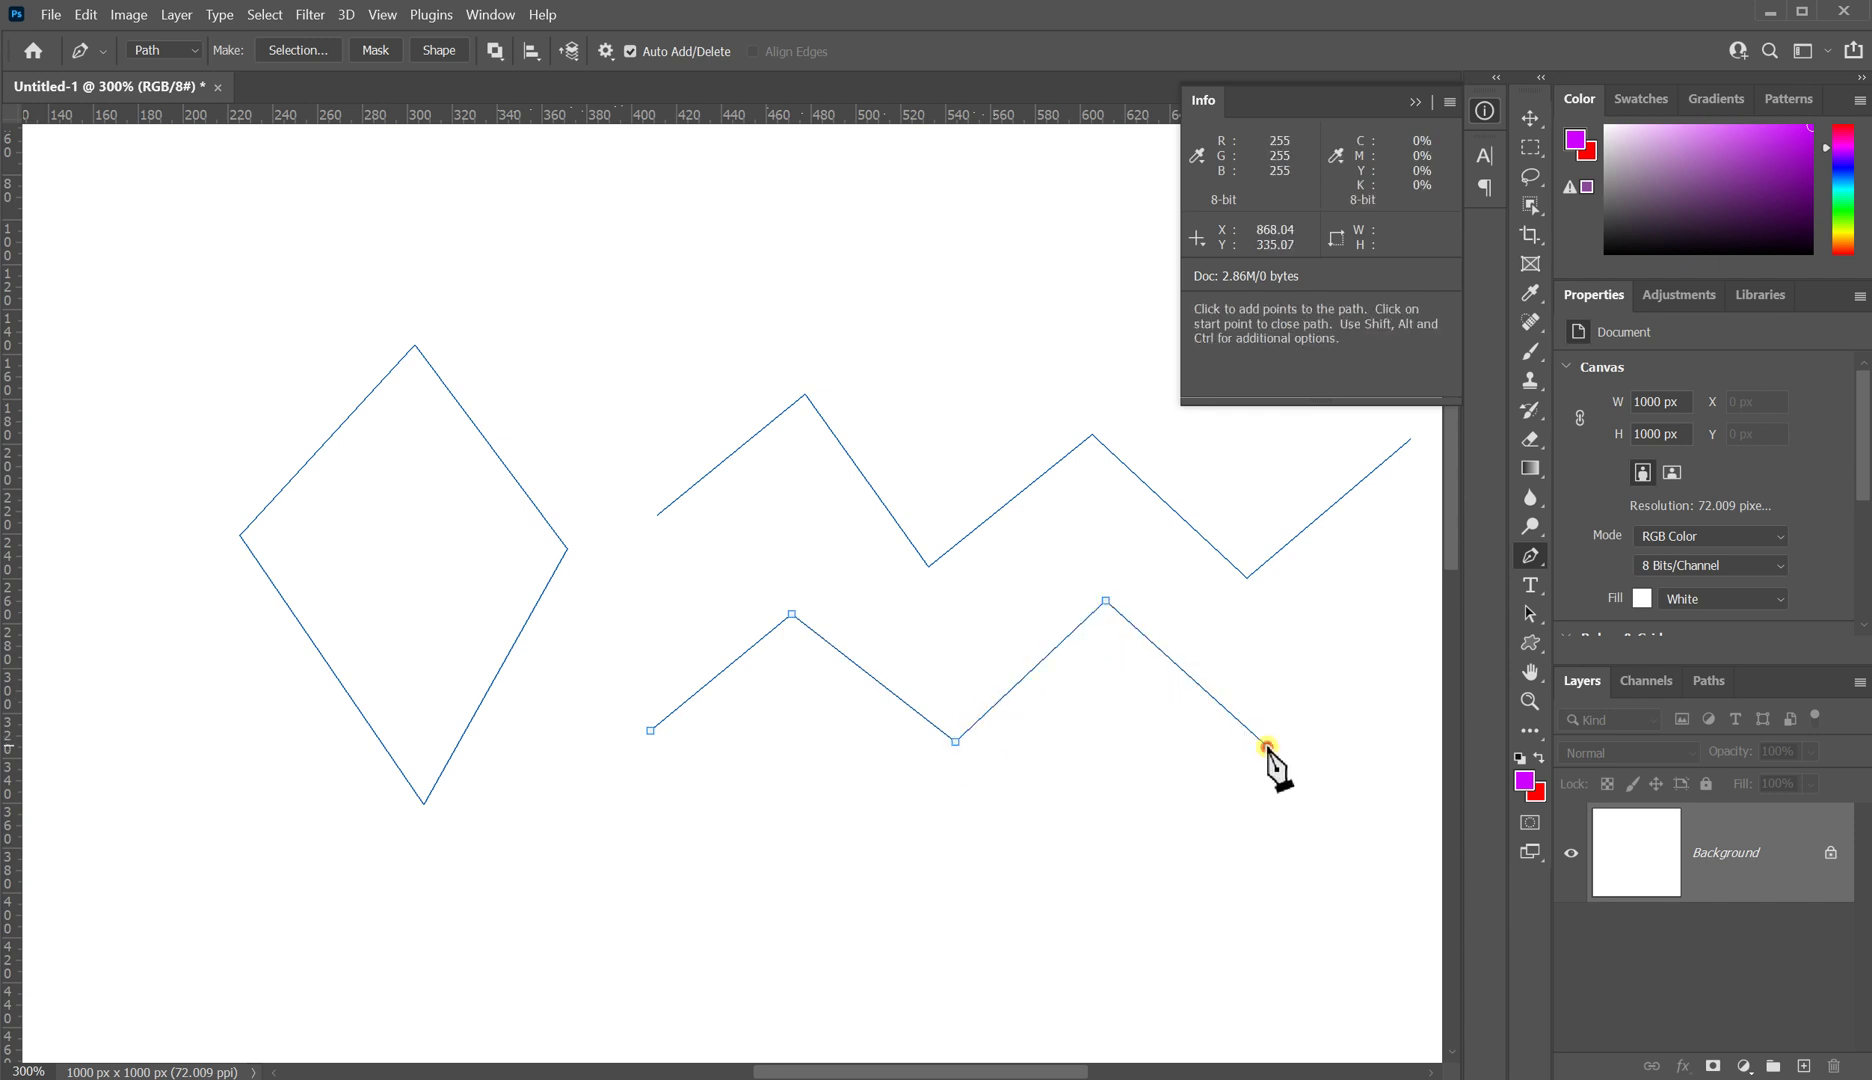
click(1410, 613)
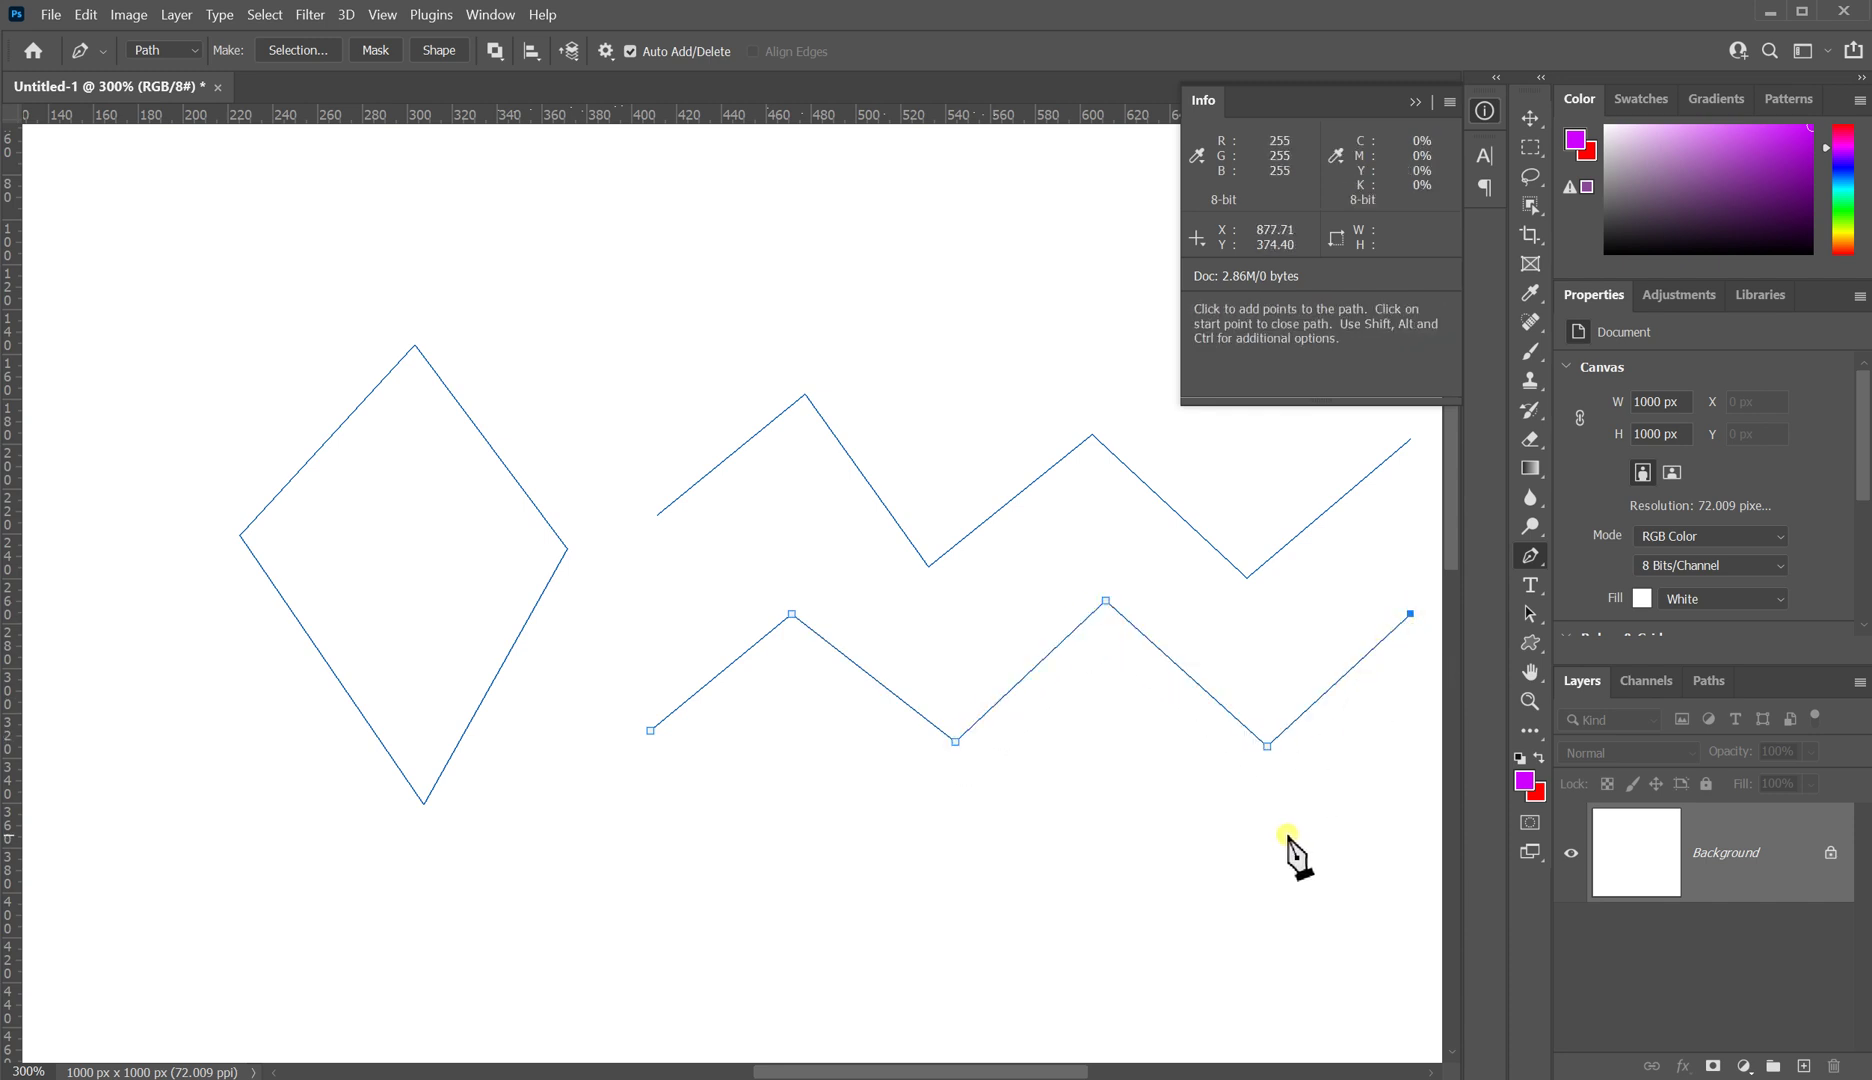
key(Escape)
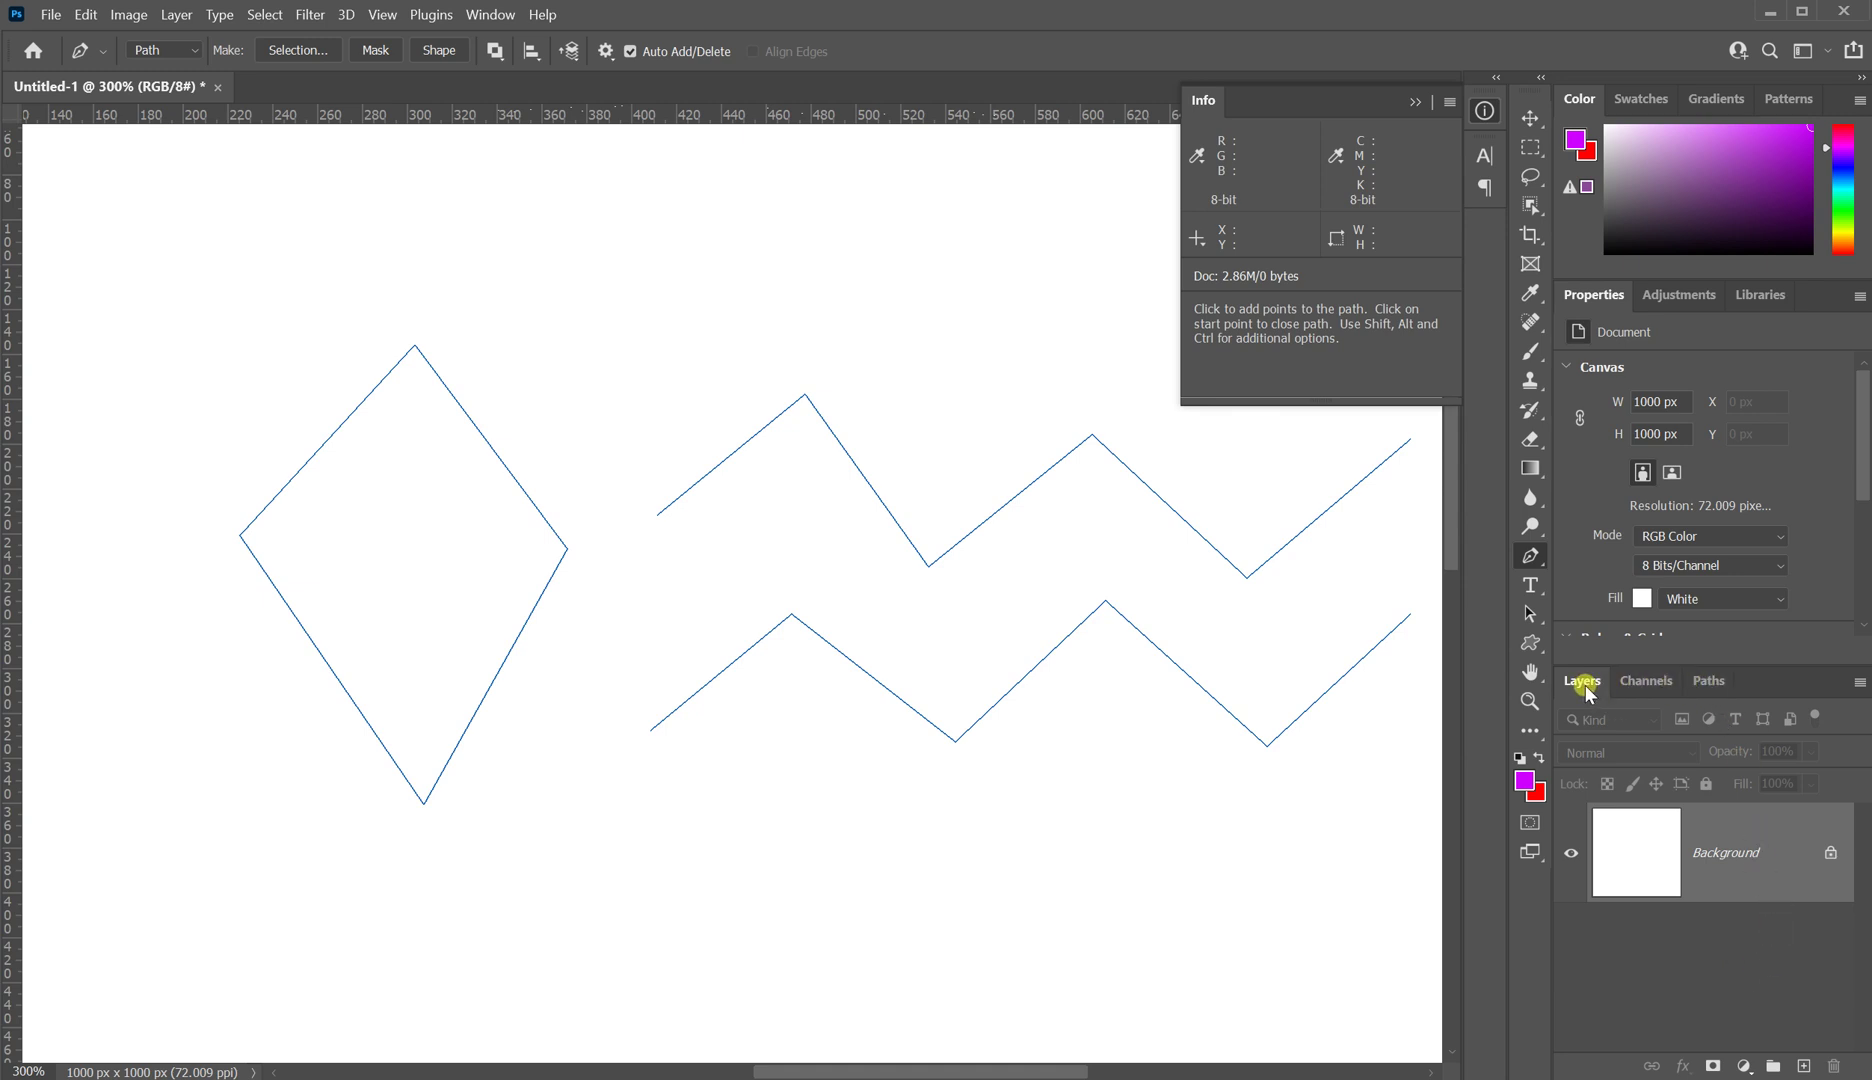
Step: View the document's channels and paths, then deselect the Work Path to hide its outlines and select it again
click(1645, 682)
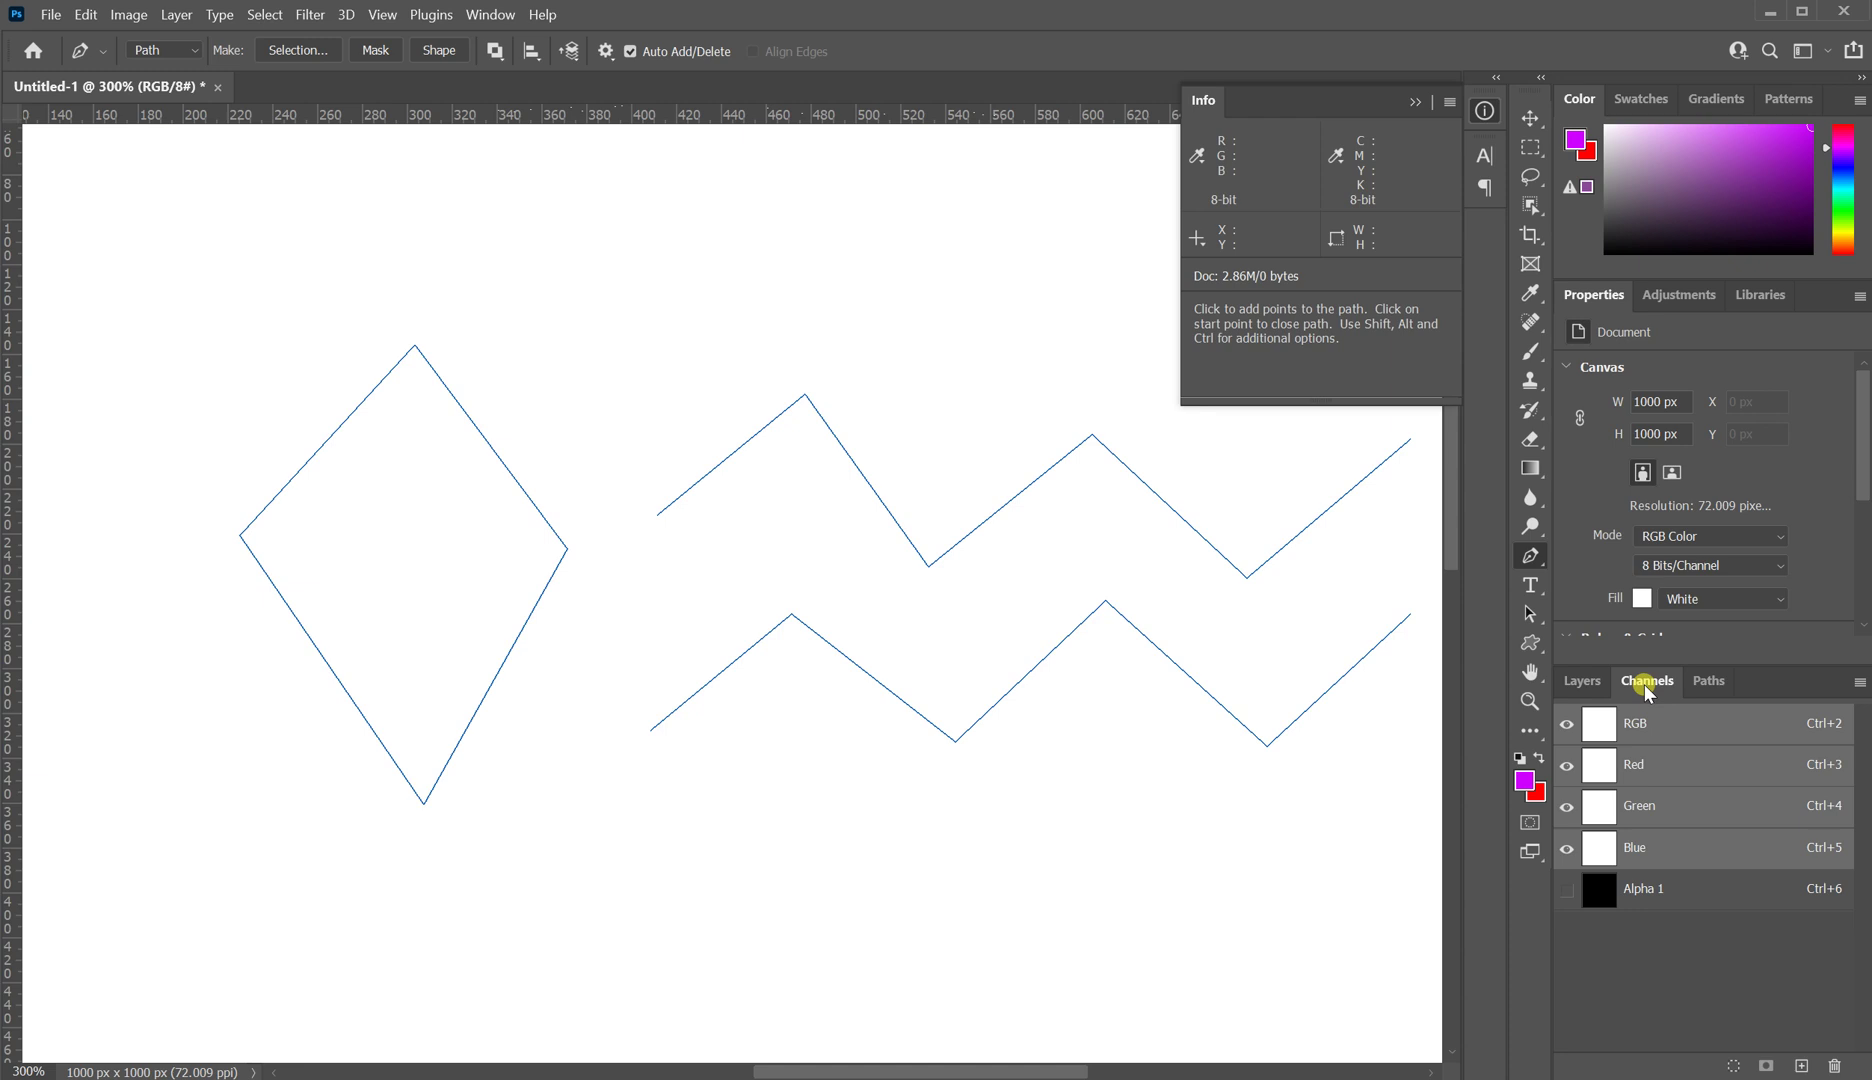
click(1714, 682)
click(1627, 724)
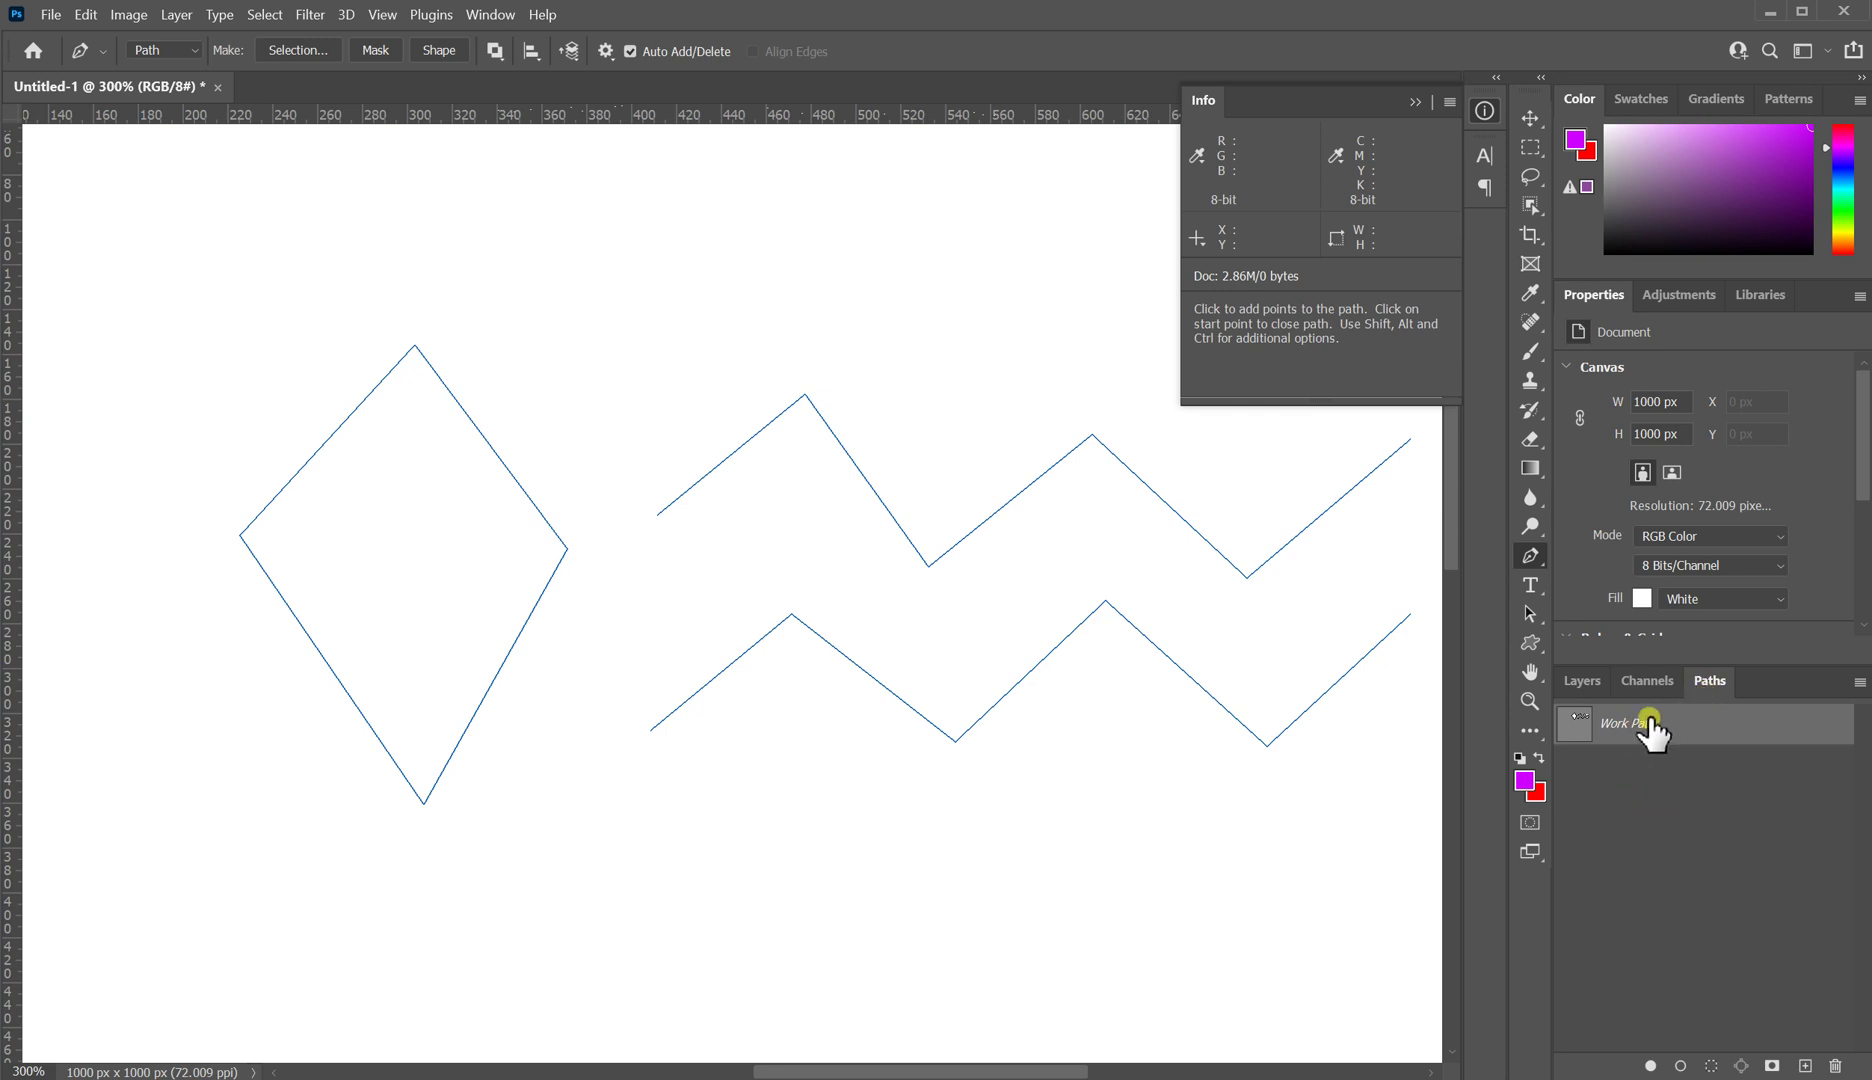
click(1649, 811)
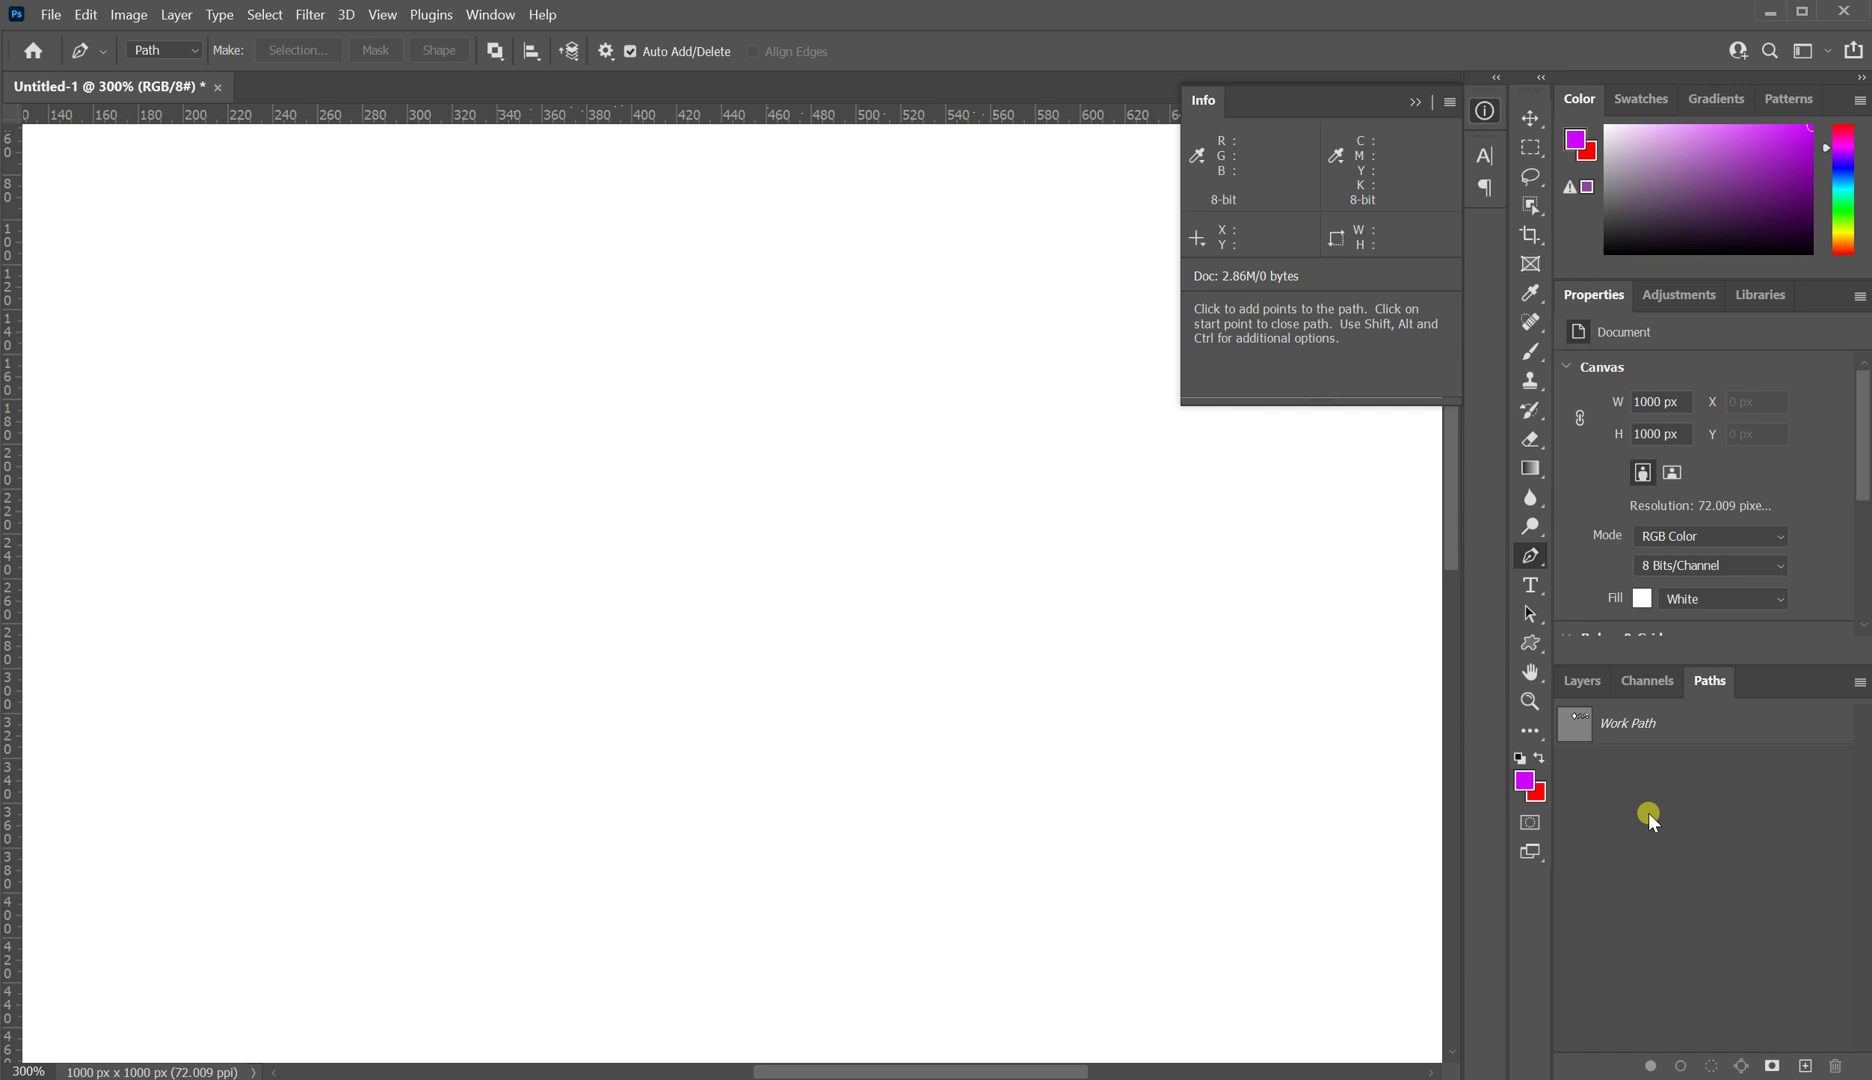
click(1648, 722)
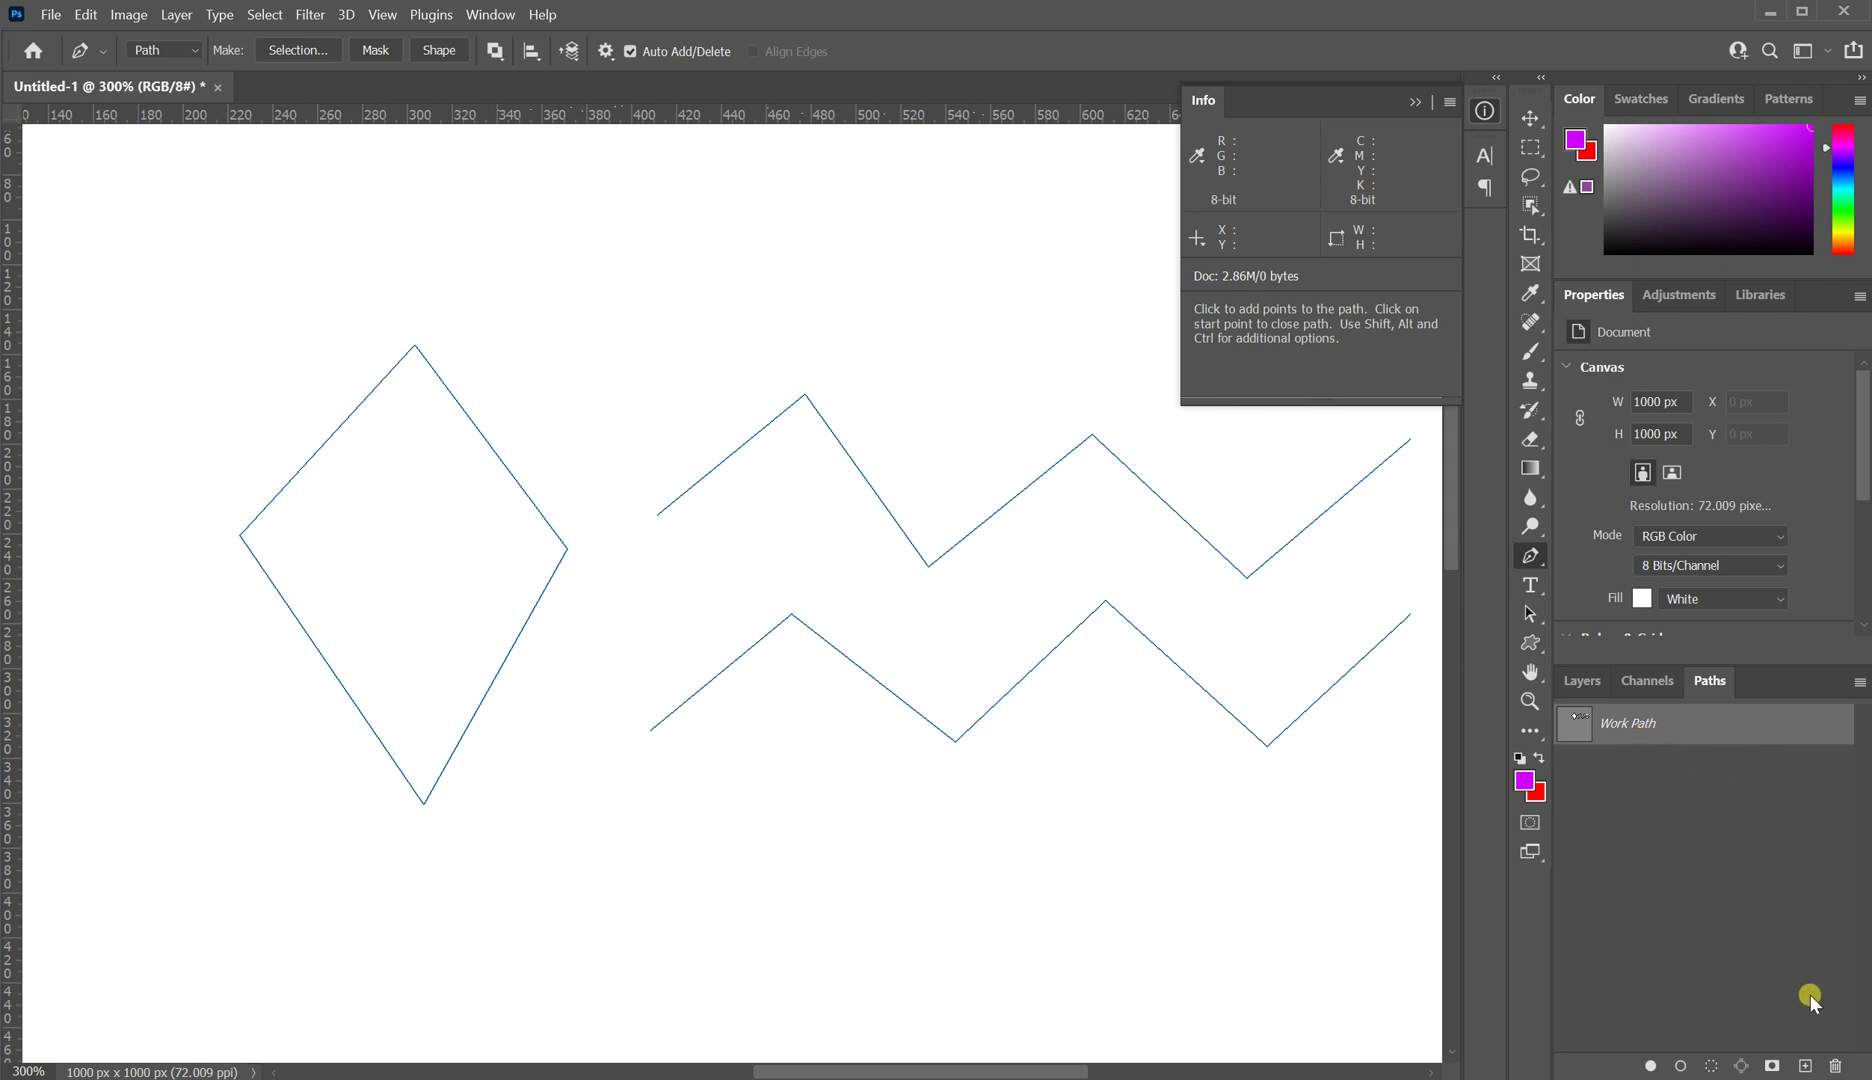
Step: Create a new path and draw a closed oval on the left of the canvas with four anchor points and curved segments
click(1806, 1066)
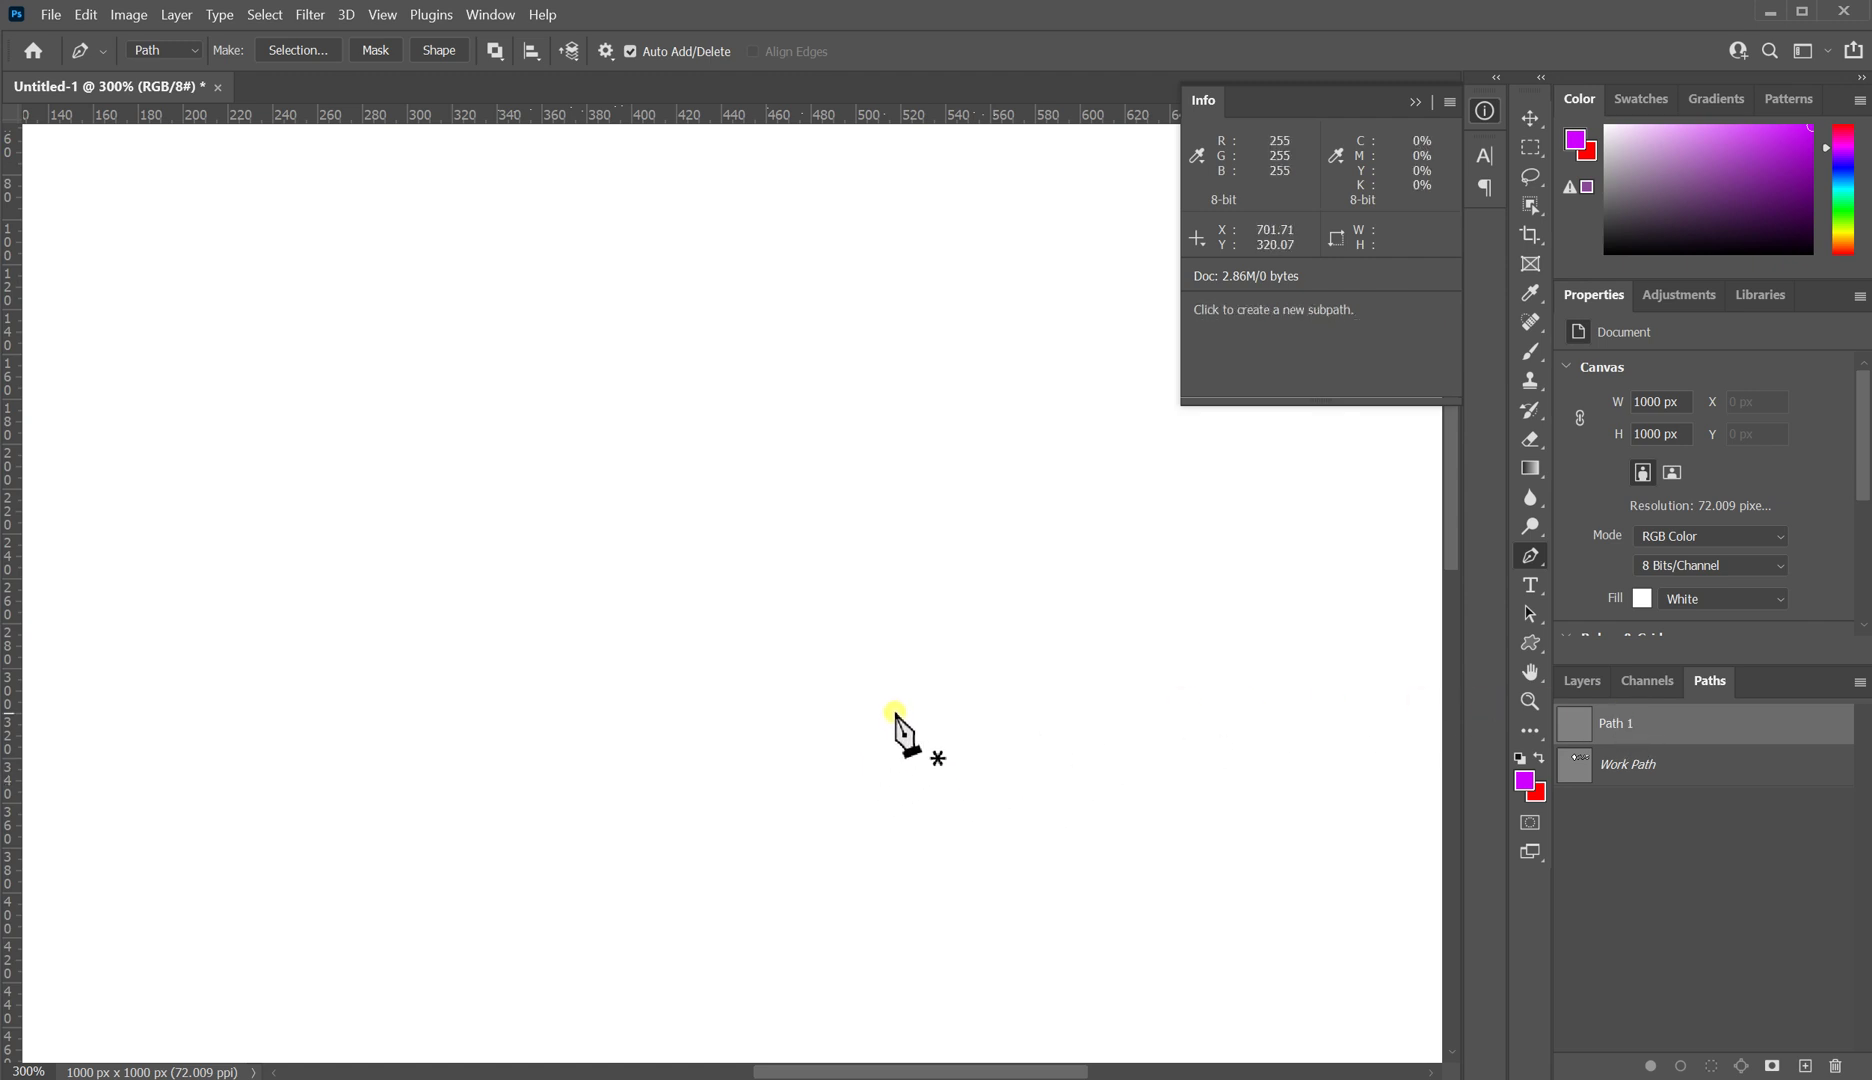
click(358, 432)
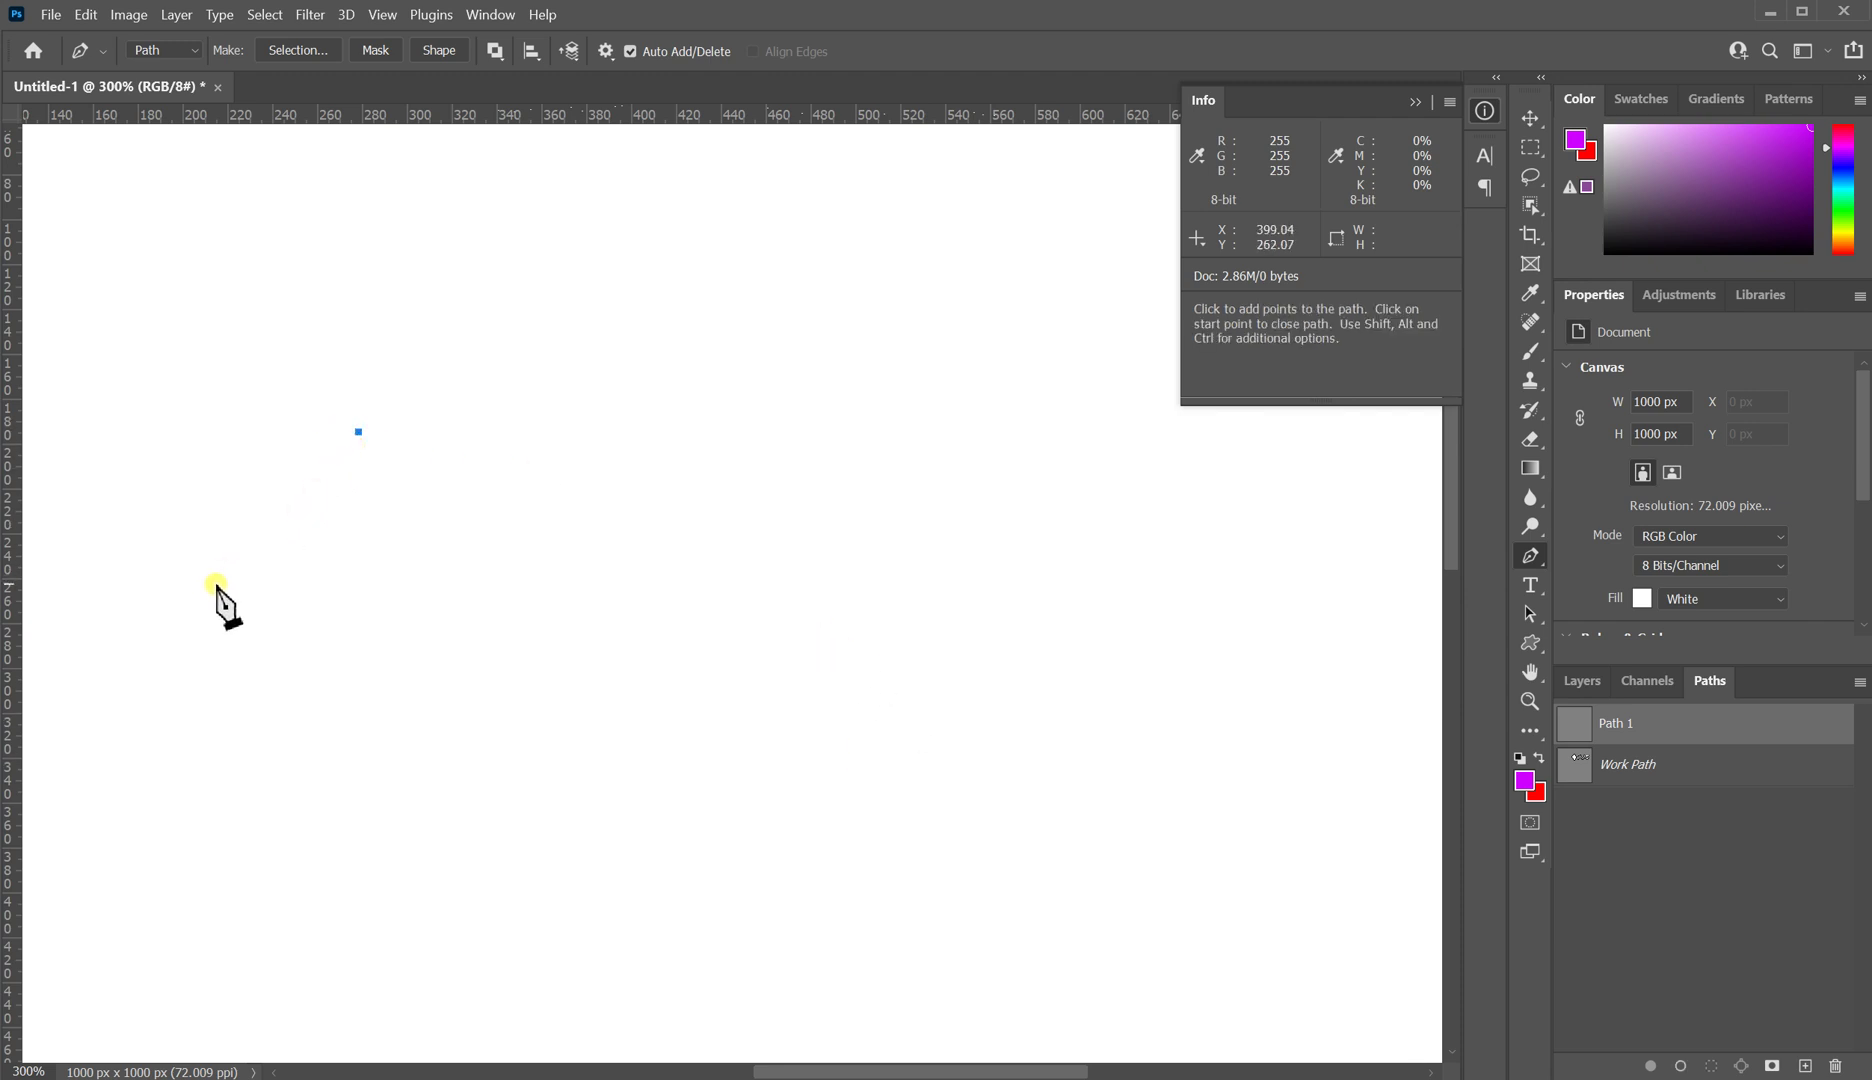
drag(221, 589, 221, 712)
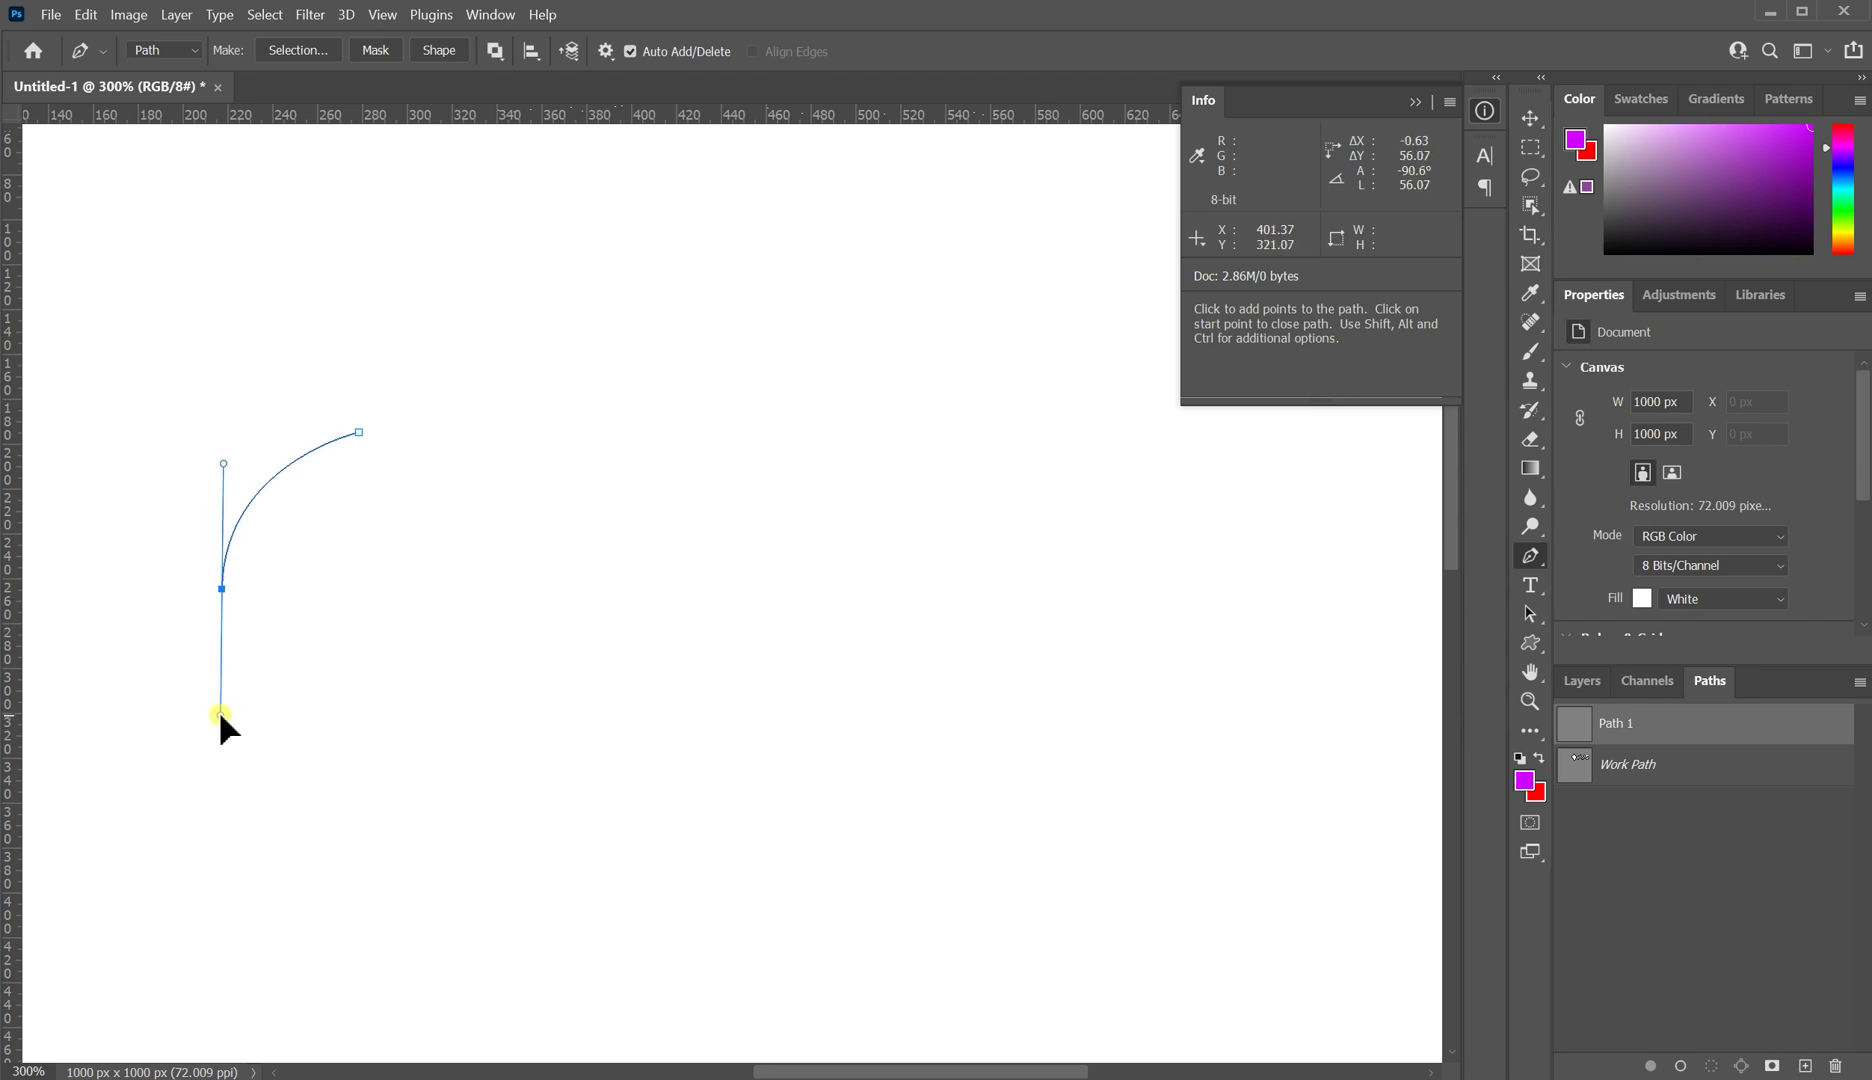
drag(370, 797, 455, 795)
drag(506, 598, 506, 493)
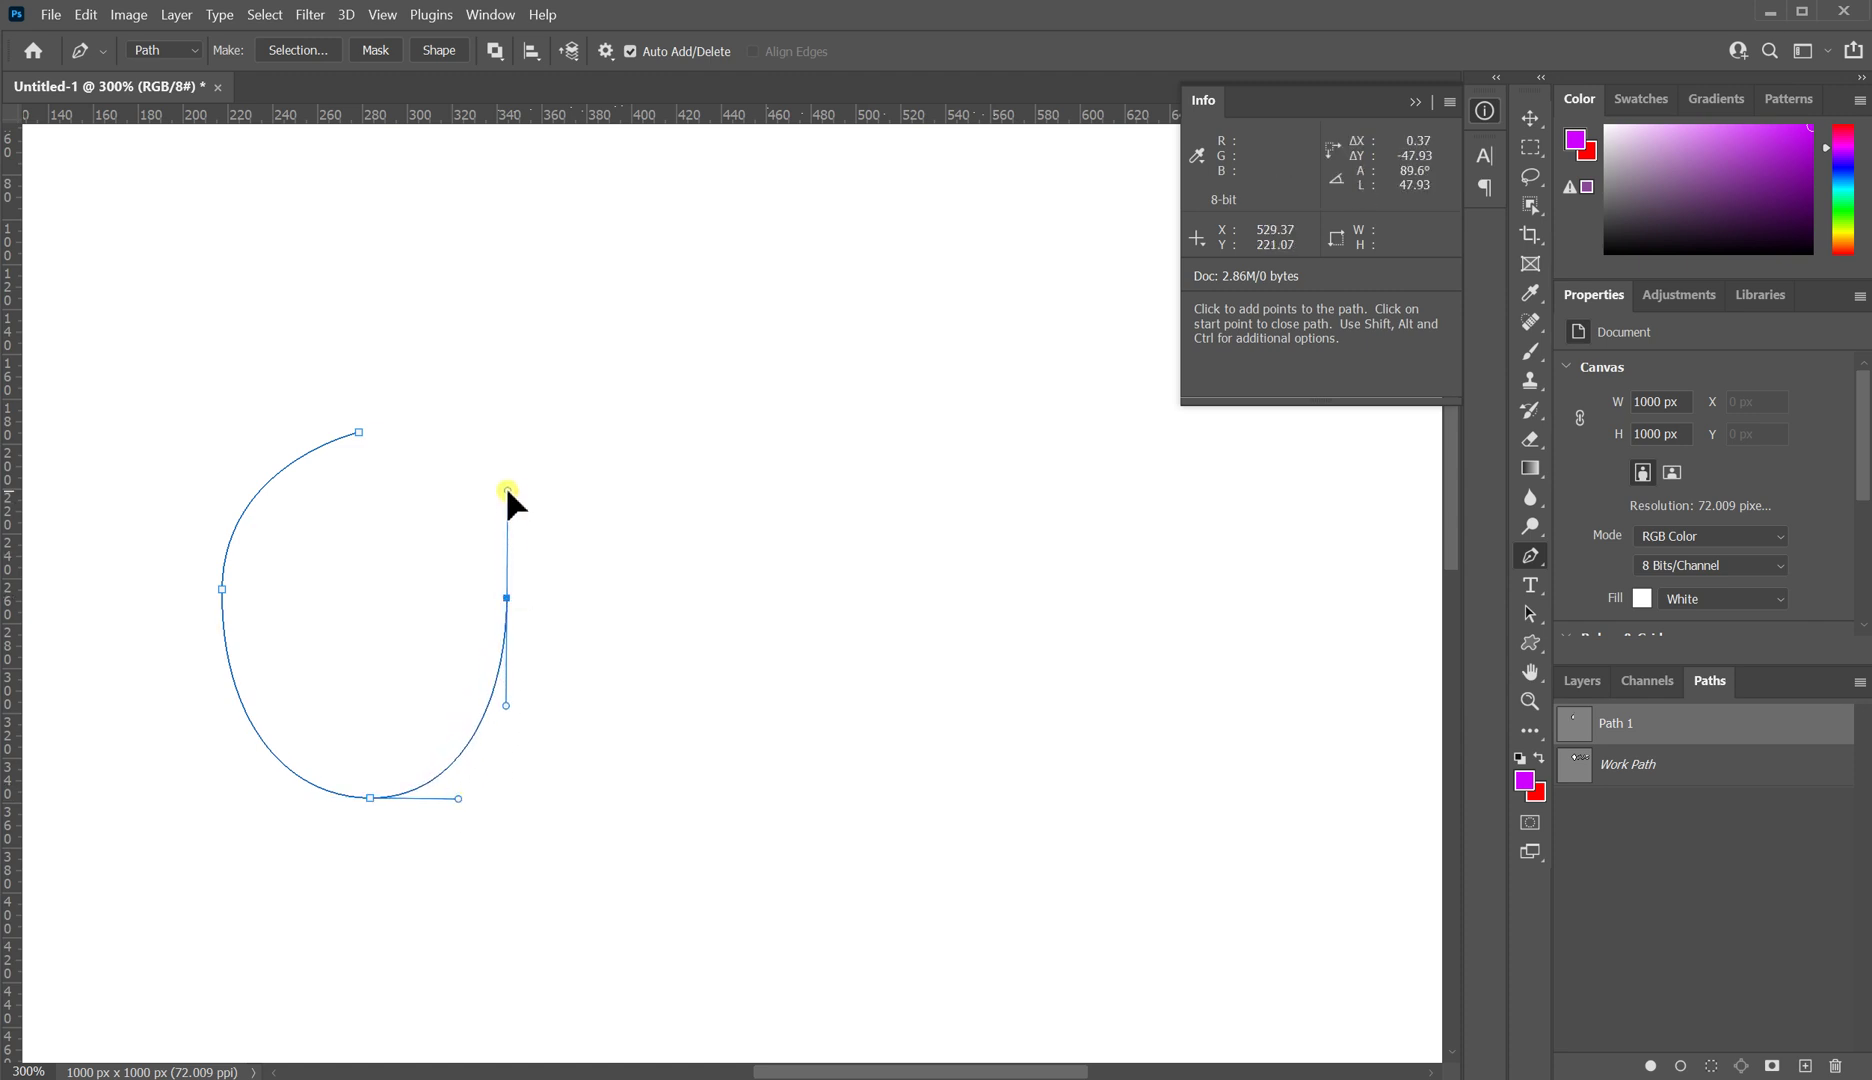
drag(359, 432, 259, 430)
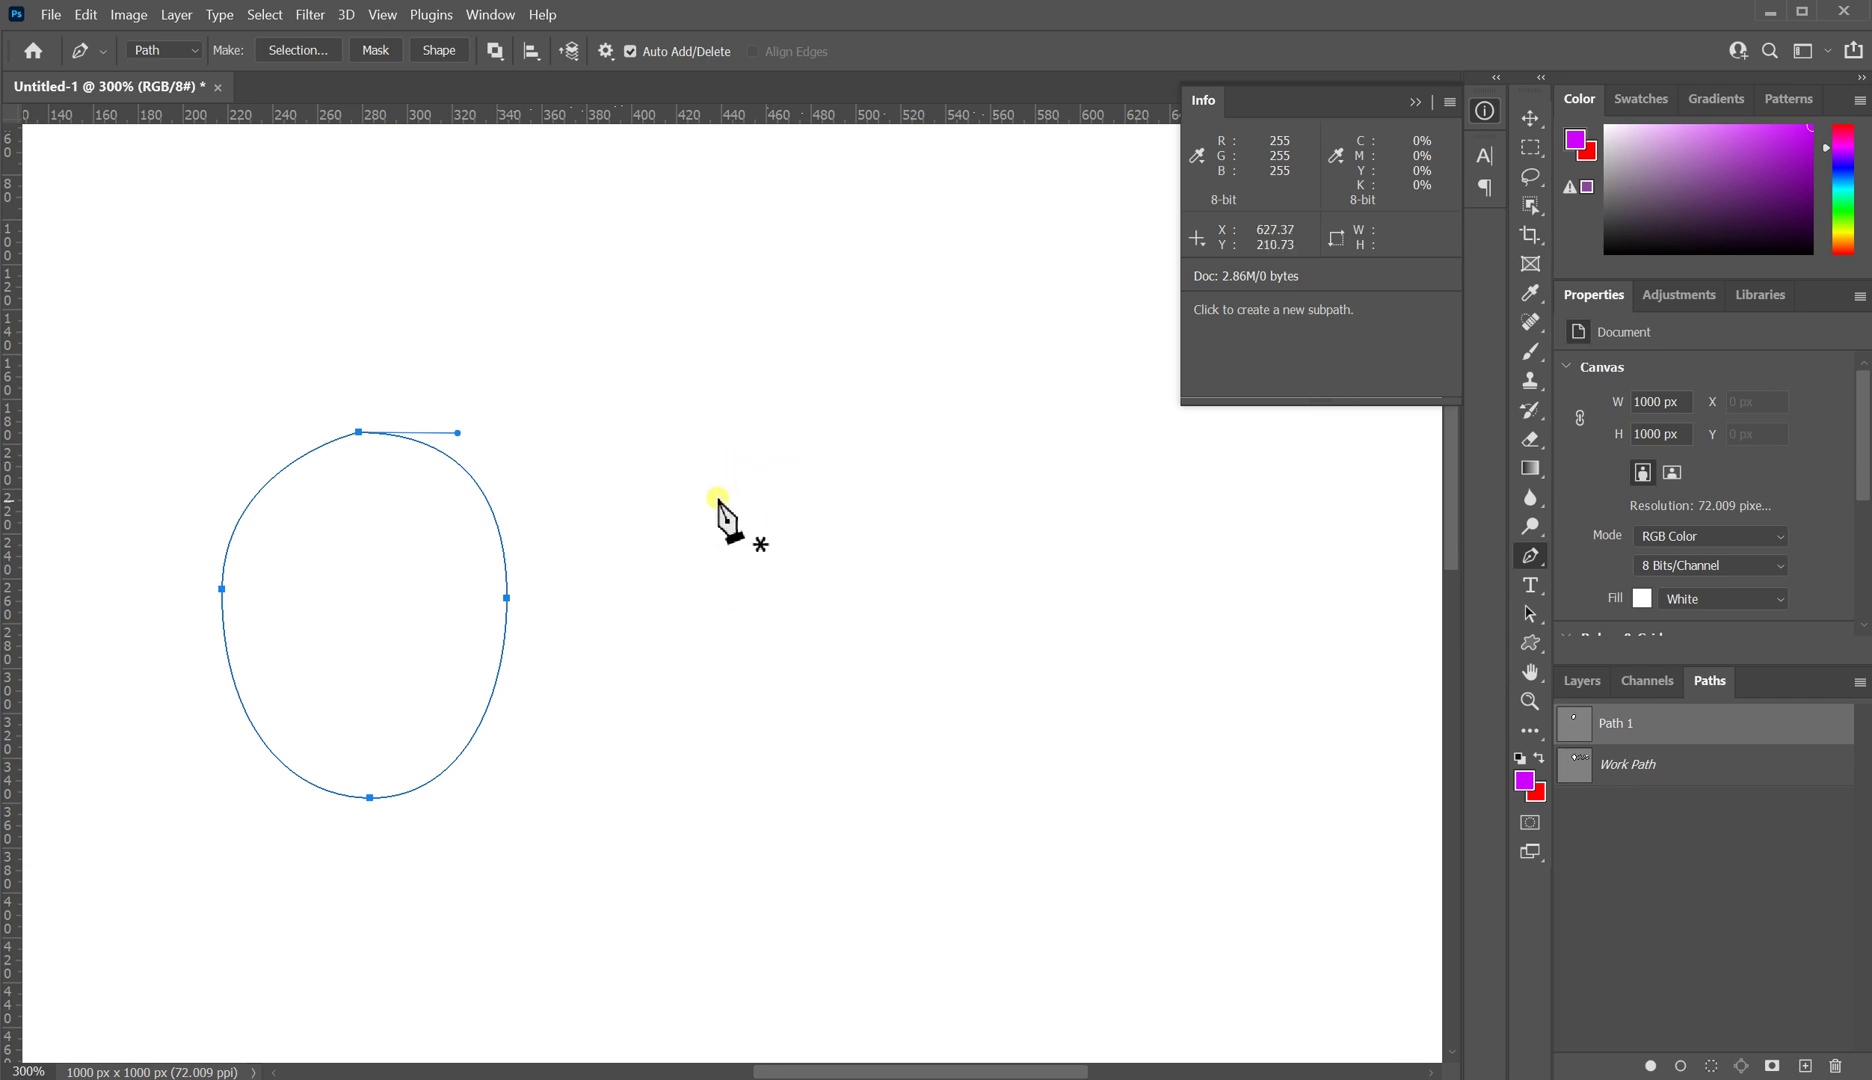
Step: Draw an open wavy path with five smooth anchor points to the right of the oval and end it without closing
drag(661, 575, 716, 576)
drag(827, 465, 905, 463)
drag(993, 589, 1075, 592)
drag(1157, 474, 1245, 472)
drag(1297, 584, 1367, 582)
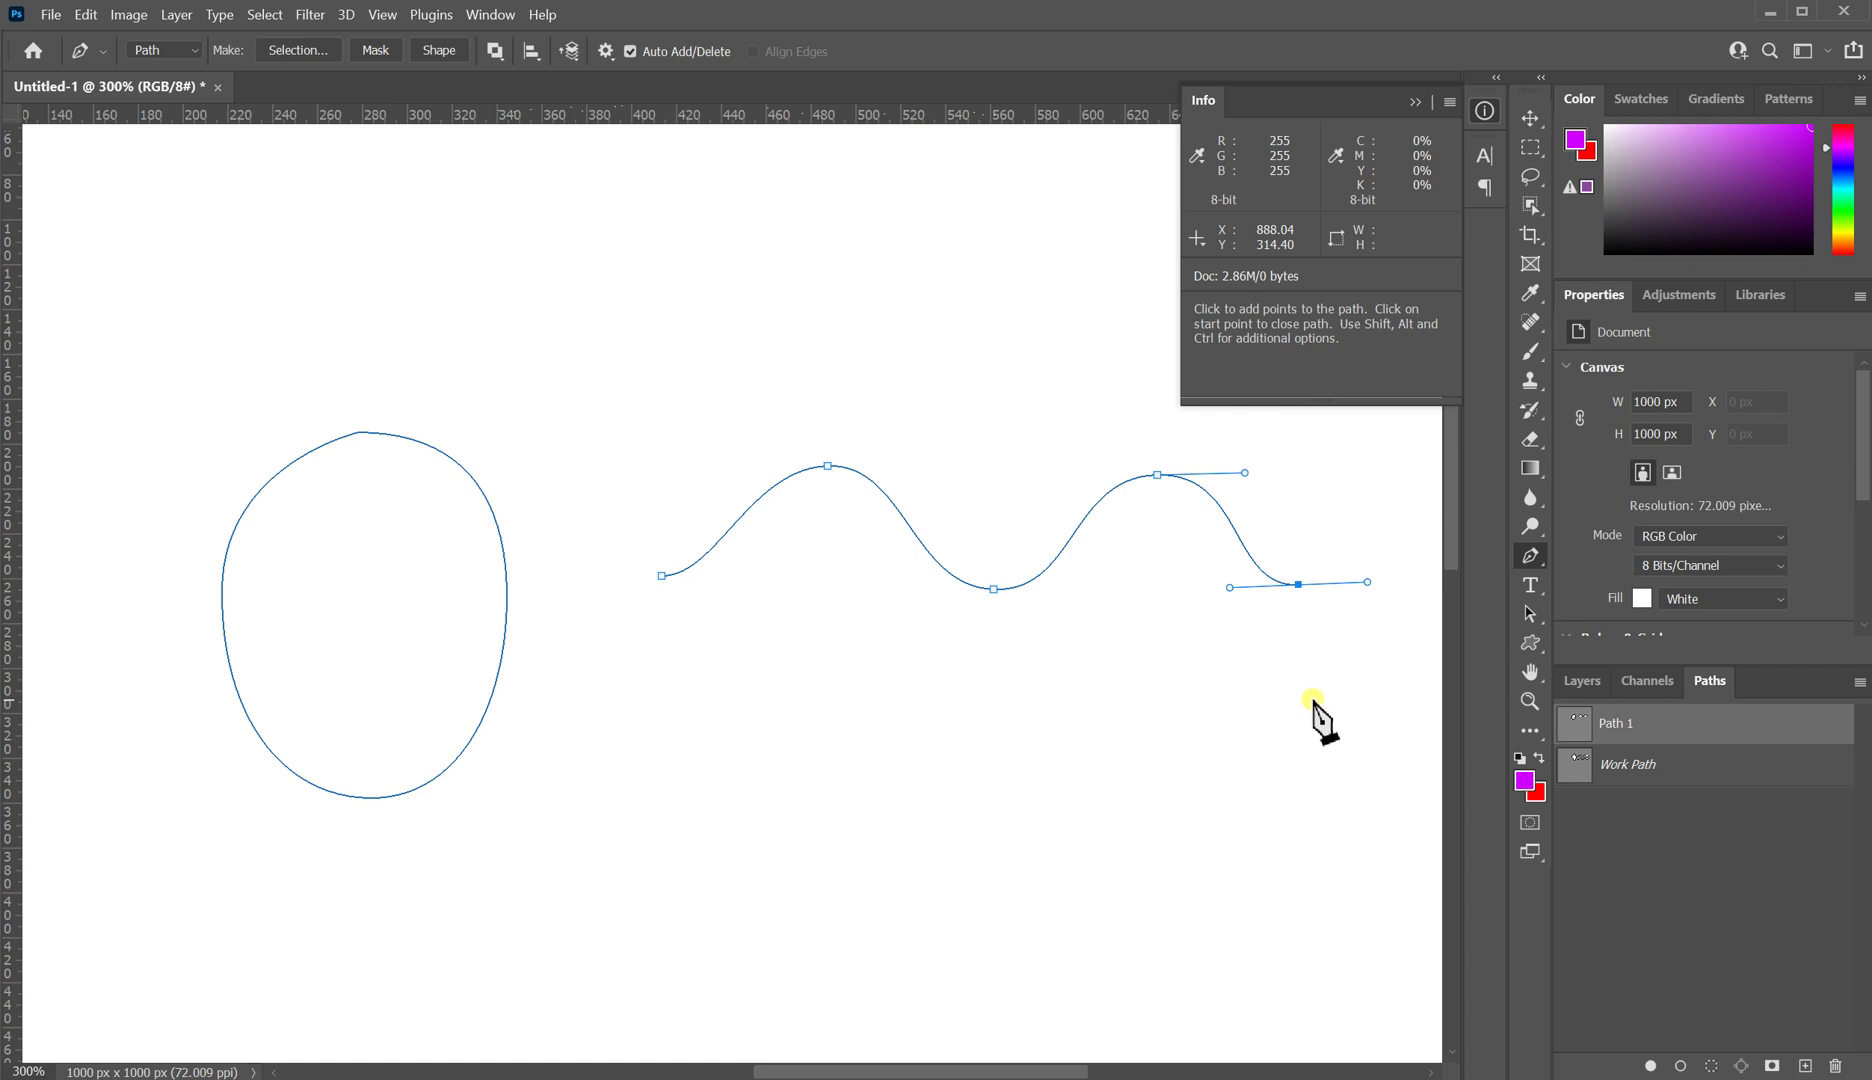
key(Escape)
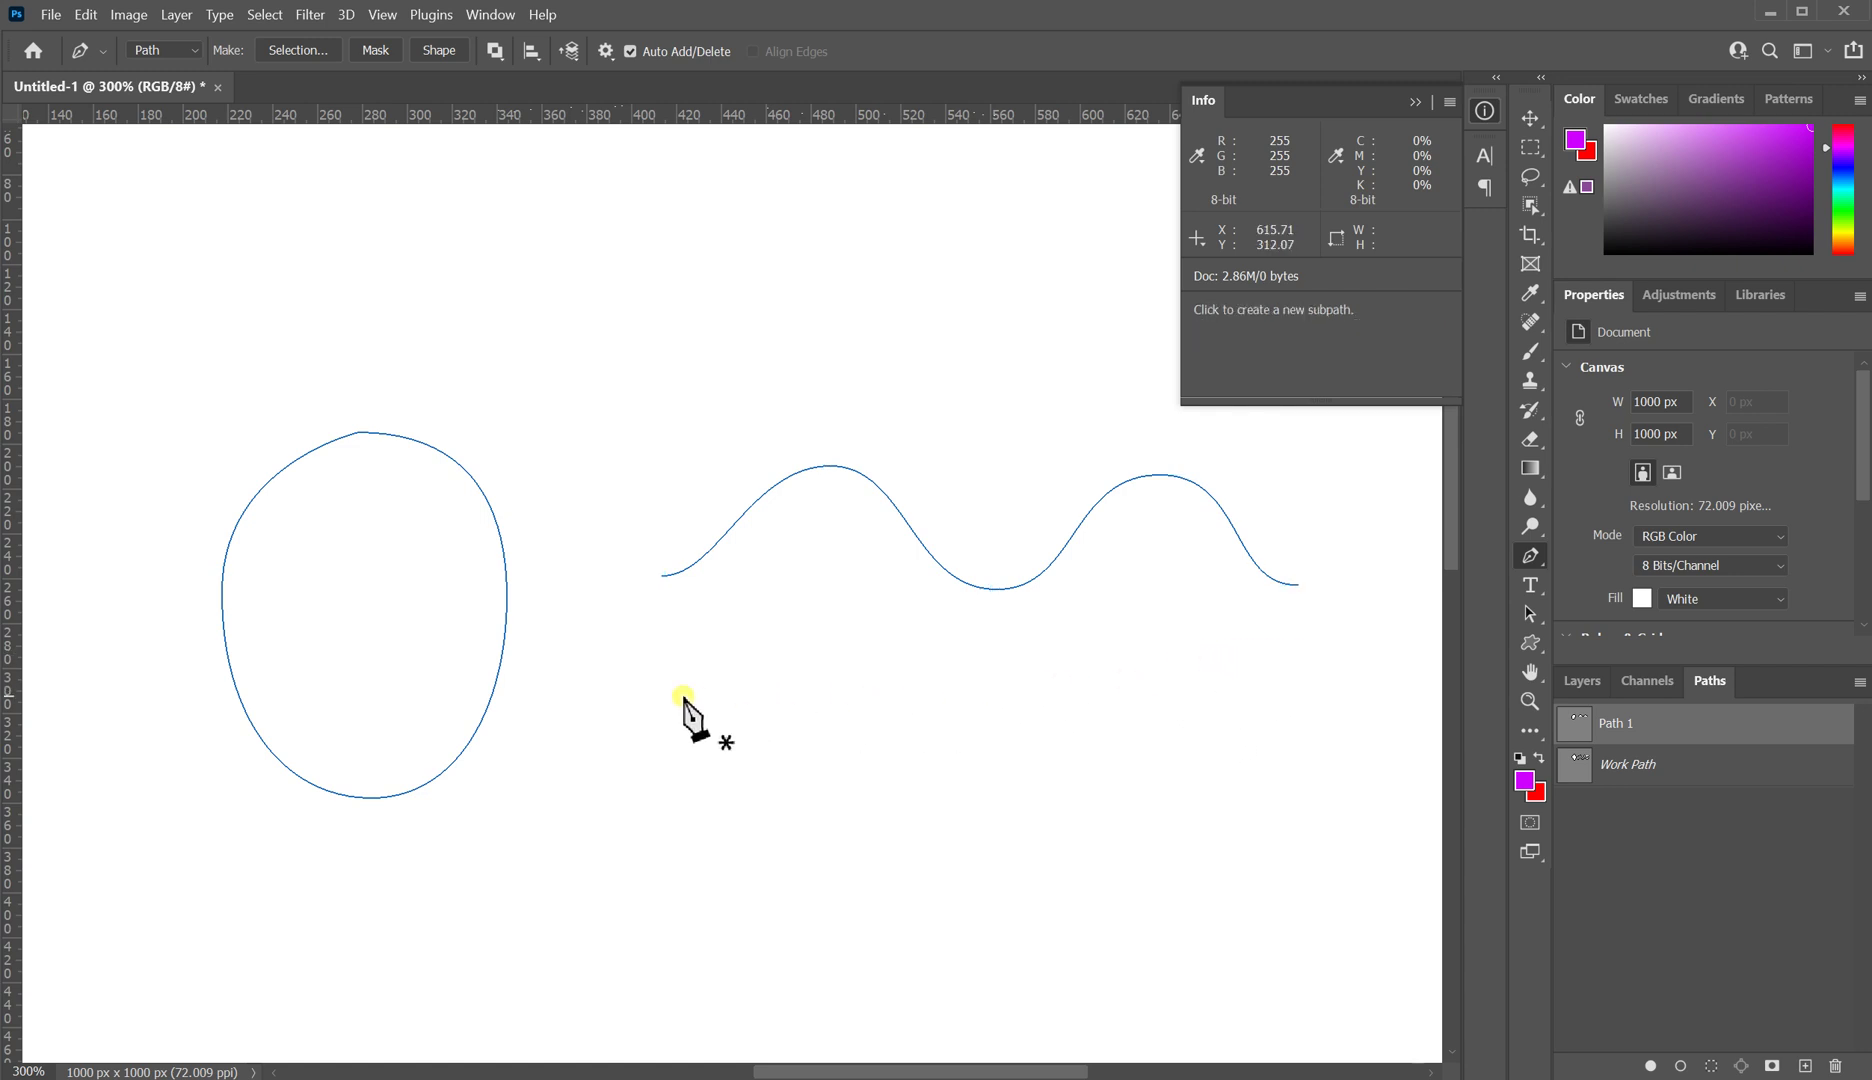
Step: Draw a second open wavy path with five smooth anchor points below the first wave and end it
drag(669, 712, 762, 714)
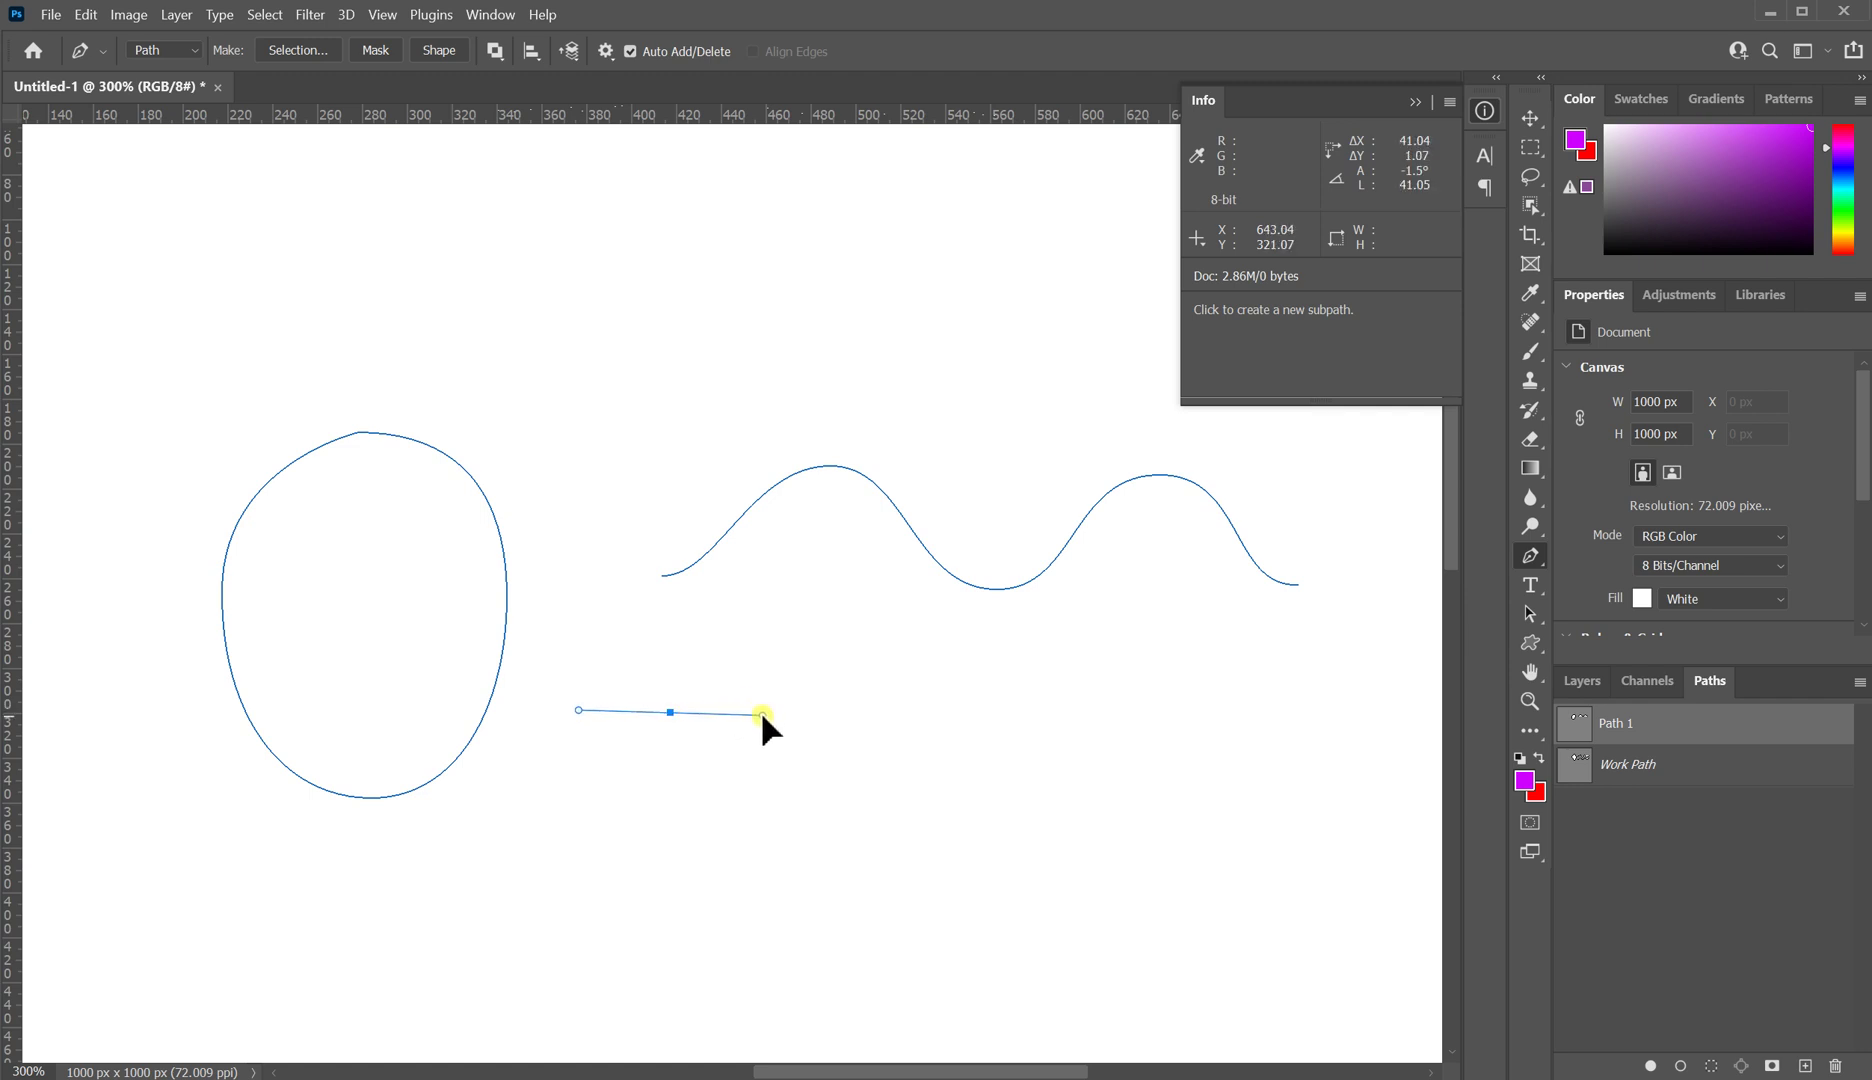
drag(818, 605, 940, 604)
drag(1002, 718, 1100, 717)
drag(1157, 603, 1245, 603)
drag(1311, 719, 1378, 714)
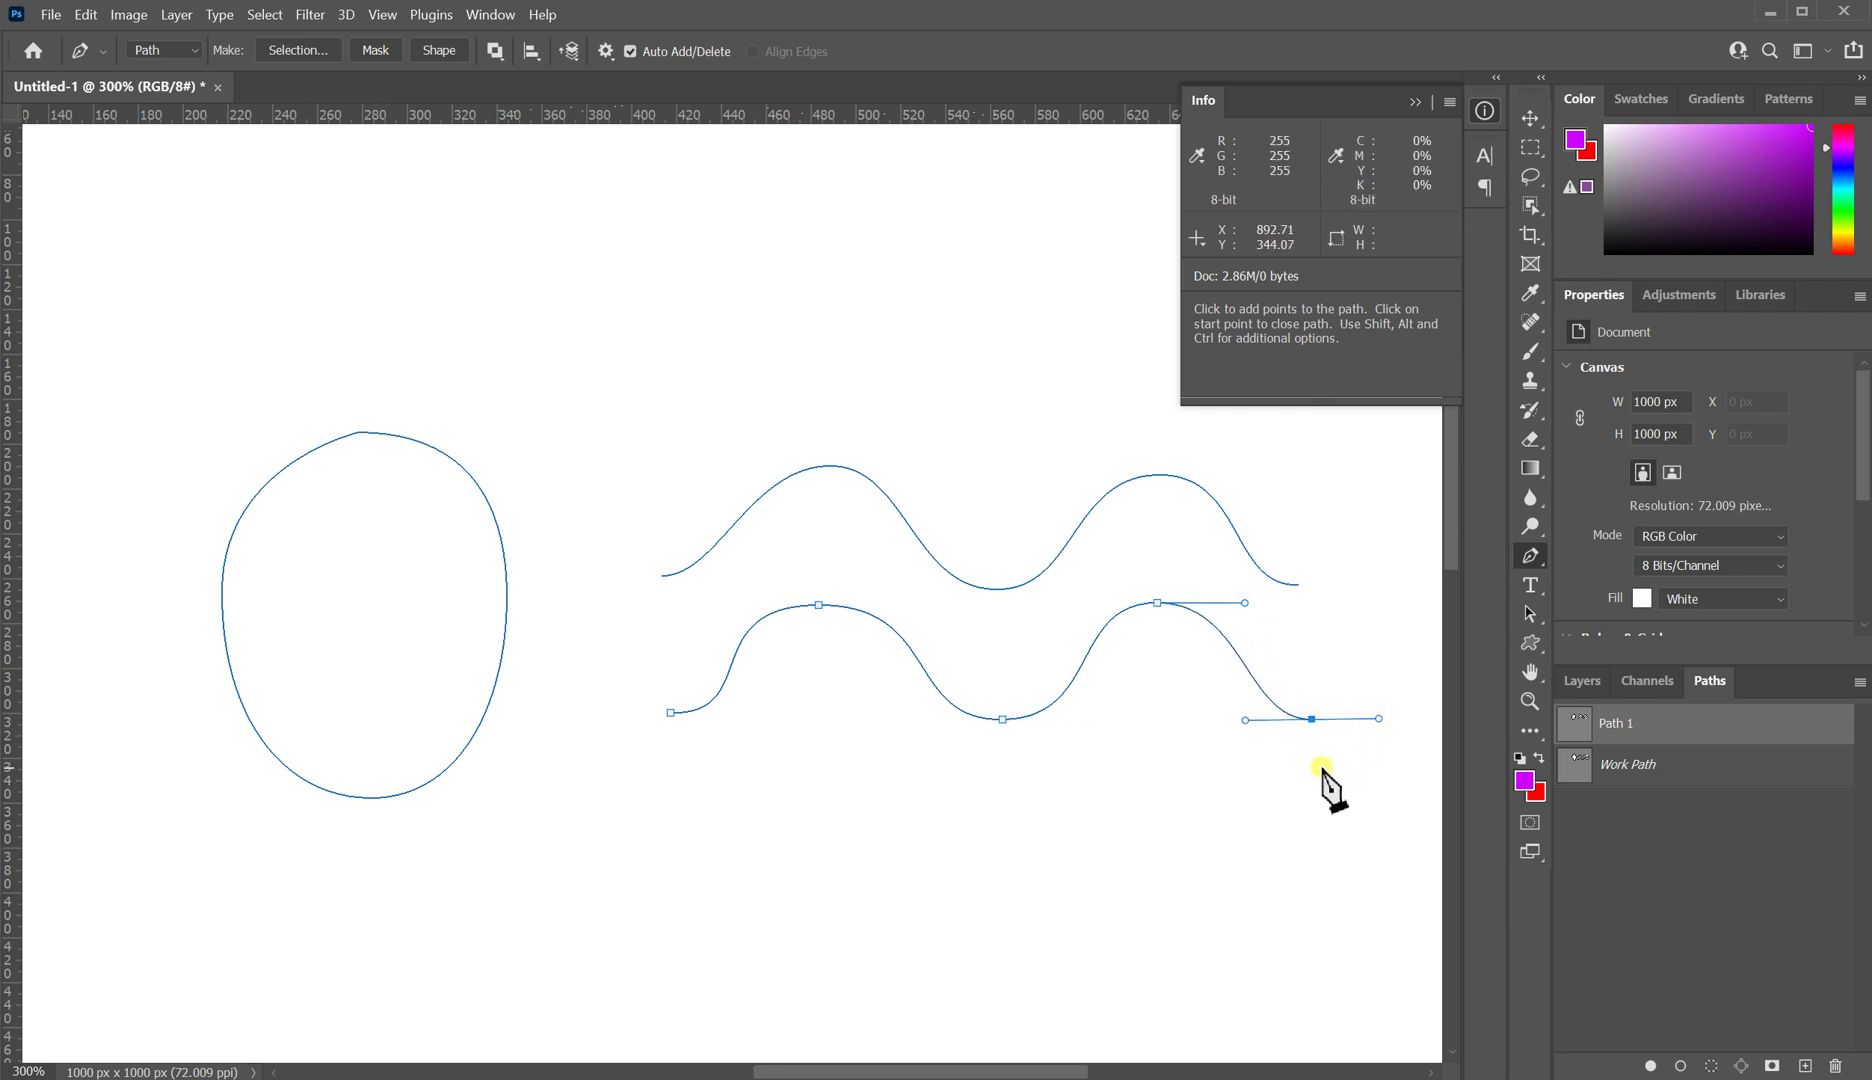
key(Escape)
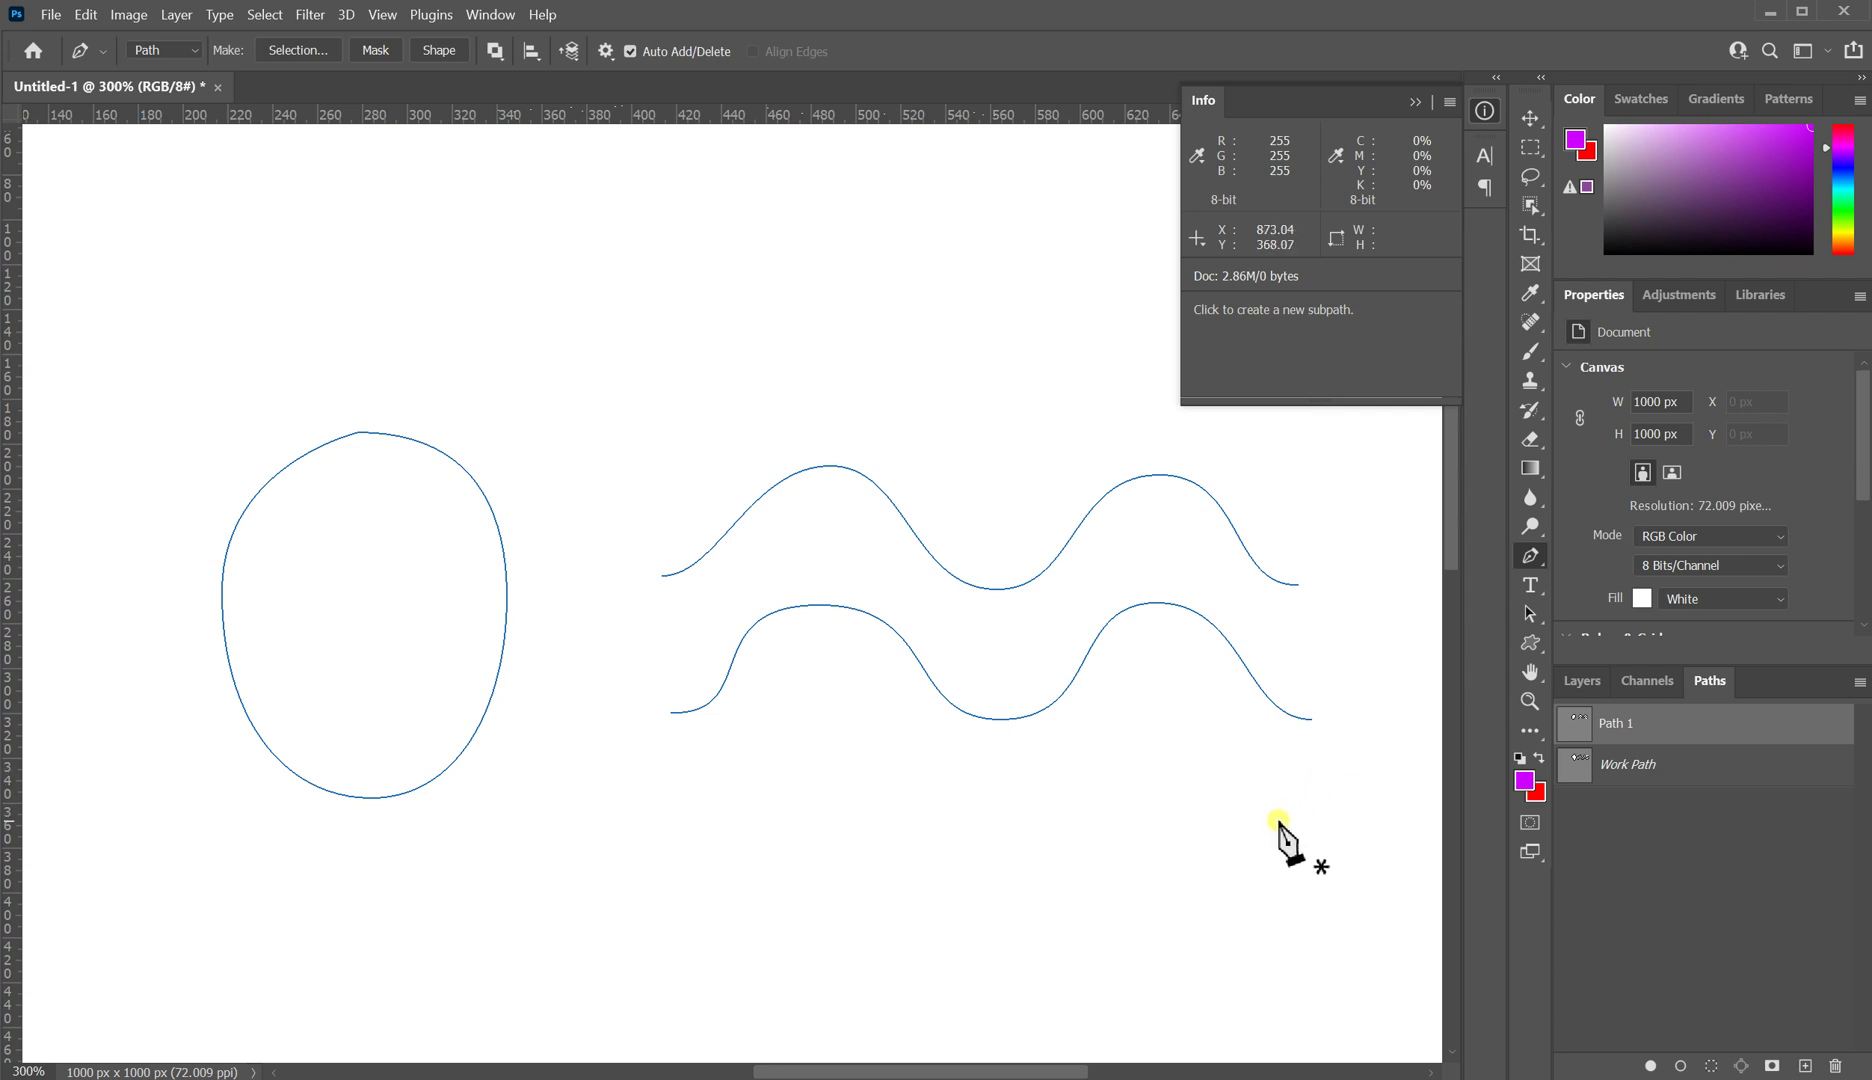
Step: Show the Work Path and Path 1 in turn, and add a new empty path placed above Path 1
click(1630, 773)
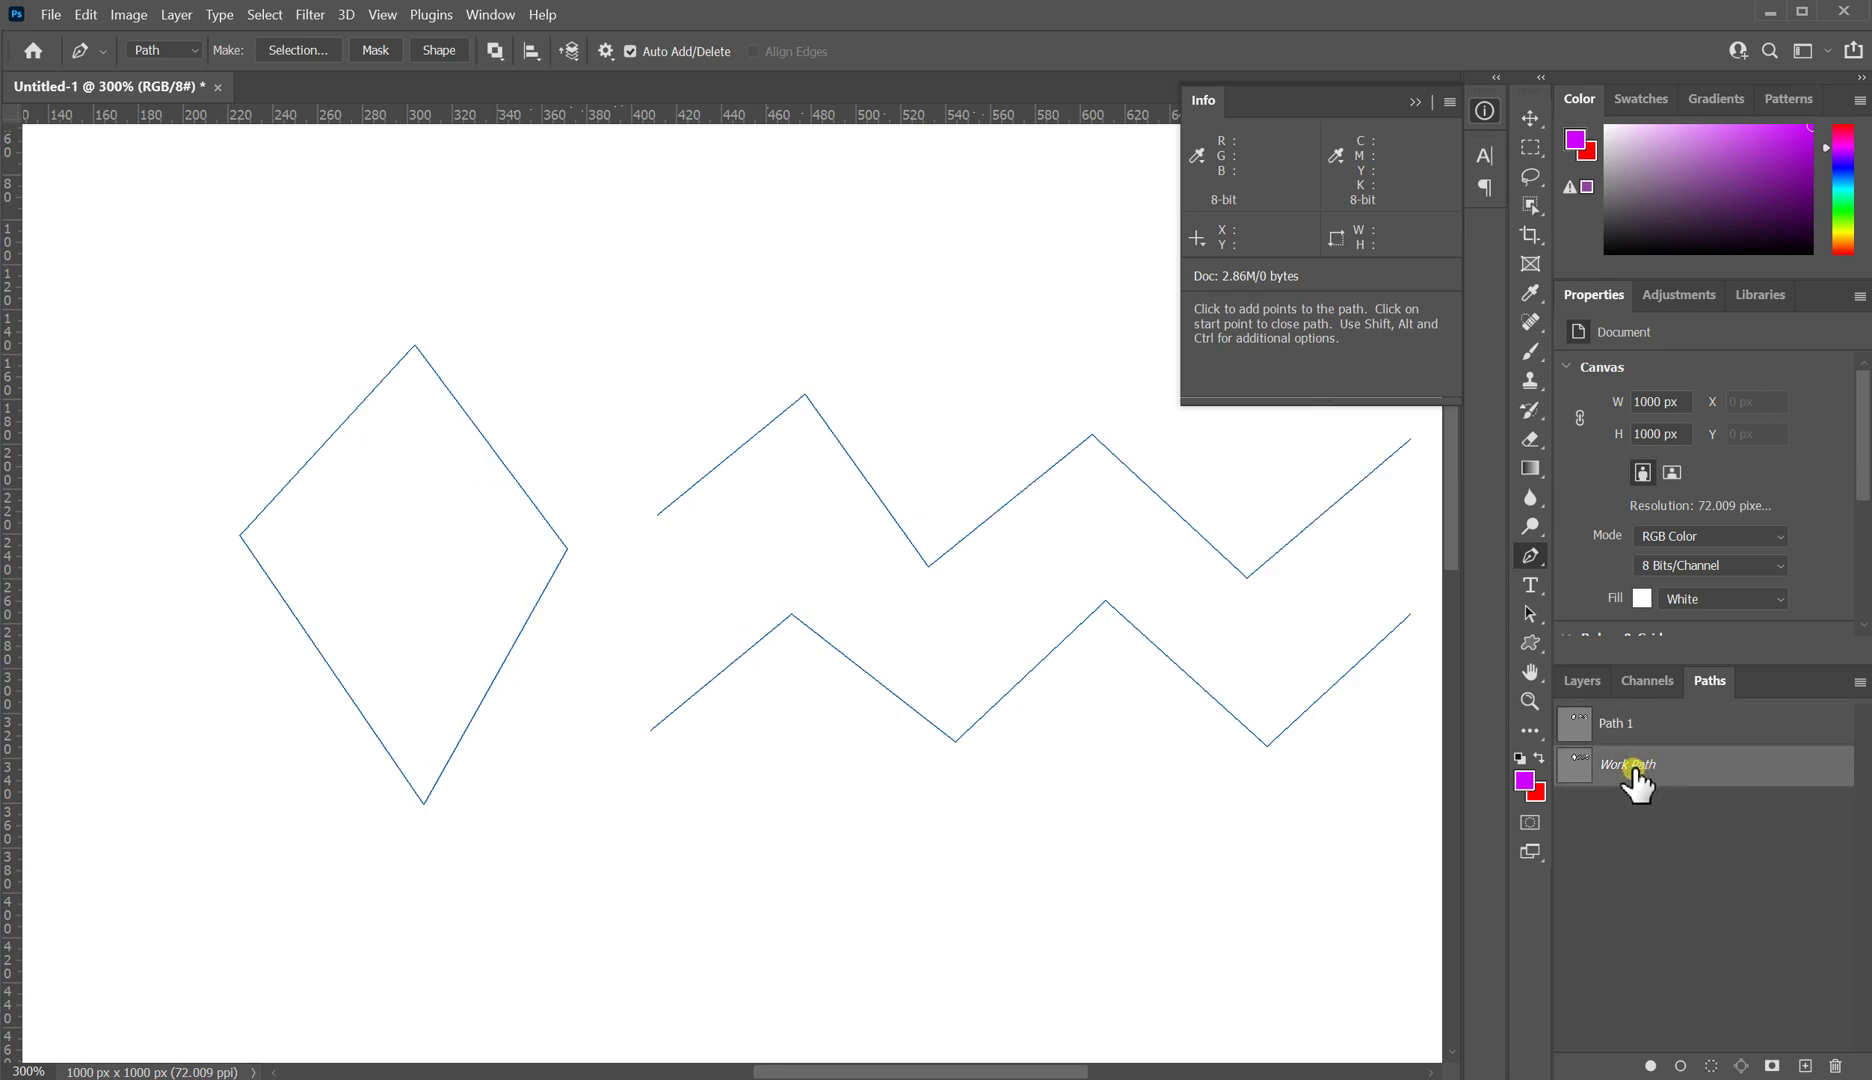
click(1643, 730)
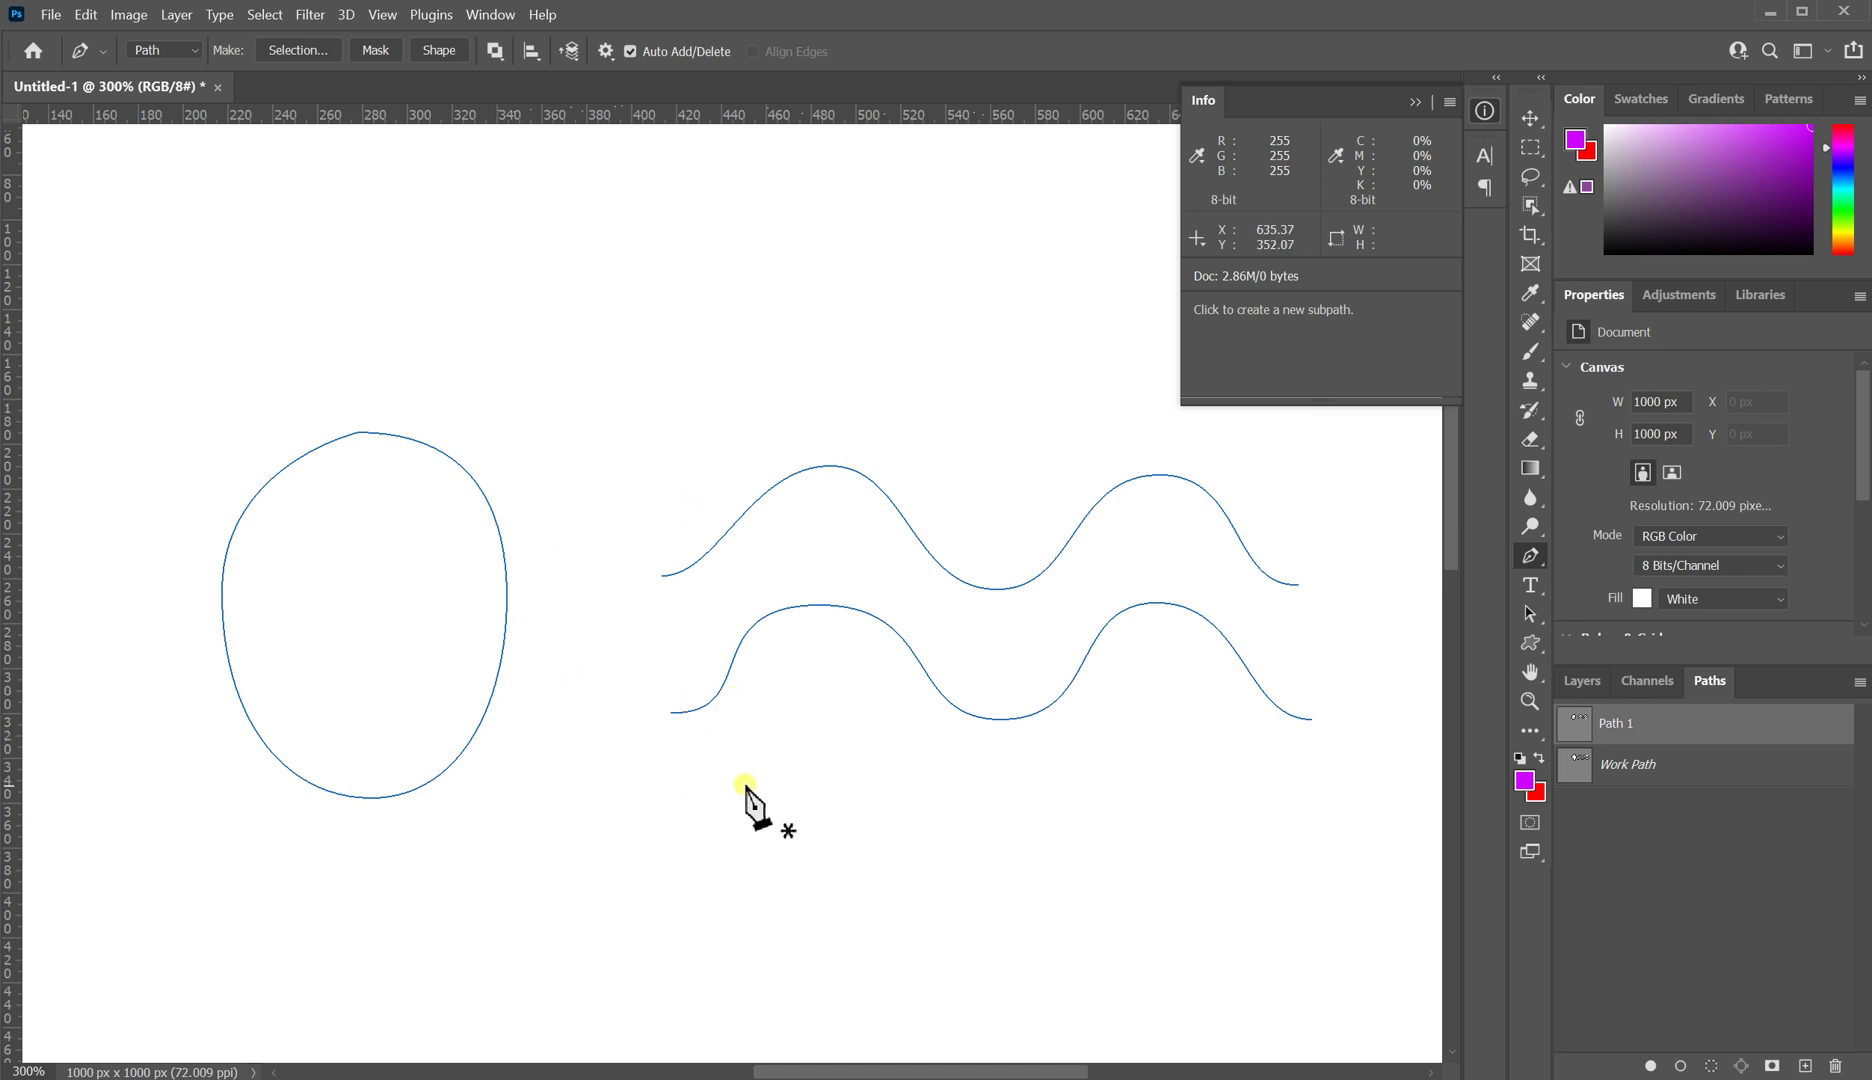
click(1805, 1065)
drag(1676, 768, 1668, 718)
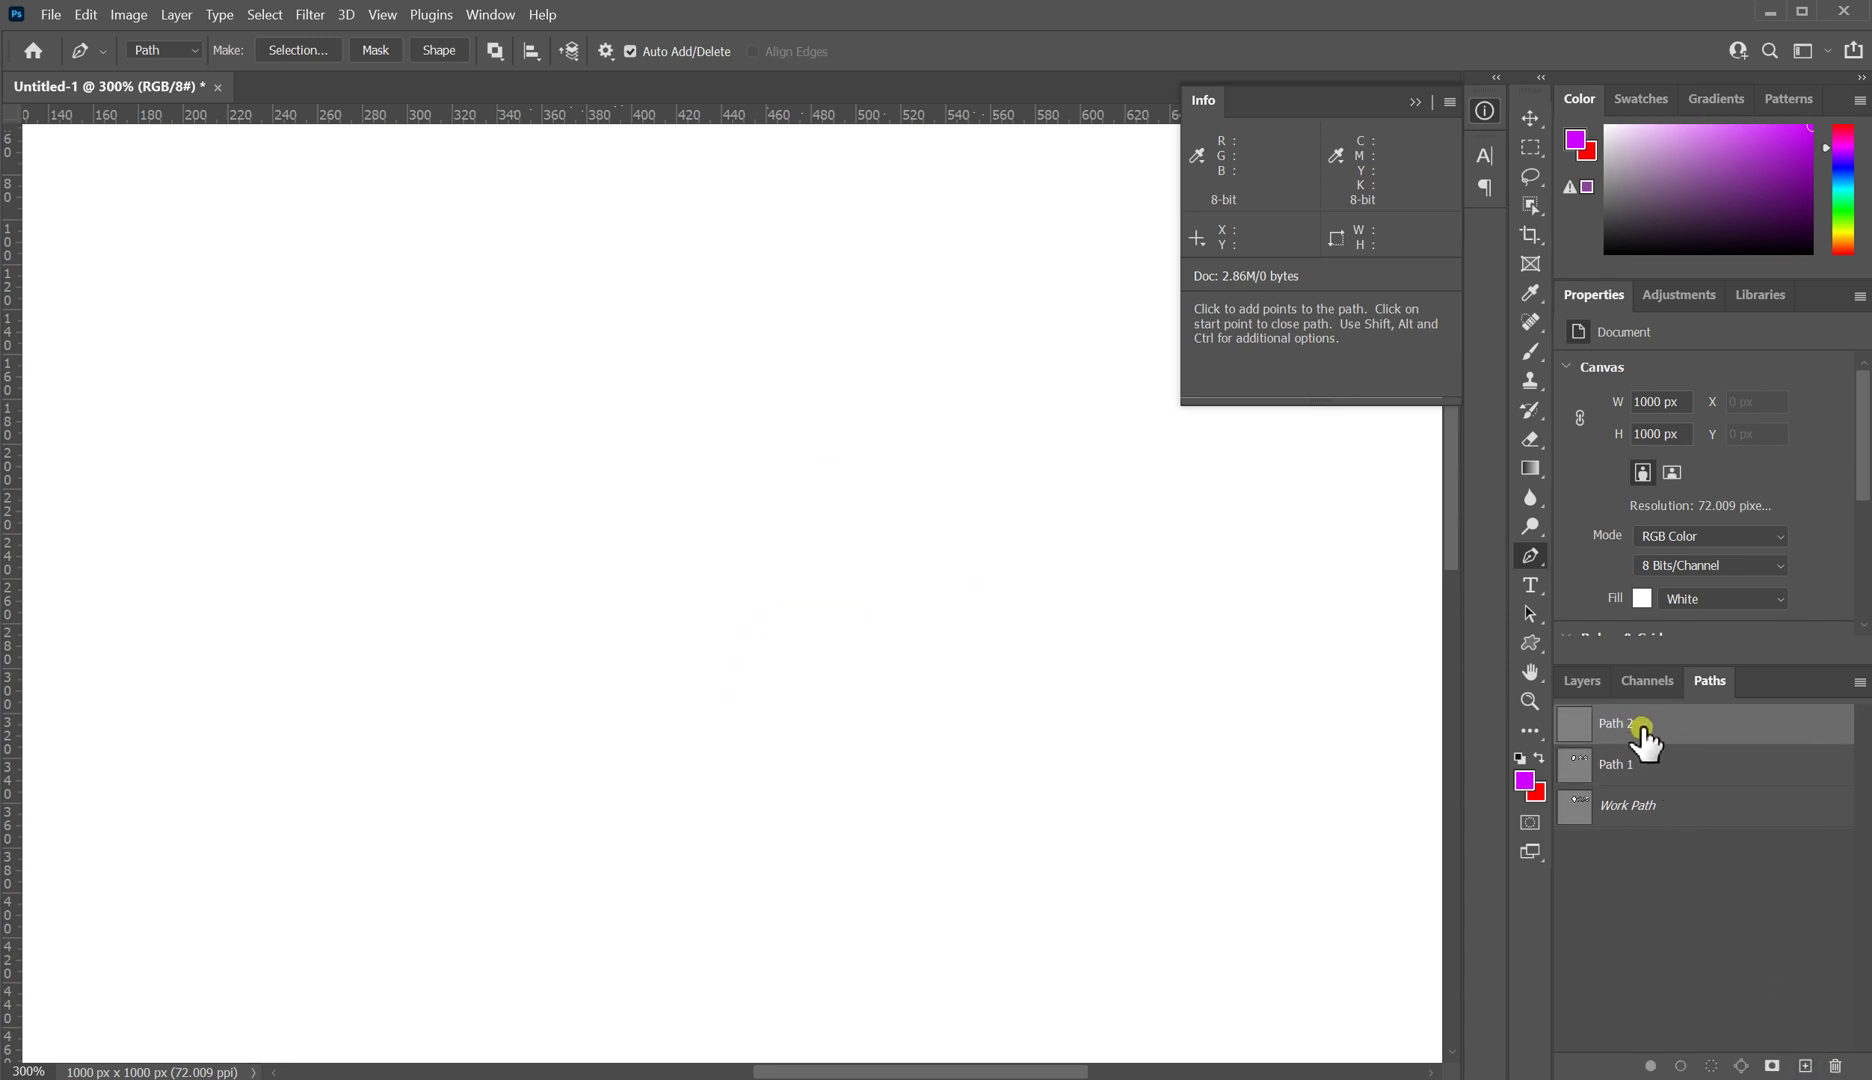
Step: Draw a closed diamond with four corner points on the left of the canvas in the new empty path
click(345, 423)
click(193, 618)
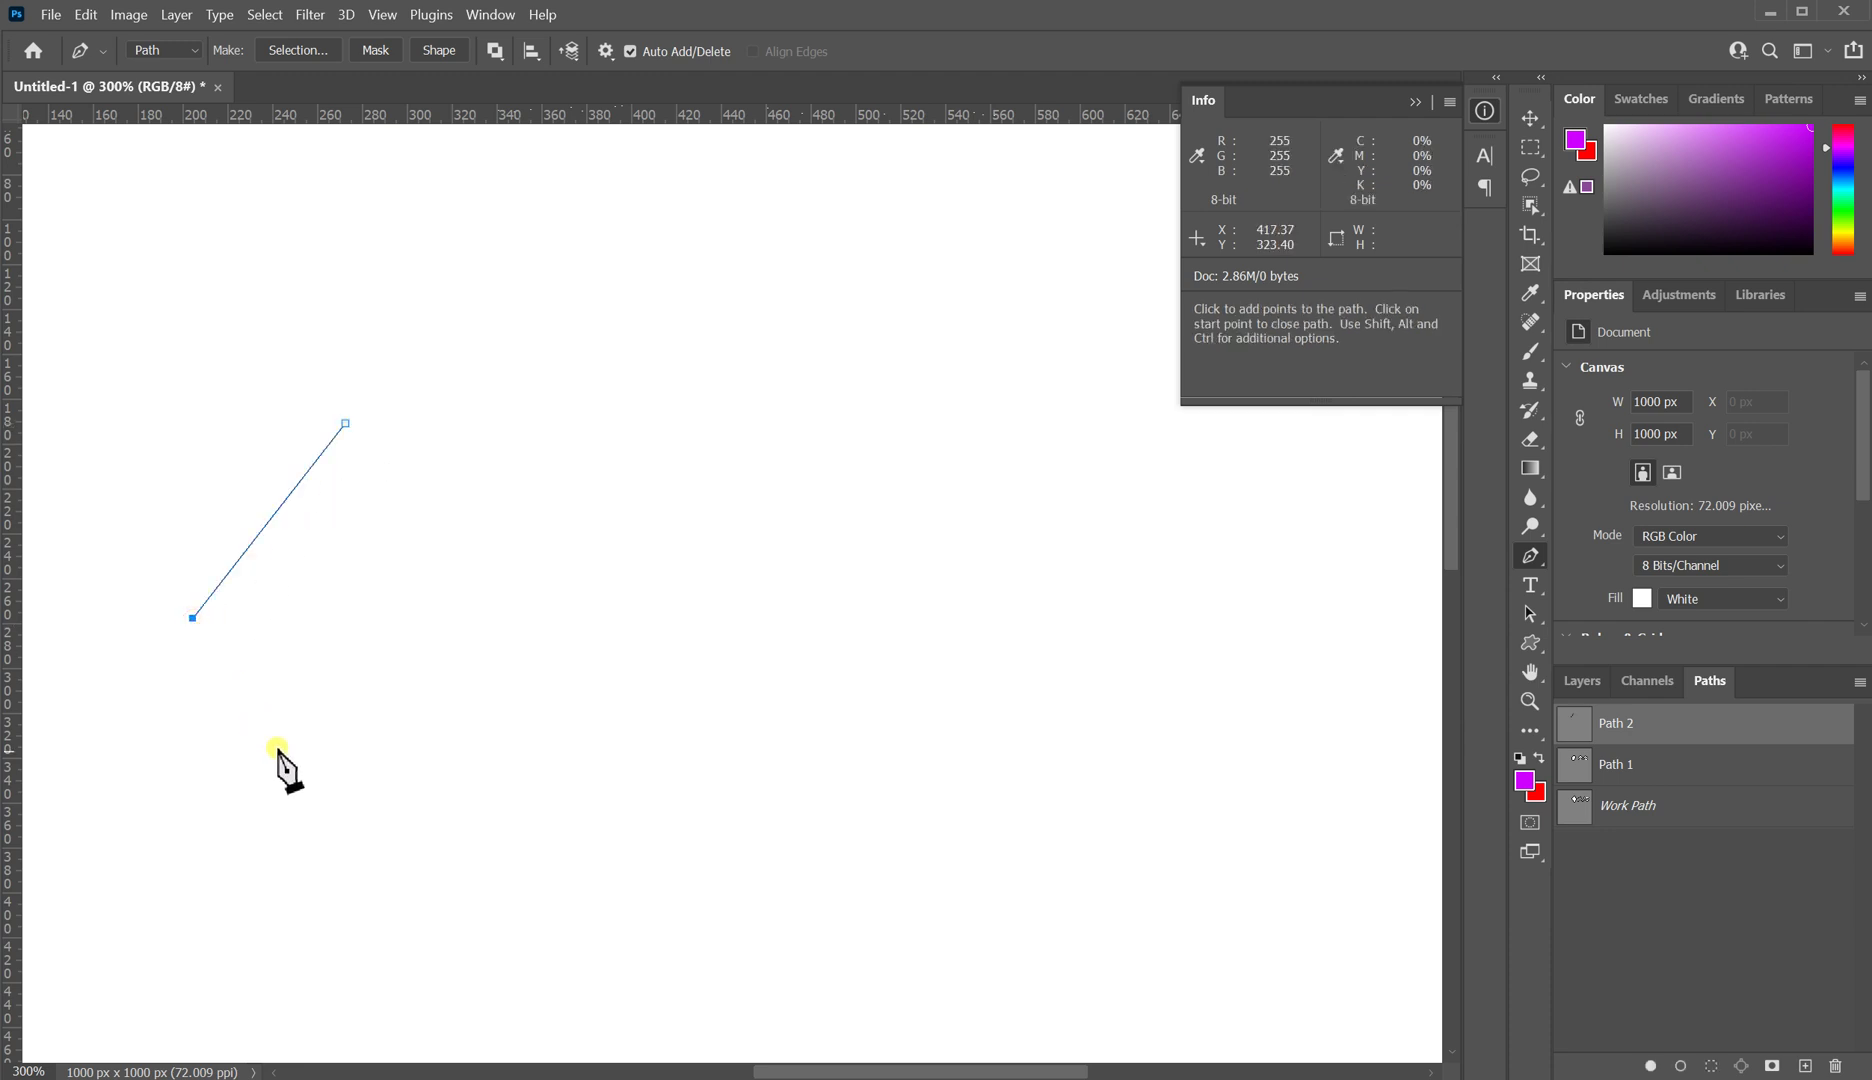
click(347, 826)
click(482, 622)
click(345, 423)
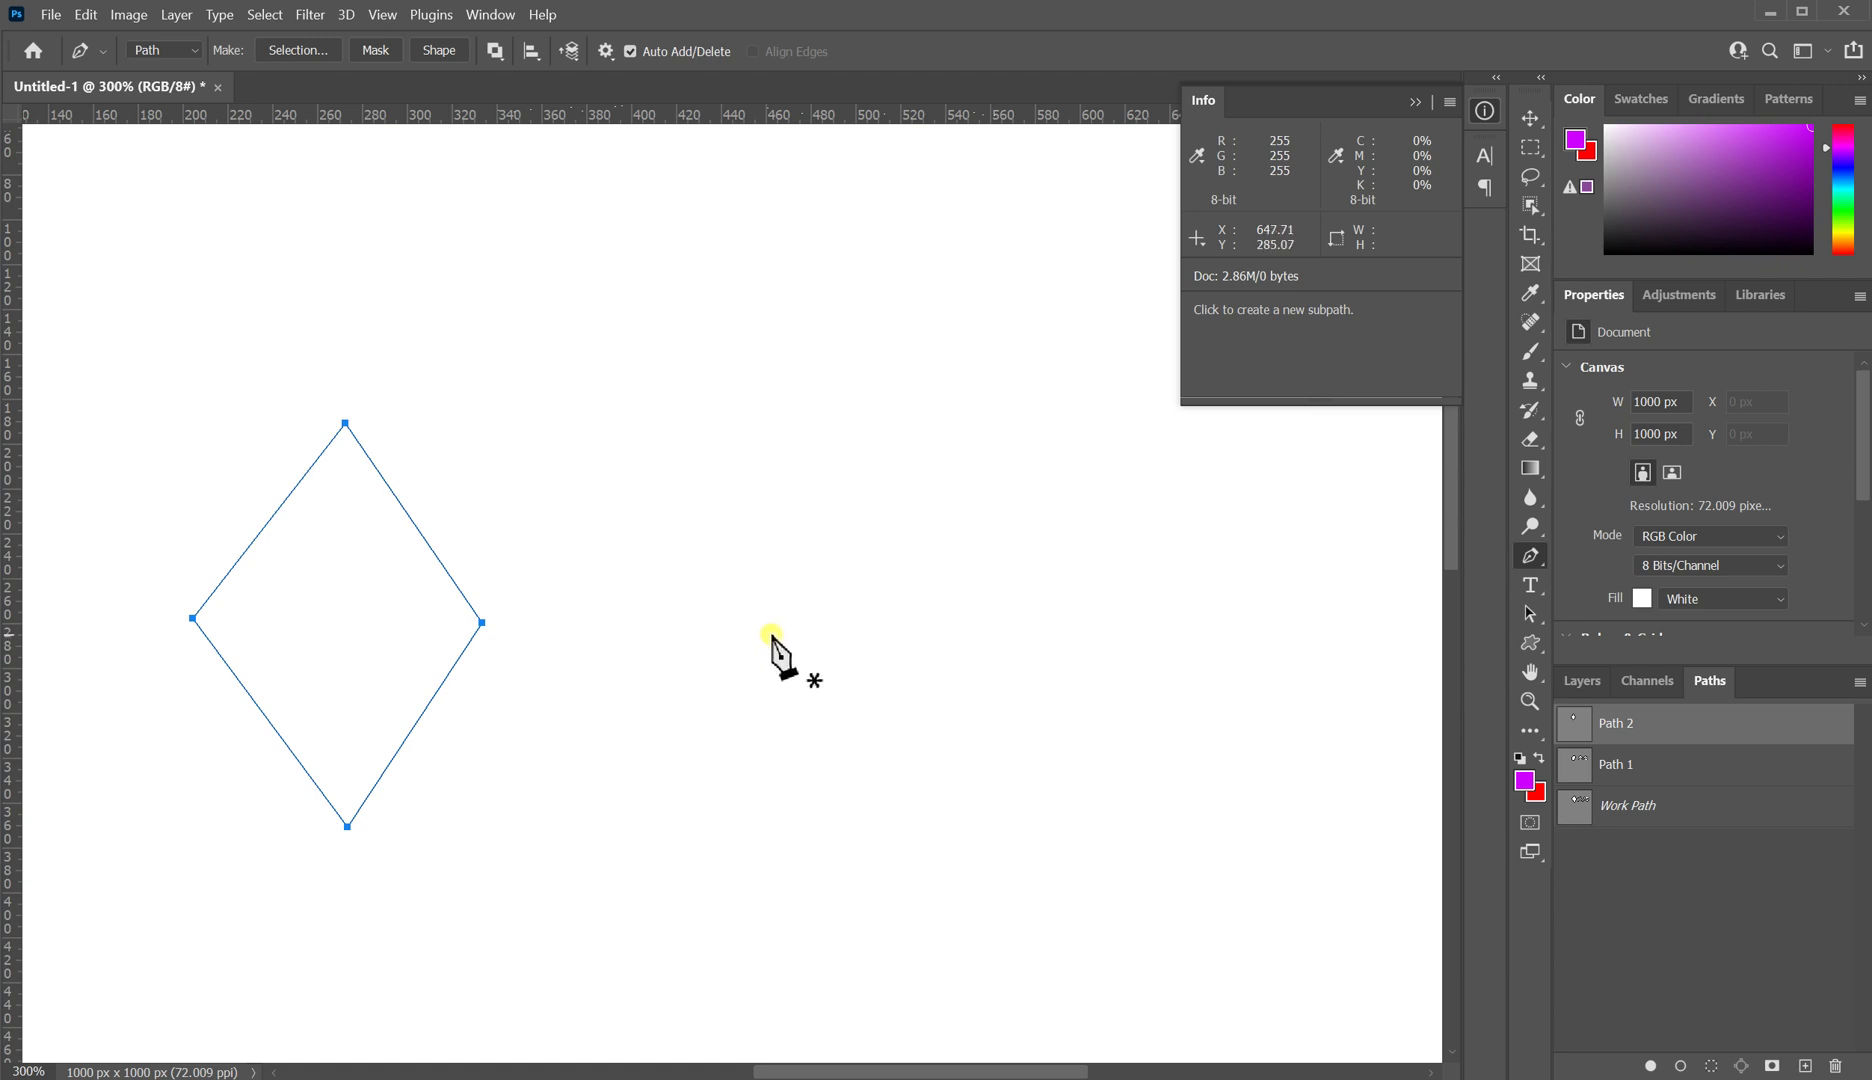
Step: Convert the diamond's four corner points into smooth points to form an oval, then deselect the path
alt+click(345, 424)
drag(345, 424, 222, 421)
drag(347, 828, 461, 820)
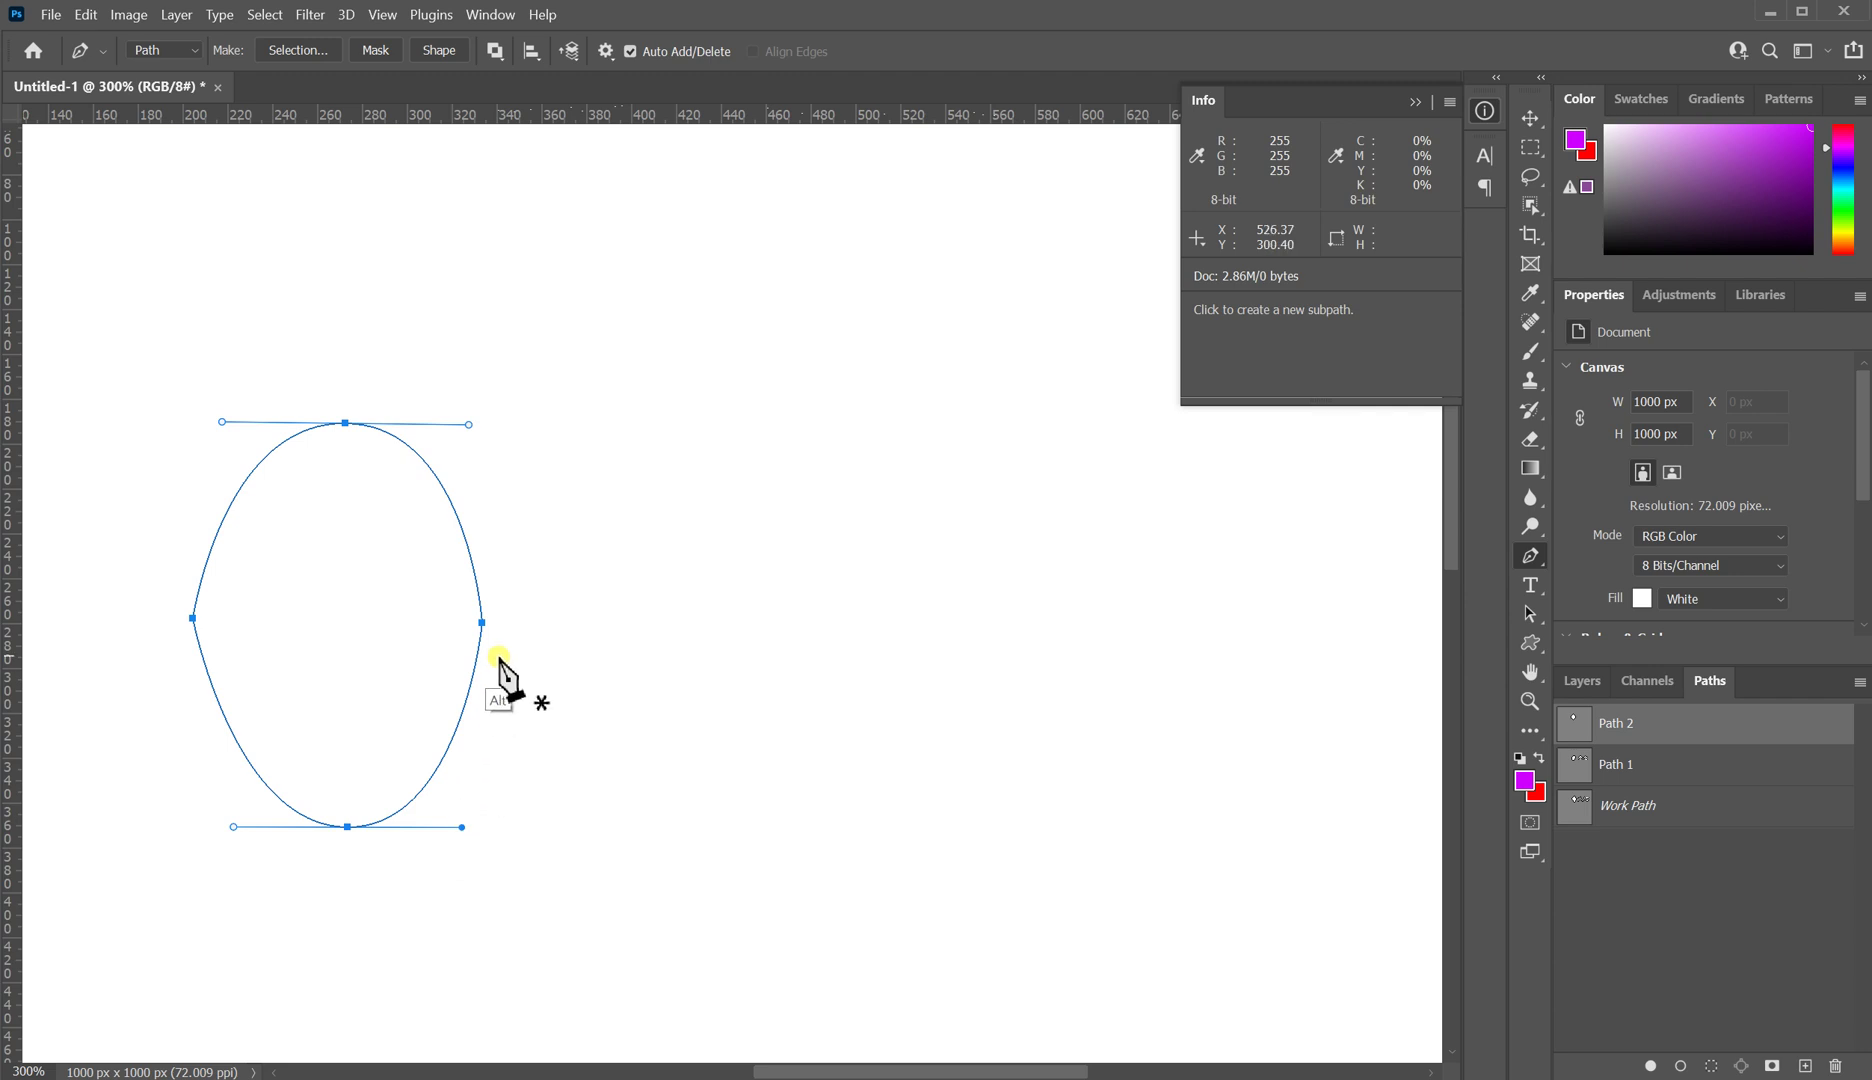
drag(482, 622, 481, 545)
drag(192, 618, 193, 697)
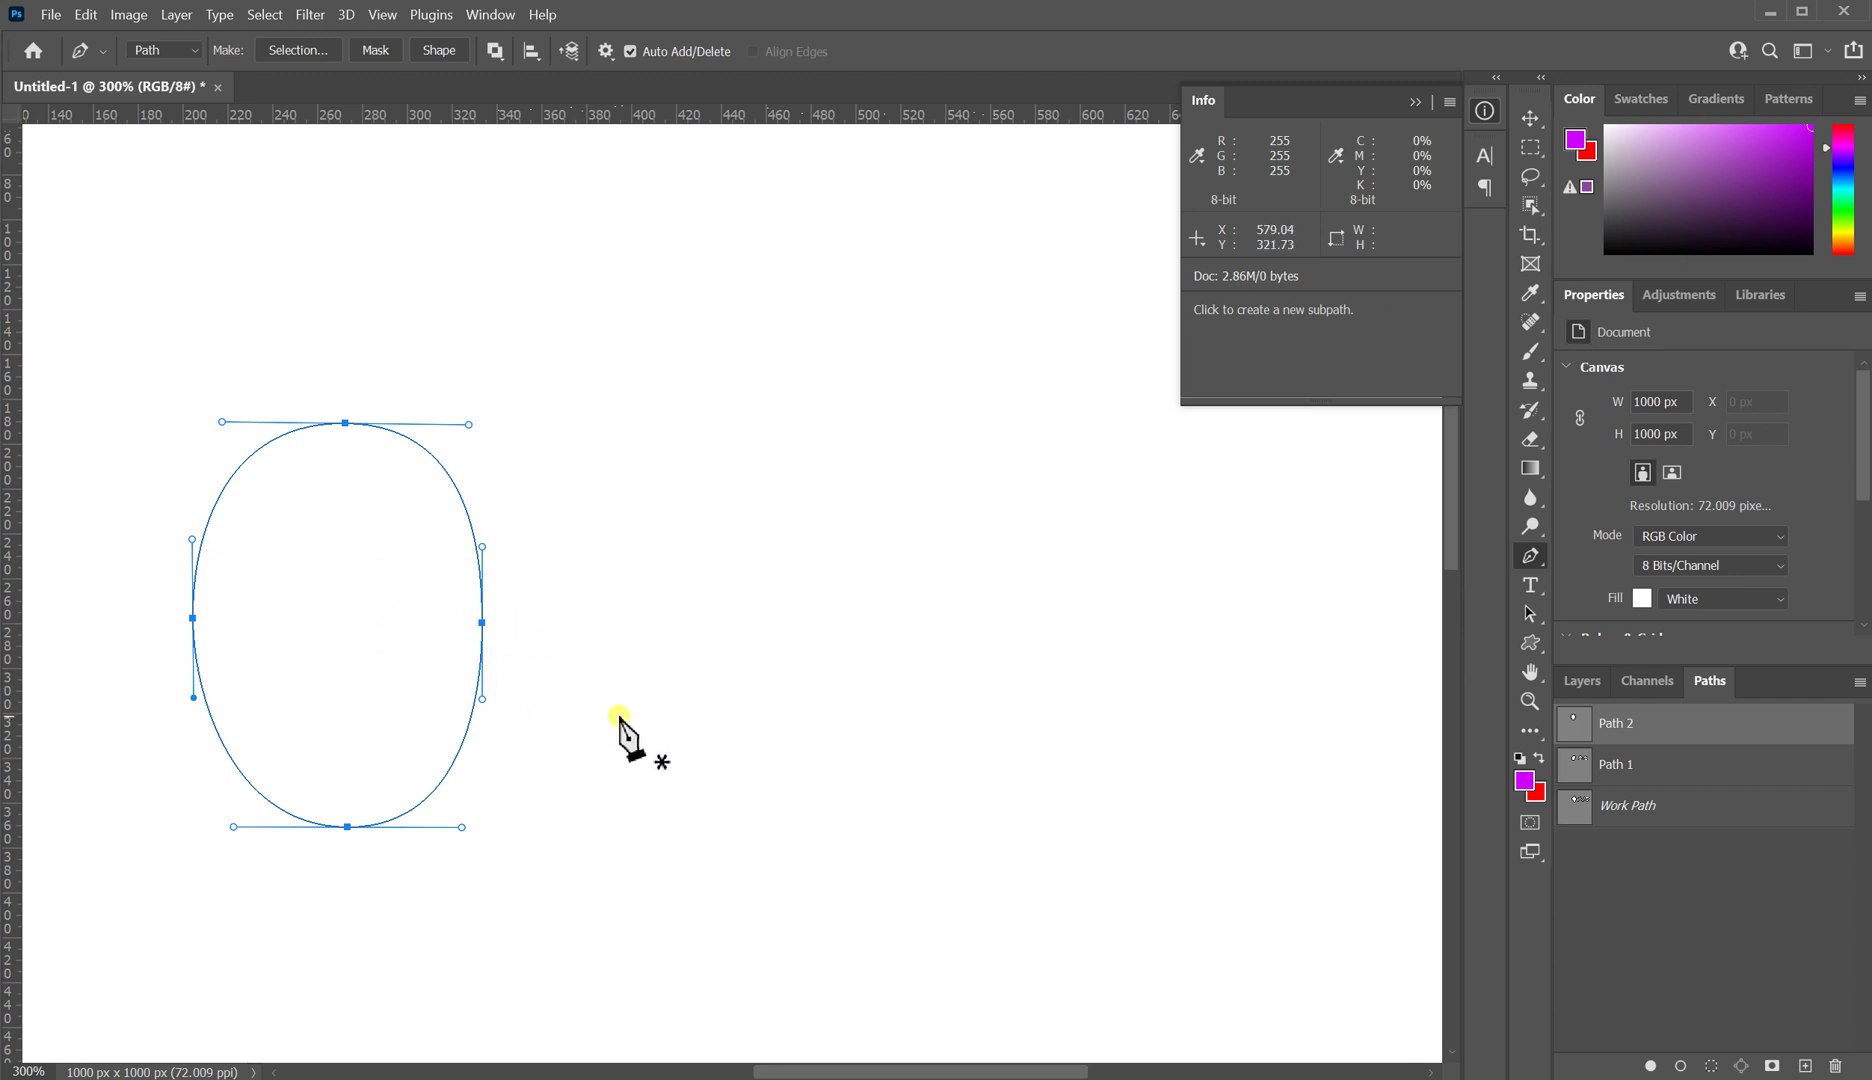
key(ctrl)
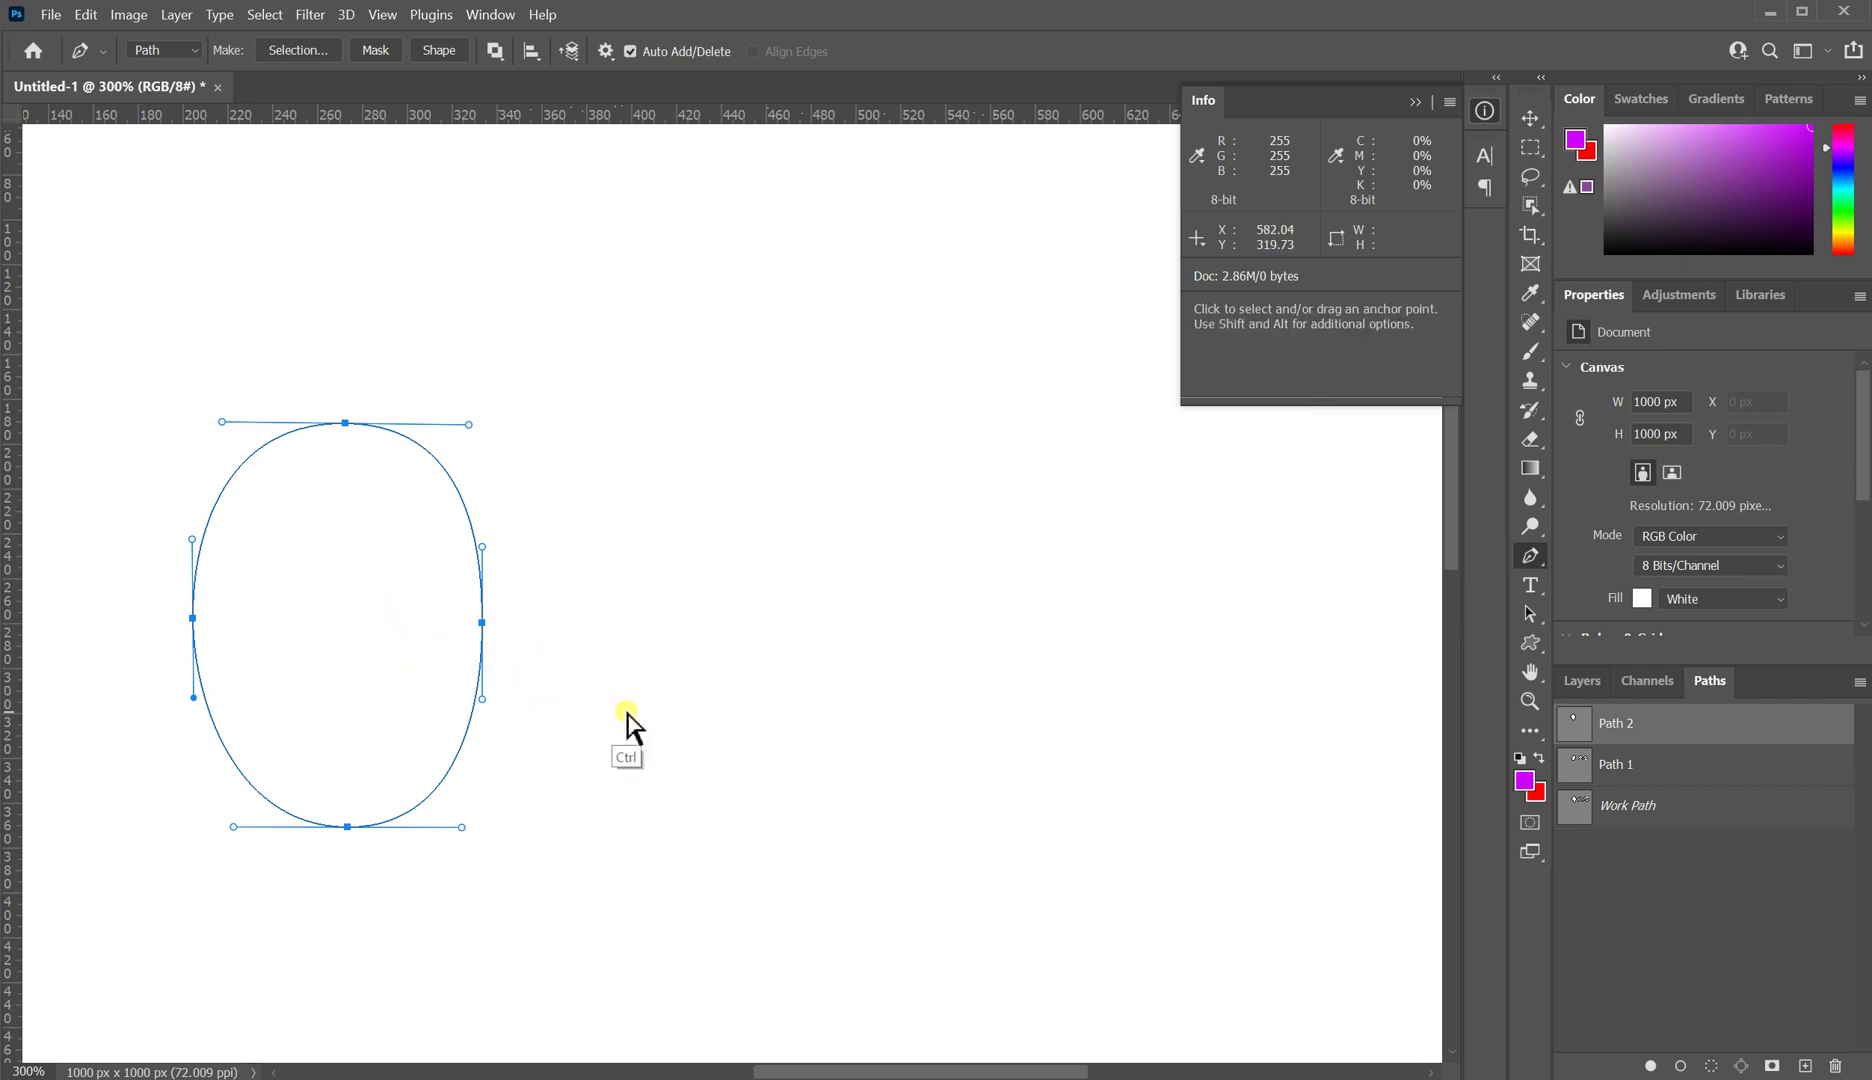
ctrl+click(627, 714)
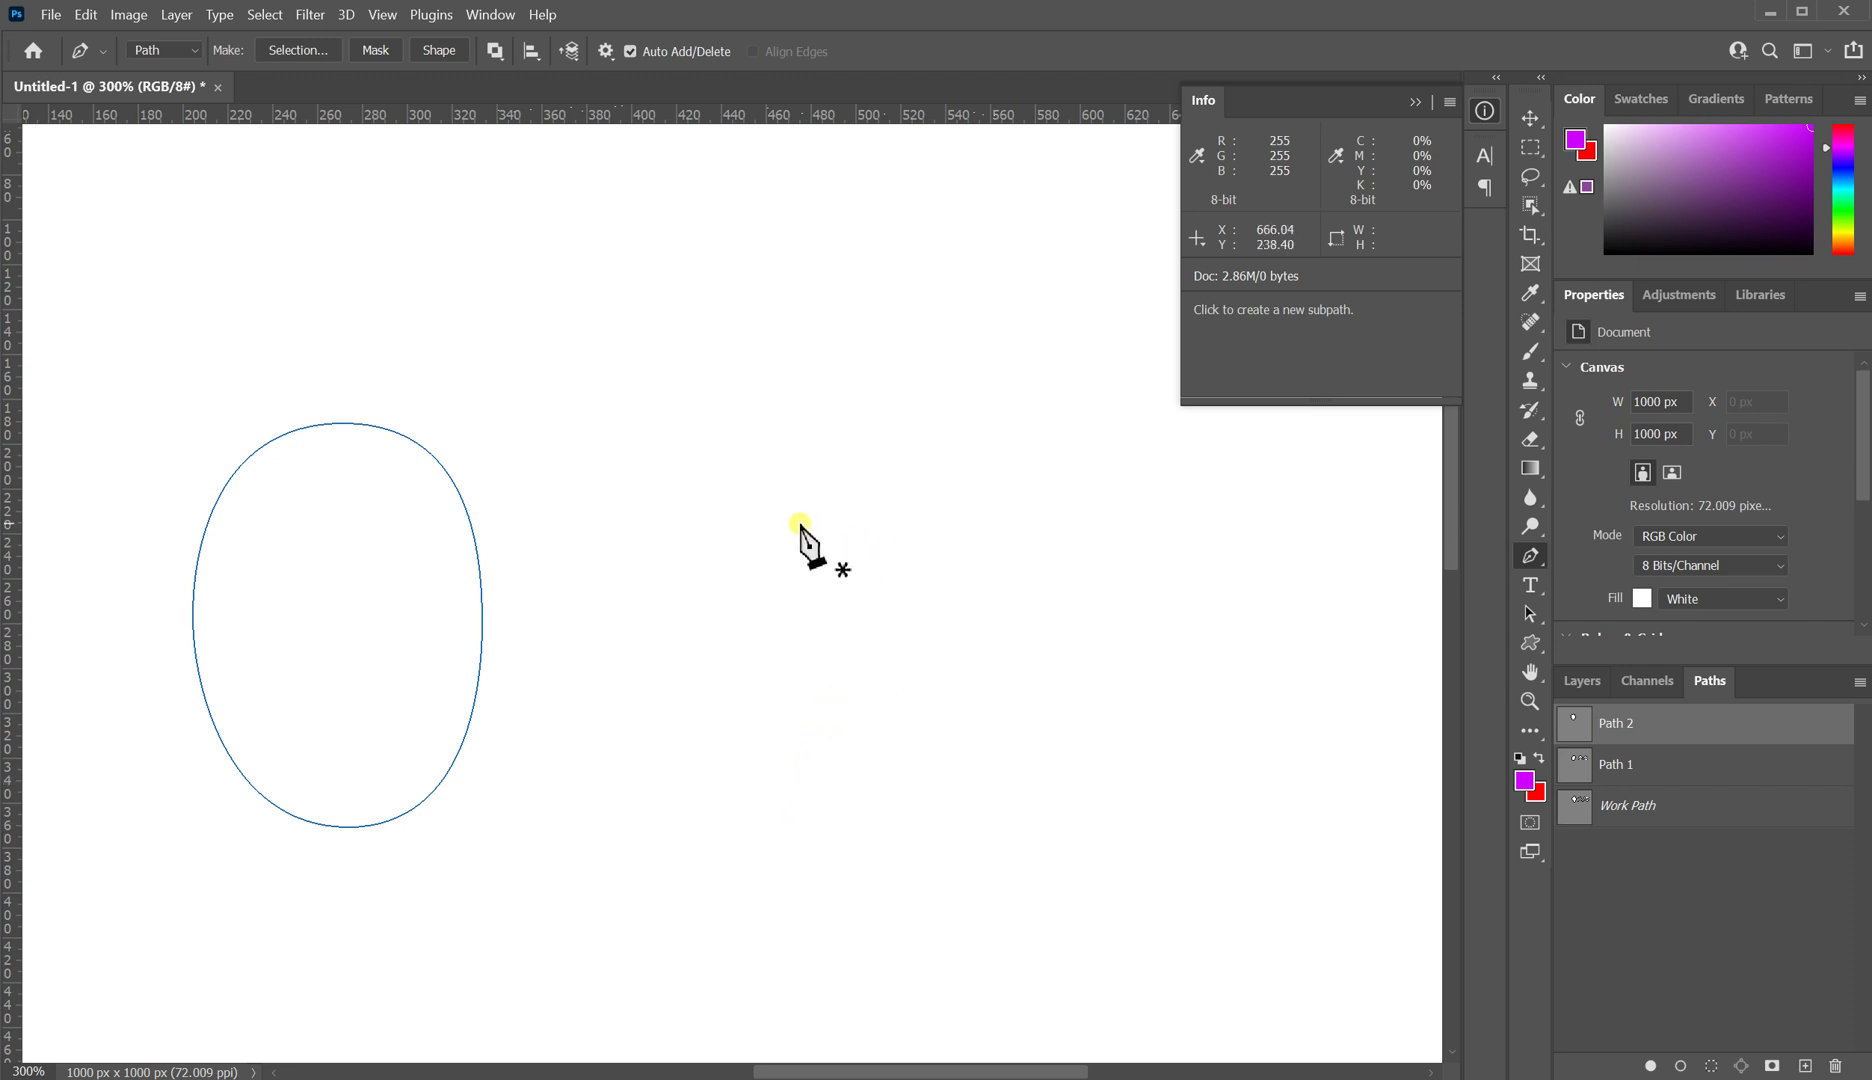
Step: Draw an open zigzag path with six corner points to the right of the oval and end it
click(621, 591)
click(749, 470)
click(923, 618)
click(1056, 472)
click(1184, 621)
click(1293, 488)
key(Return)
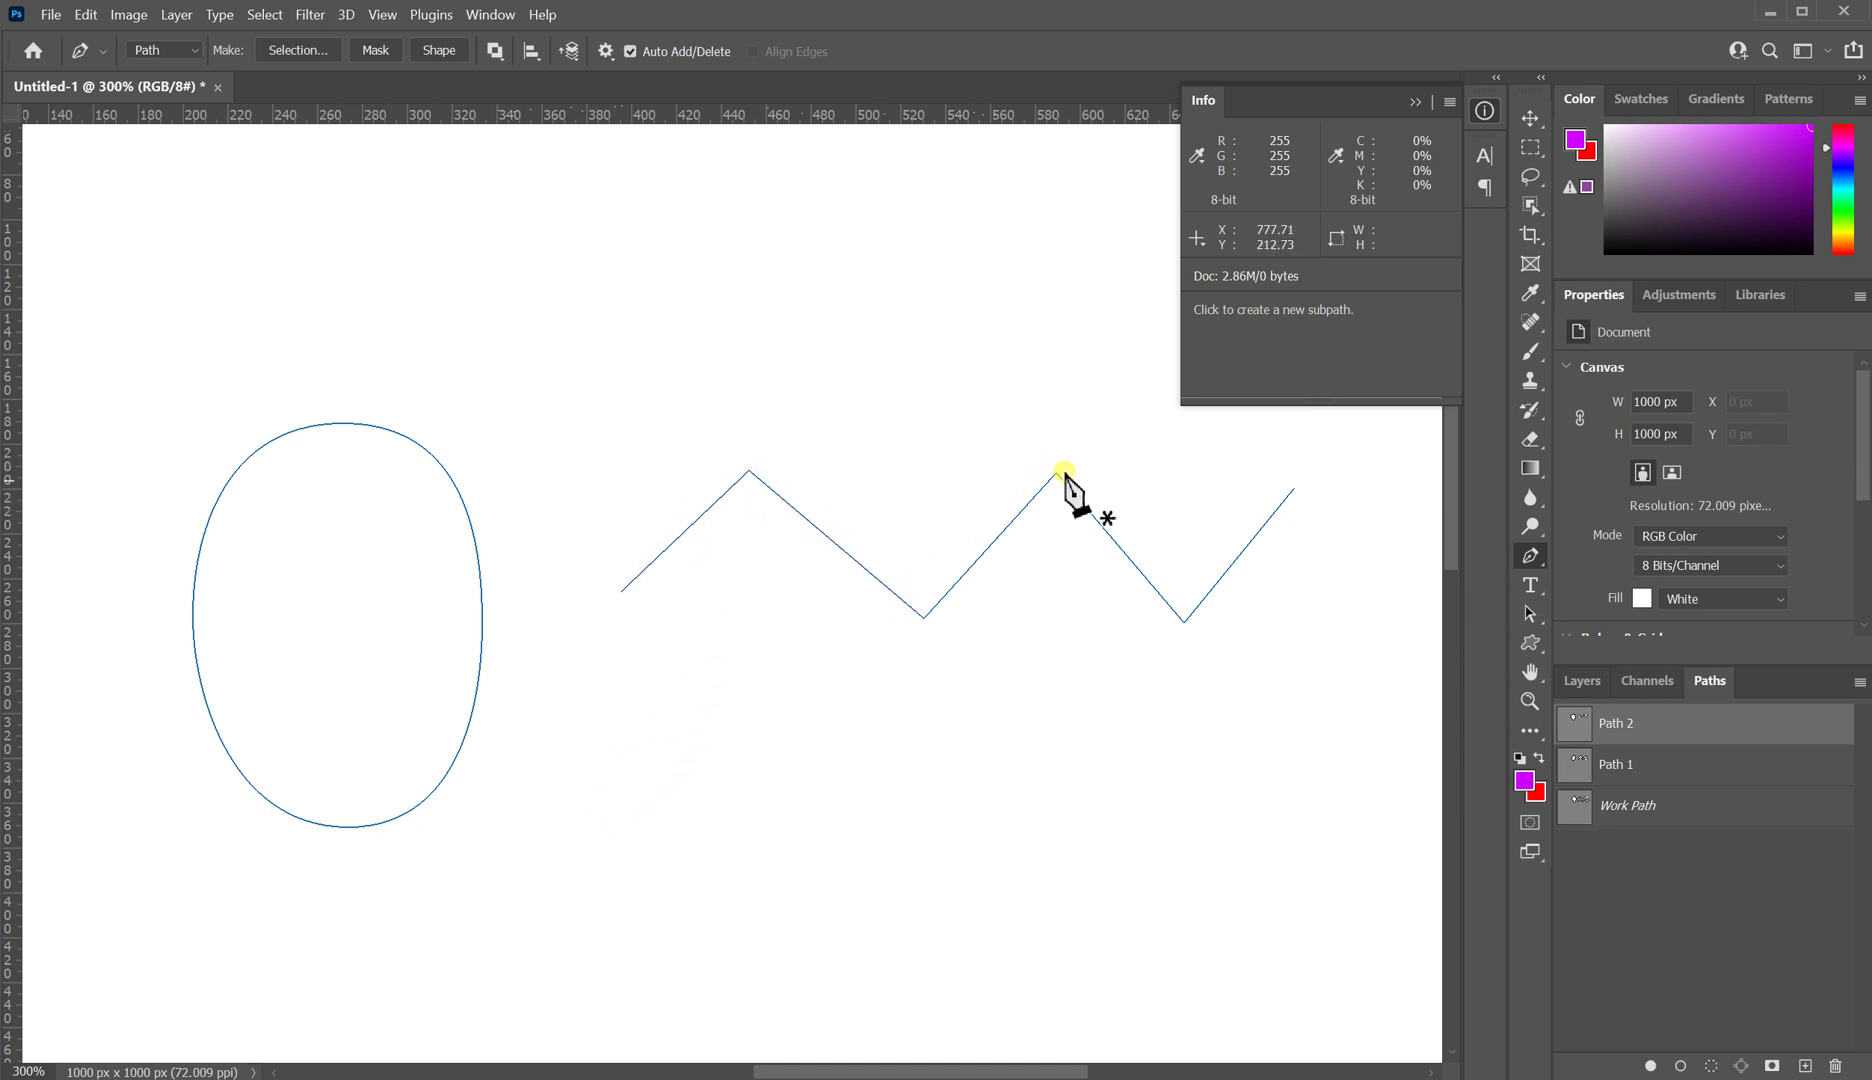
Step: Convert the zigzag's four inner corner points into smooth points so the path becomes a wave
key(ctrl)
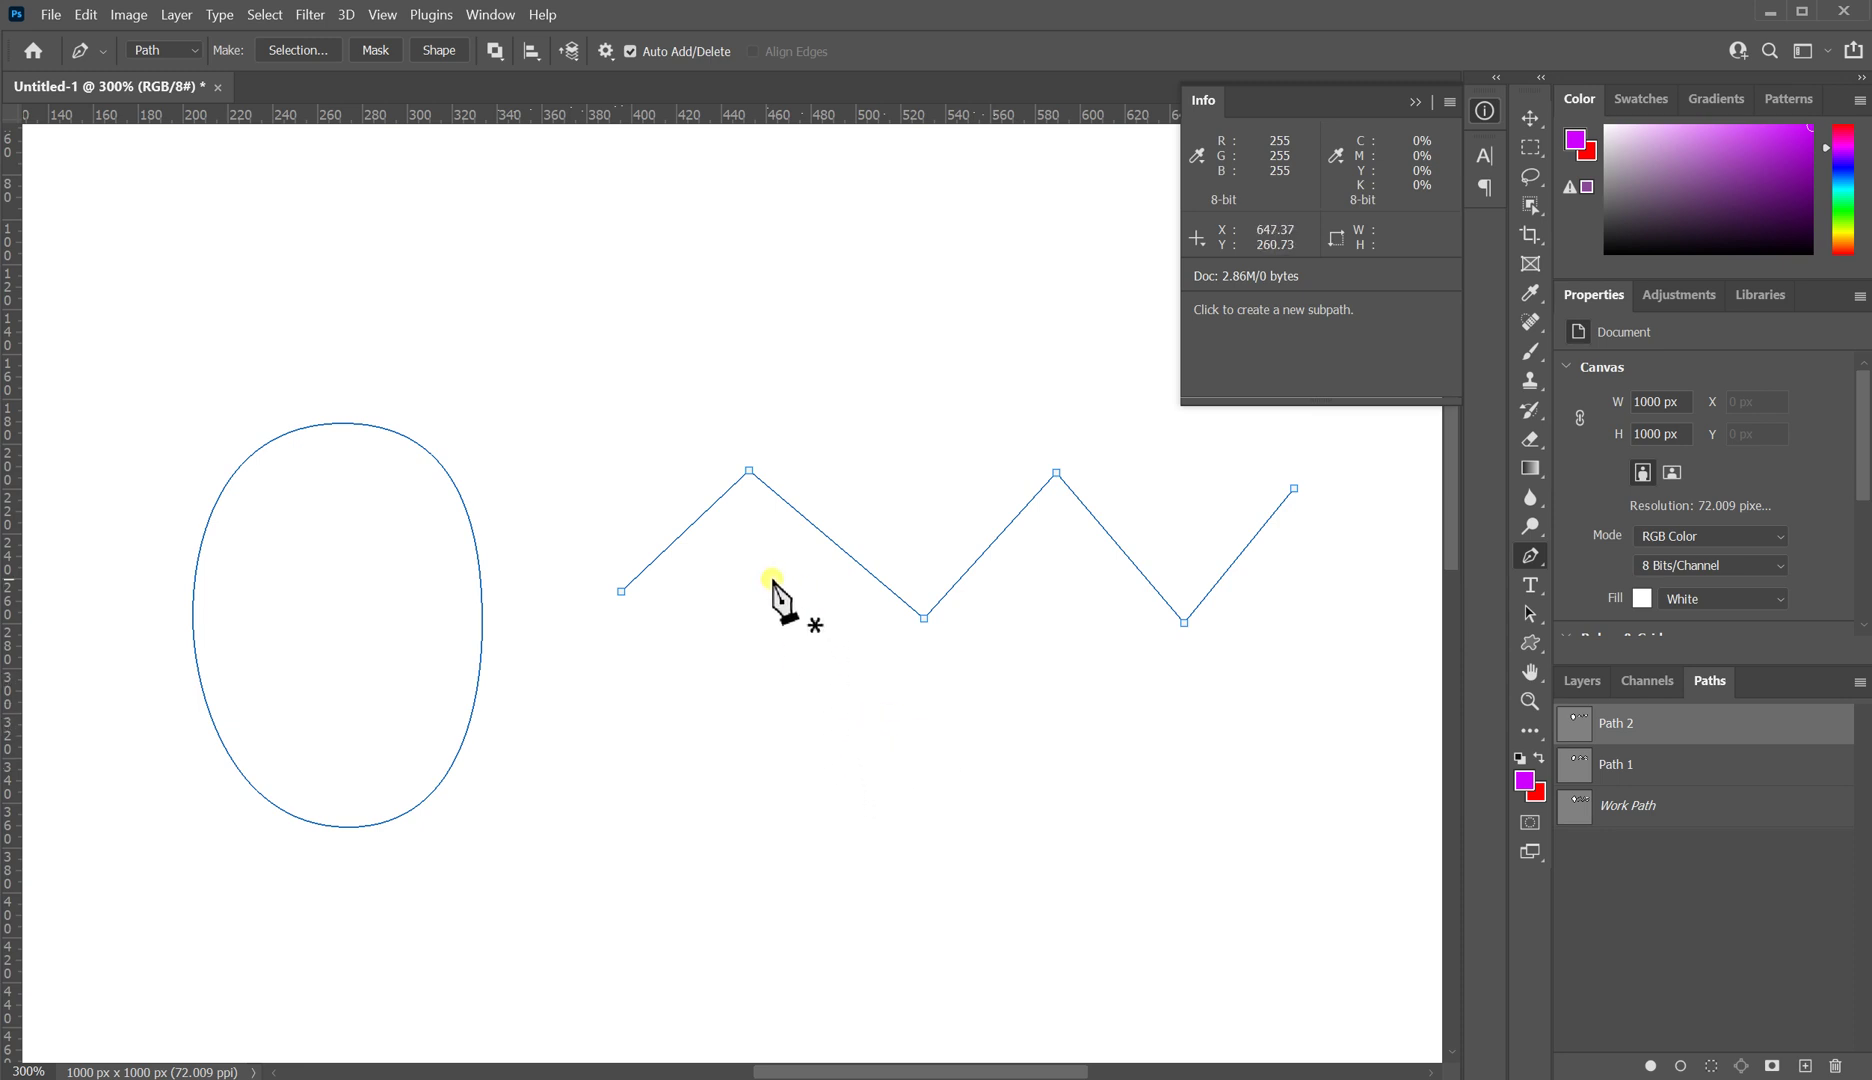
key(alt)
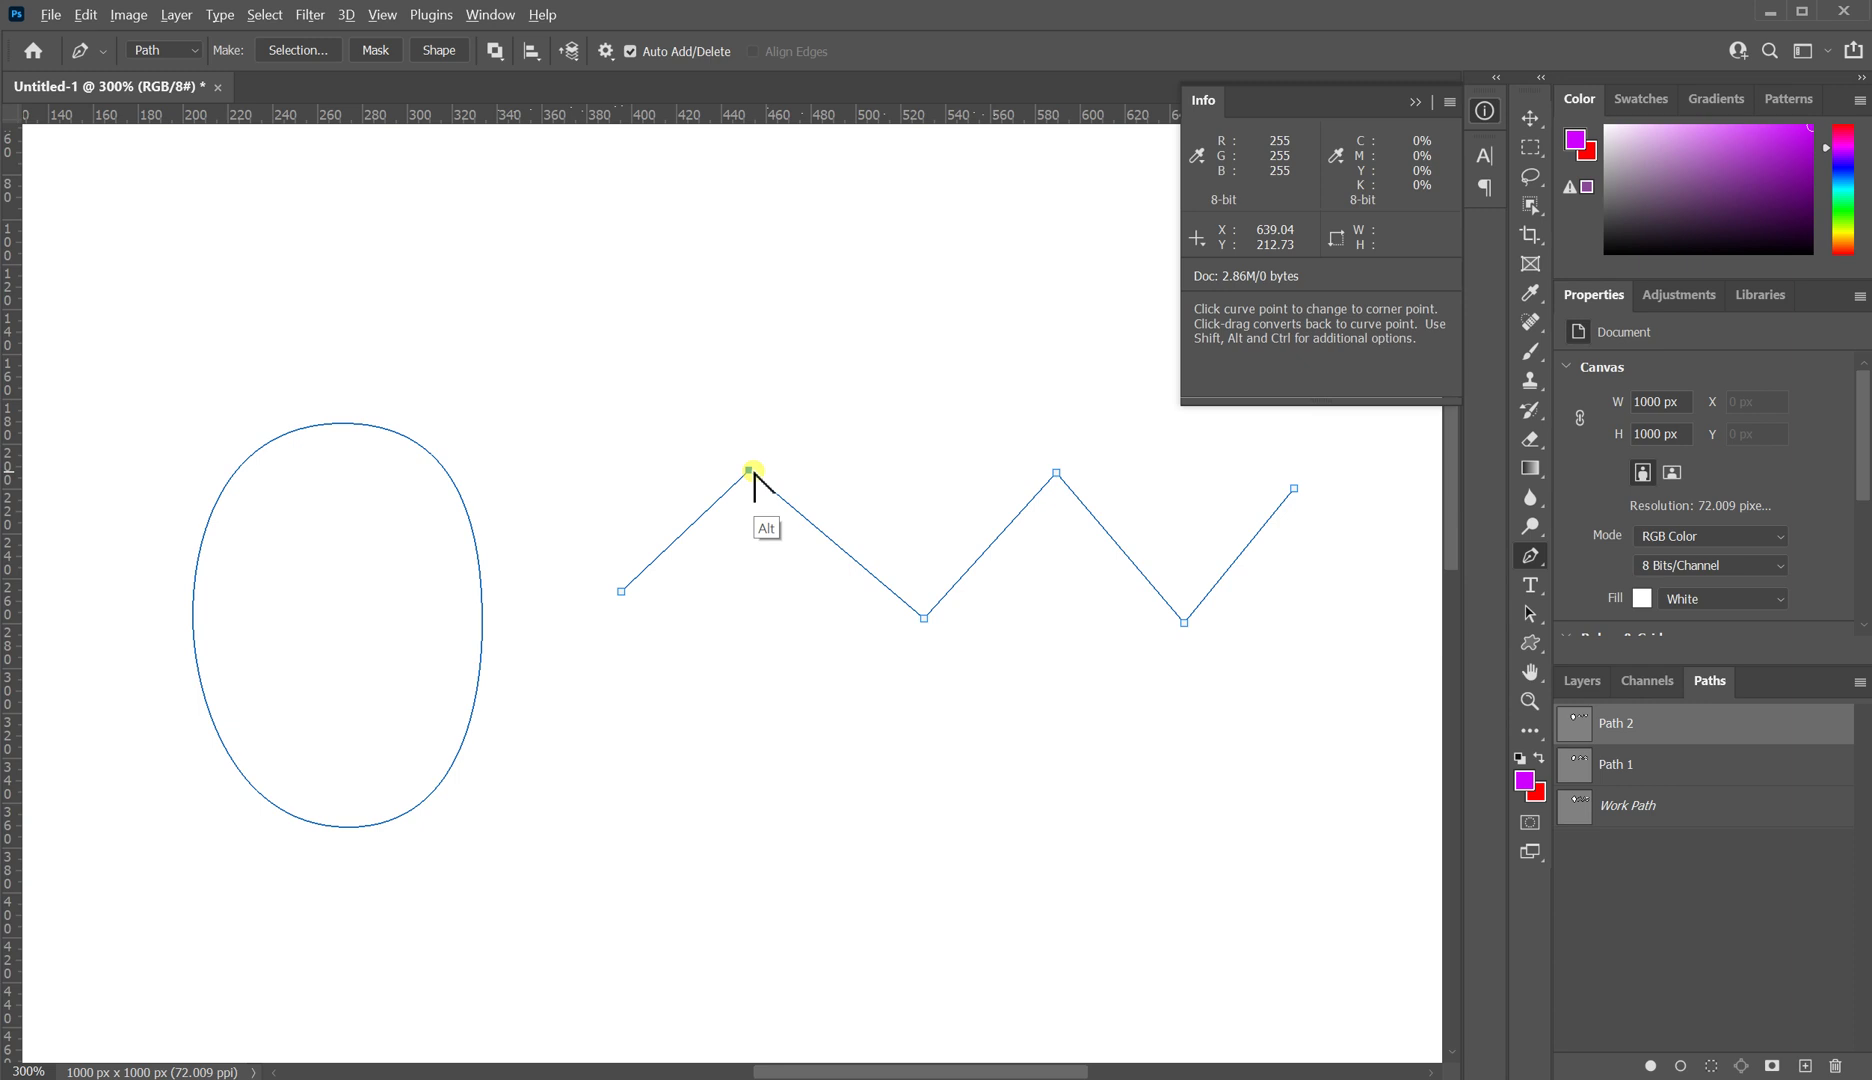
drag(750, 469, 830, 470)
drag(923, 618, 1002, 618)
drag(1056, 472, 1126, 470)
drag(1184, 622, 1253, 621)
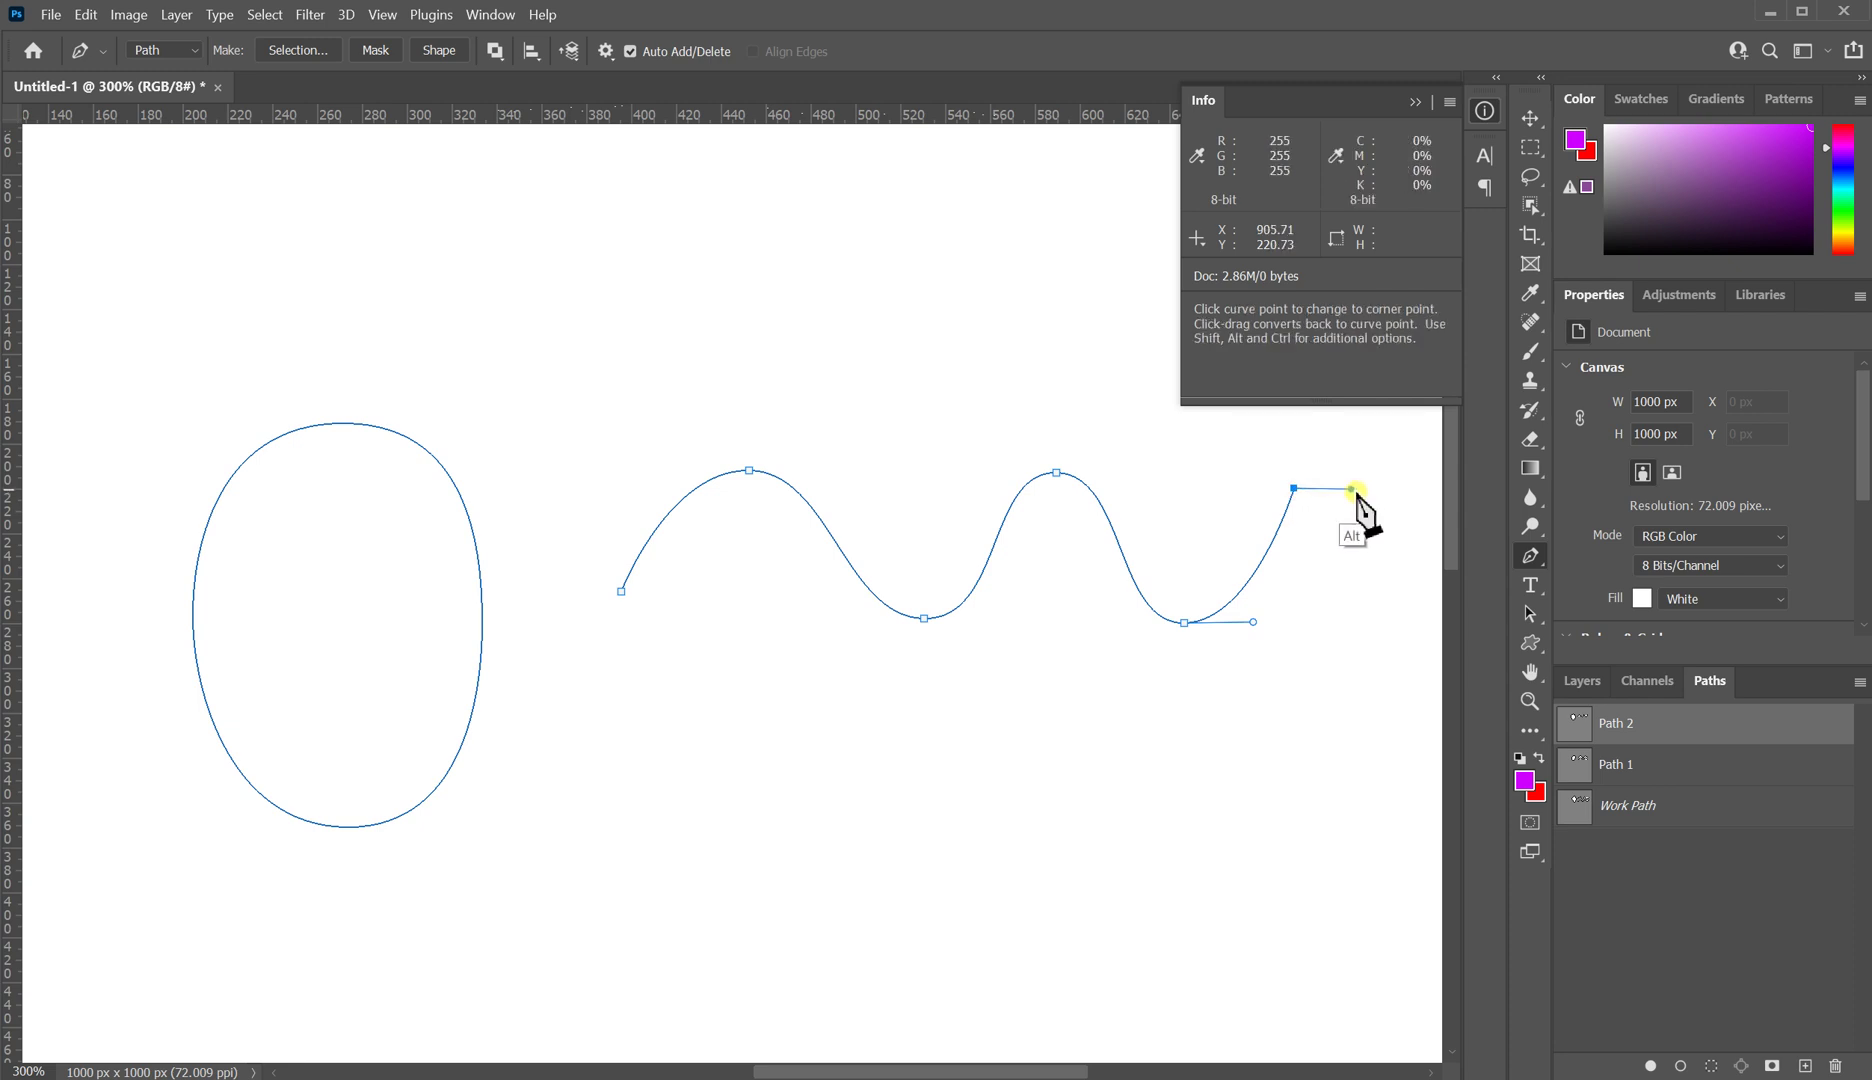
Step: Try continuing the wave from its right end to its start point and to a point below, undo both, and end the path open
alt+click(1346, 504)
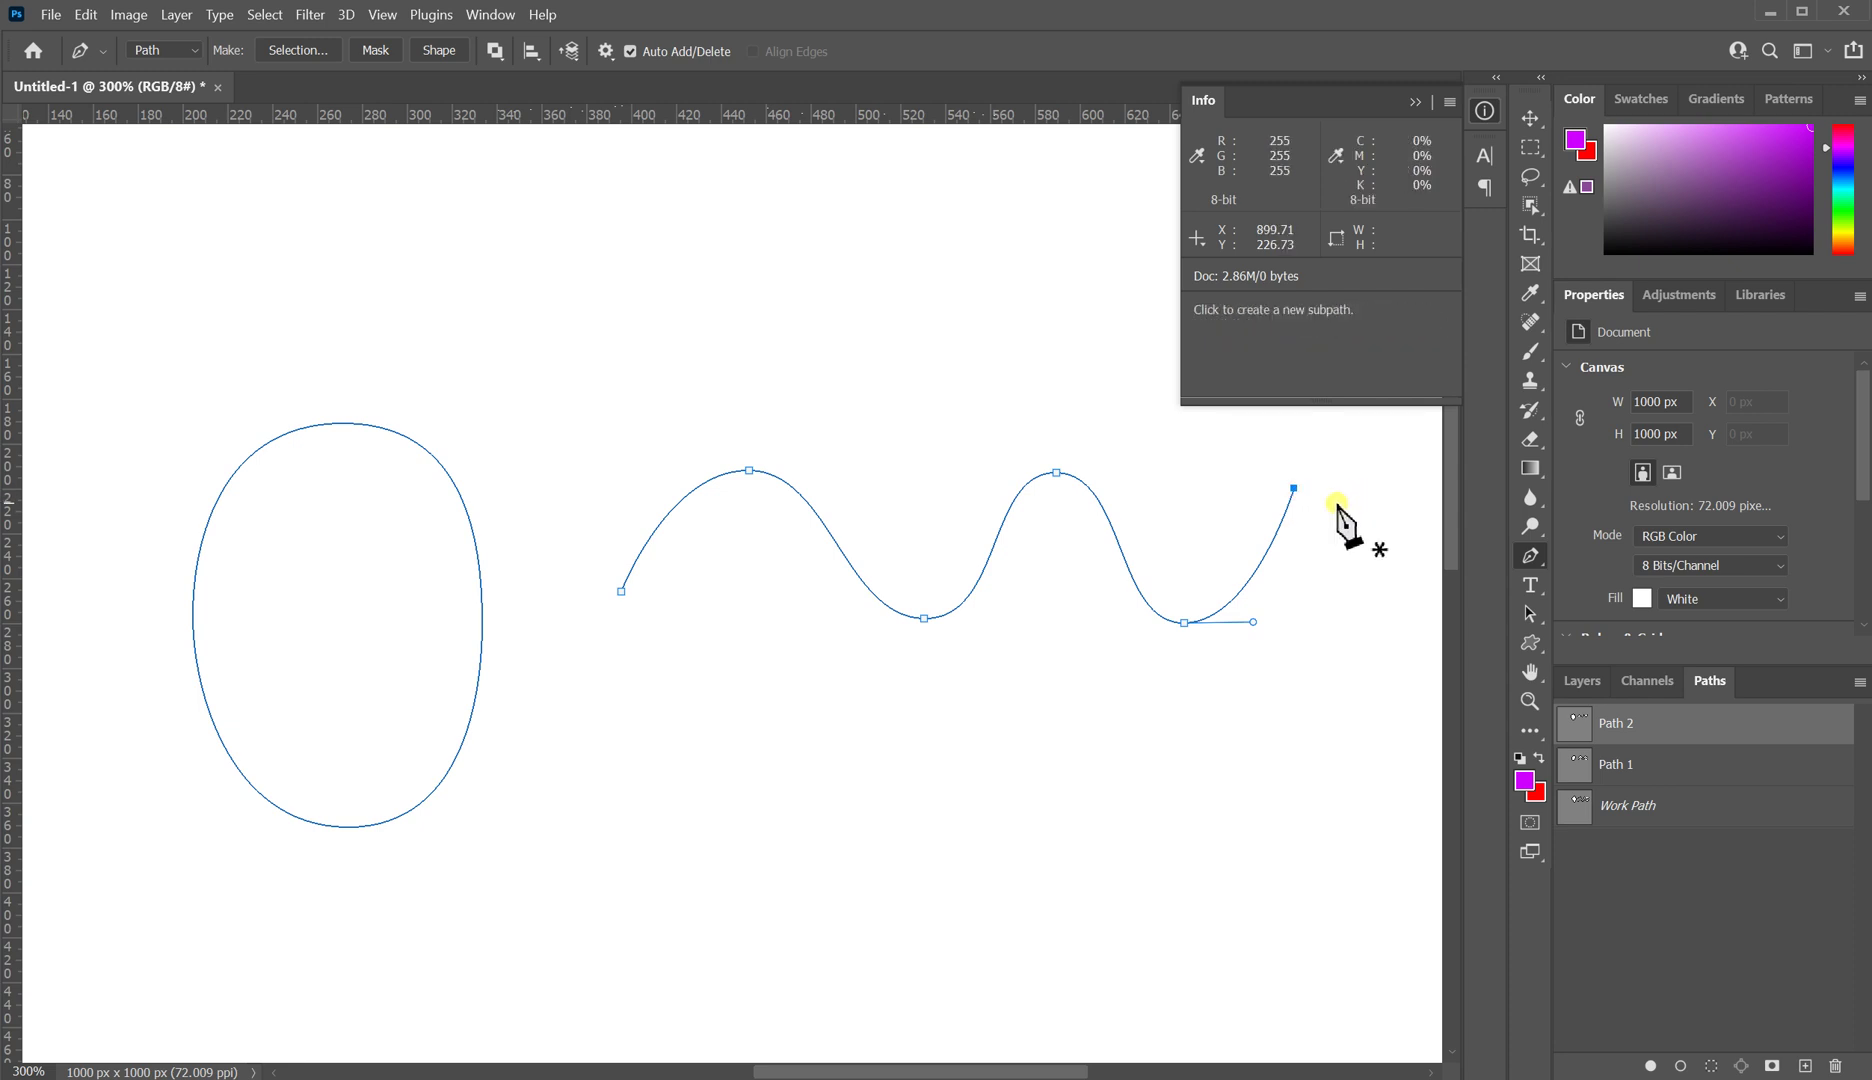
drag(1294, 488, 1351, 487)
drag(621, 591, 543, 586)
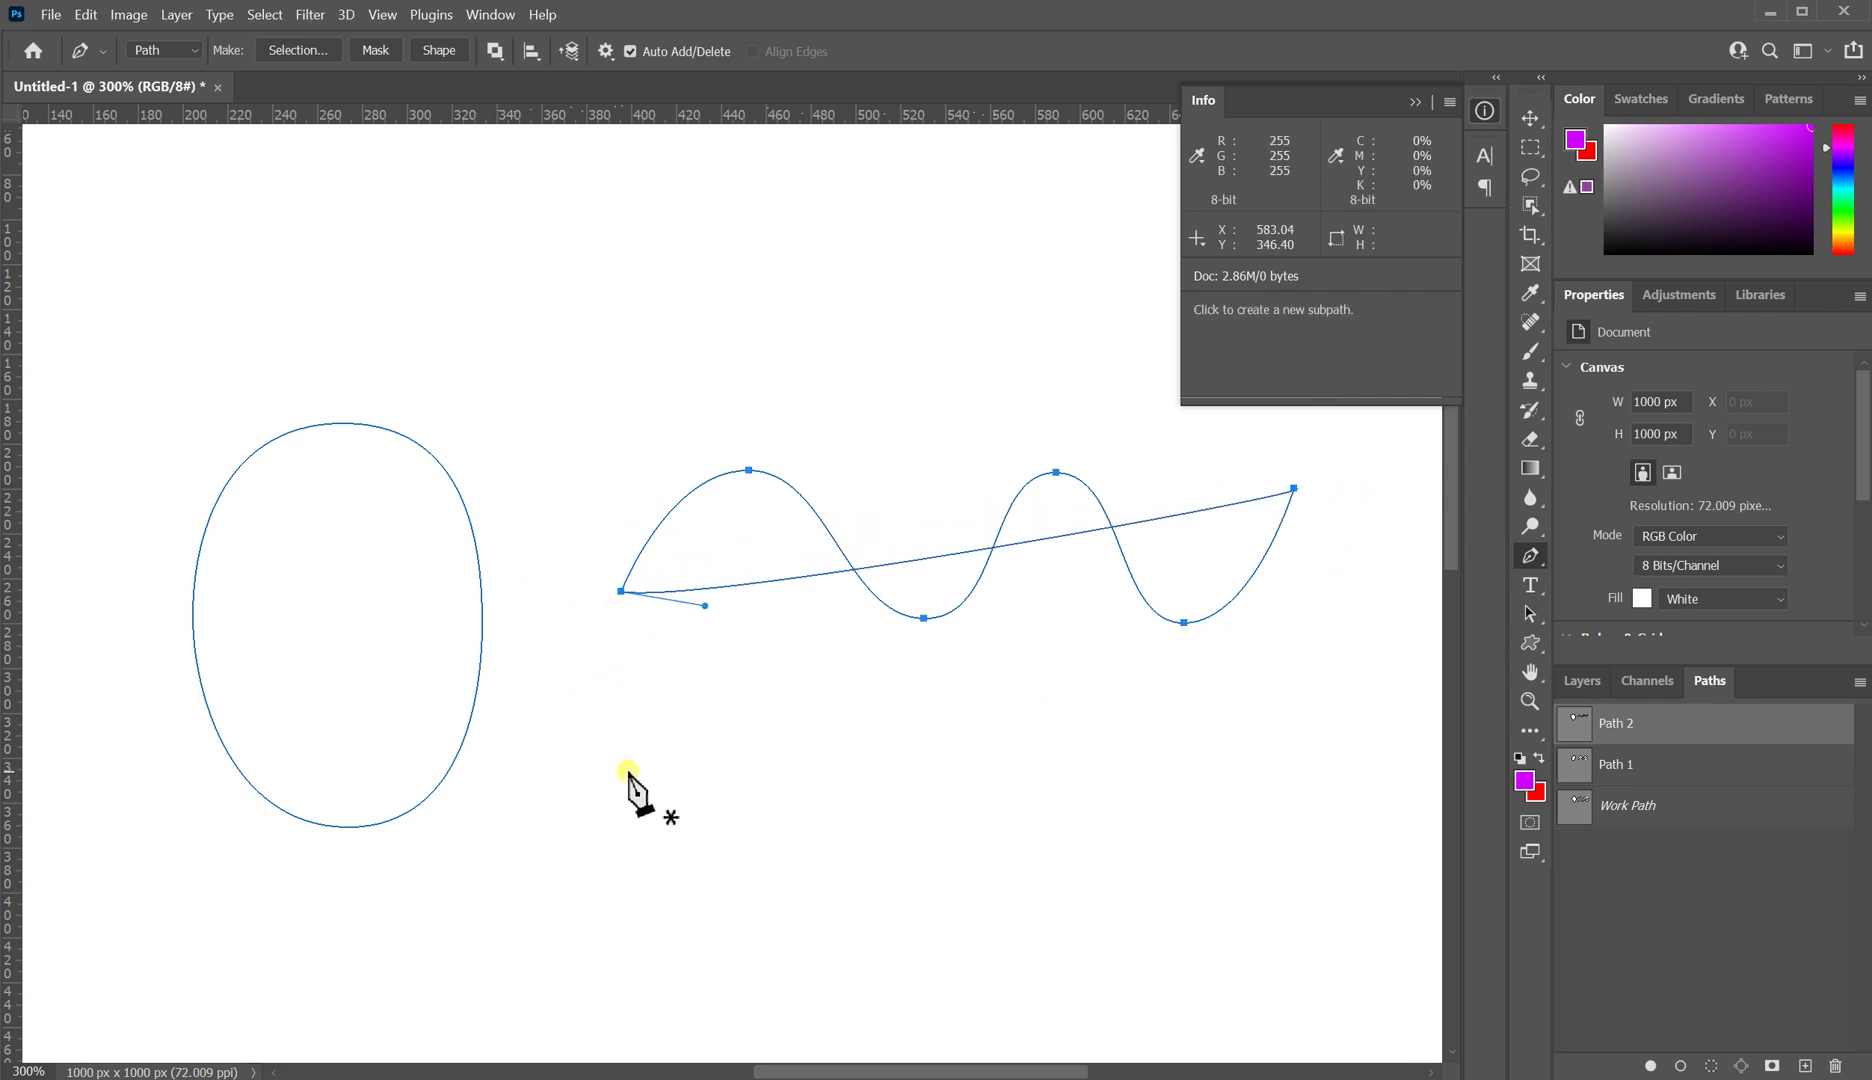
key(ctrl+z)
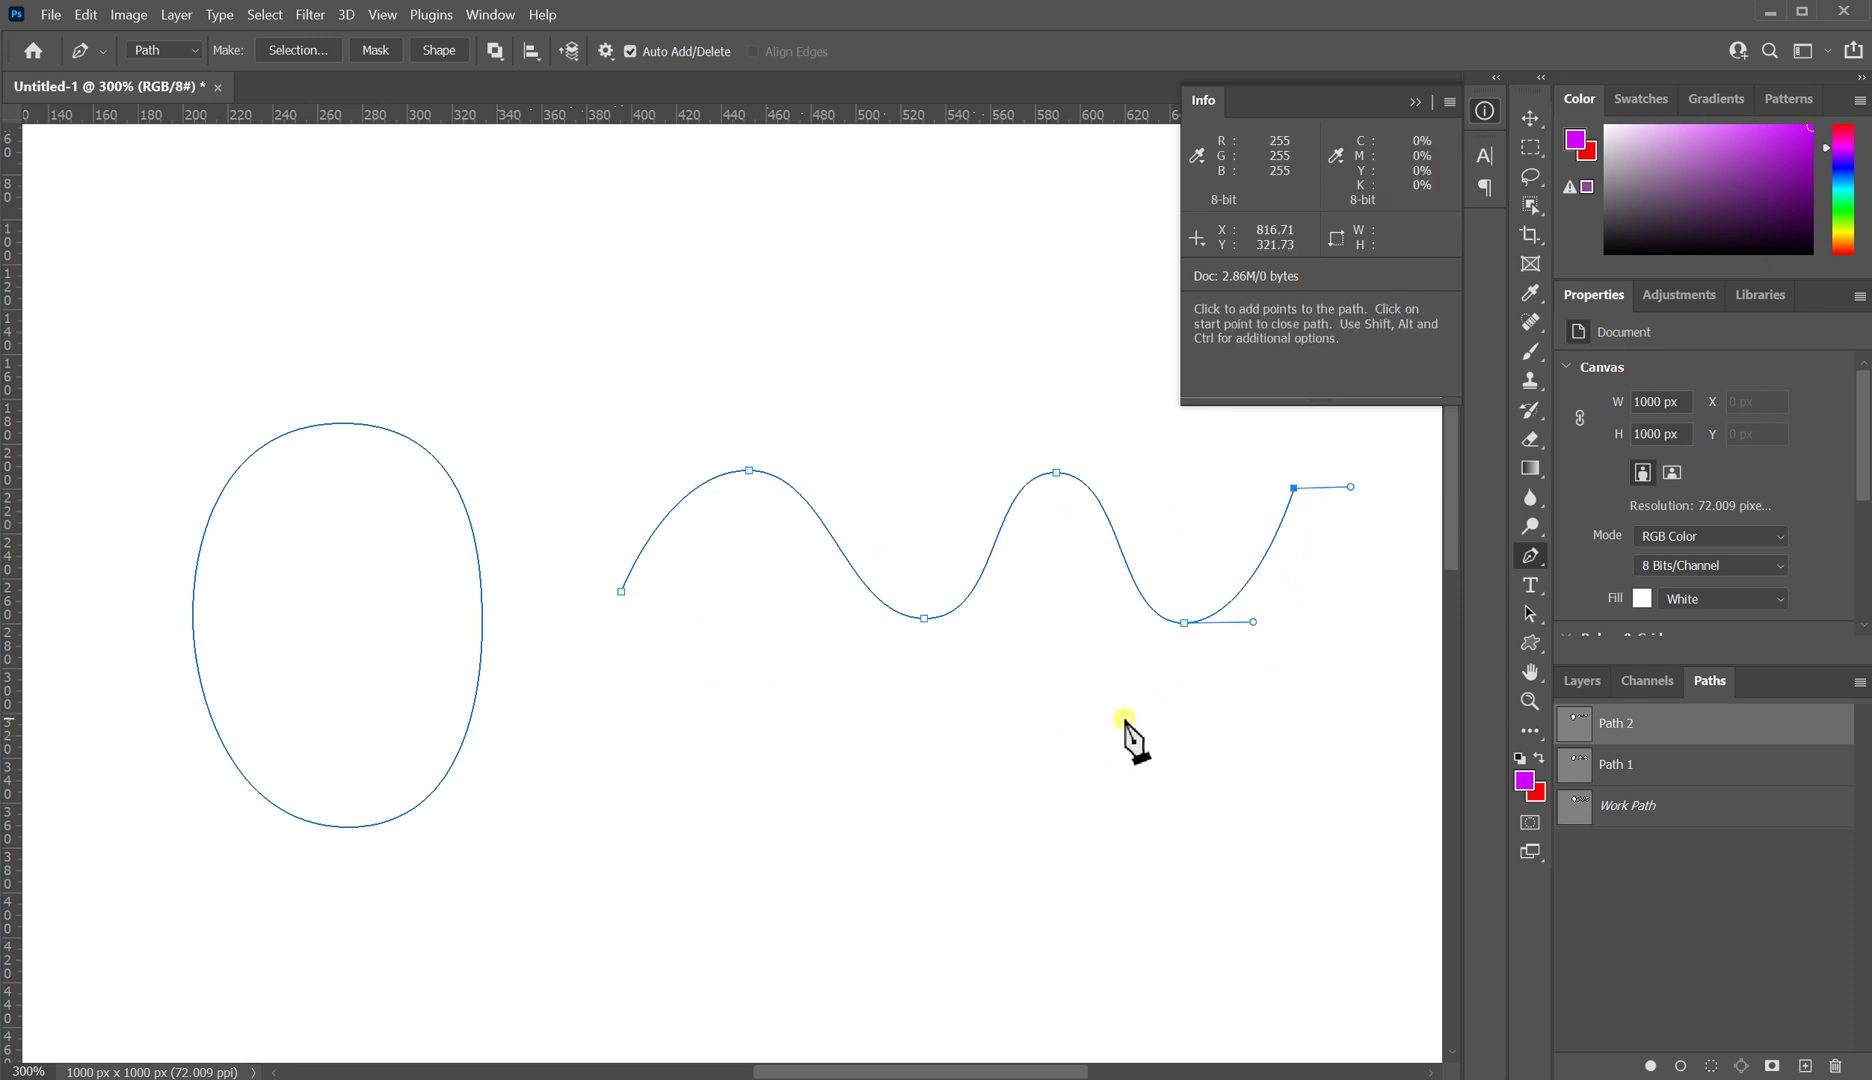
click(614, 817)
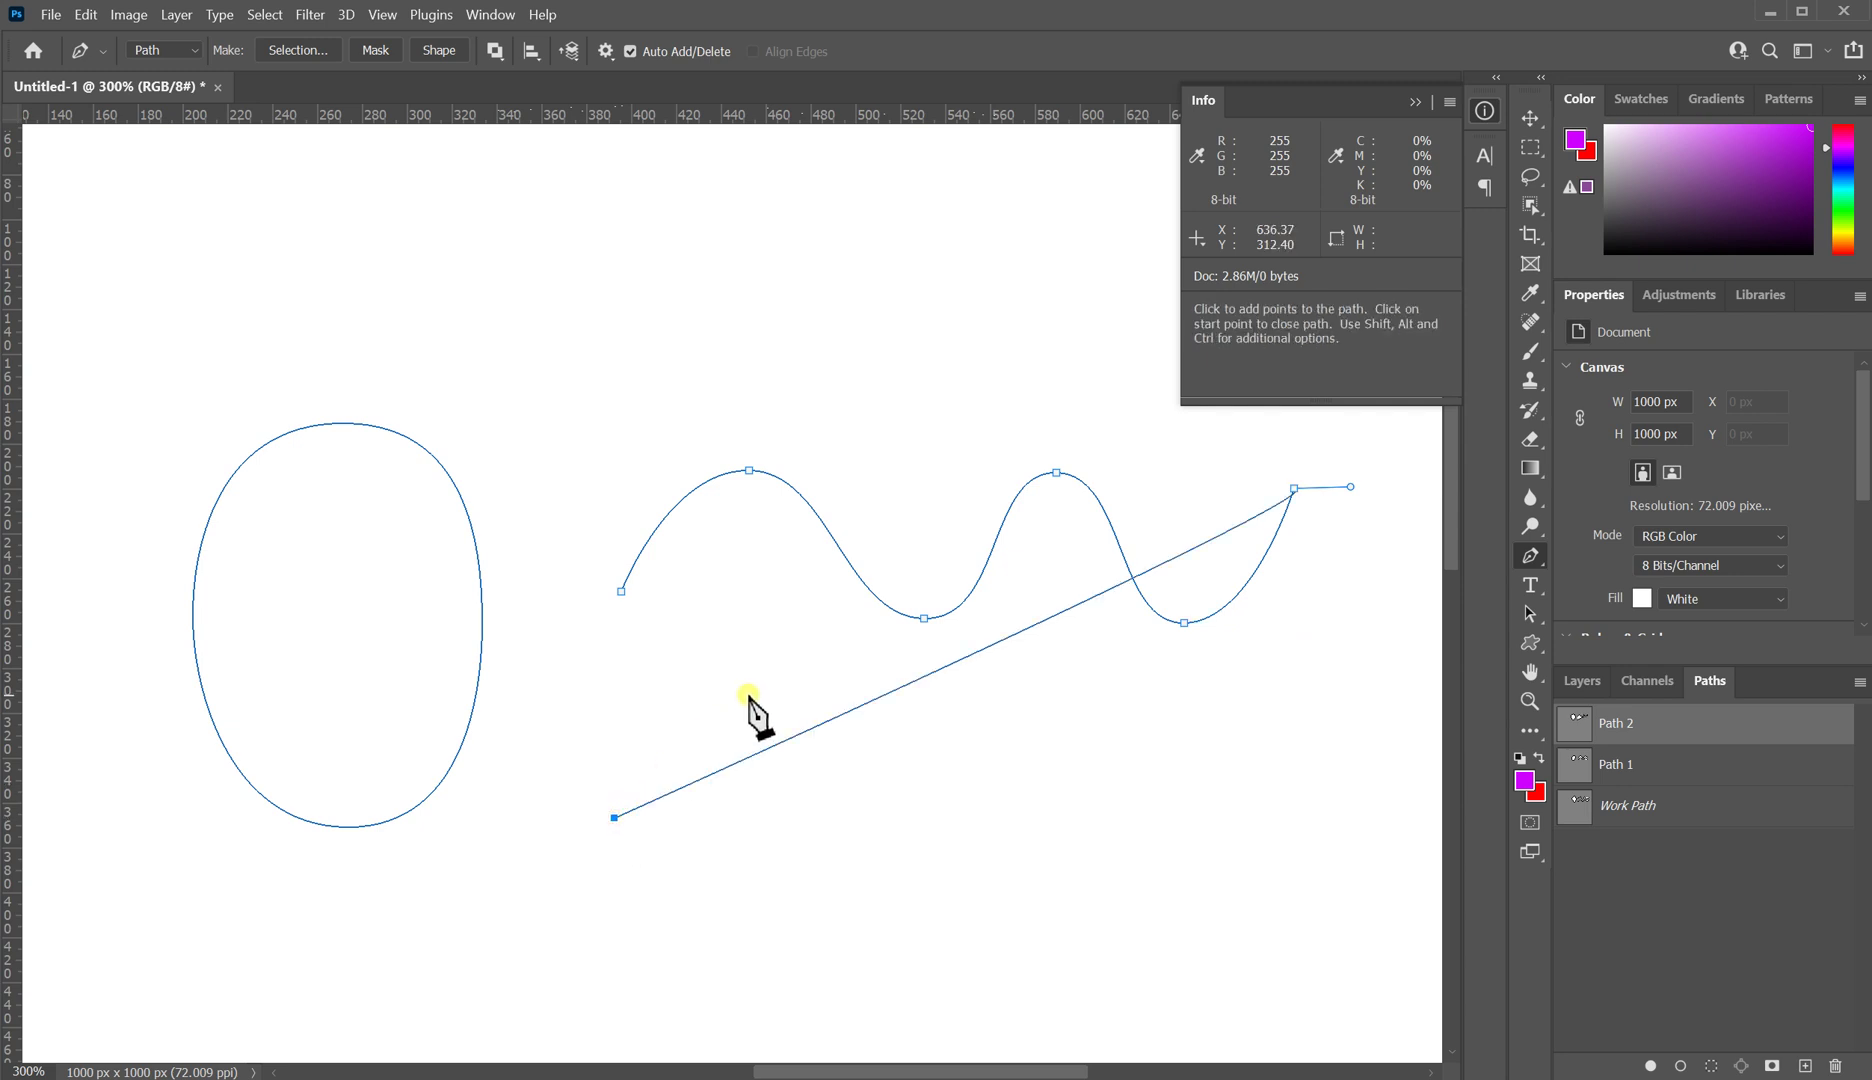
key(ctrl+z)
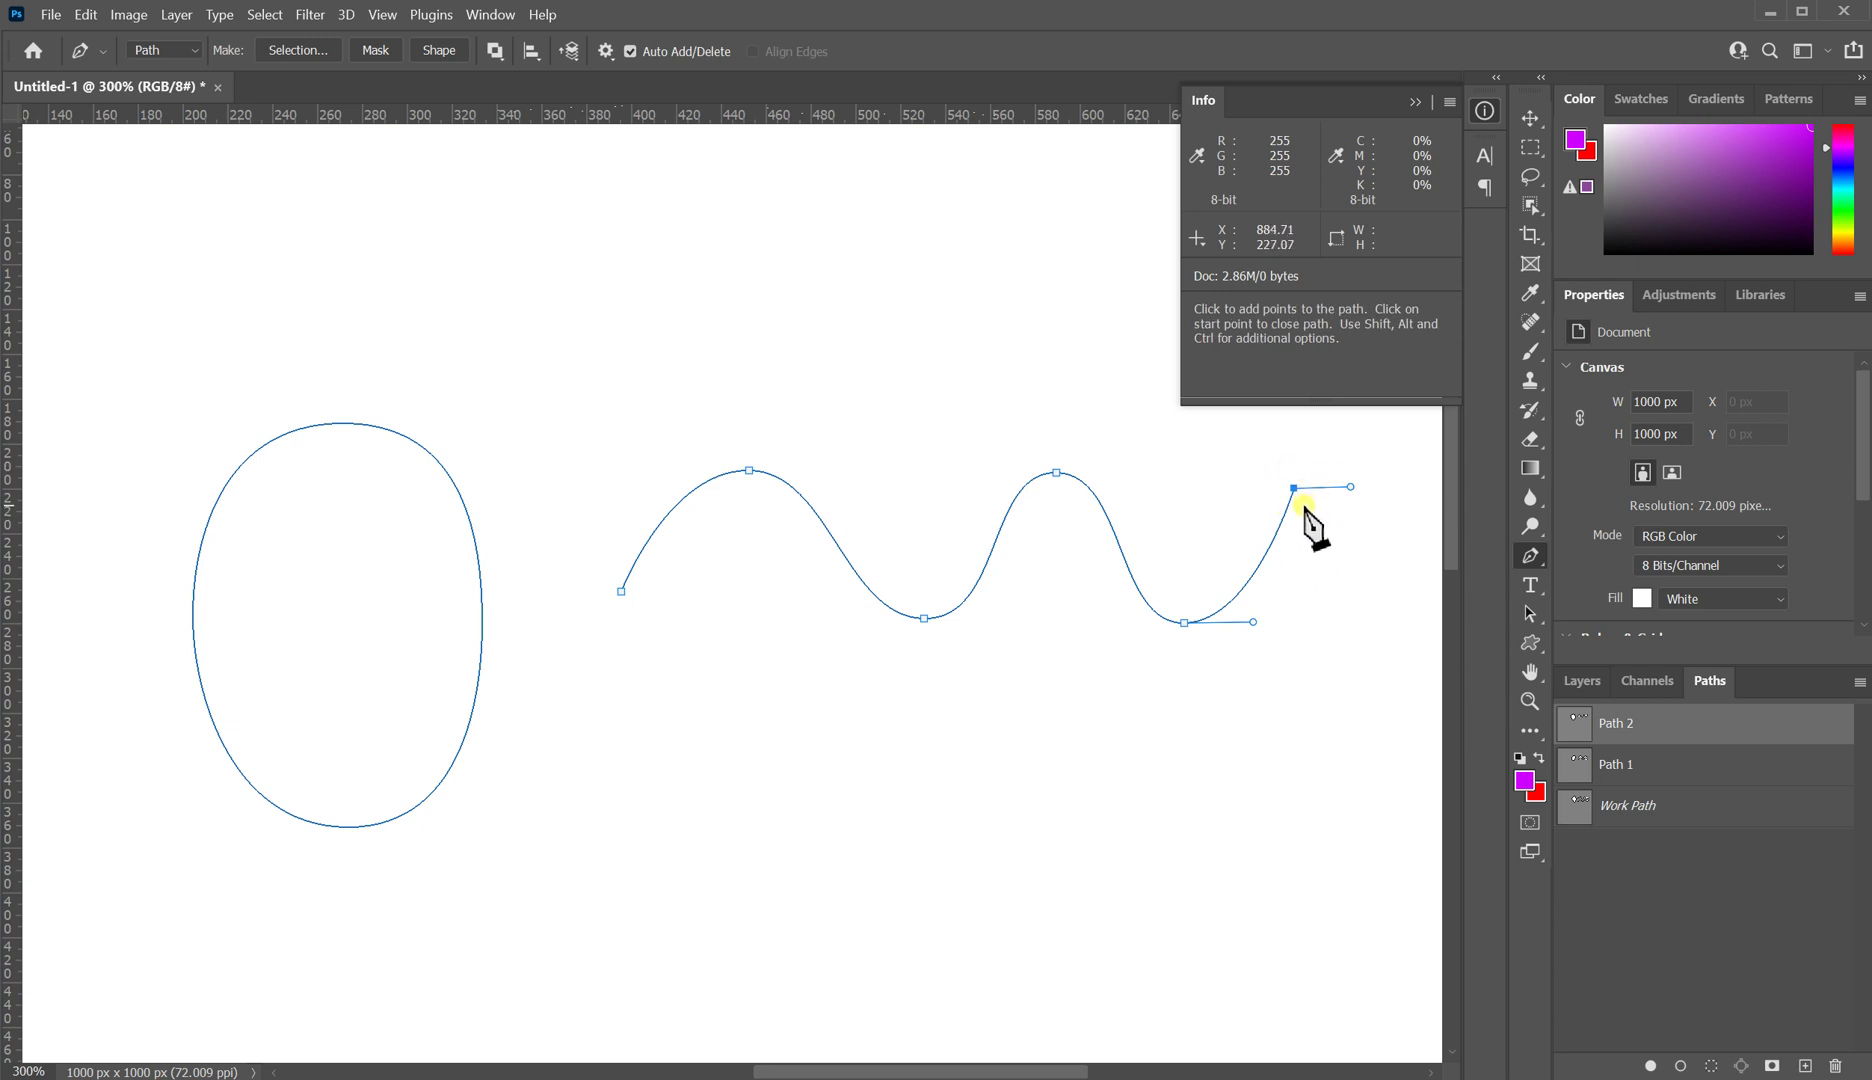
key(Escape)
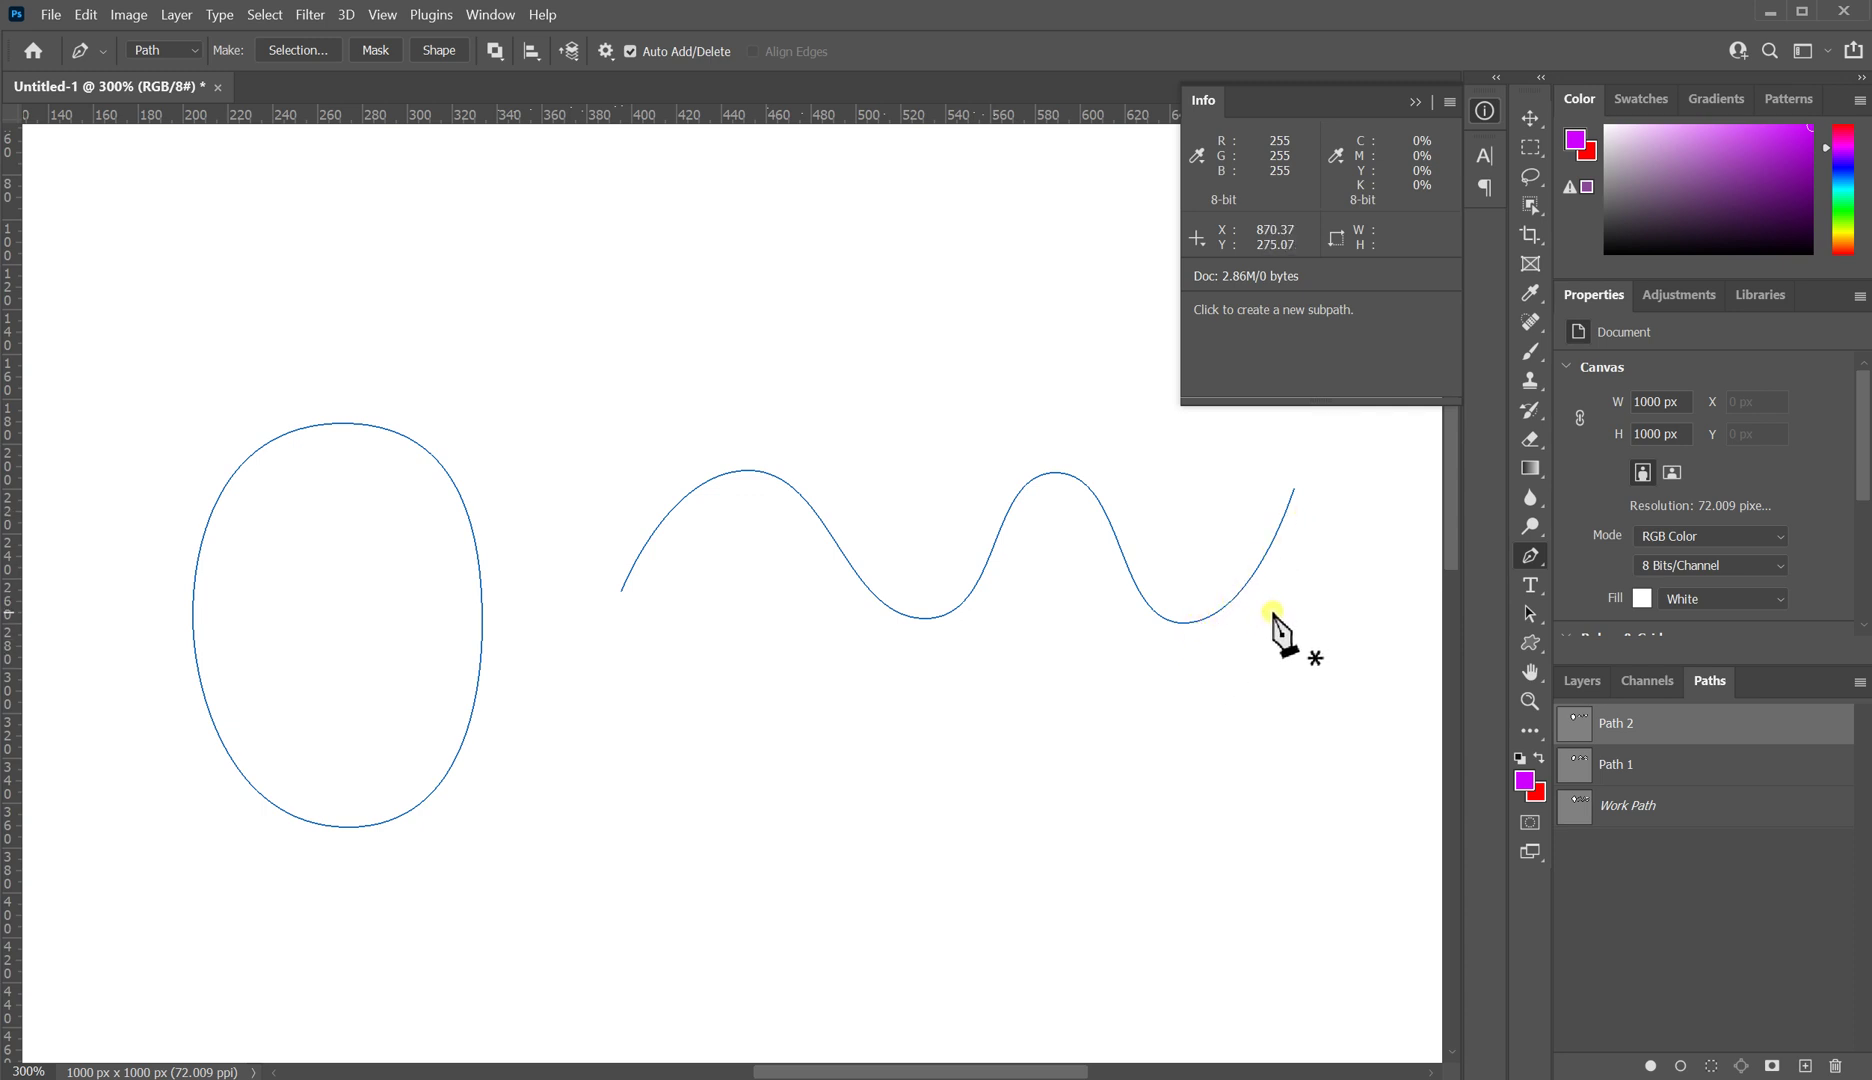
Step: Draw a second open zigzag path with six corner points below the wave and end it
click(625, 795)
click(749, 672)
click(931, 803)
click(1076, 665)
click(1217, 817)
click(1320, 672)
key(Escape)
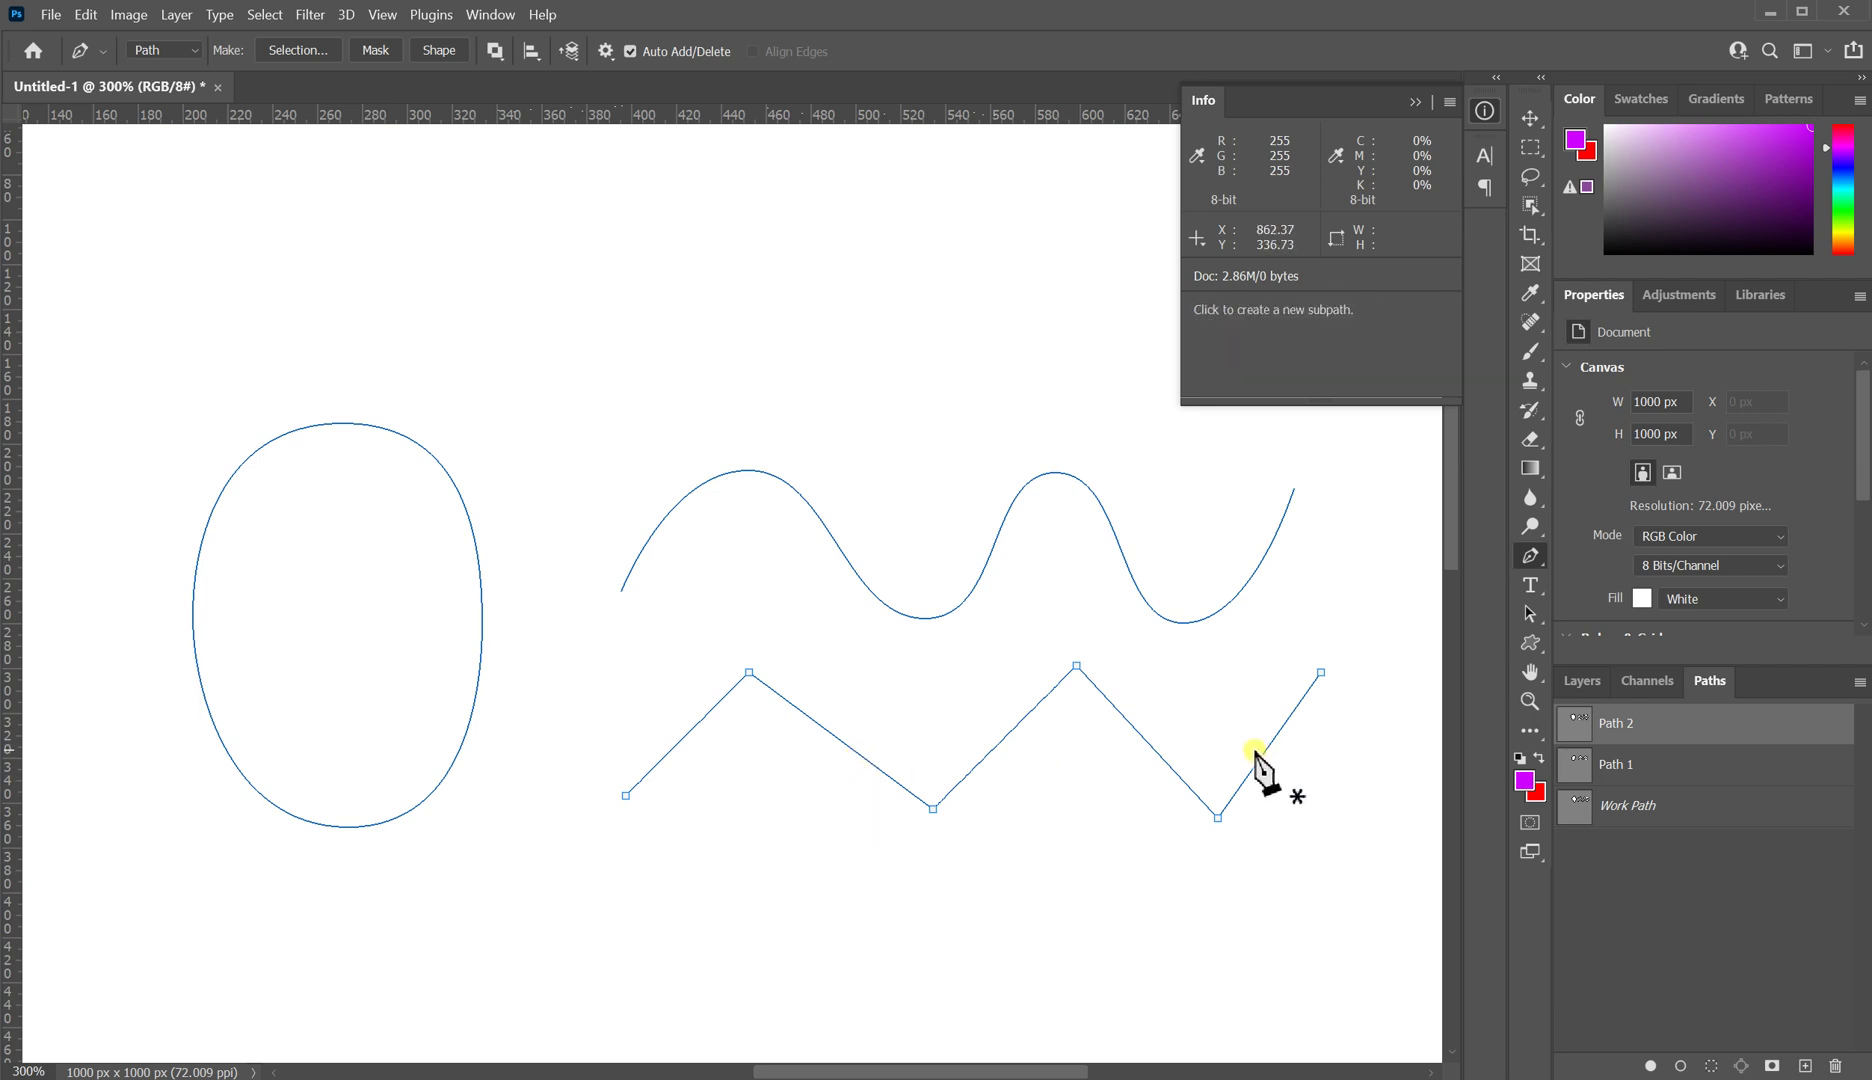
Step: Convert the second zigzag's four inner corner points into smooth points to form a lower wave
key(alt)
drag(749, 672, 826, 670)
drag(932, 808, 993, 808)
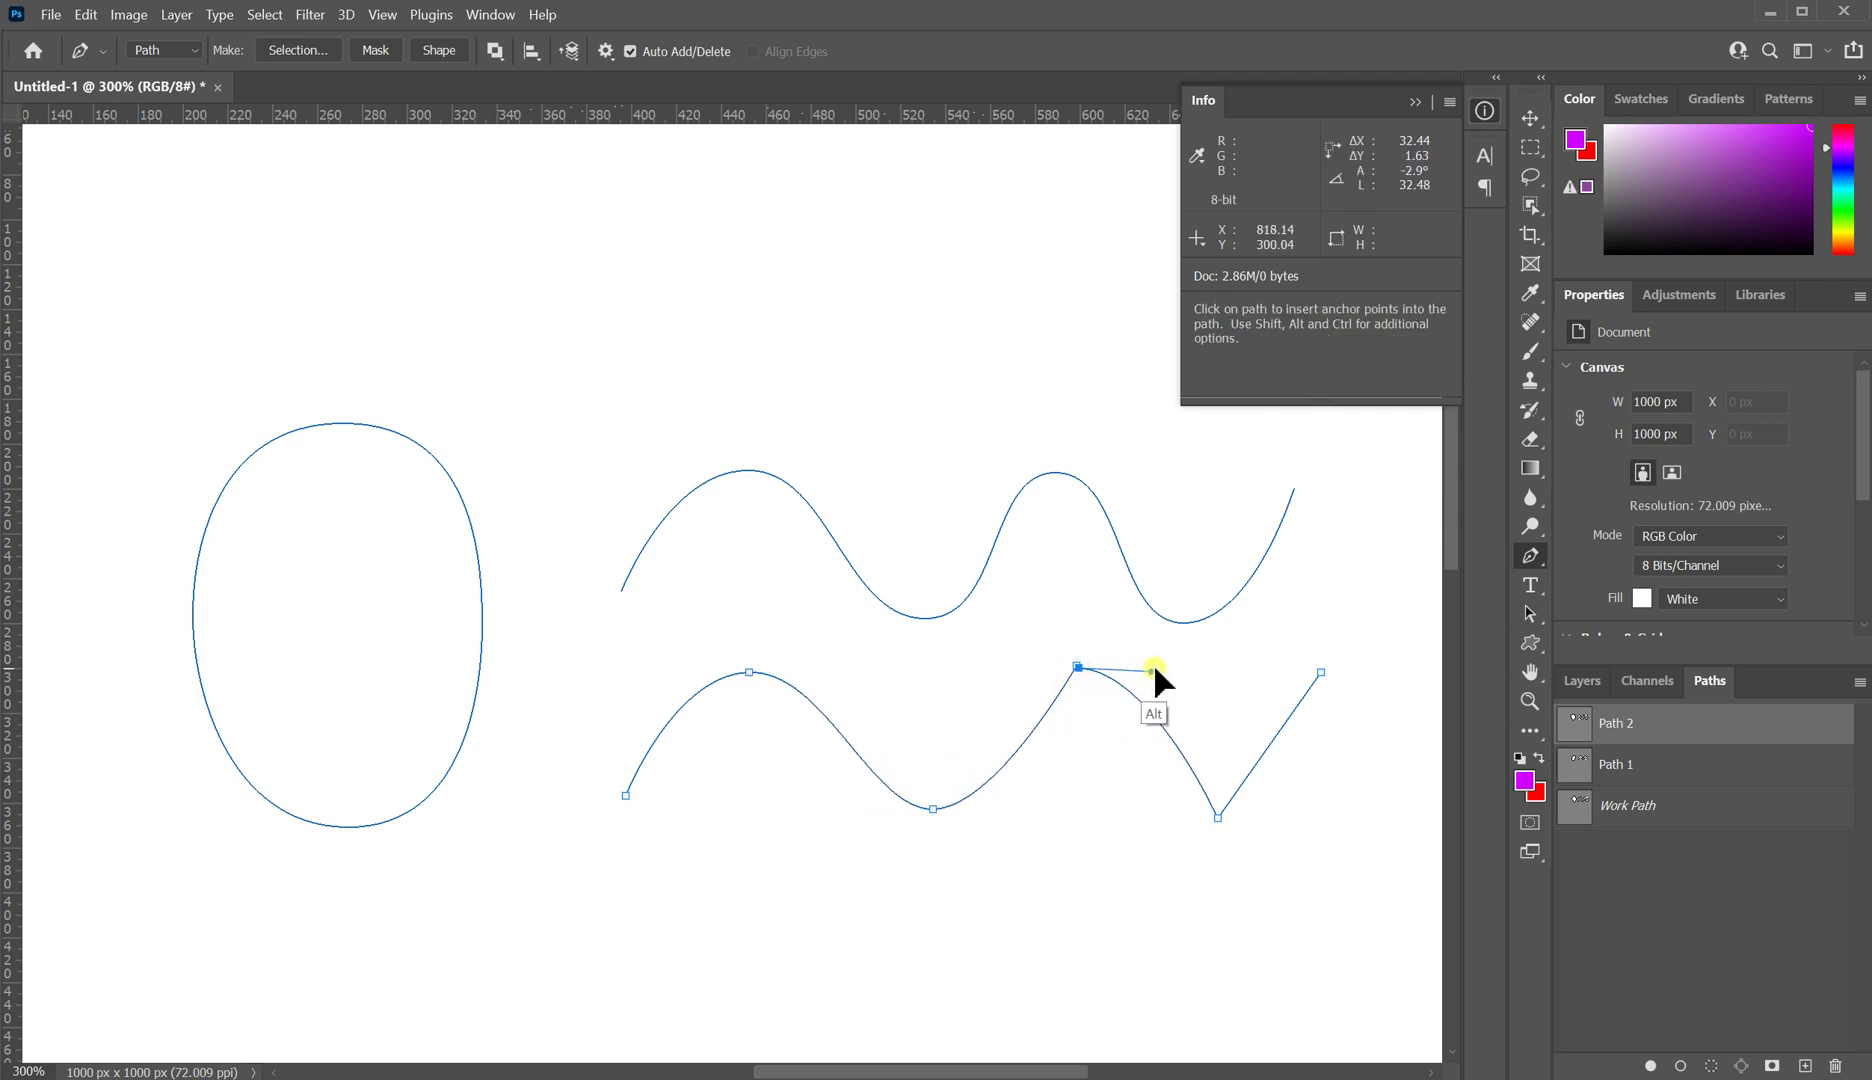
drag(1077, 665, 1149, 663)
drag(1217, 819, 1288, 817)
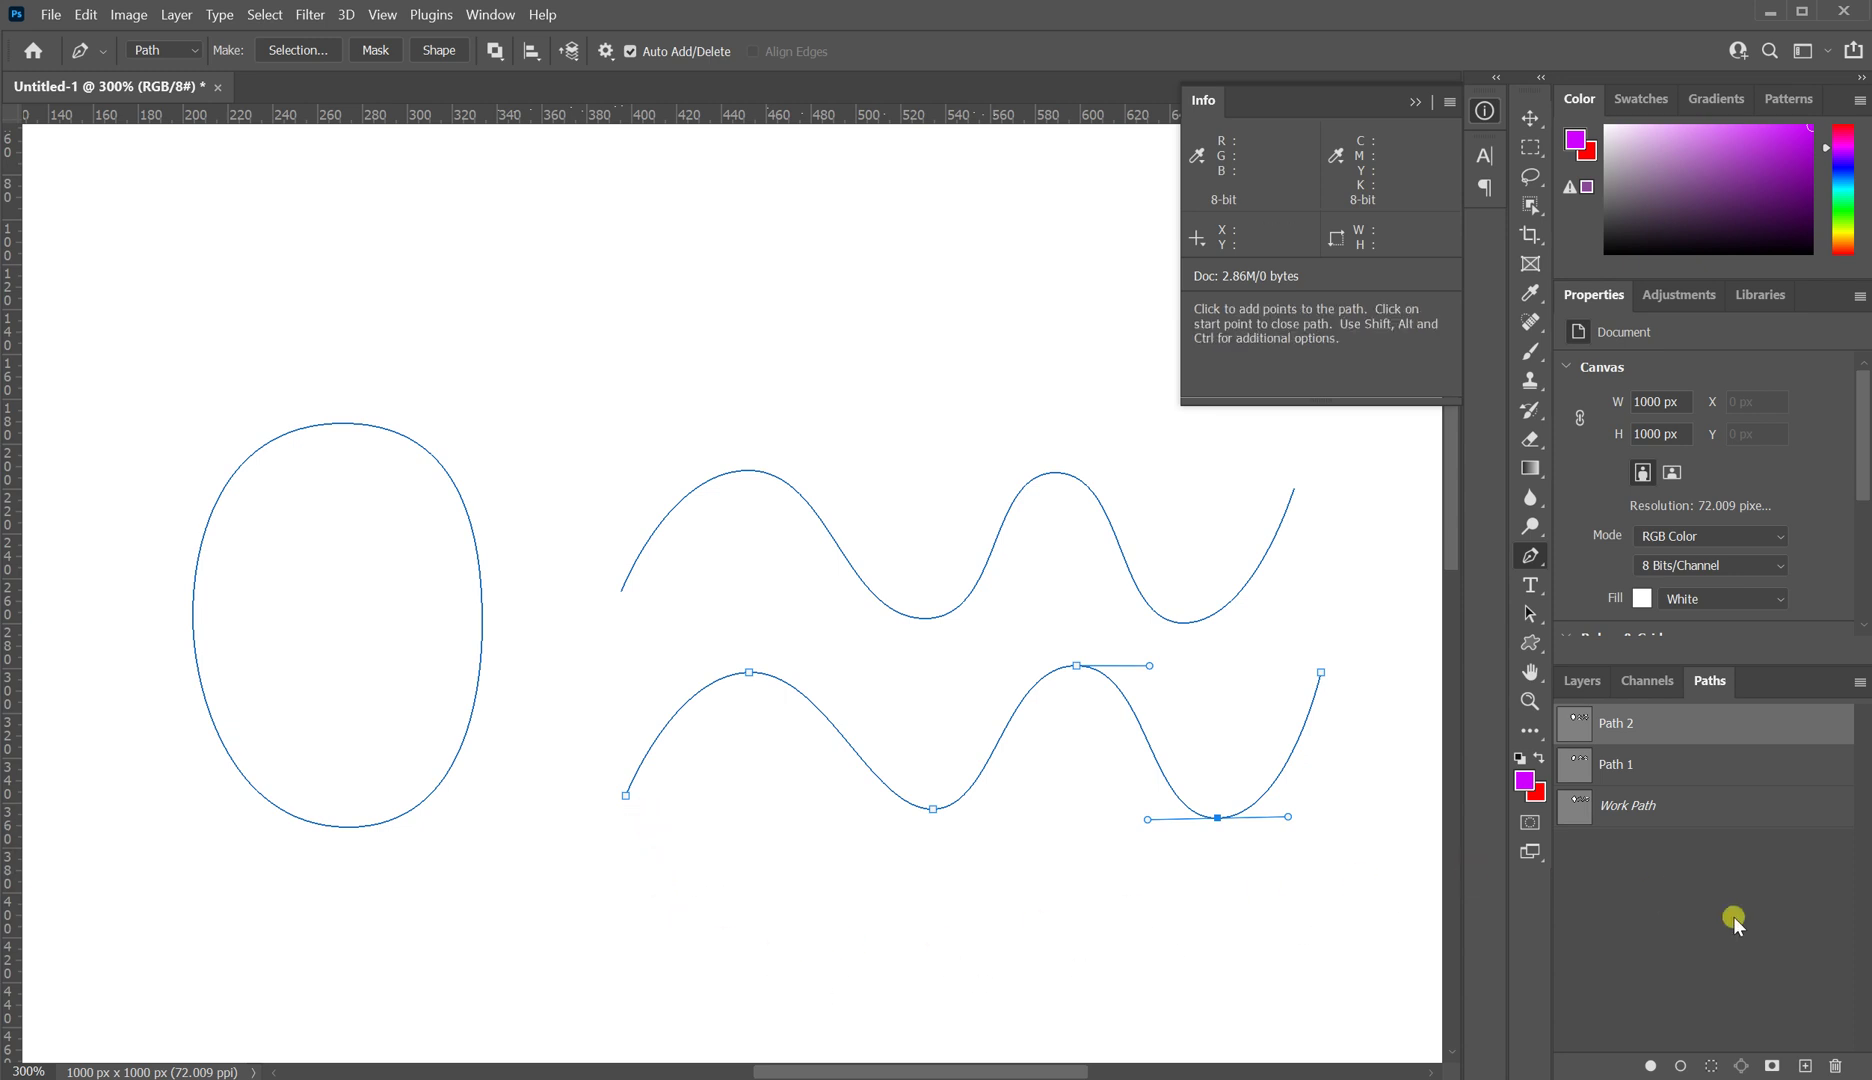
Step: Deselect Path 2 and add a new empty path placed above it
click(1770, 950)
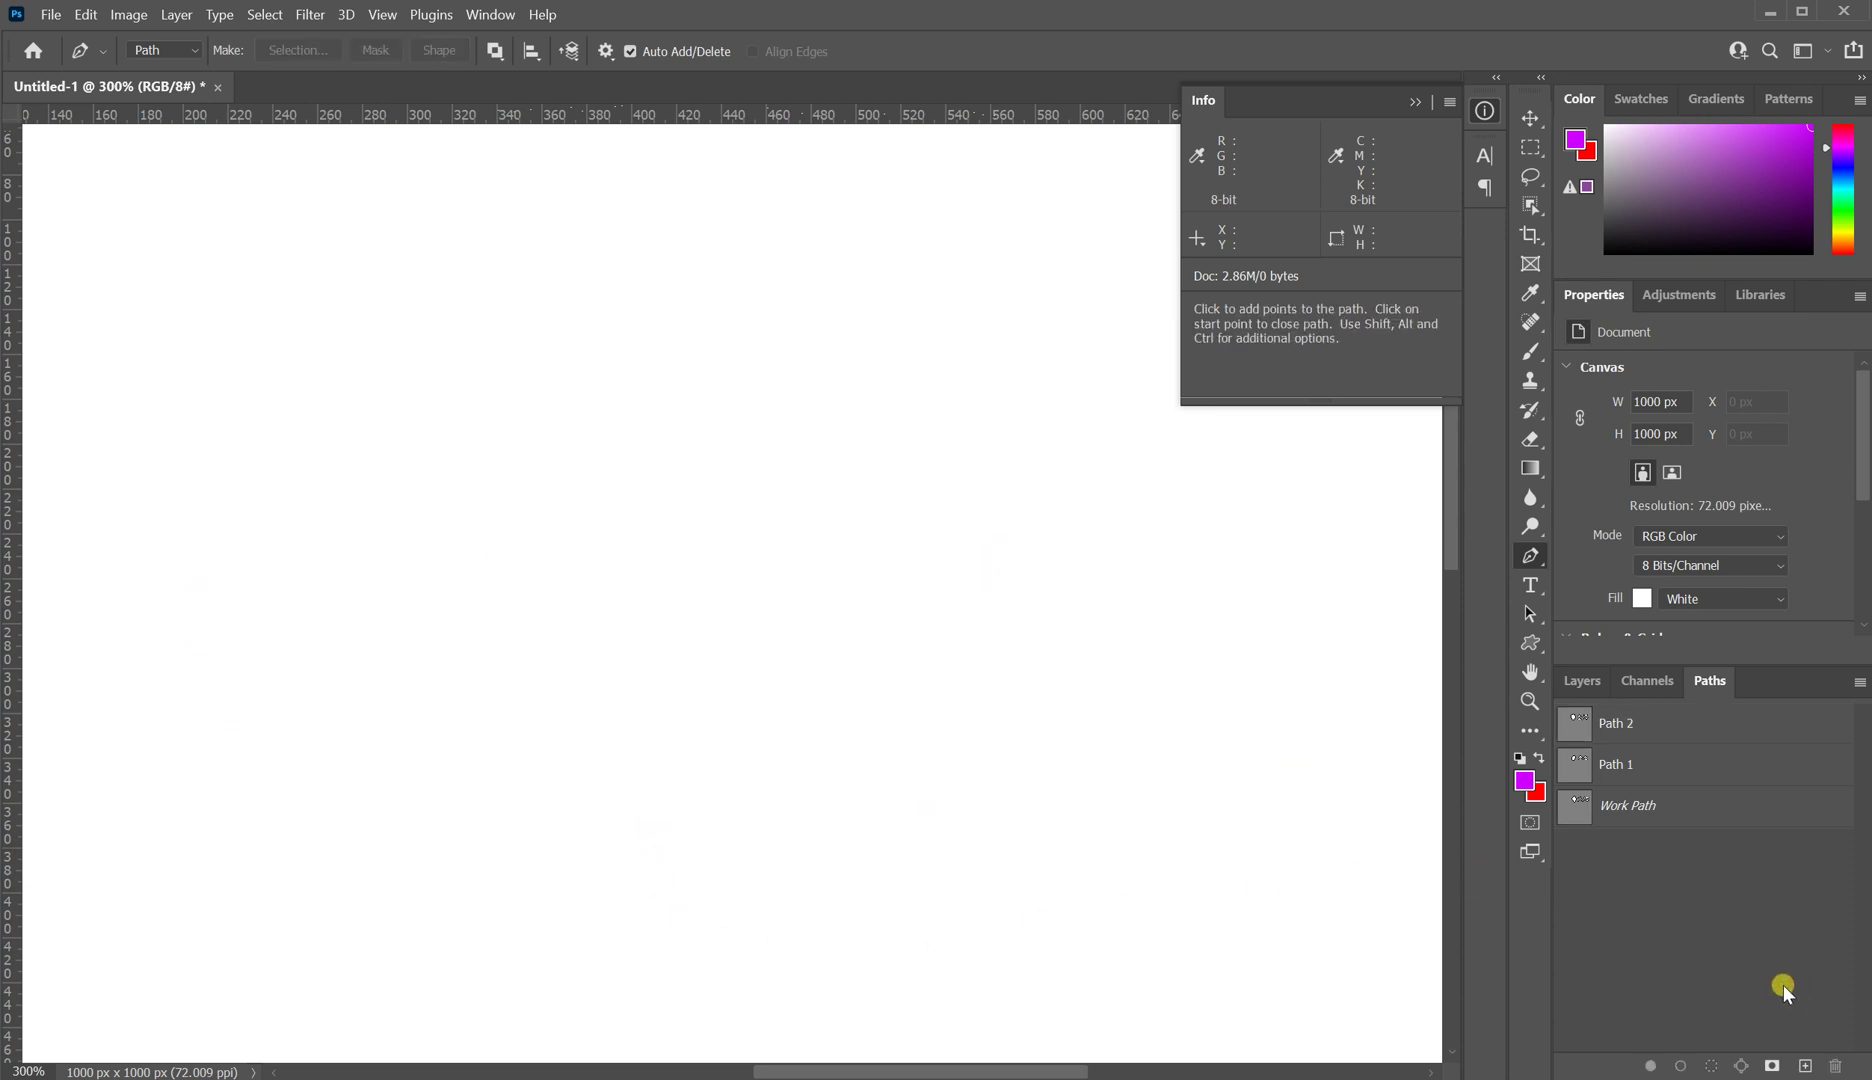
click(1806, 1066)
drag(1706, 822, 1707, 728)
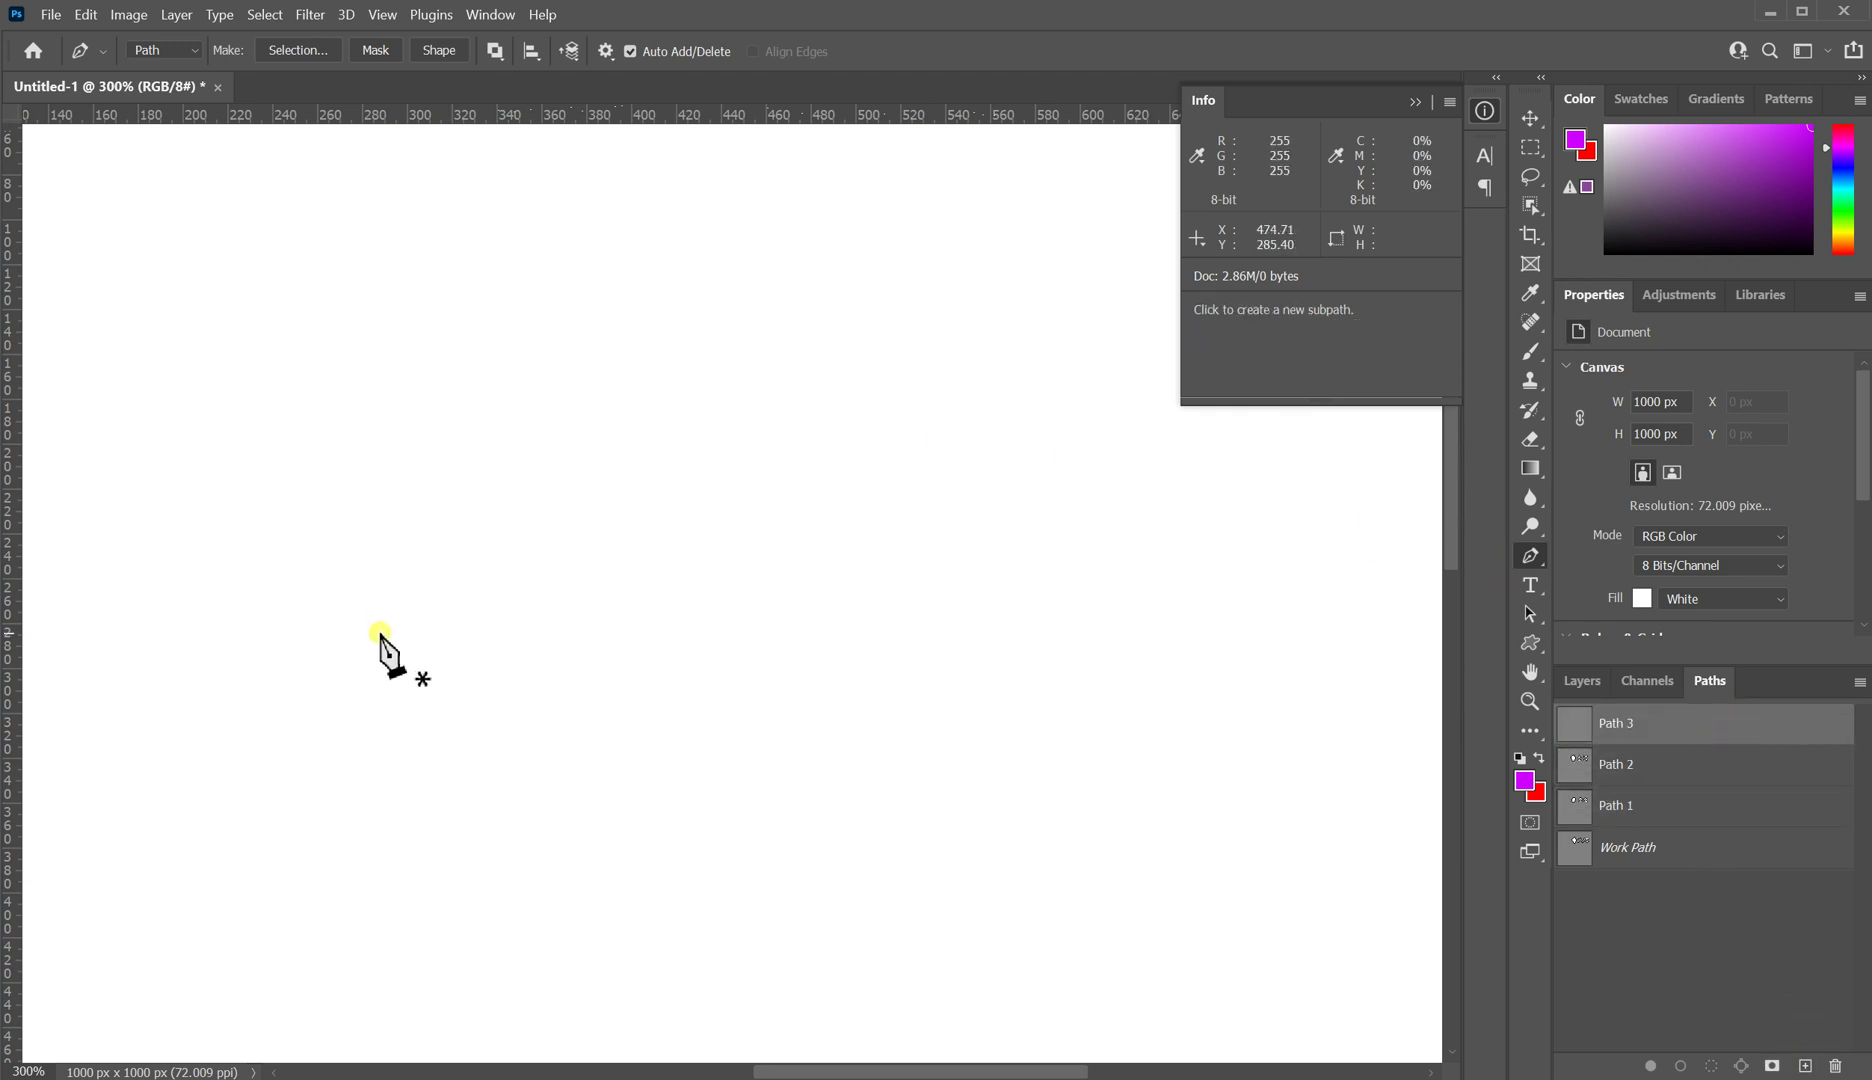
Step: Draw an open, slanted zigzag with nine corner points across the canvas in the new empty path and end it
click(210, 730)
click(531, 455)
click(352, 728)
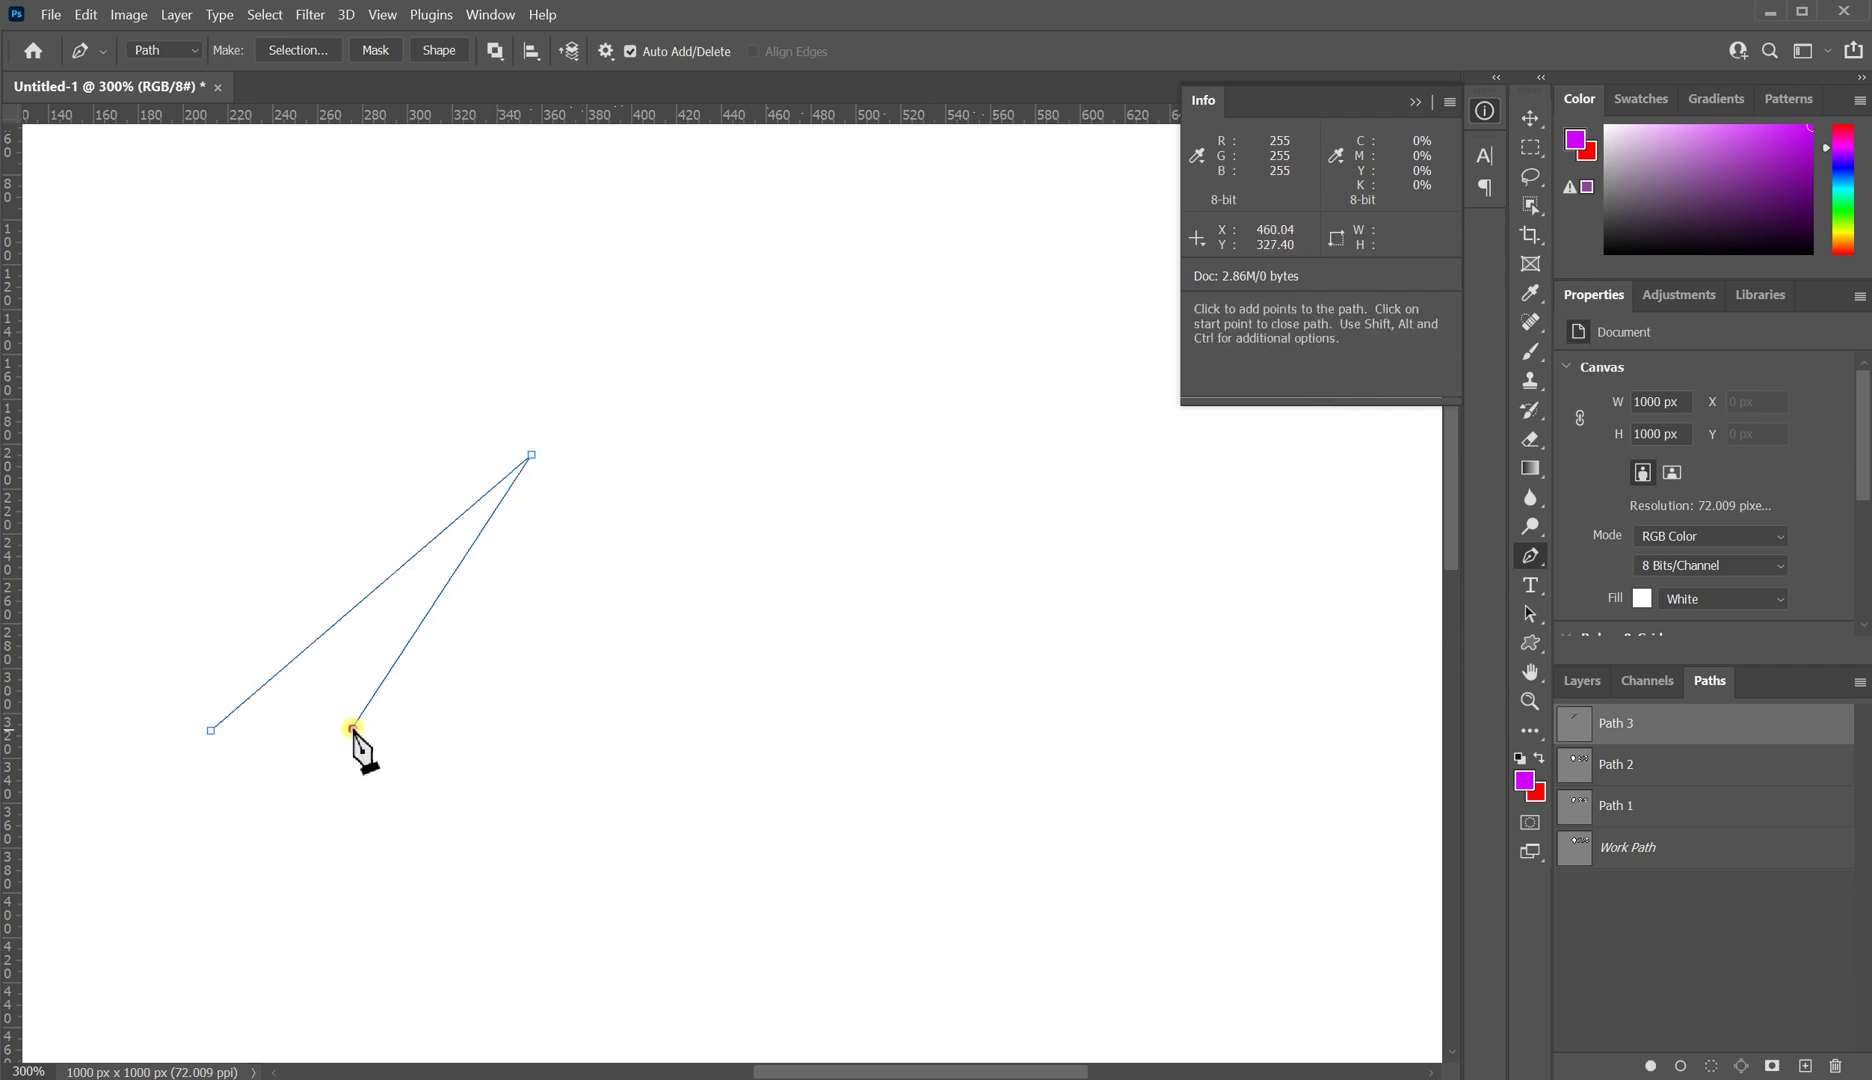
click(737, 461)
click(536, 719)
click(946, 447)
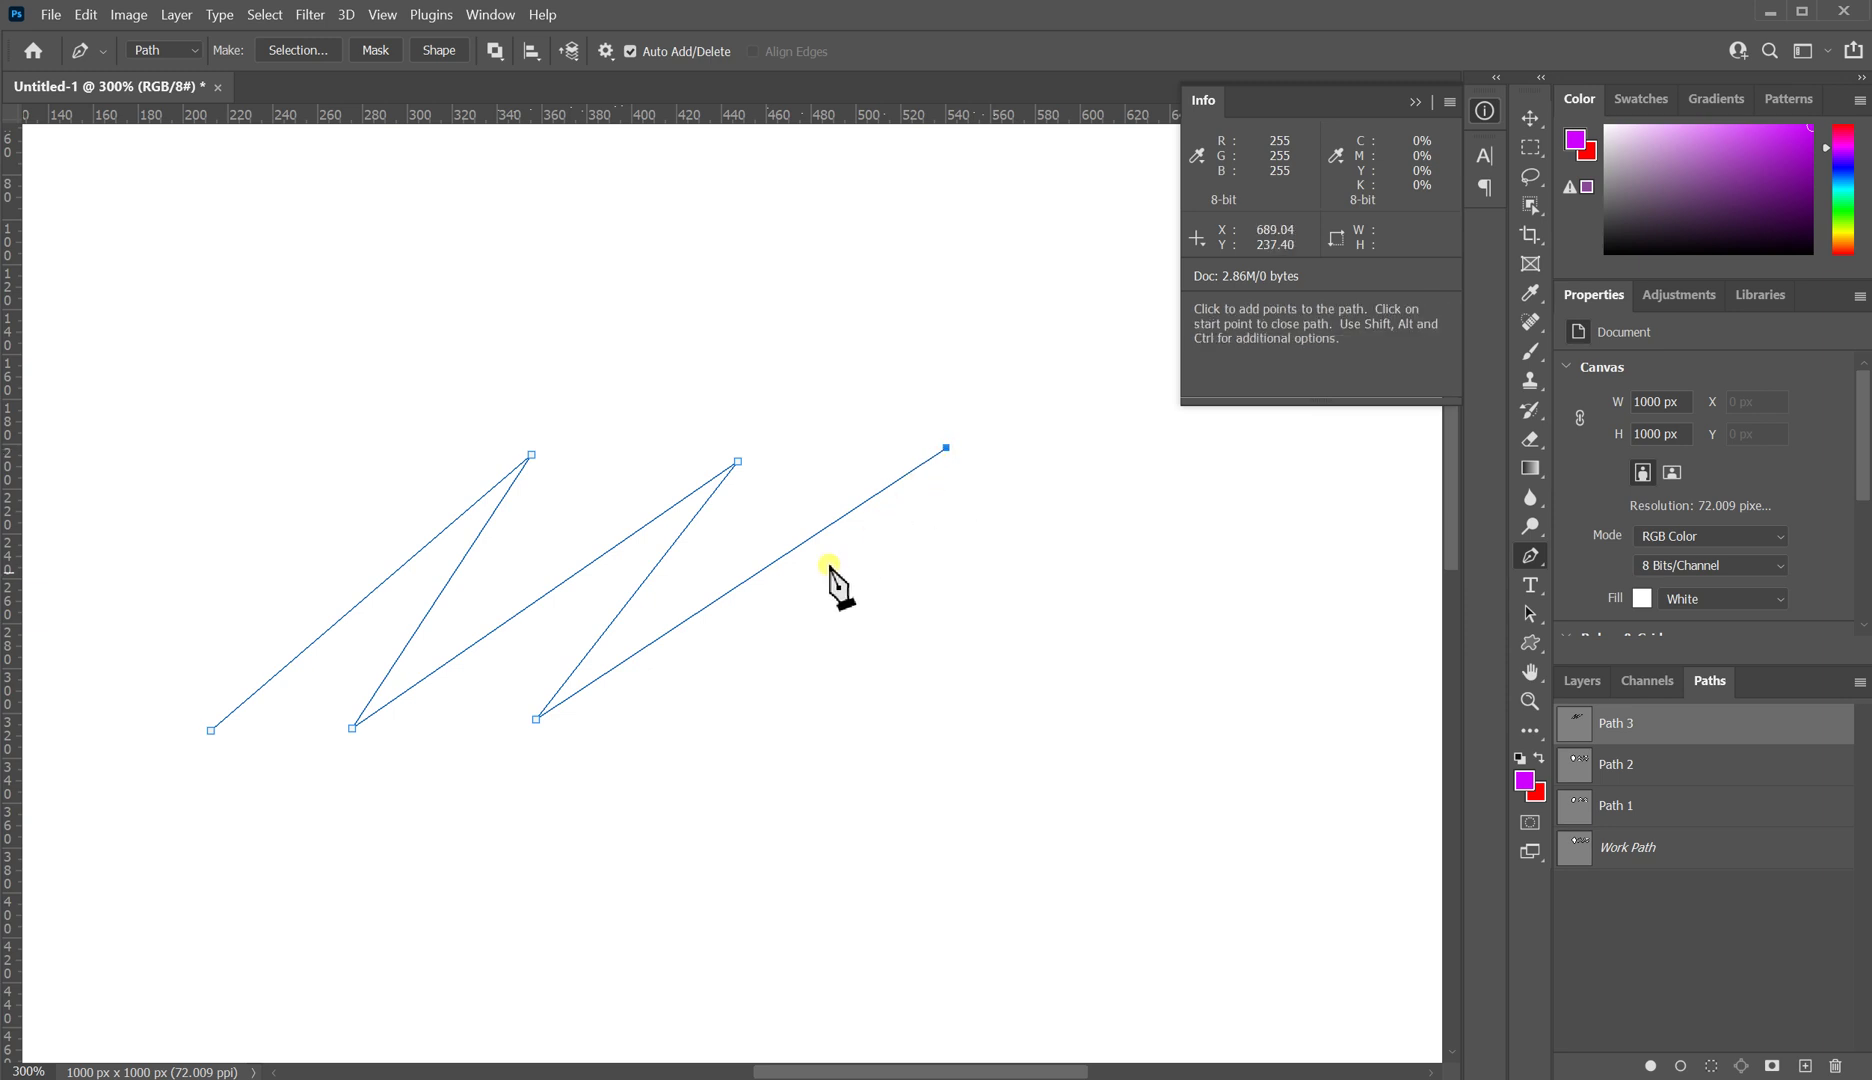
click(708, 714)
click(1117, 470)
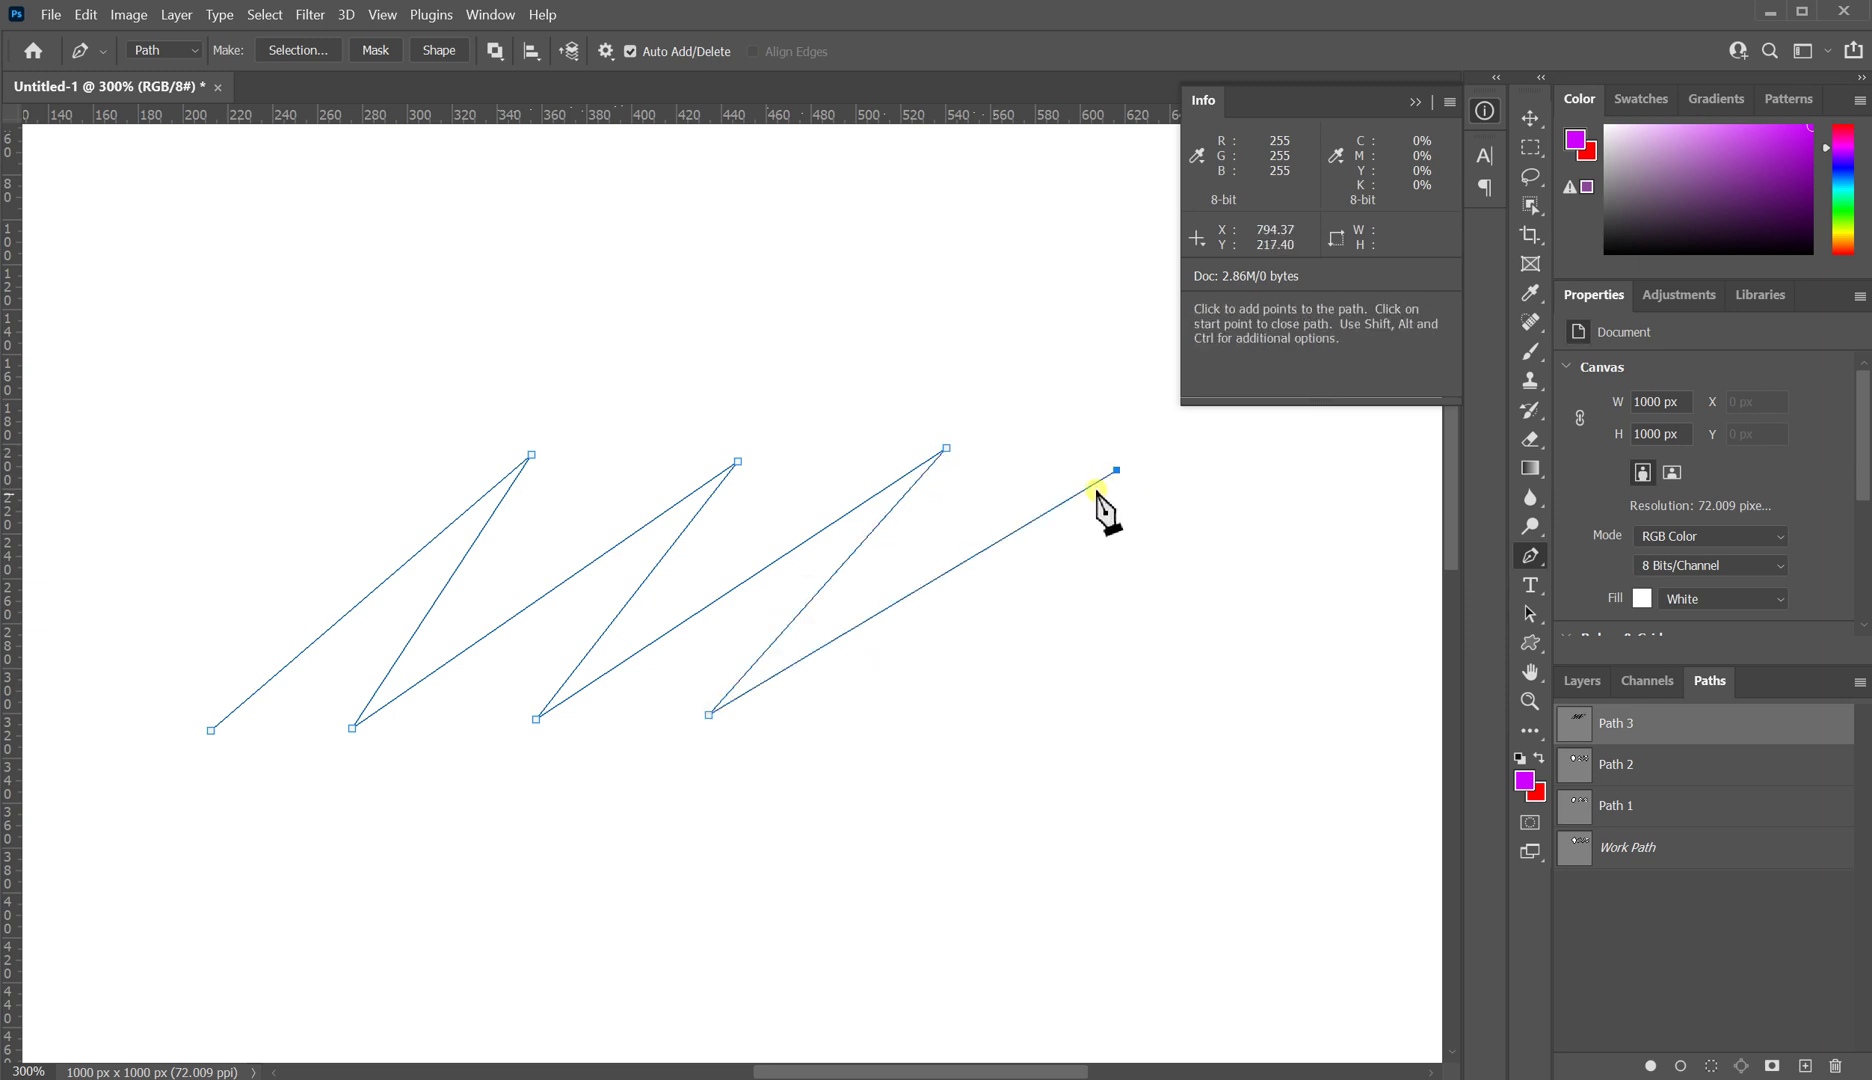
click(880, 714)
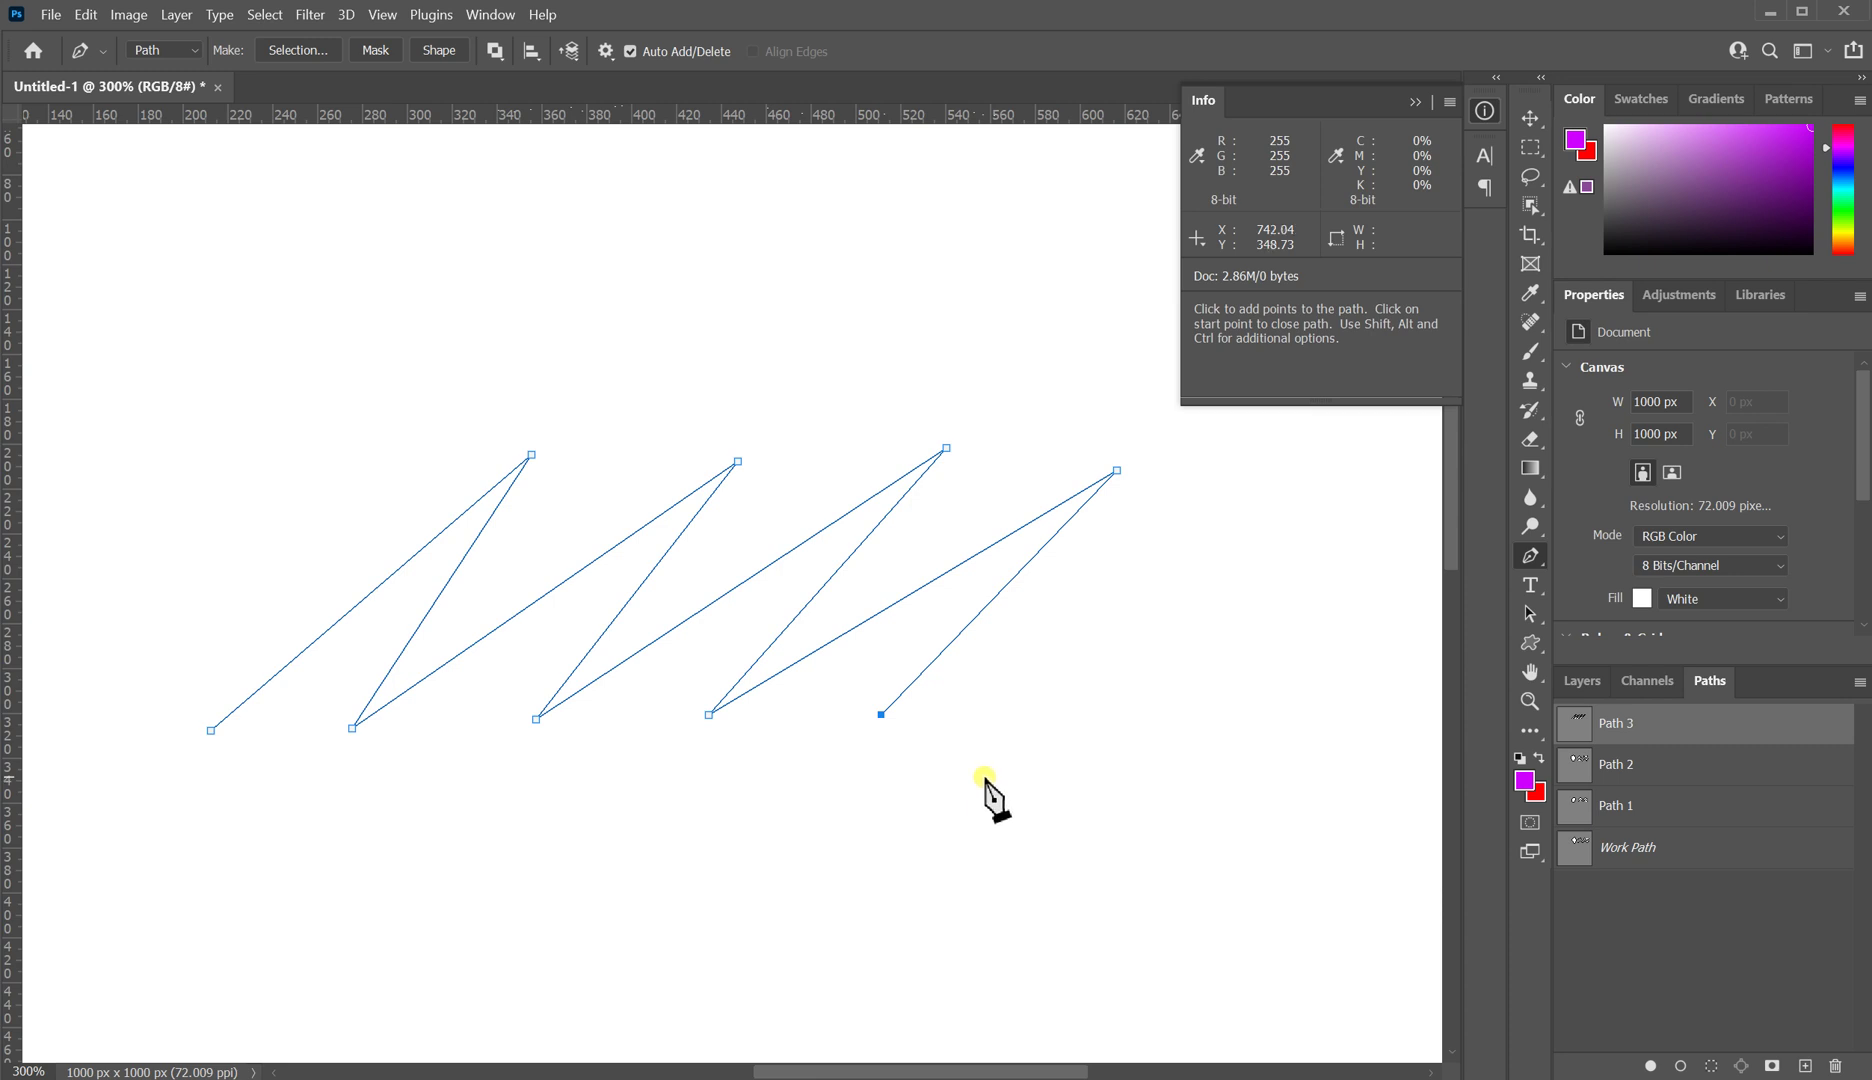
key(Escape)
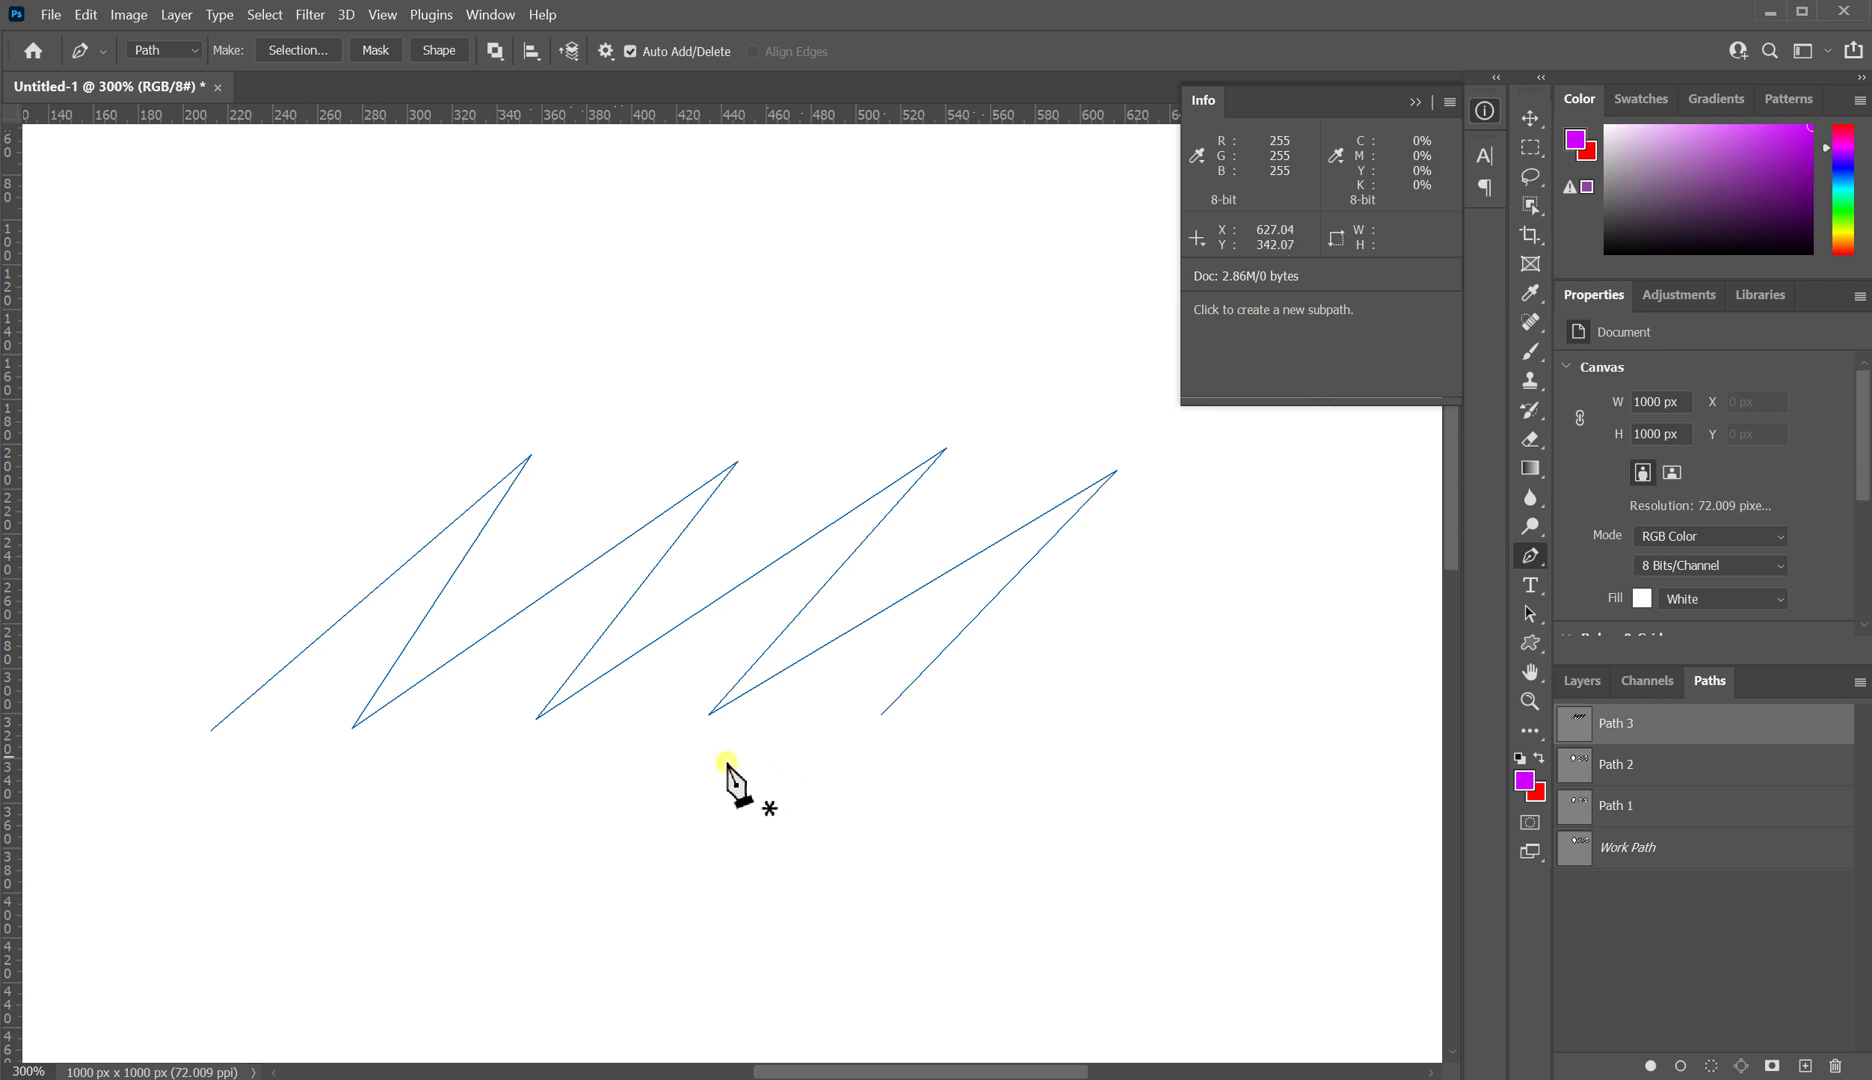
Step: Convert the slanted zigzag's first peak into a smooth point and lengthen its right direction handle
key(ctrl)
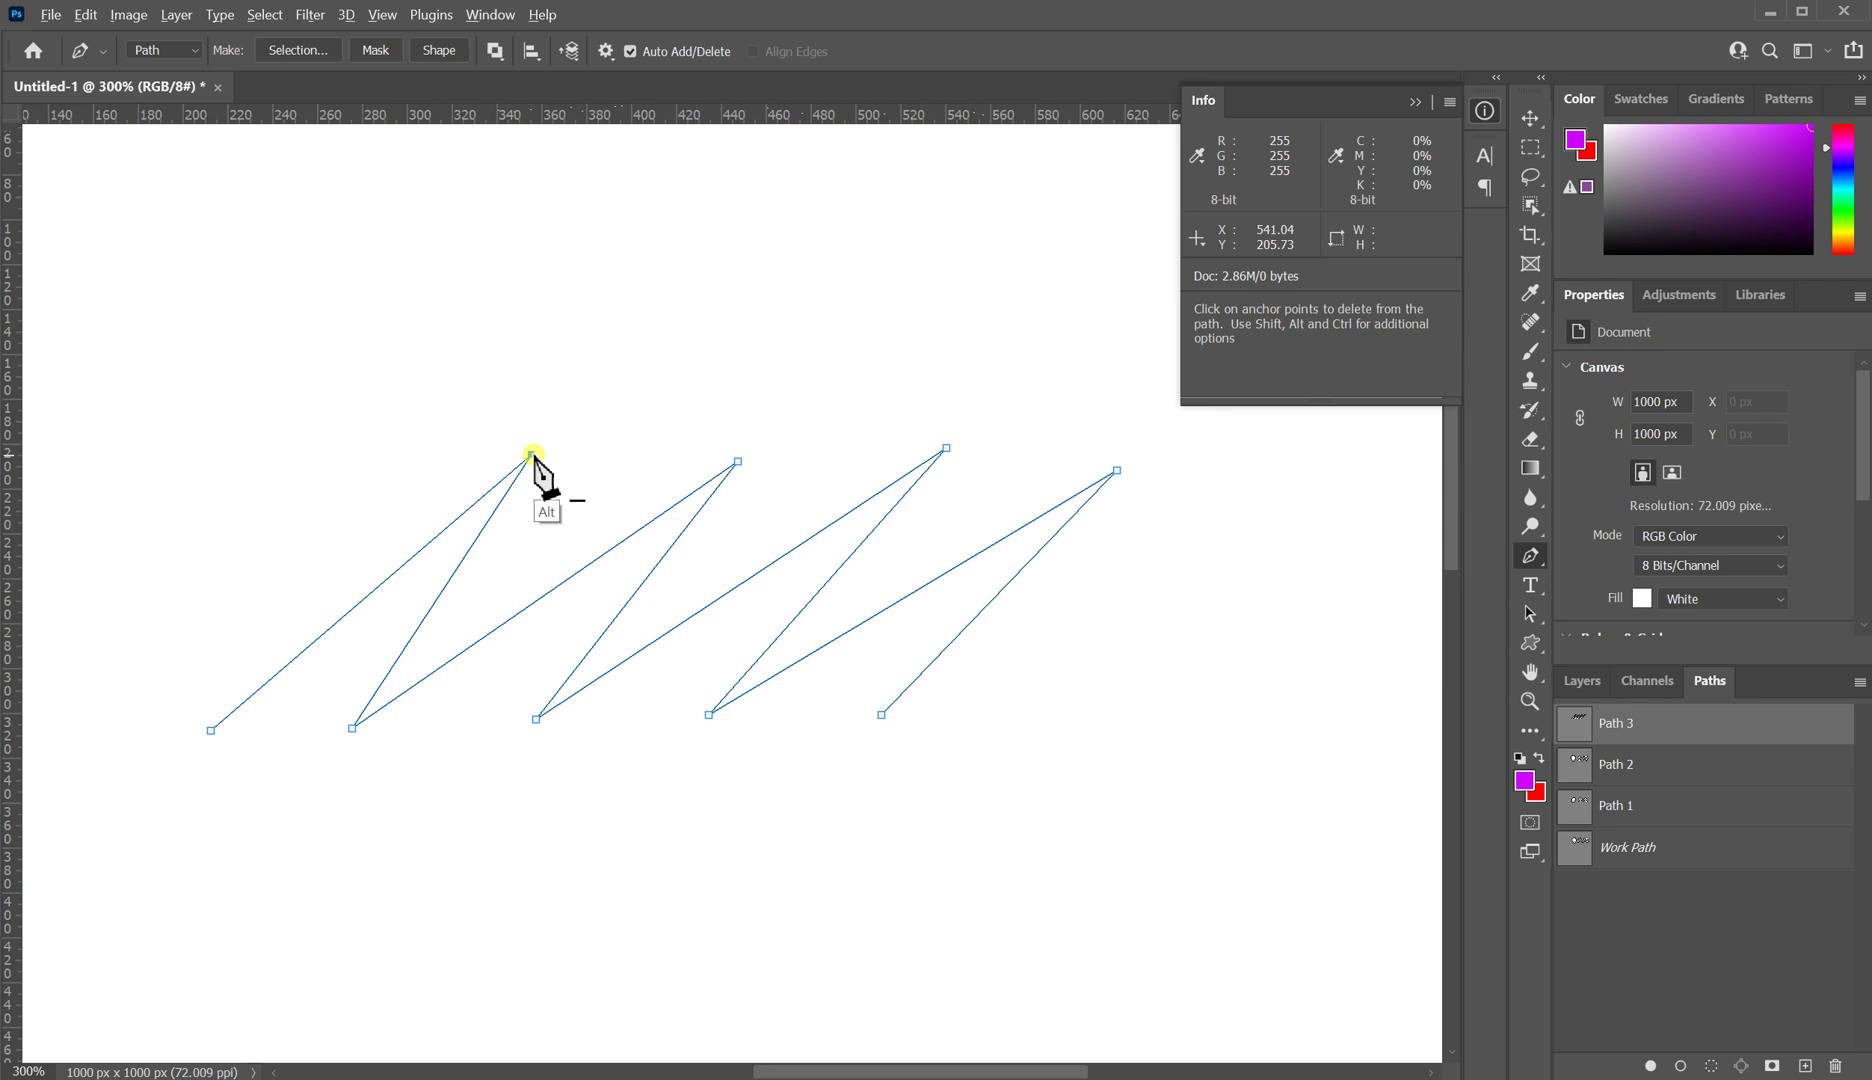
drag(532, 455, 606, 446)
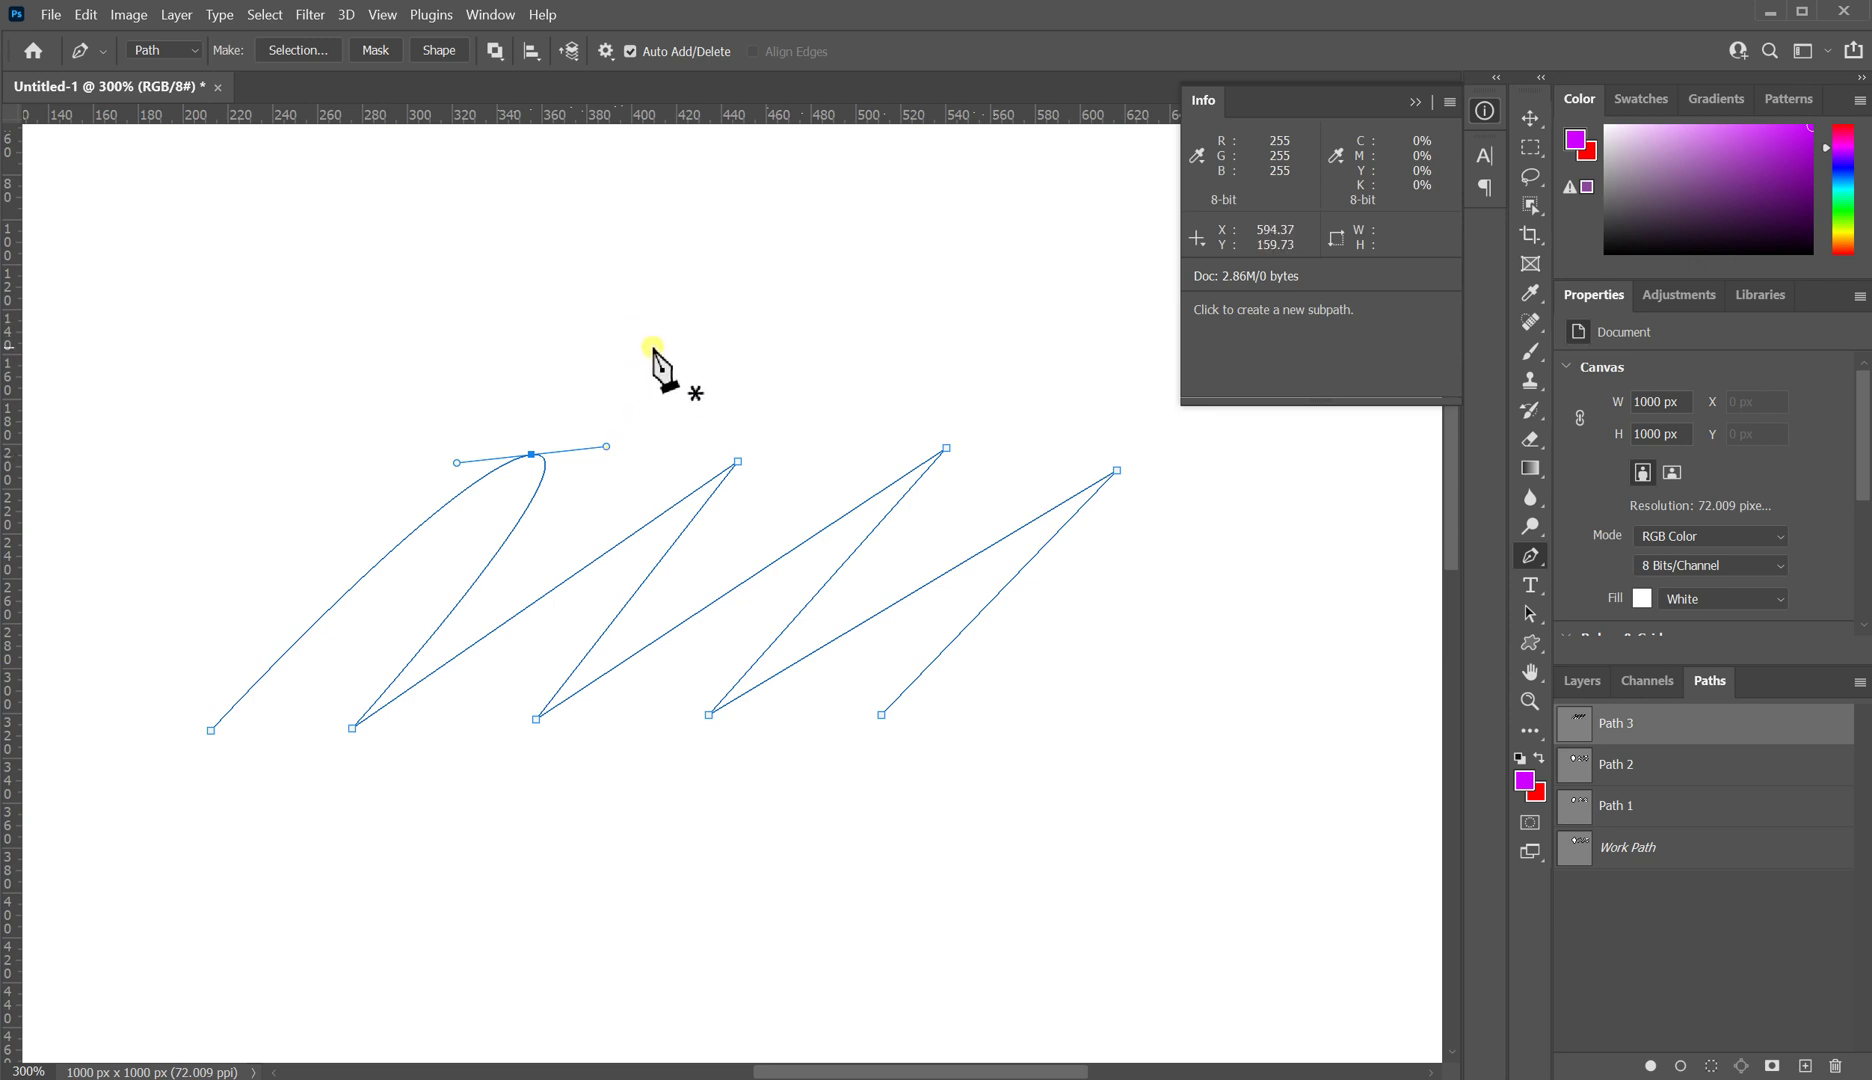
key(ctrl)
drag(607, 446, 688, 412)
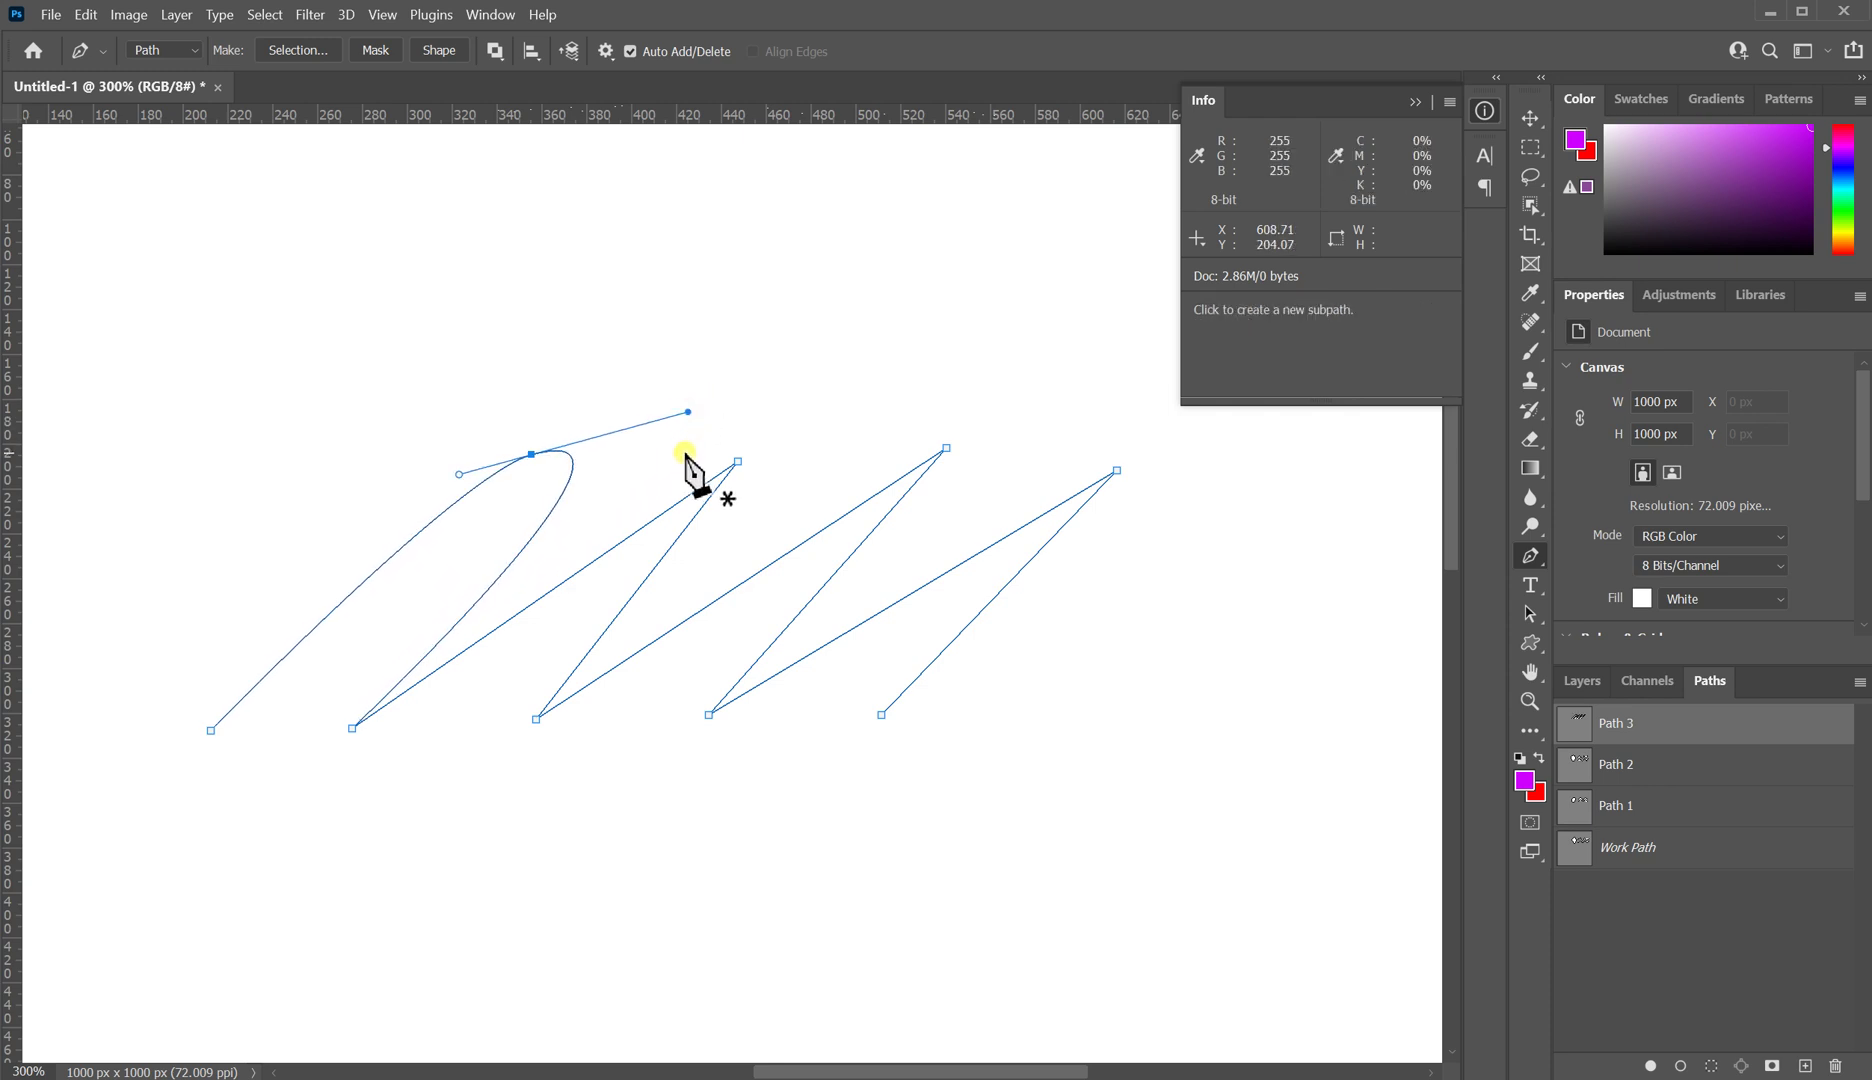
Step: Swing the first peak's right direction handle down to the left independently, turning the peak into a pointed curved tip
key(alt)
mouse_move(689, 413)
mouse_down()
mouse_move(619, 474)
mouse_move(633, 429)
mouse_move(641, 469)
mouse_move(673, 360)
mouse_move(676, 462)
mouse_move(679, 396)
mouse_move(657, 414)
mouse_up()
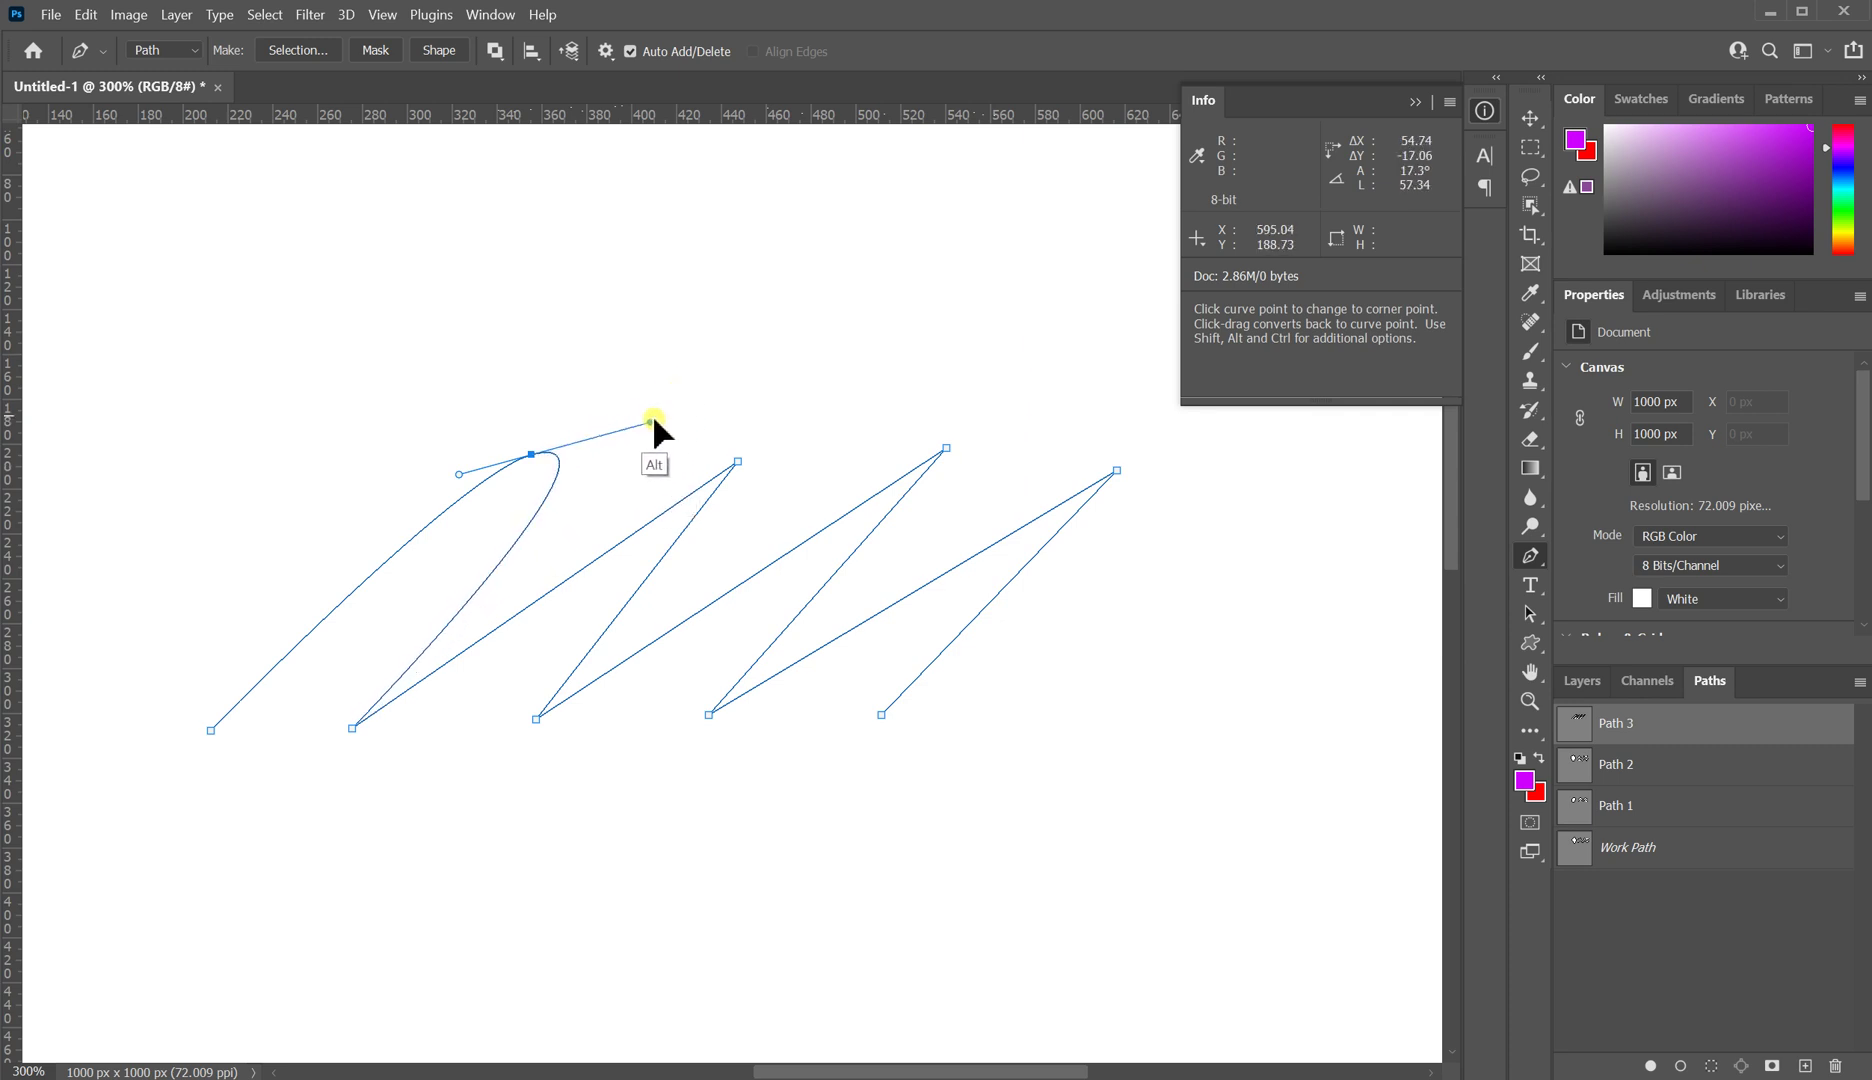
drag(448, 547, 428, 566)
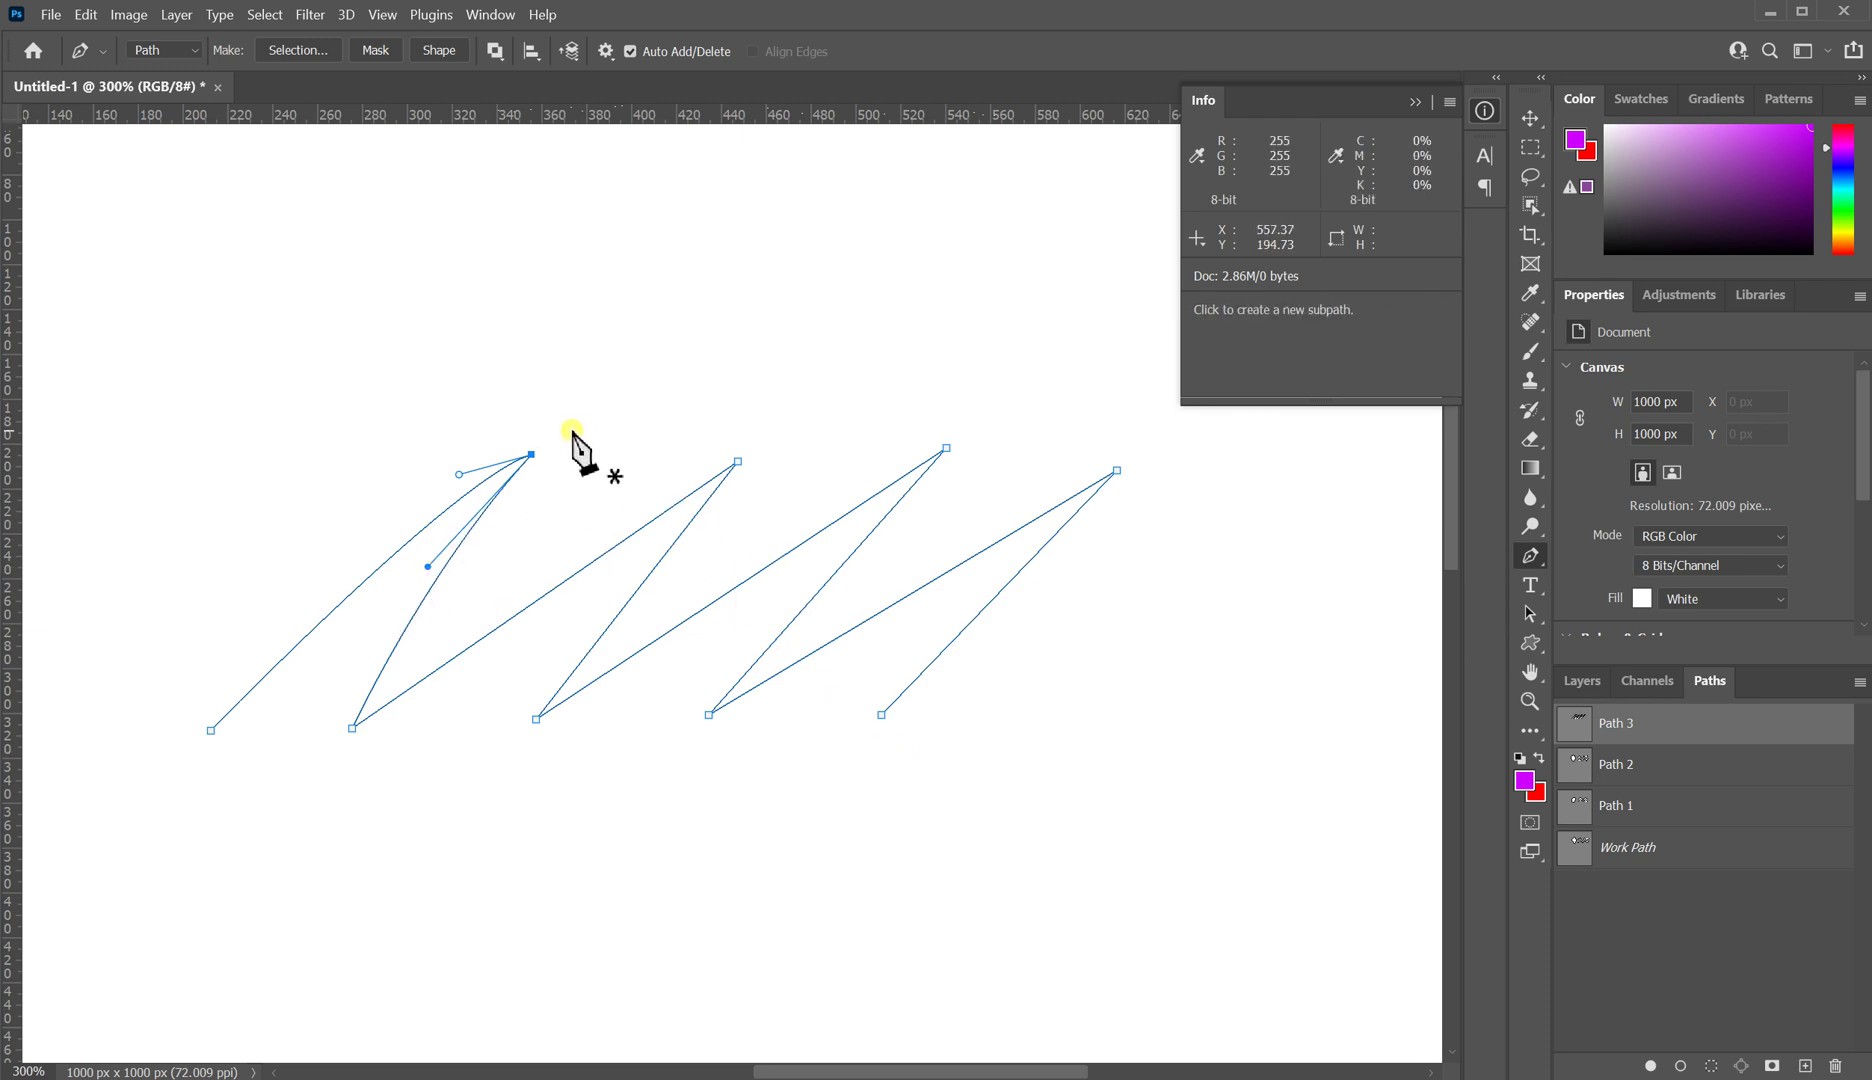
drag(581, 411, 508, 500)
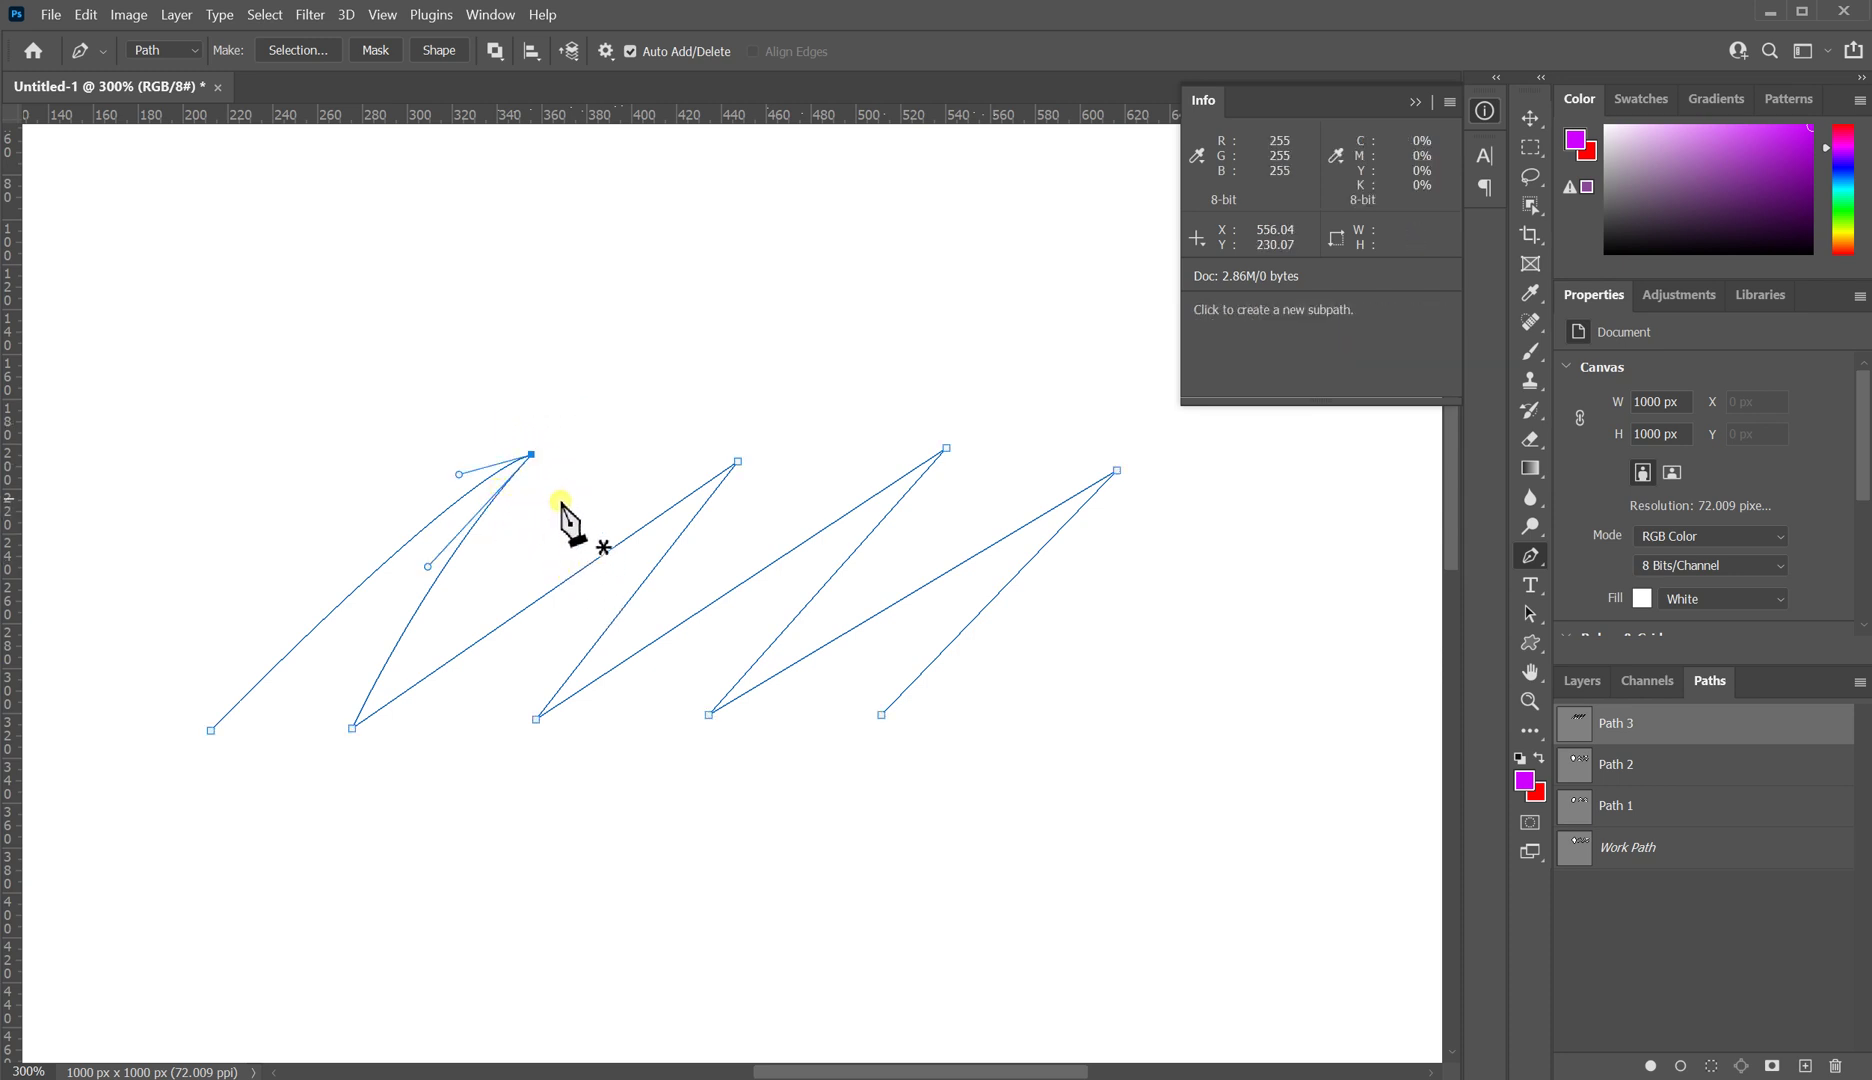
Step: Move the first peak down to the right and reshape both its handles so its segments curve like a crescent
drag(536, 459, 600, 537)
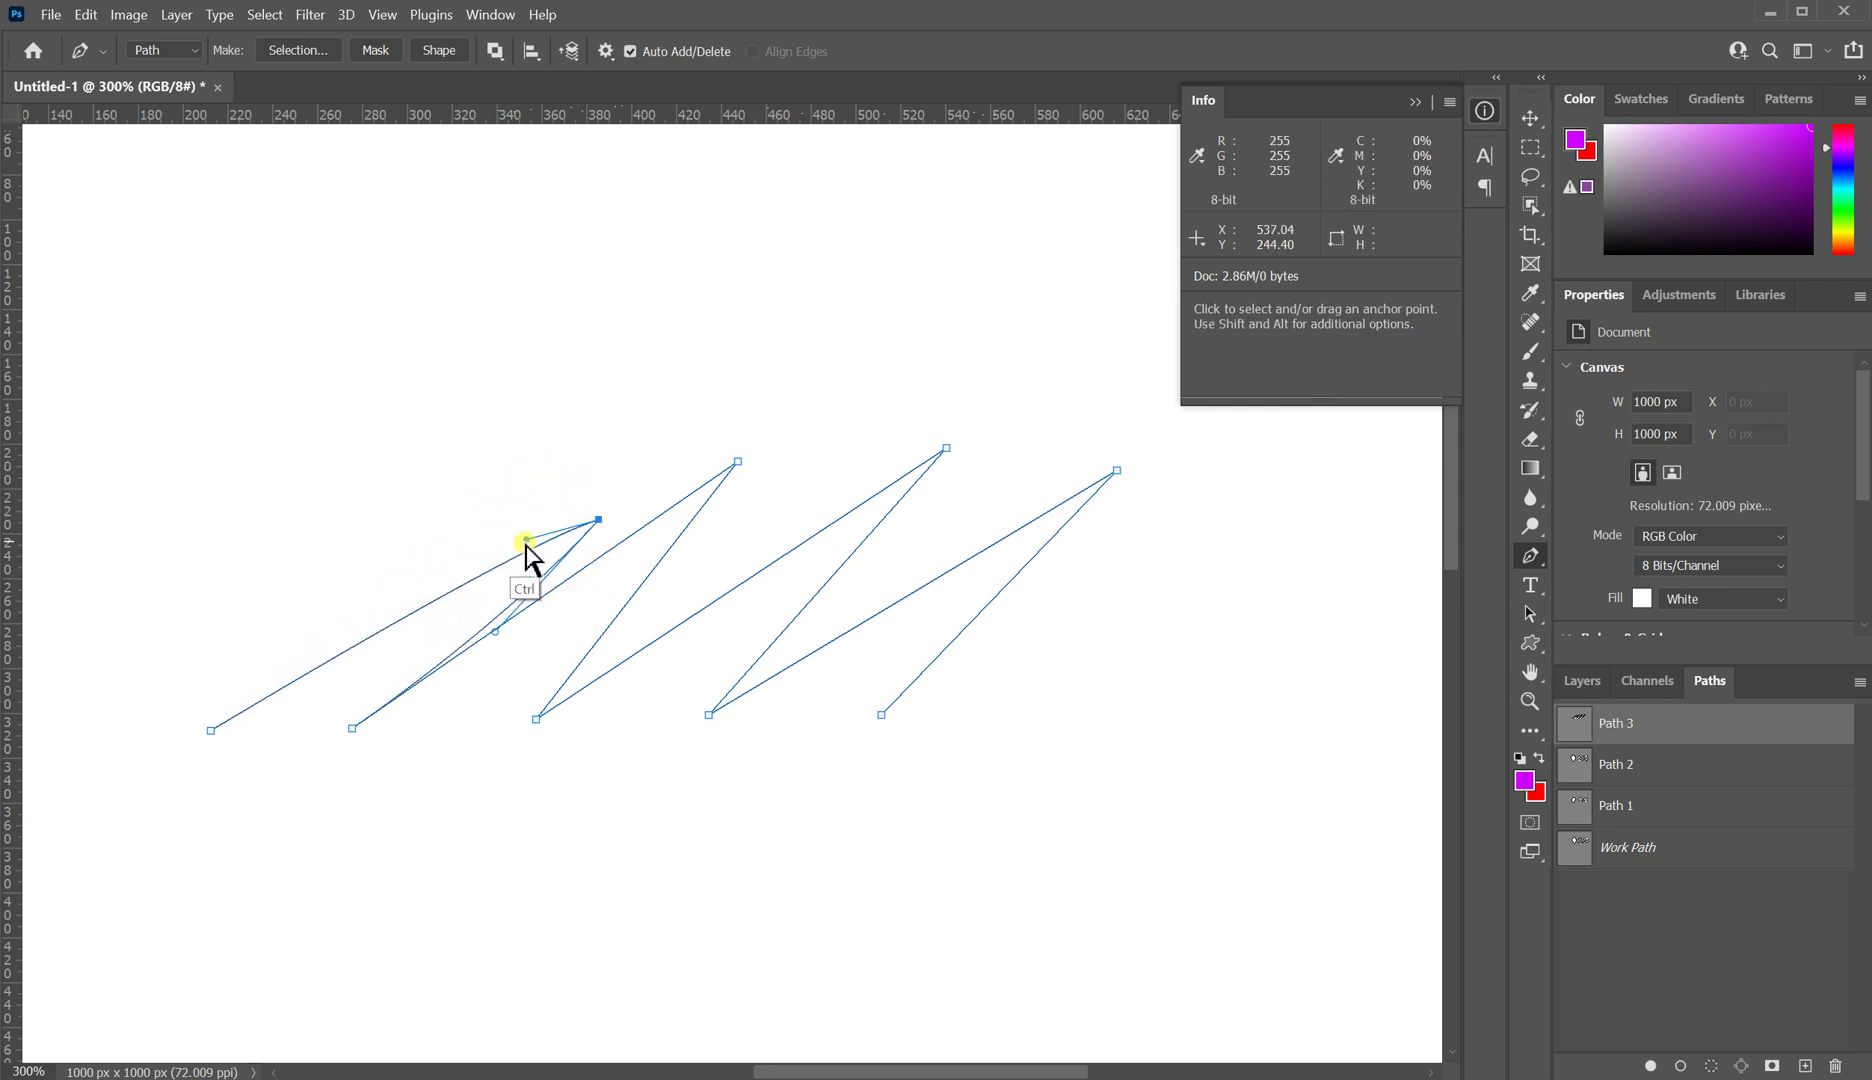
drag(526, 541, 390, 493)
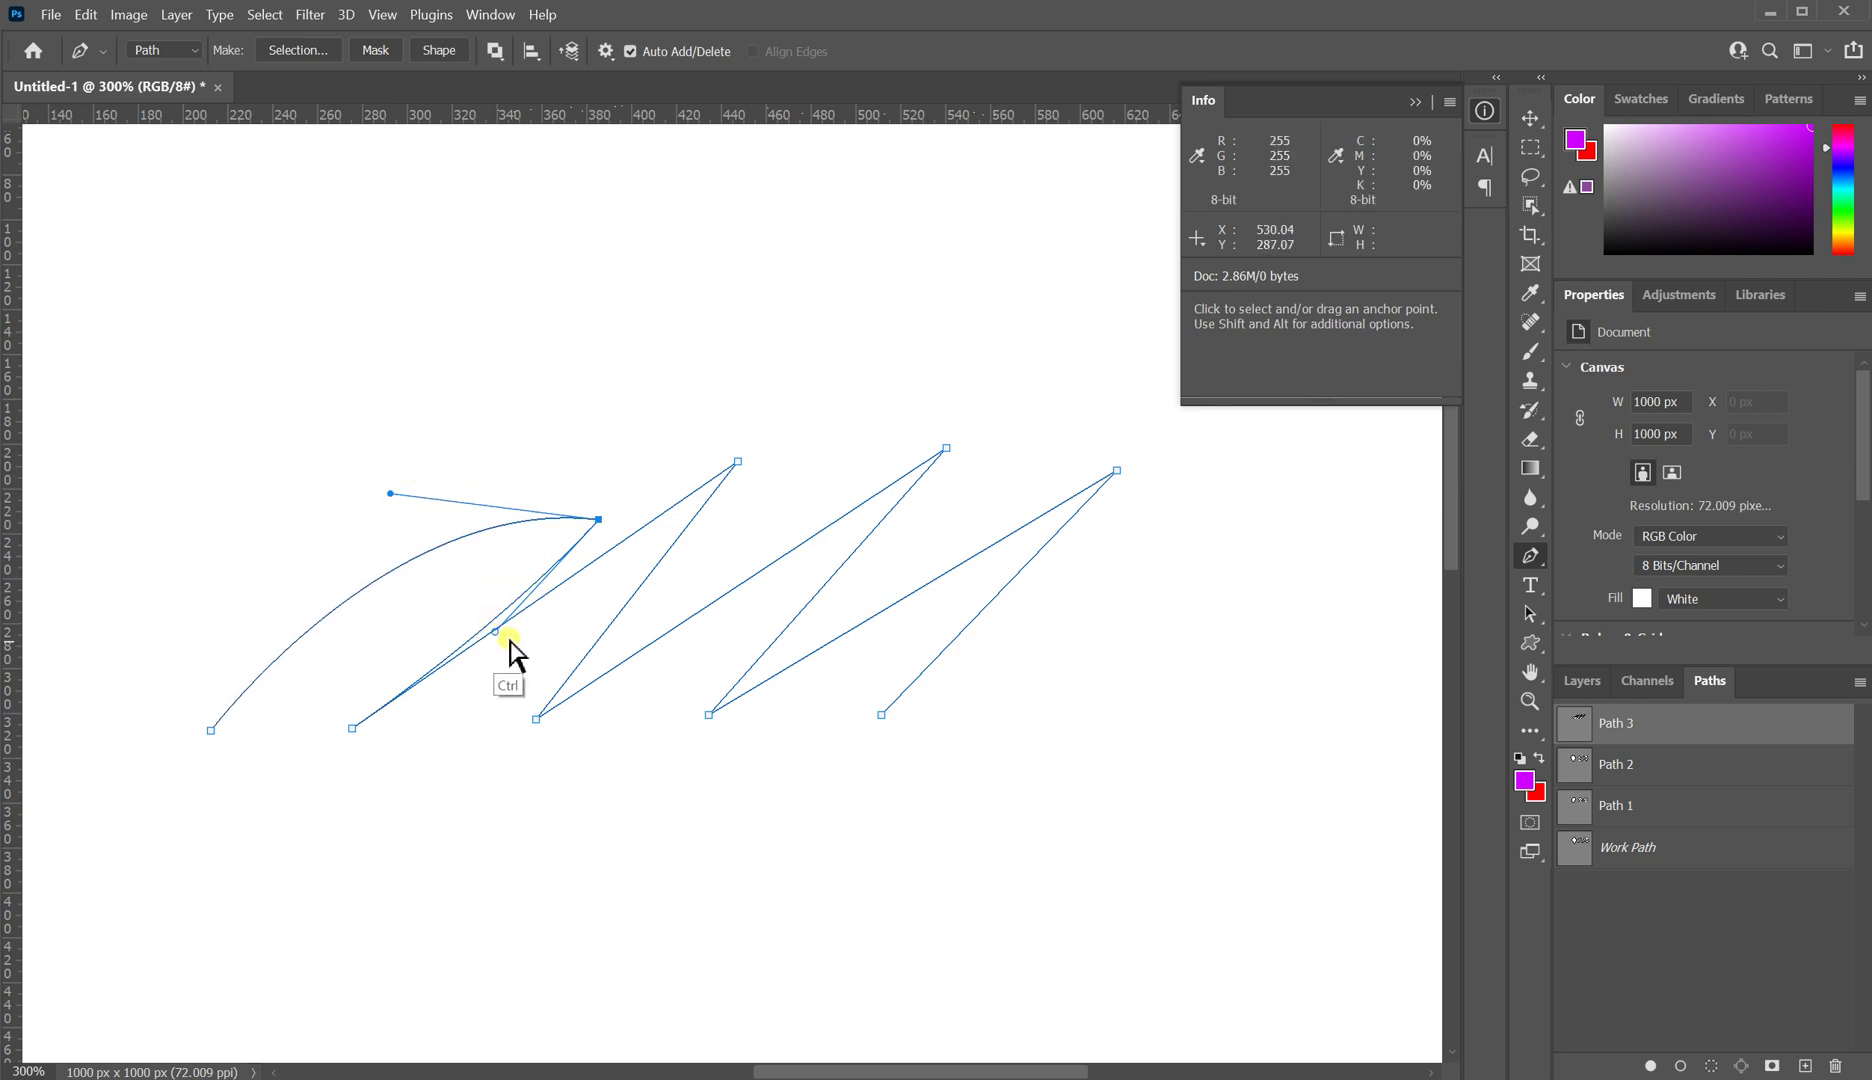
drag(495, 631, 474, 566)
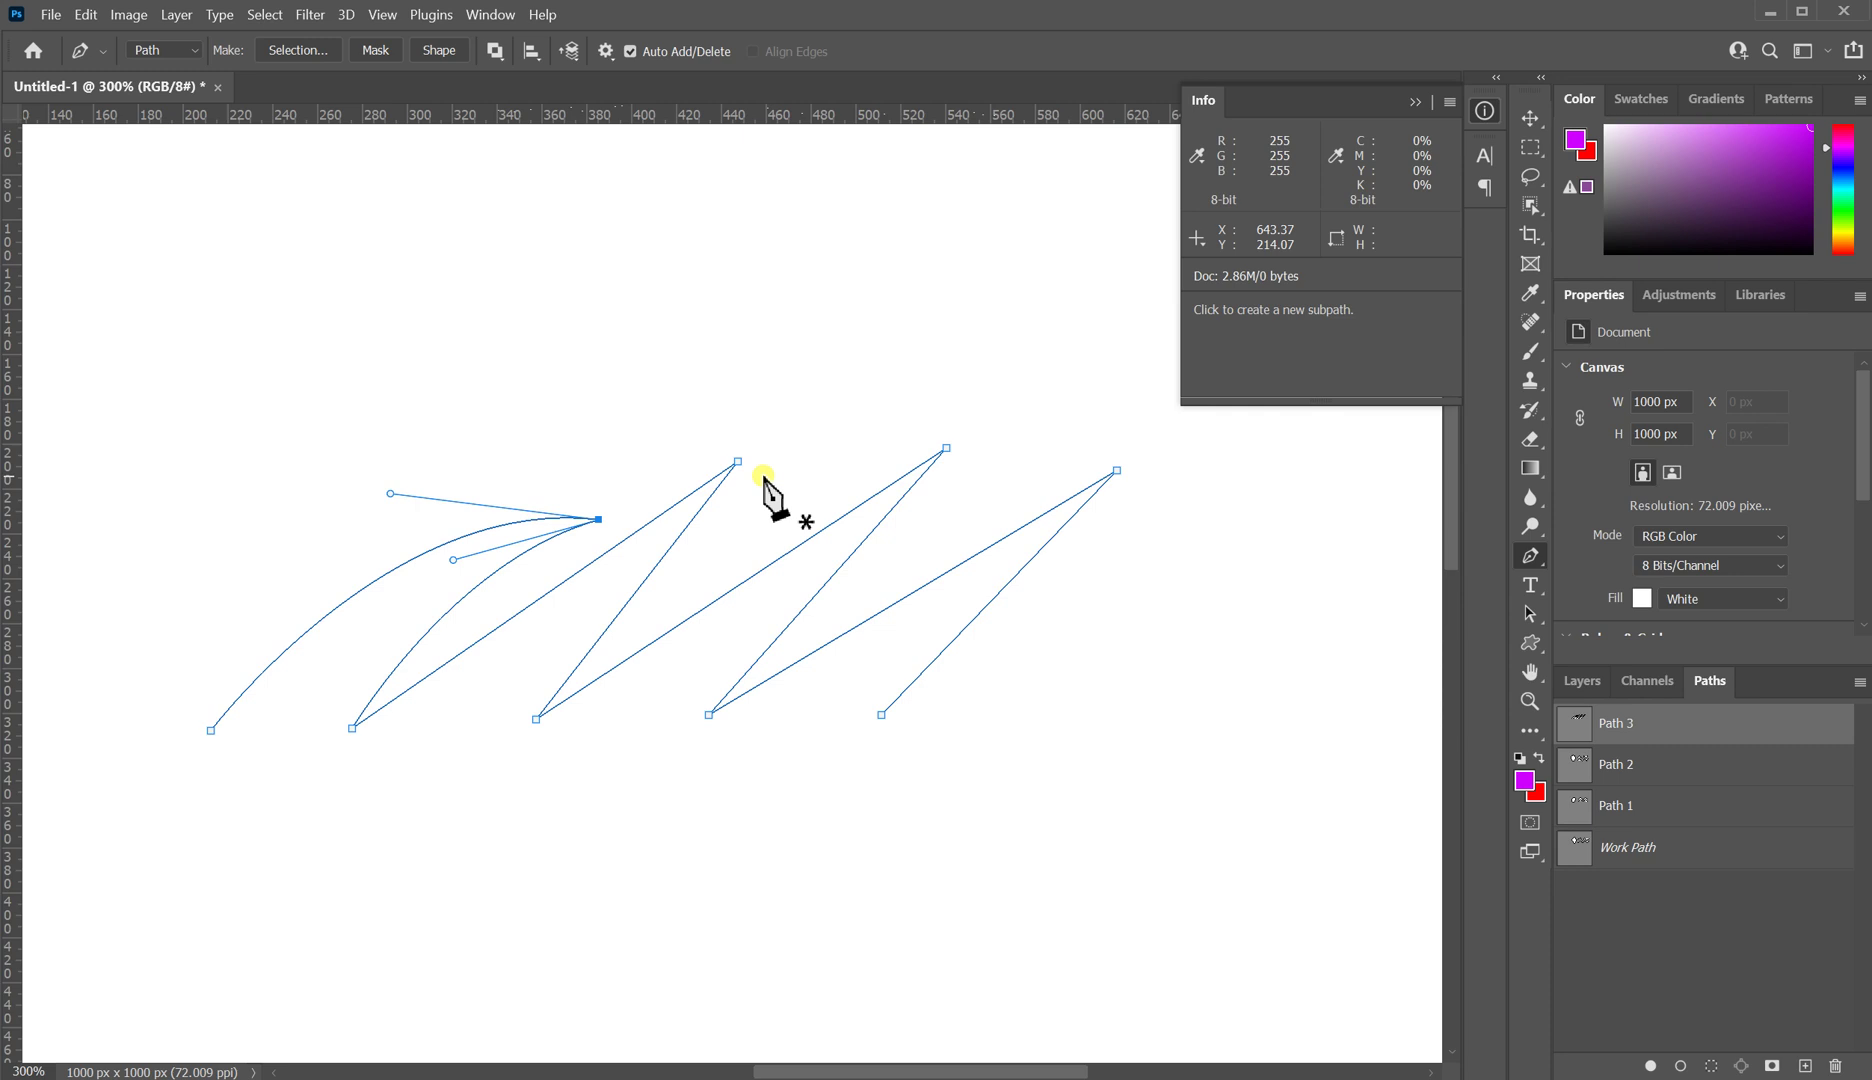
Step: Move the zigzag's second peak down to the right, and shift the third and fourth peaks together down to the right
key(ctrl)
drag(740, 462, 800, 526)
drag(897, 405, 1314, 620)
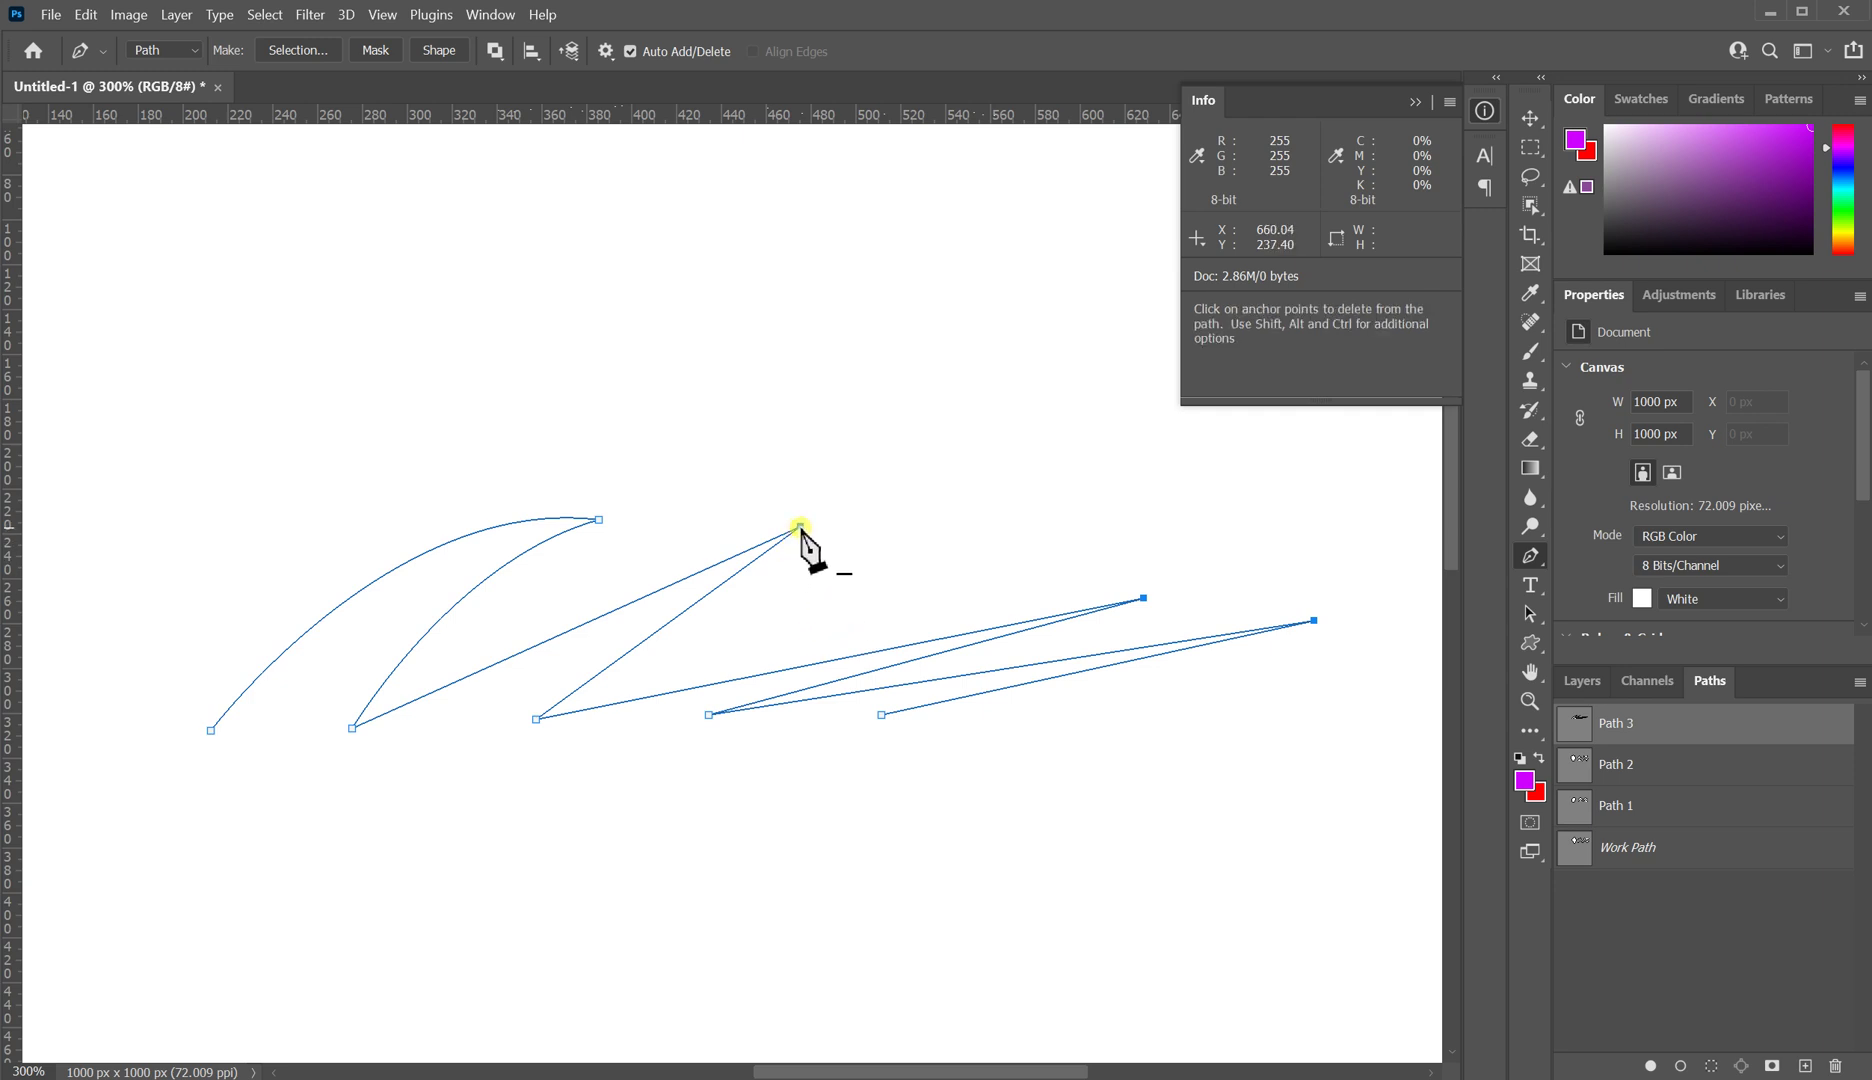
Step: Convert the zigzag's second peak into a smooth point and swing its right direction handle back to the left, forming a pointed curved tip
key(alt)
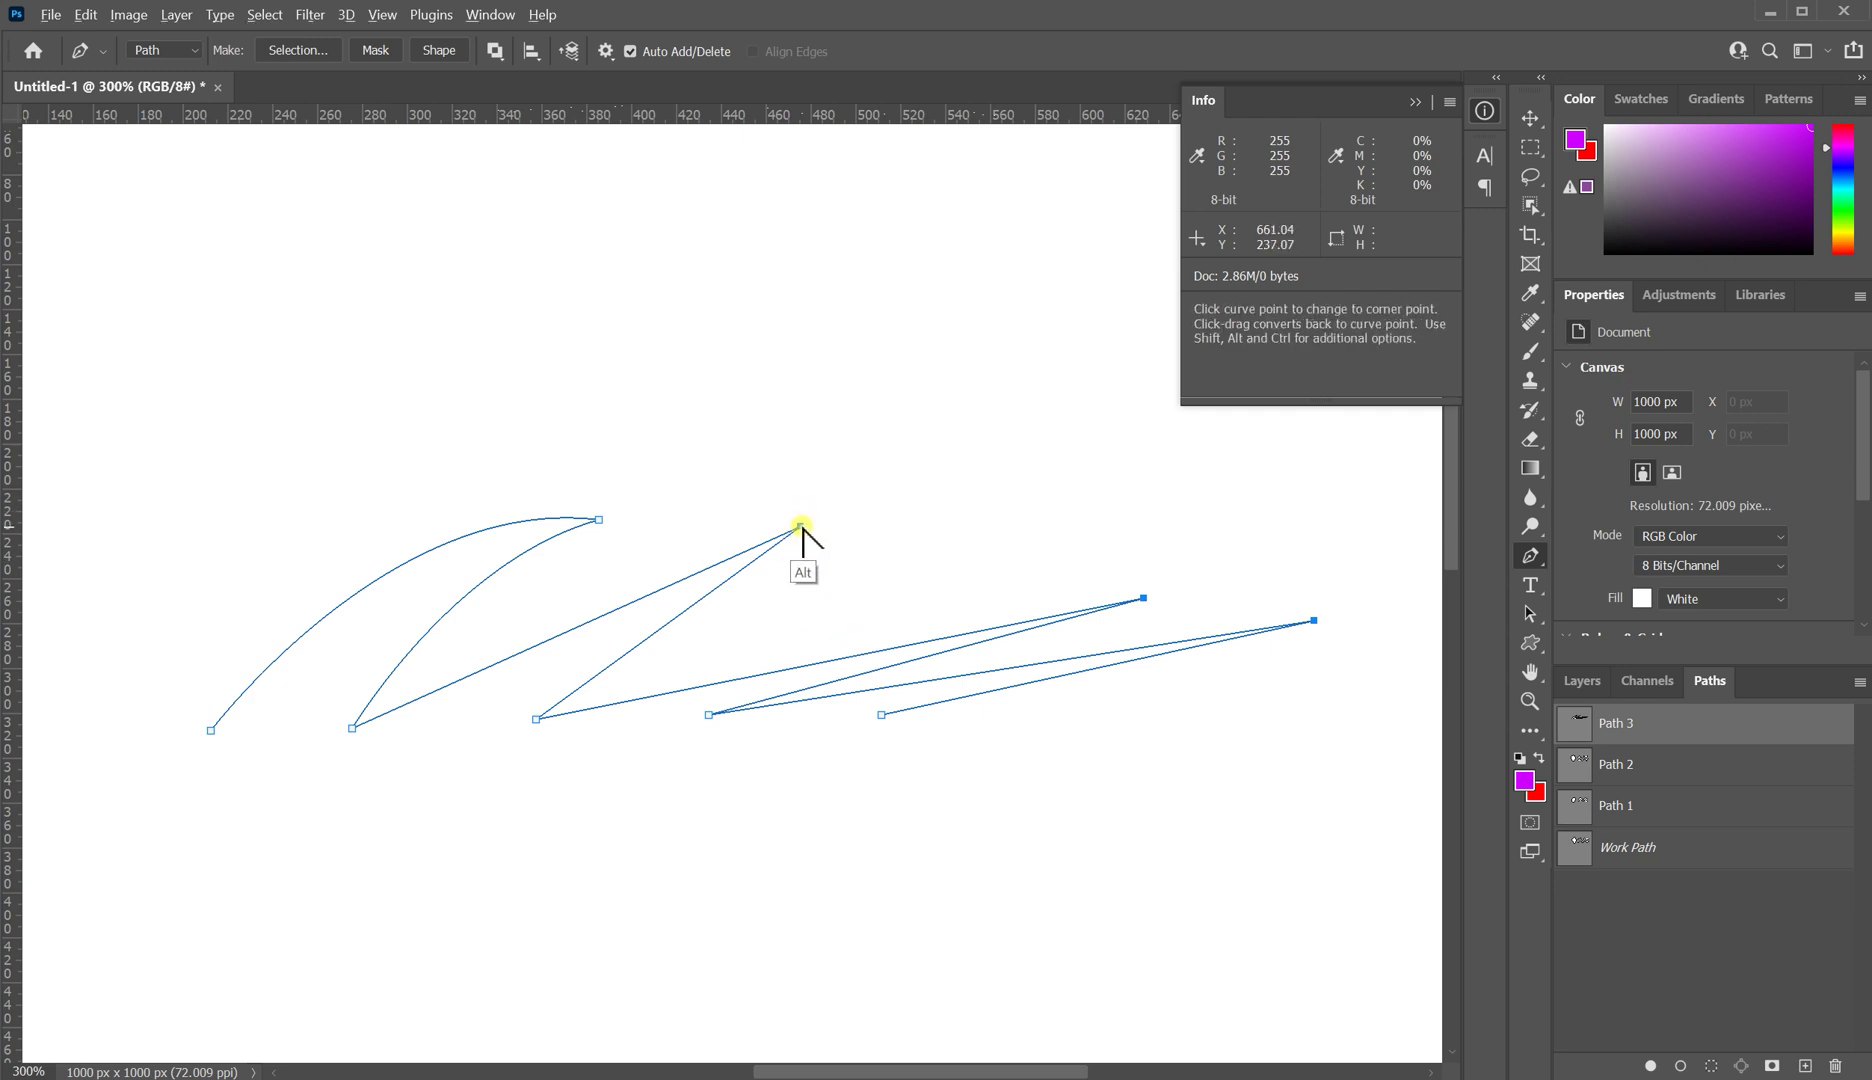
drag(801, 526, 935, 555)
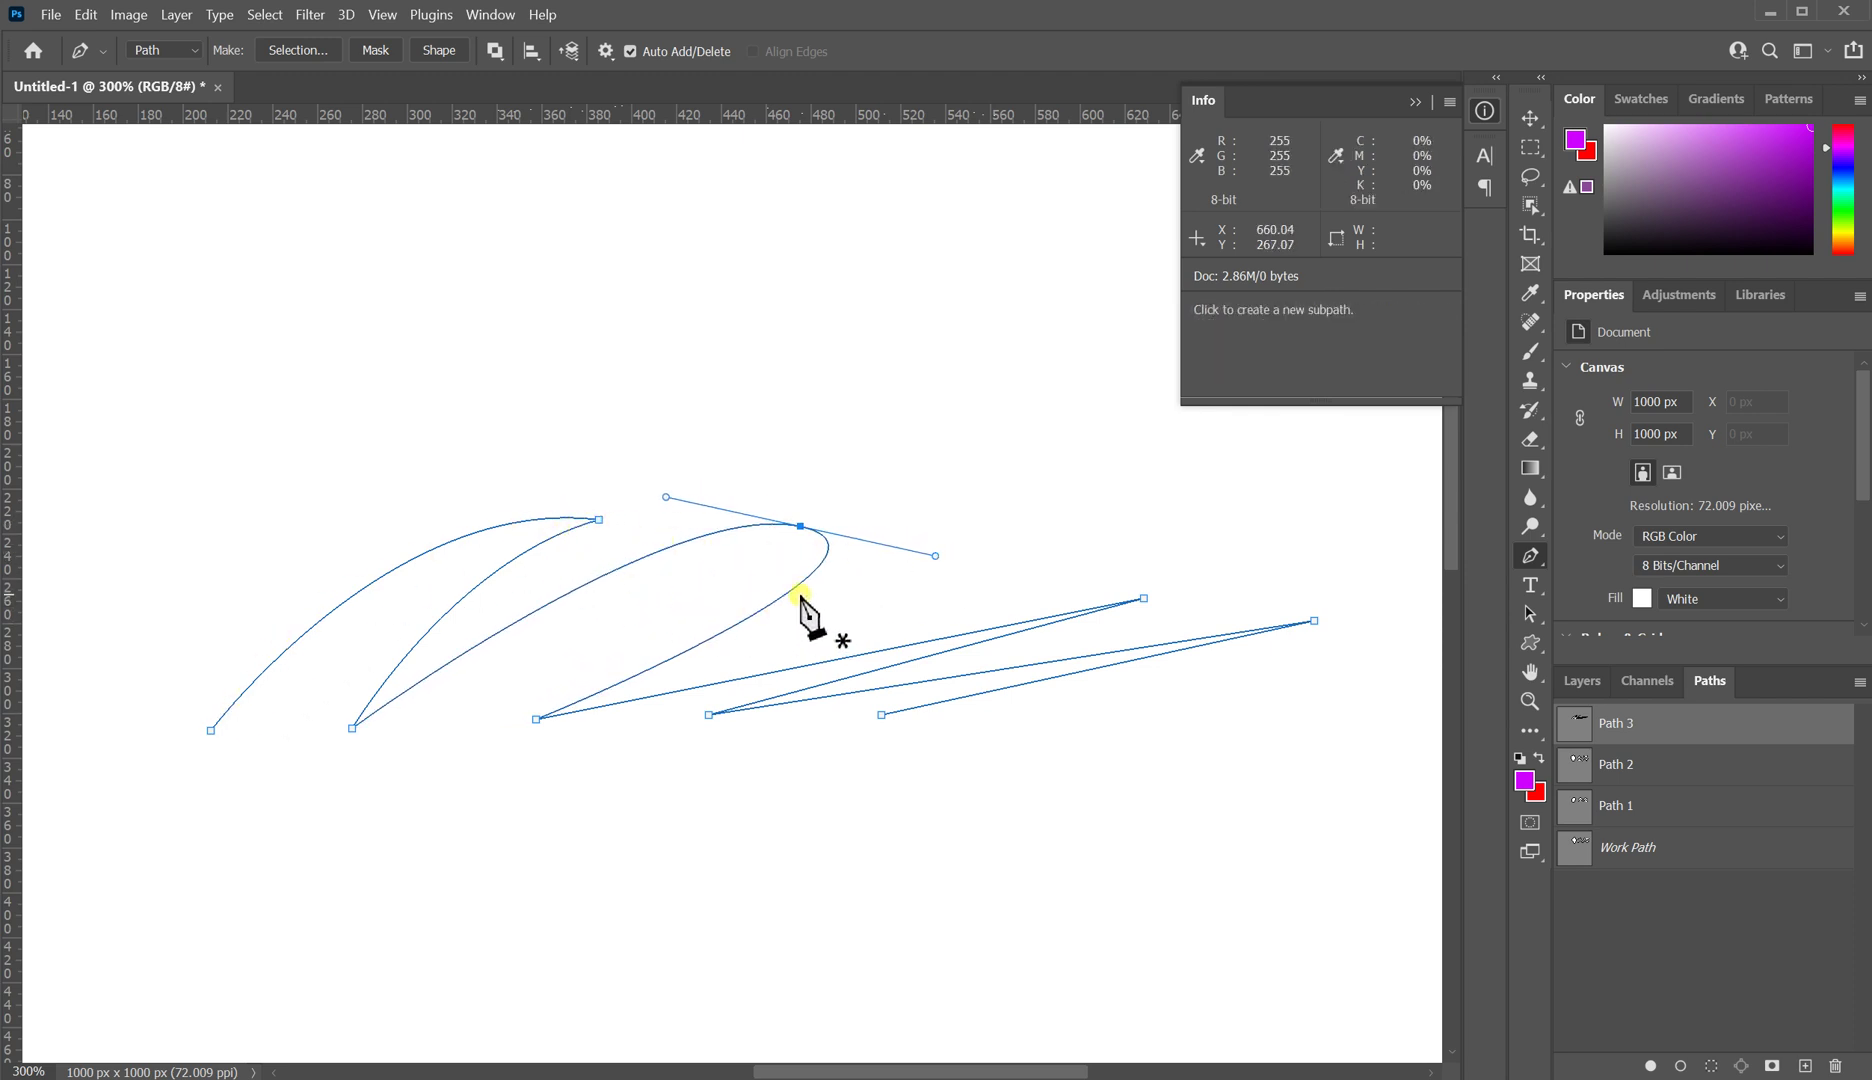
mouse_move(666, 497)
mouse_down()
mouse_move(680, 487)
mouse_move(658, 493)
mouse_up()
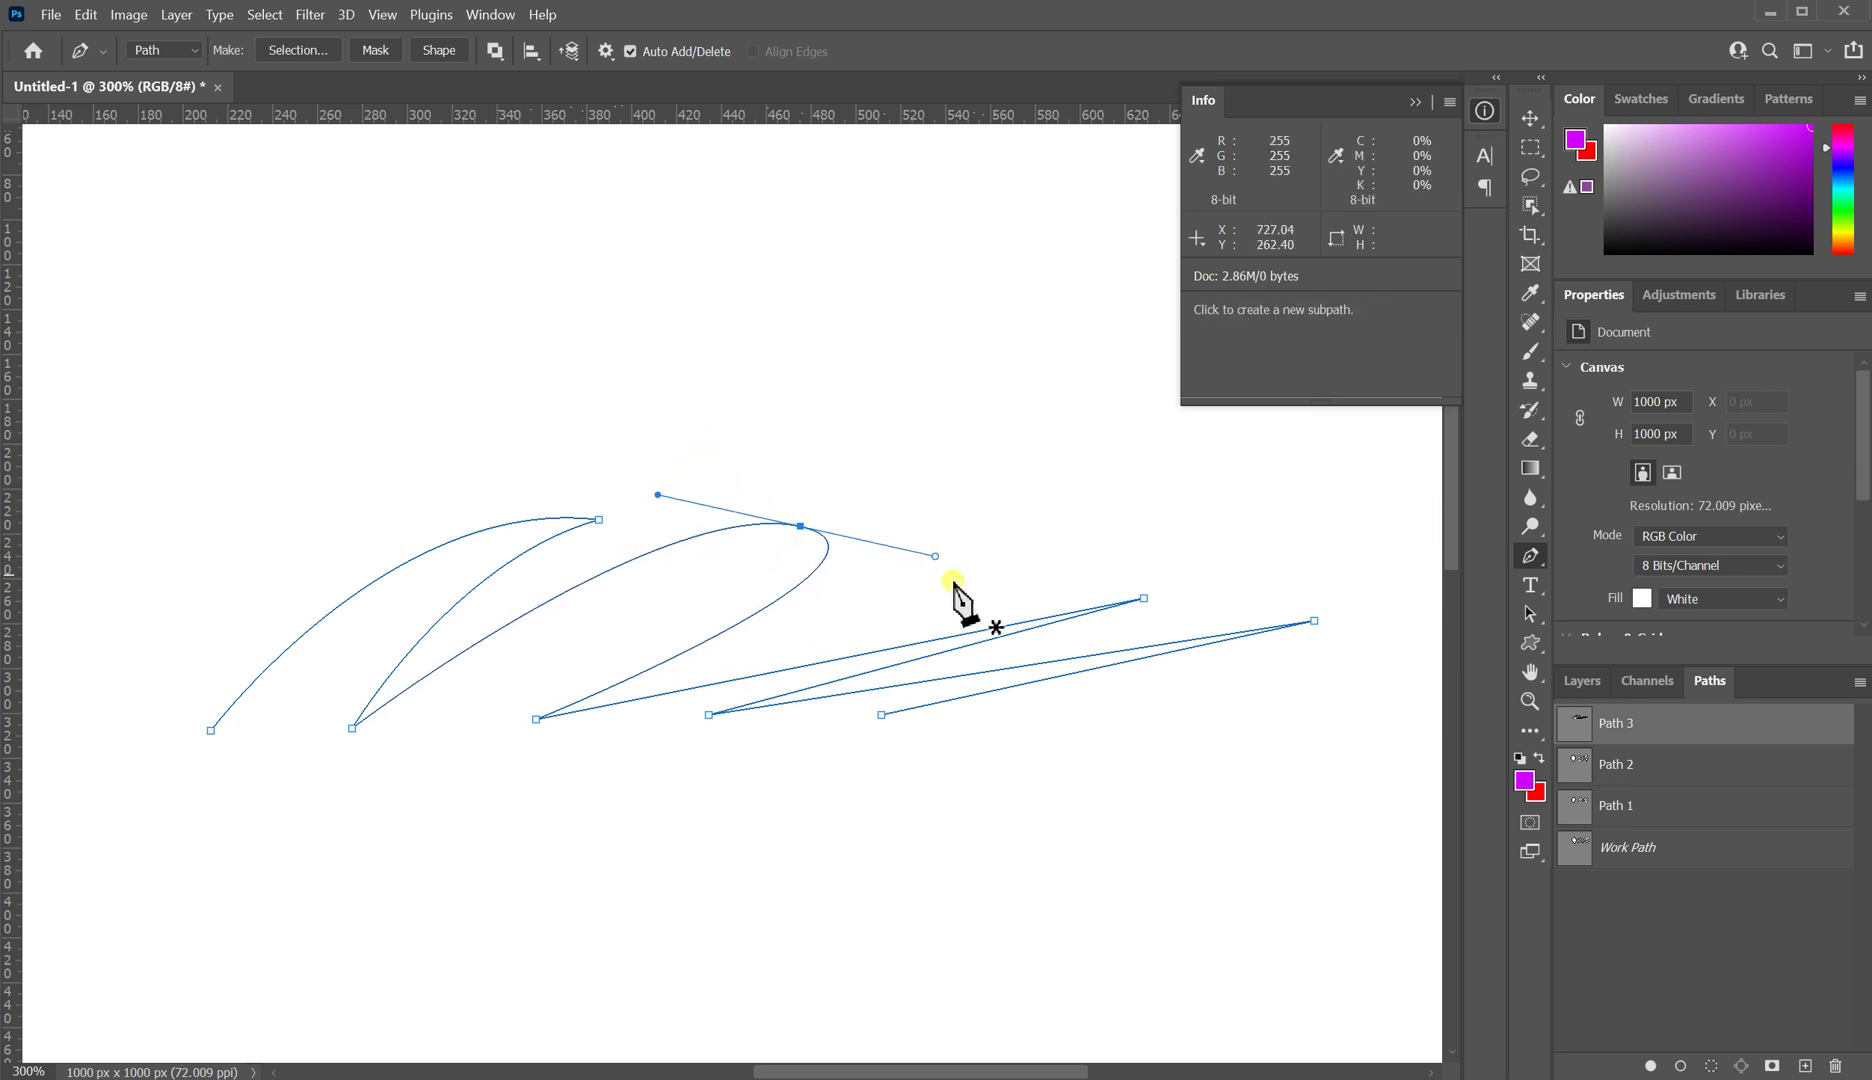
drag(935, 556, 608, 598)
Step: Move the valley point after the second peak to the right and slightly down, and the valley after the first peak to the right
drag(543, 694, 603, 738)
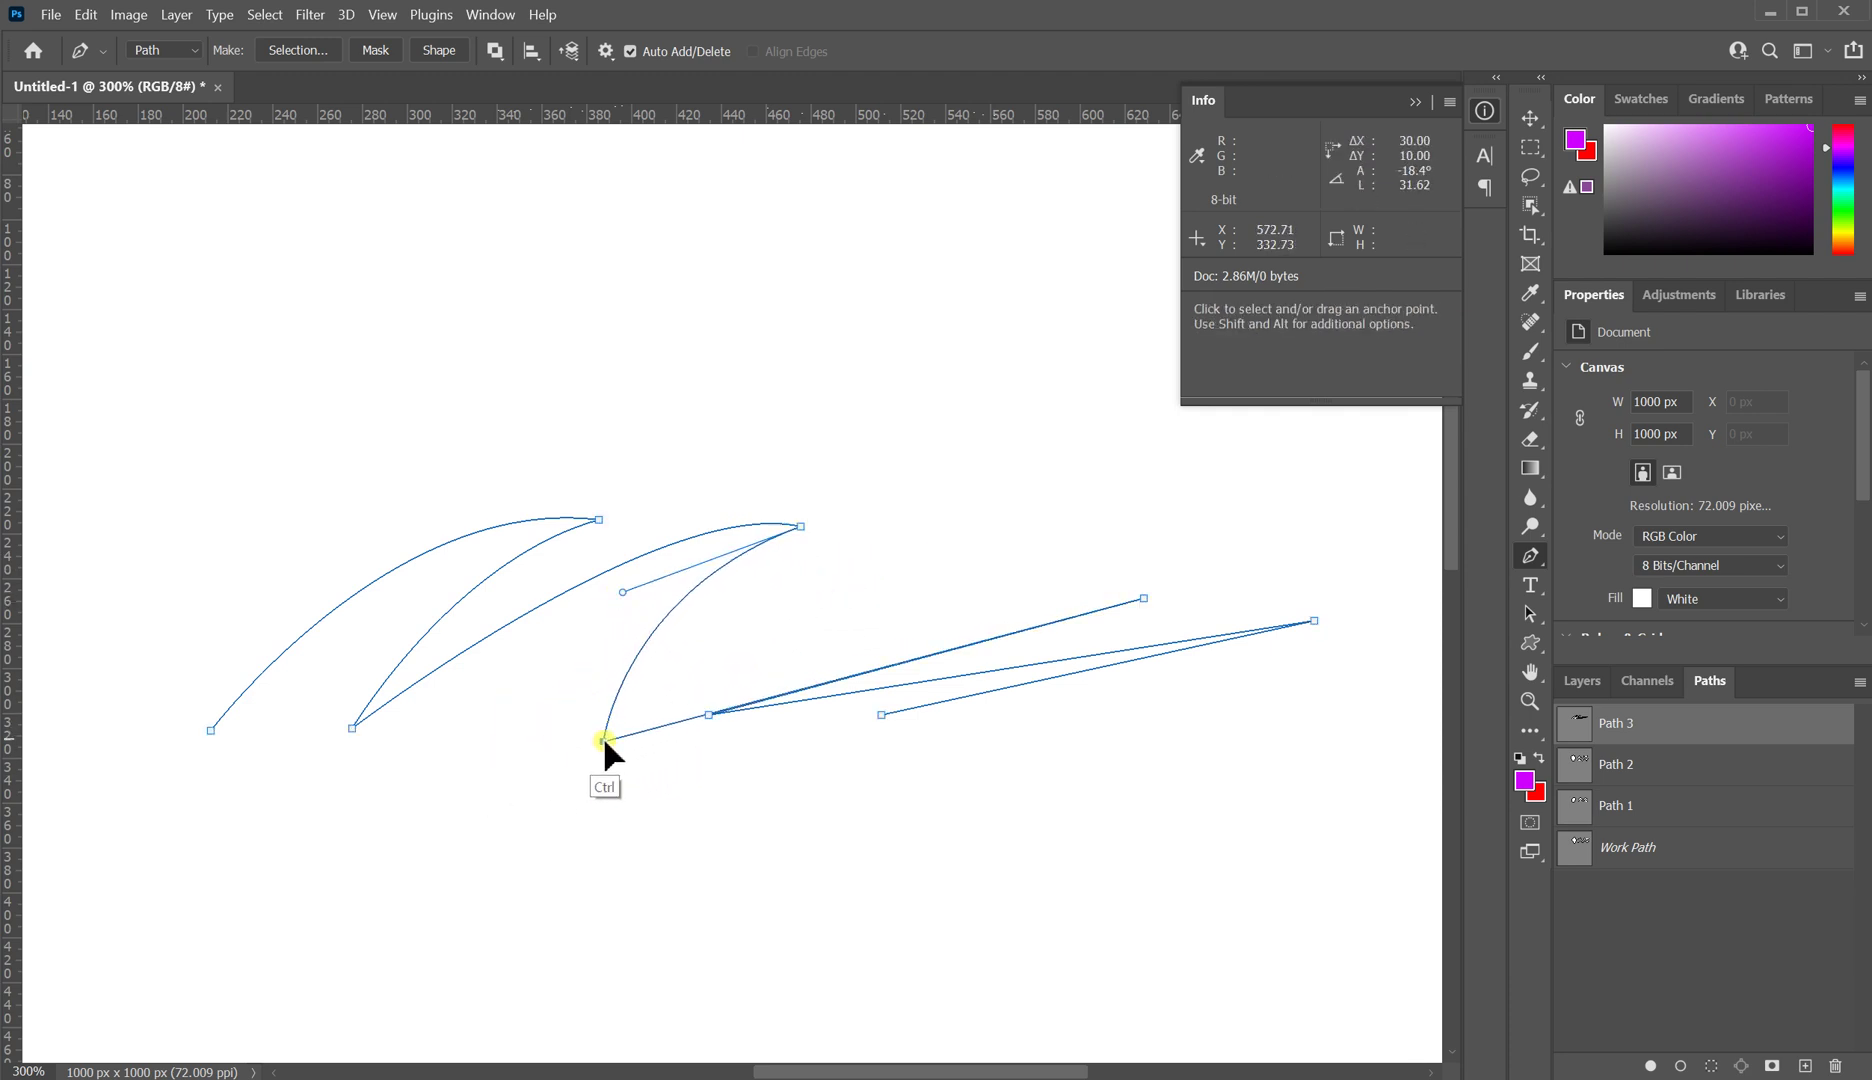
click(360, 736)
drag(367, 745, 414, 722)
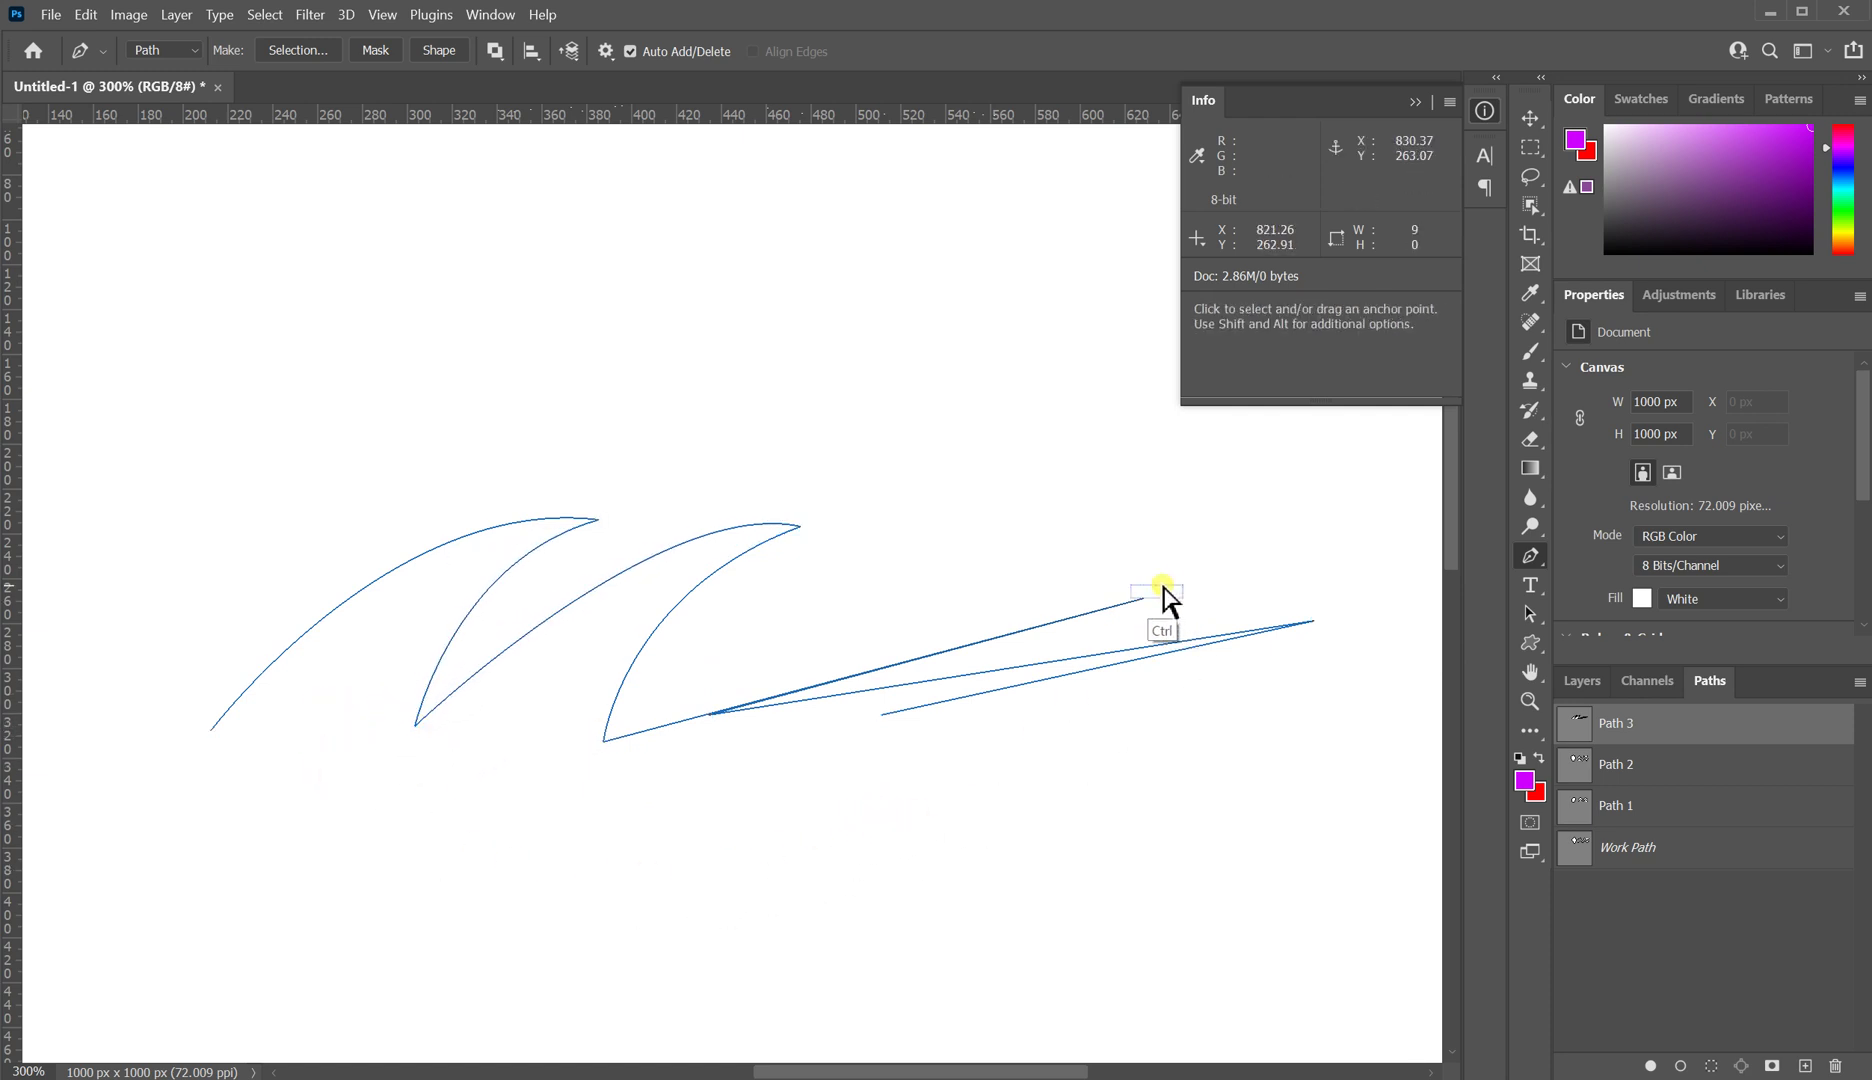
Step: Move the third peak up to the left level with the first two, and shift the third valley and the end point together to the right
drag(1143, 598, 1012, 519)
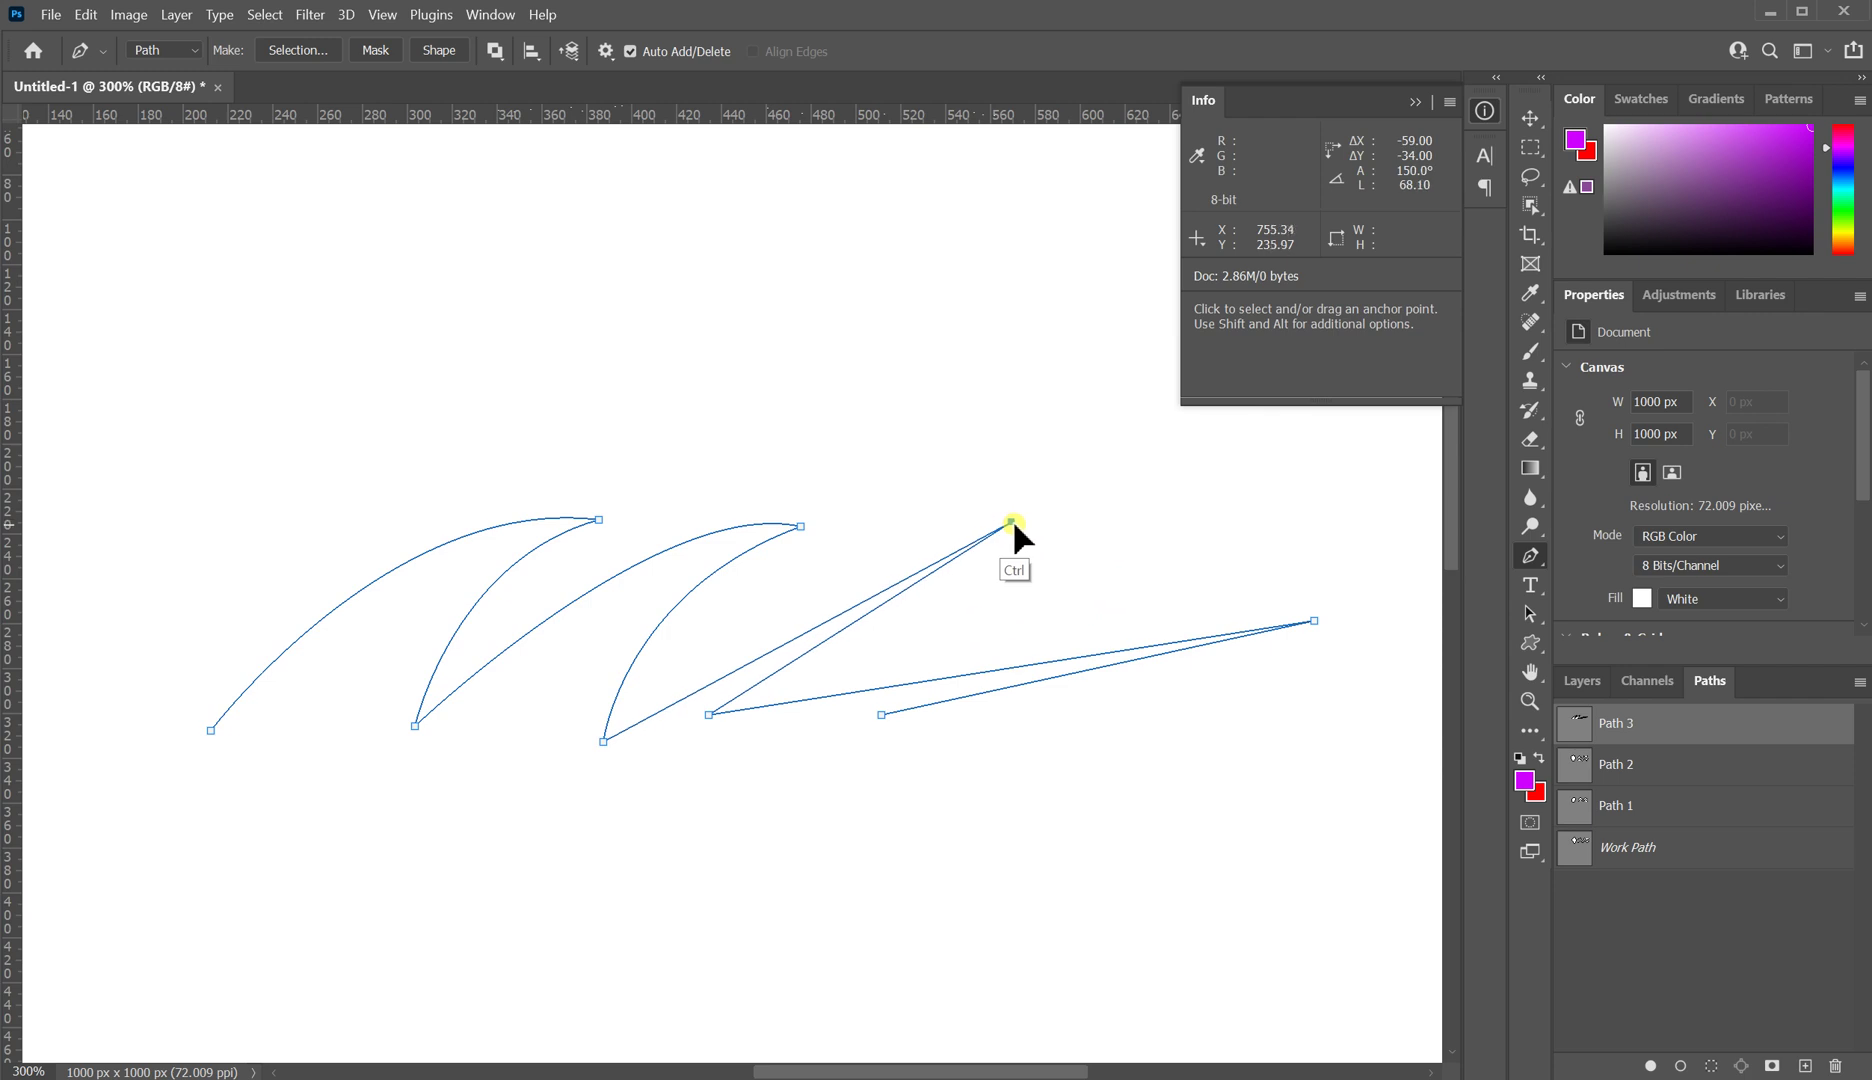
drag(681, 690, 1003, 788)
drag(709, 717, 839, 732)
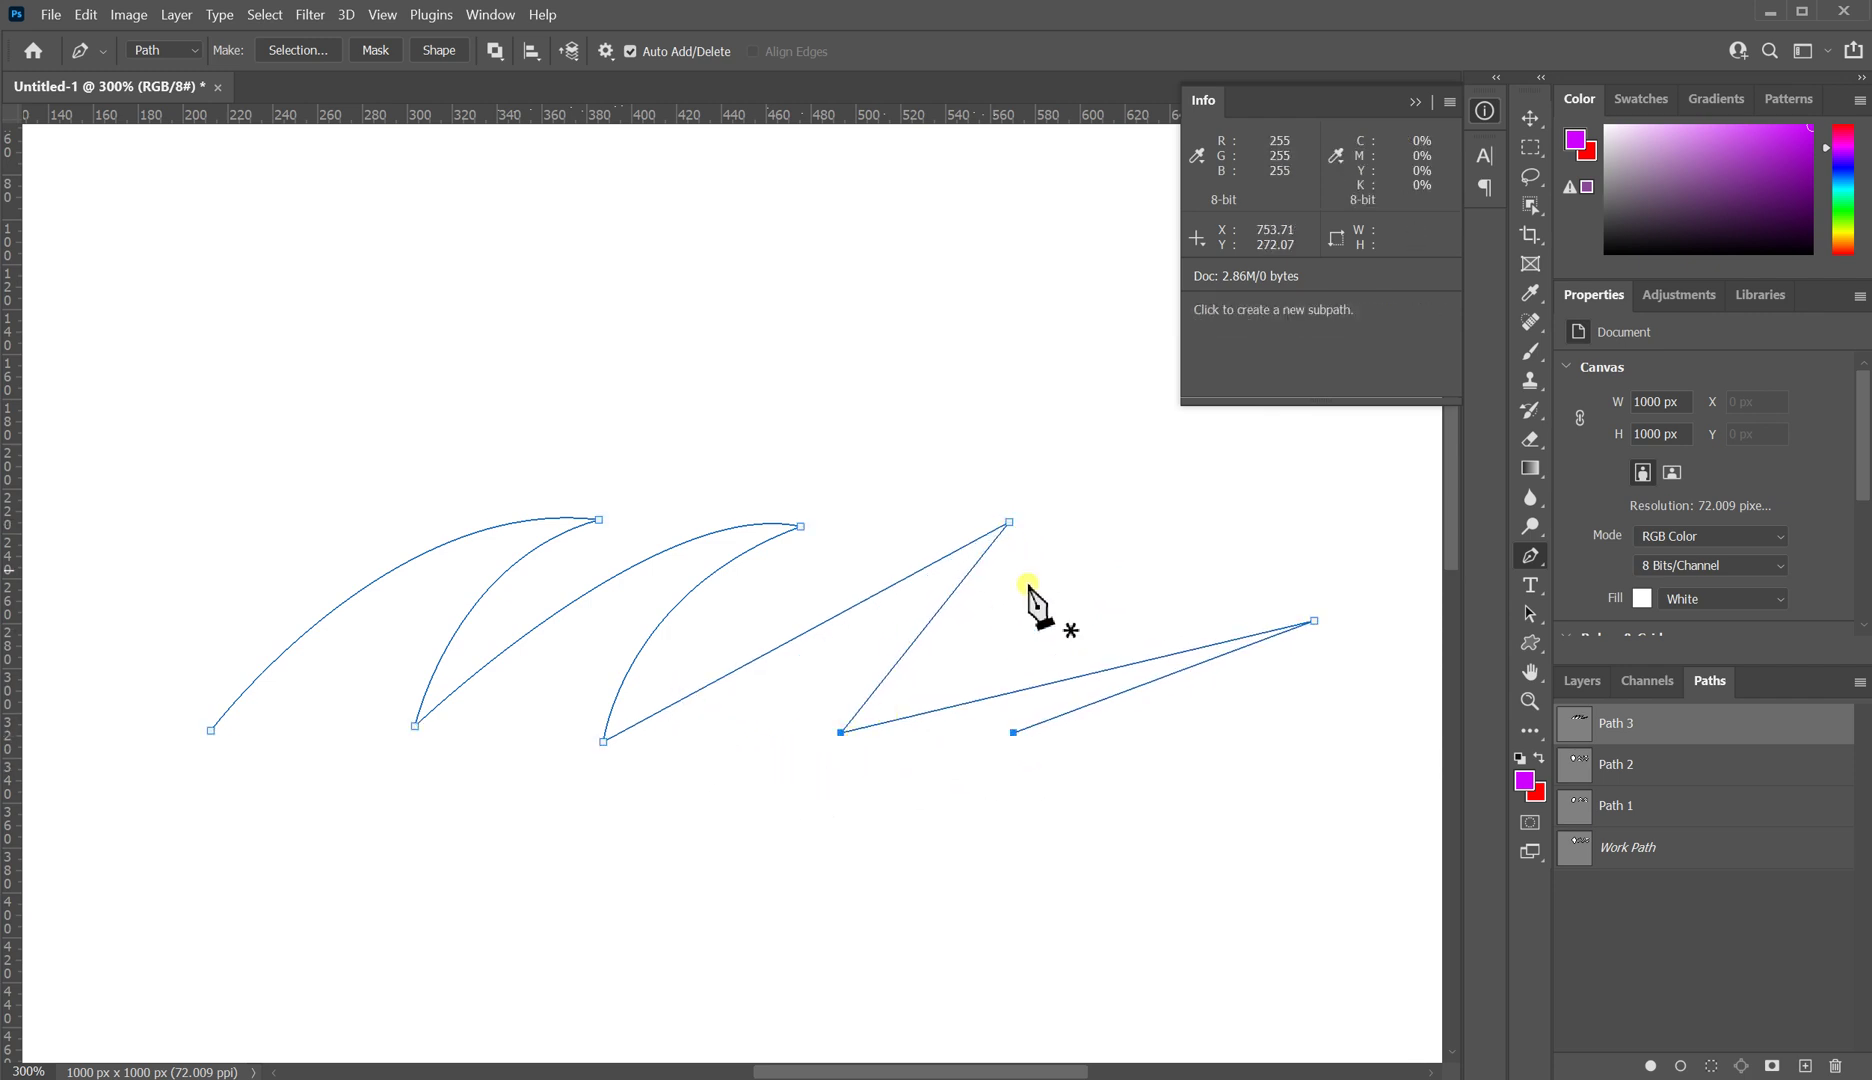
Step: Convert the third peak into a smooth point, lengthen its left handle slightly and swing its right handle back left for a curved tip
drag(1009, 521, 1139, 538)
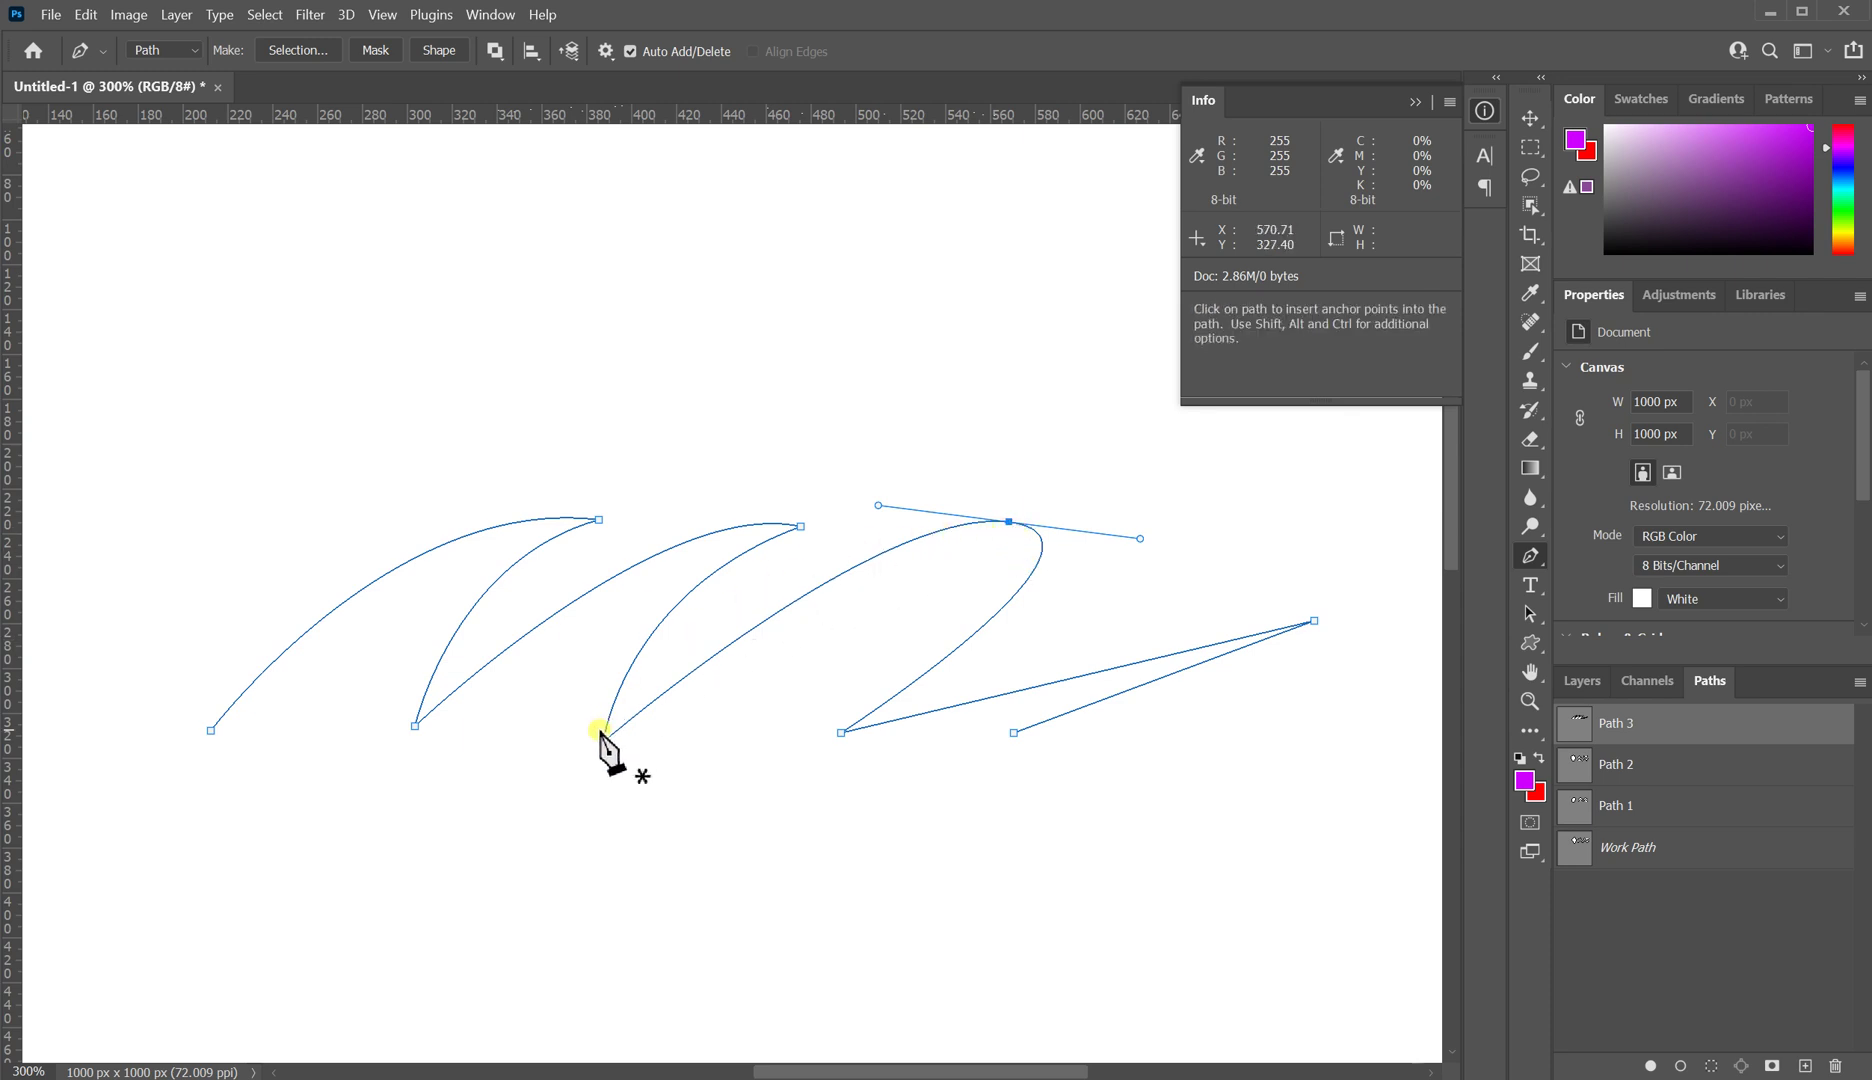
drag(879, 506, 866, 502)
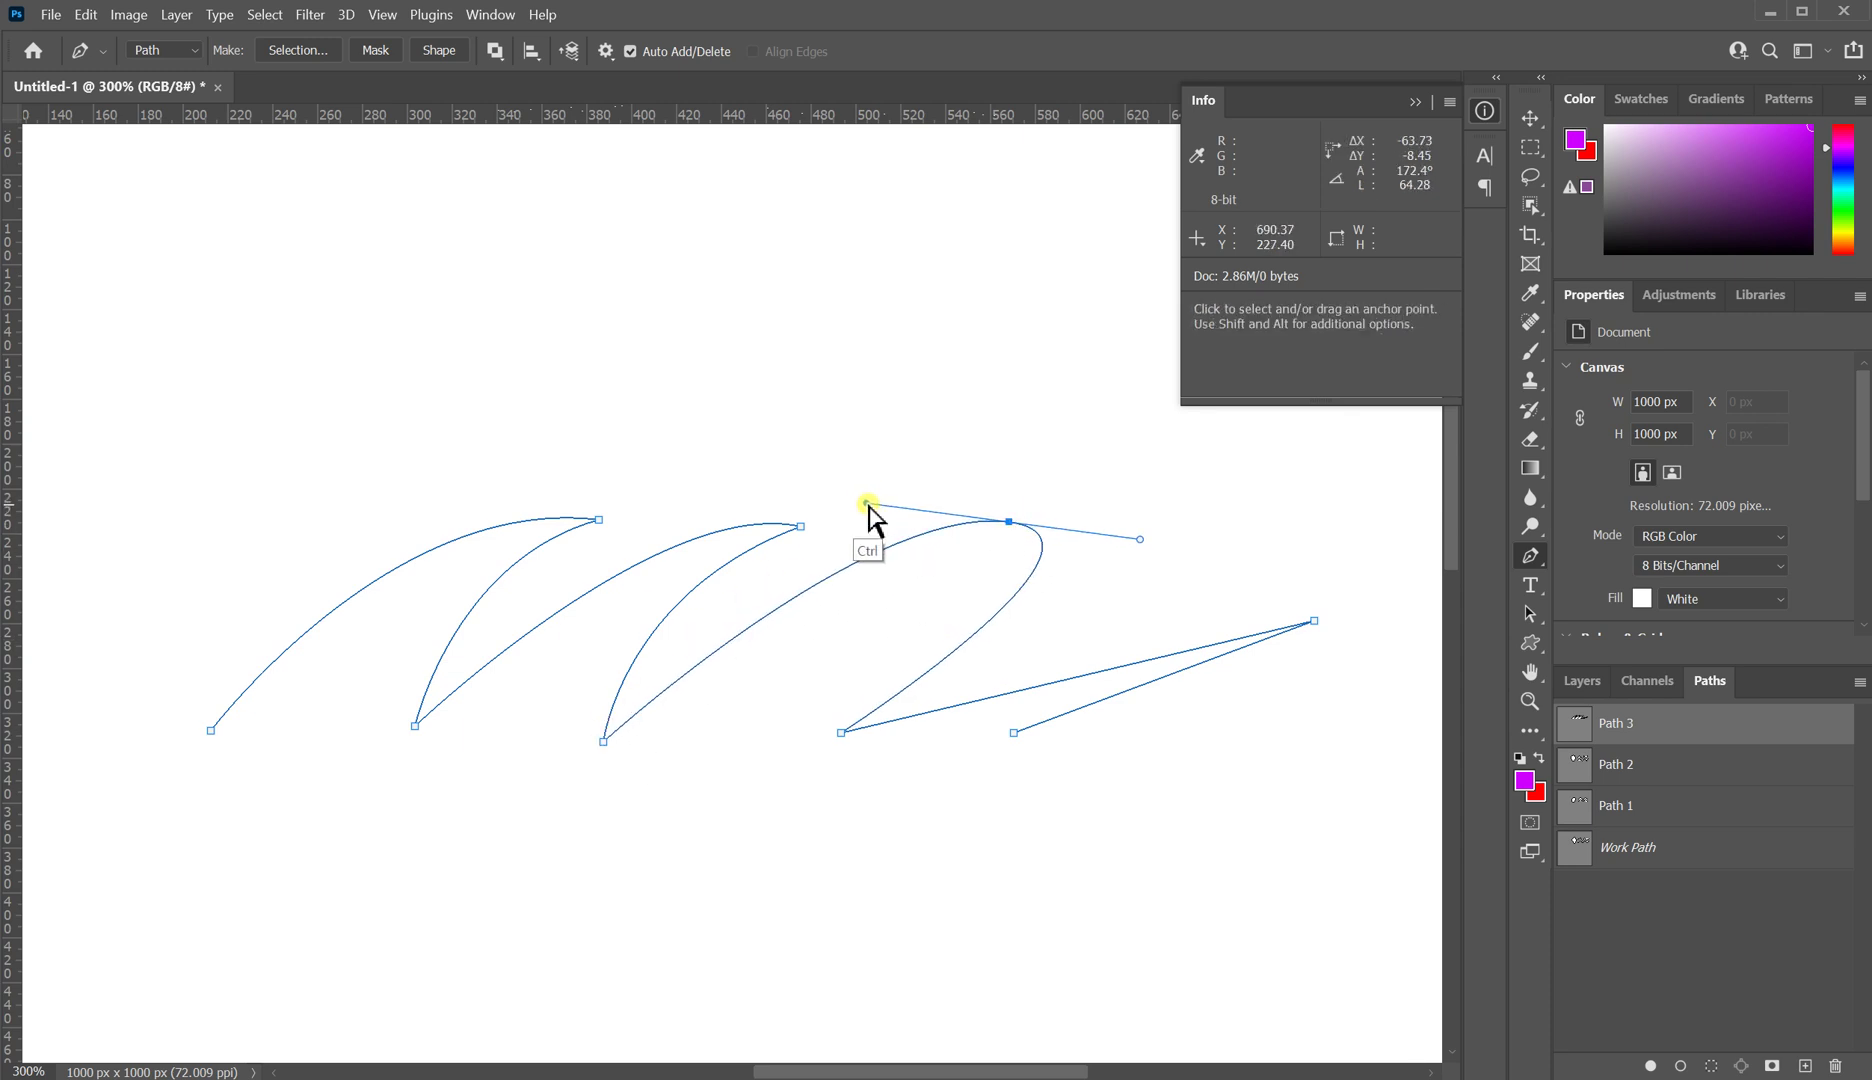
drag(1142, 538, 842, 602)
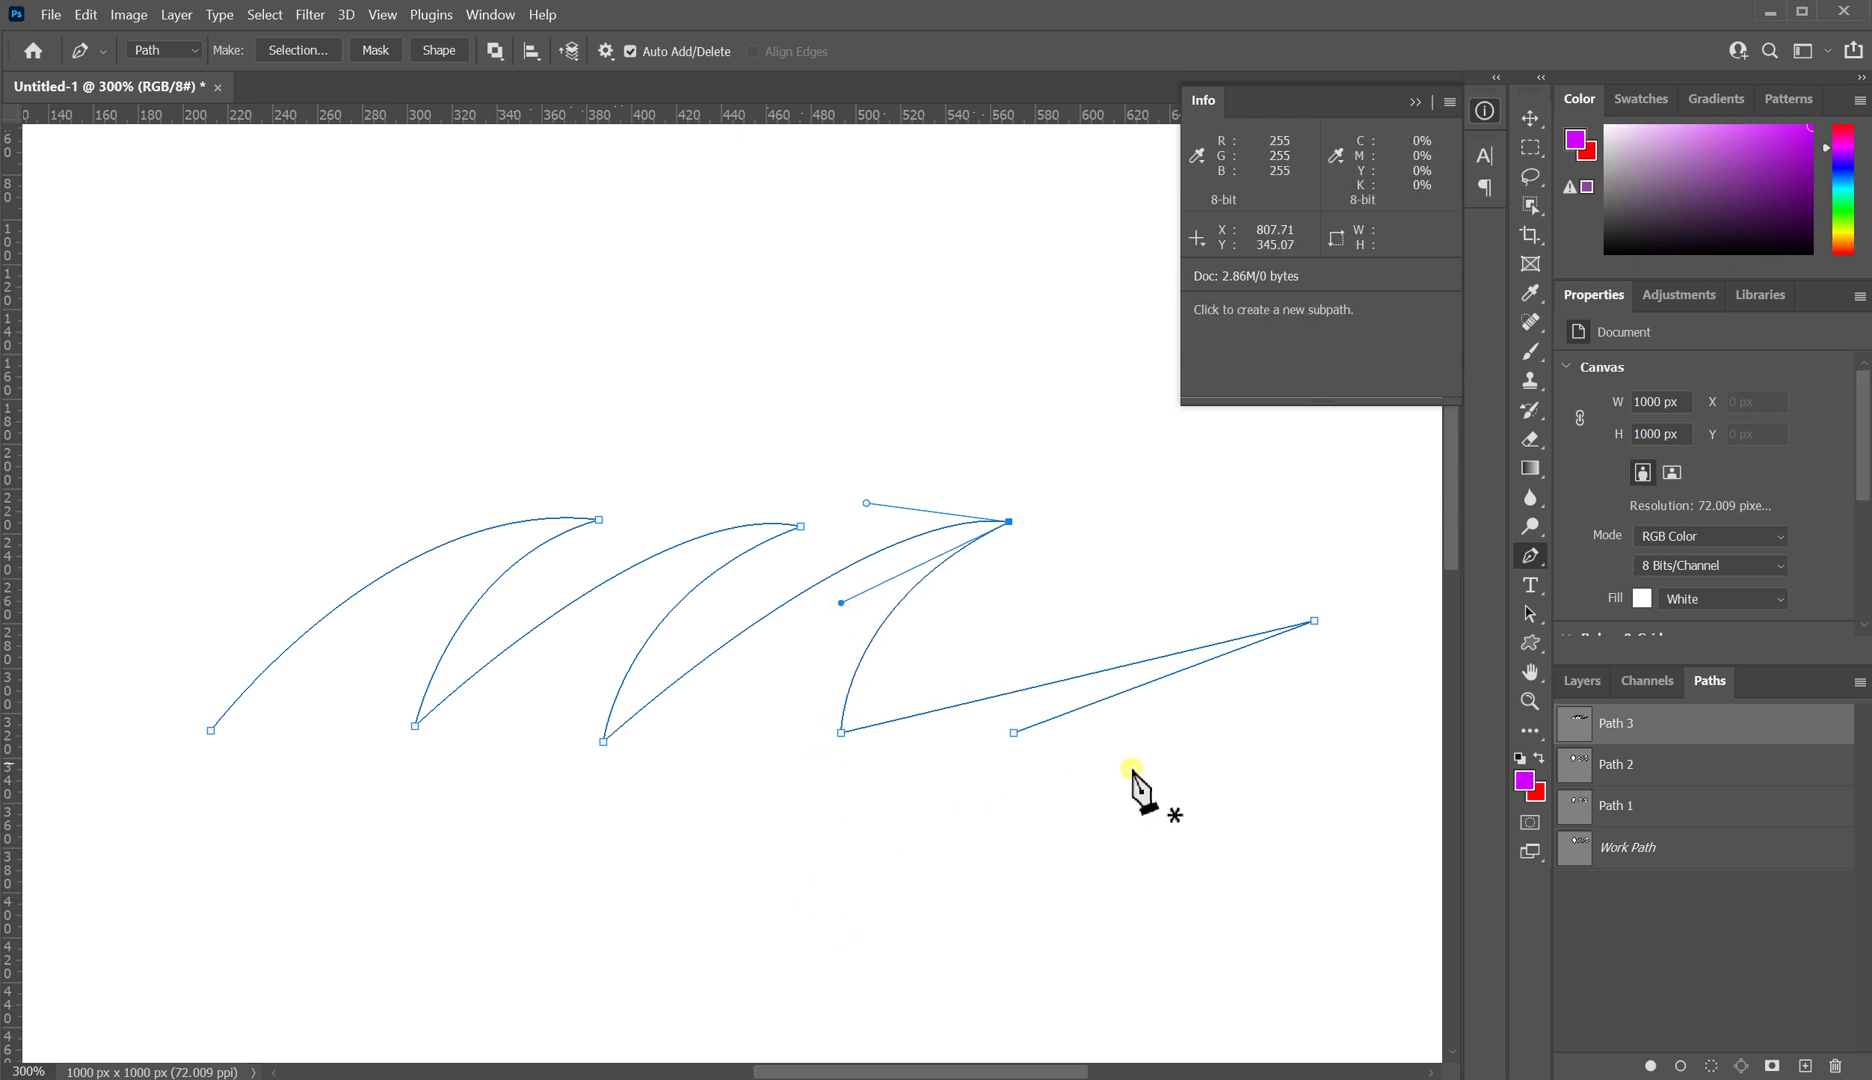
Step: Move the fourth peak up to the left in line with the other peaks, and shift the path's end point slightly to the right
ctrl+click(1313, 622)
drag(1314, 621, 1209, 516)
drag(1119, 701, 953, 800)
drag(1014, 731, 1062, 716)
Step: Shape the fourth peak into a pointed curved tip with both handles directed left, and deselect the path's anchor points
drag(1206, 518, 1079, 575)
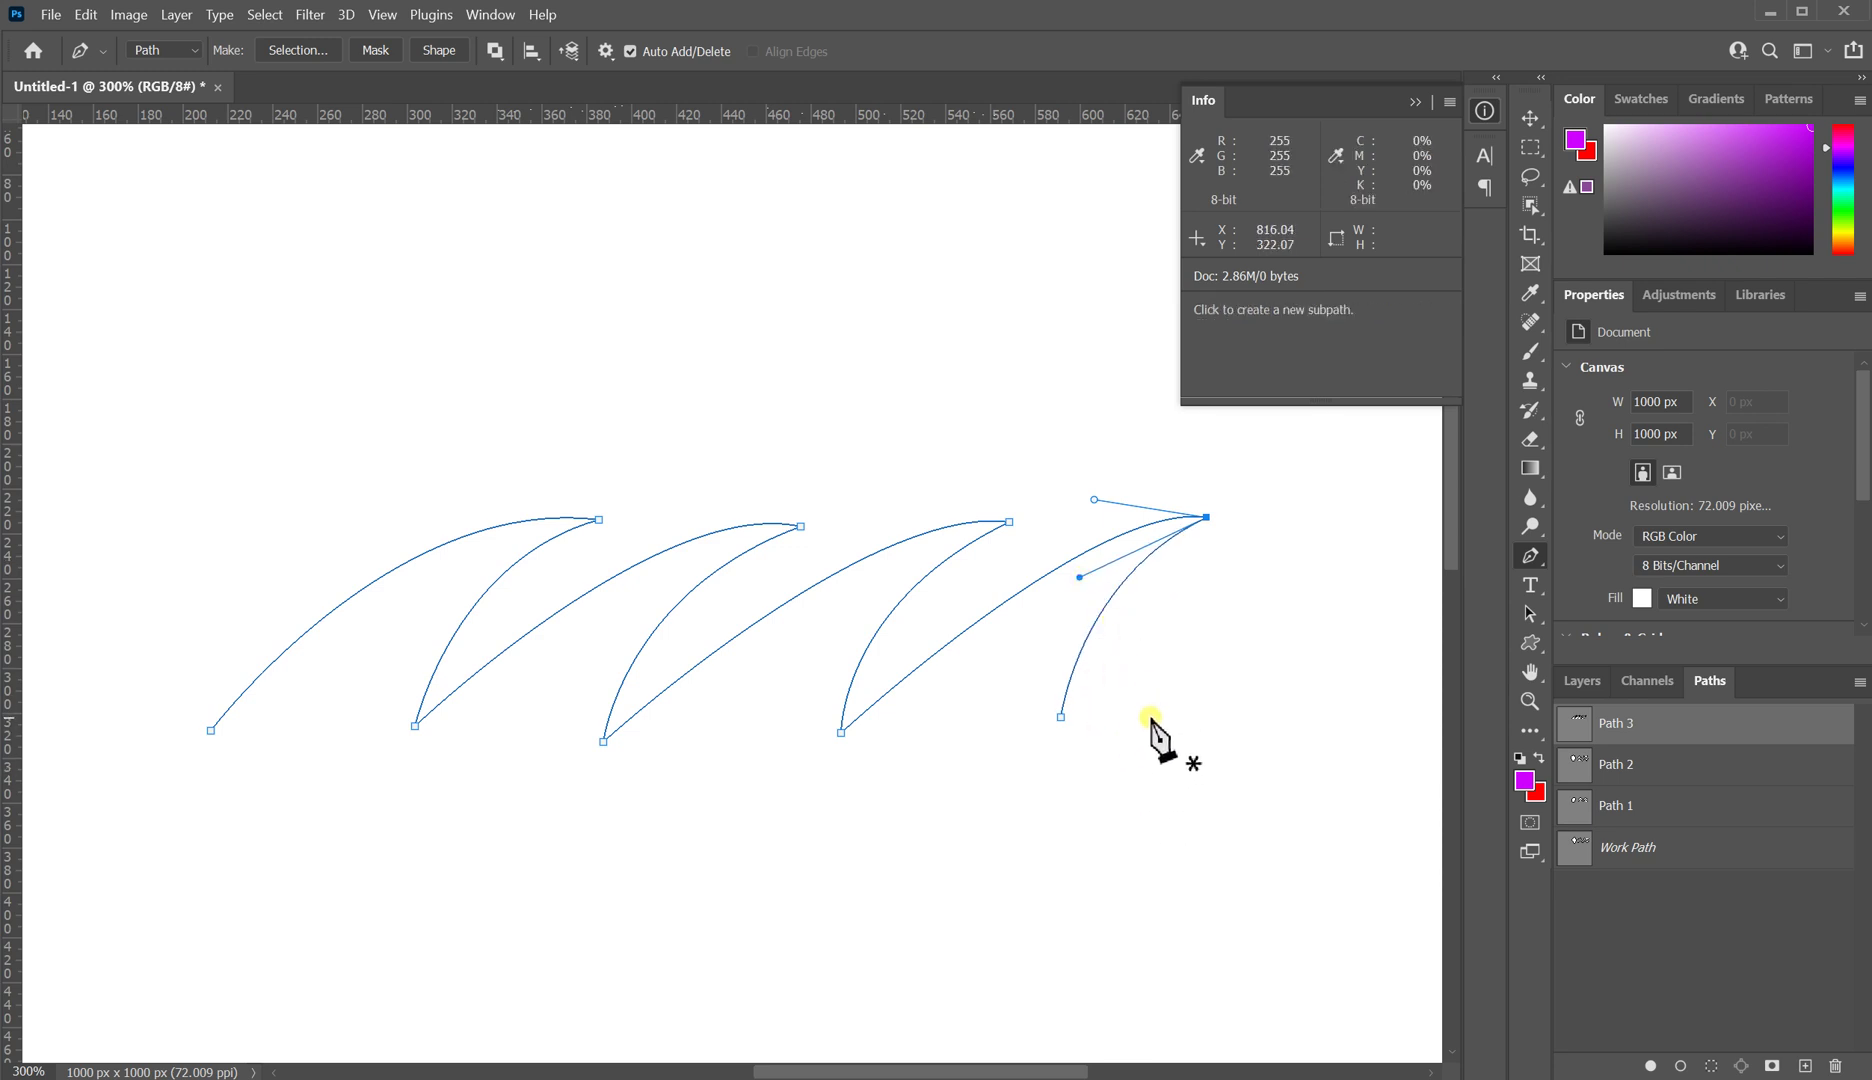
key(Escape)
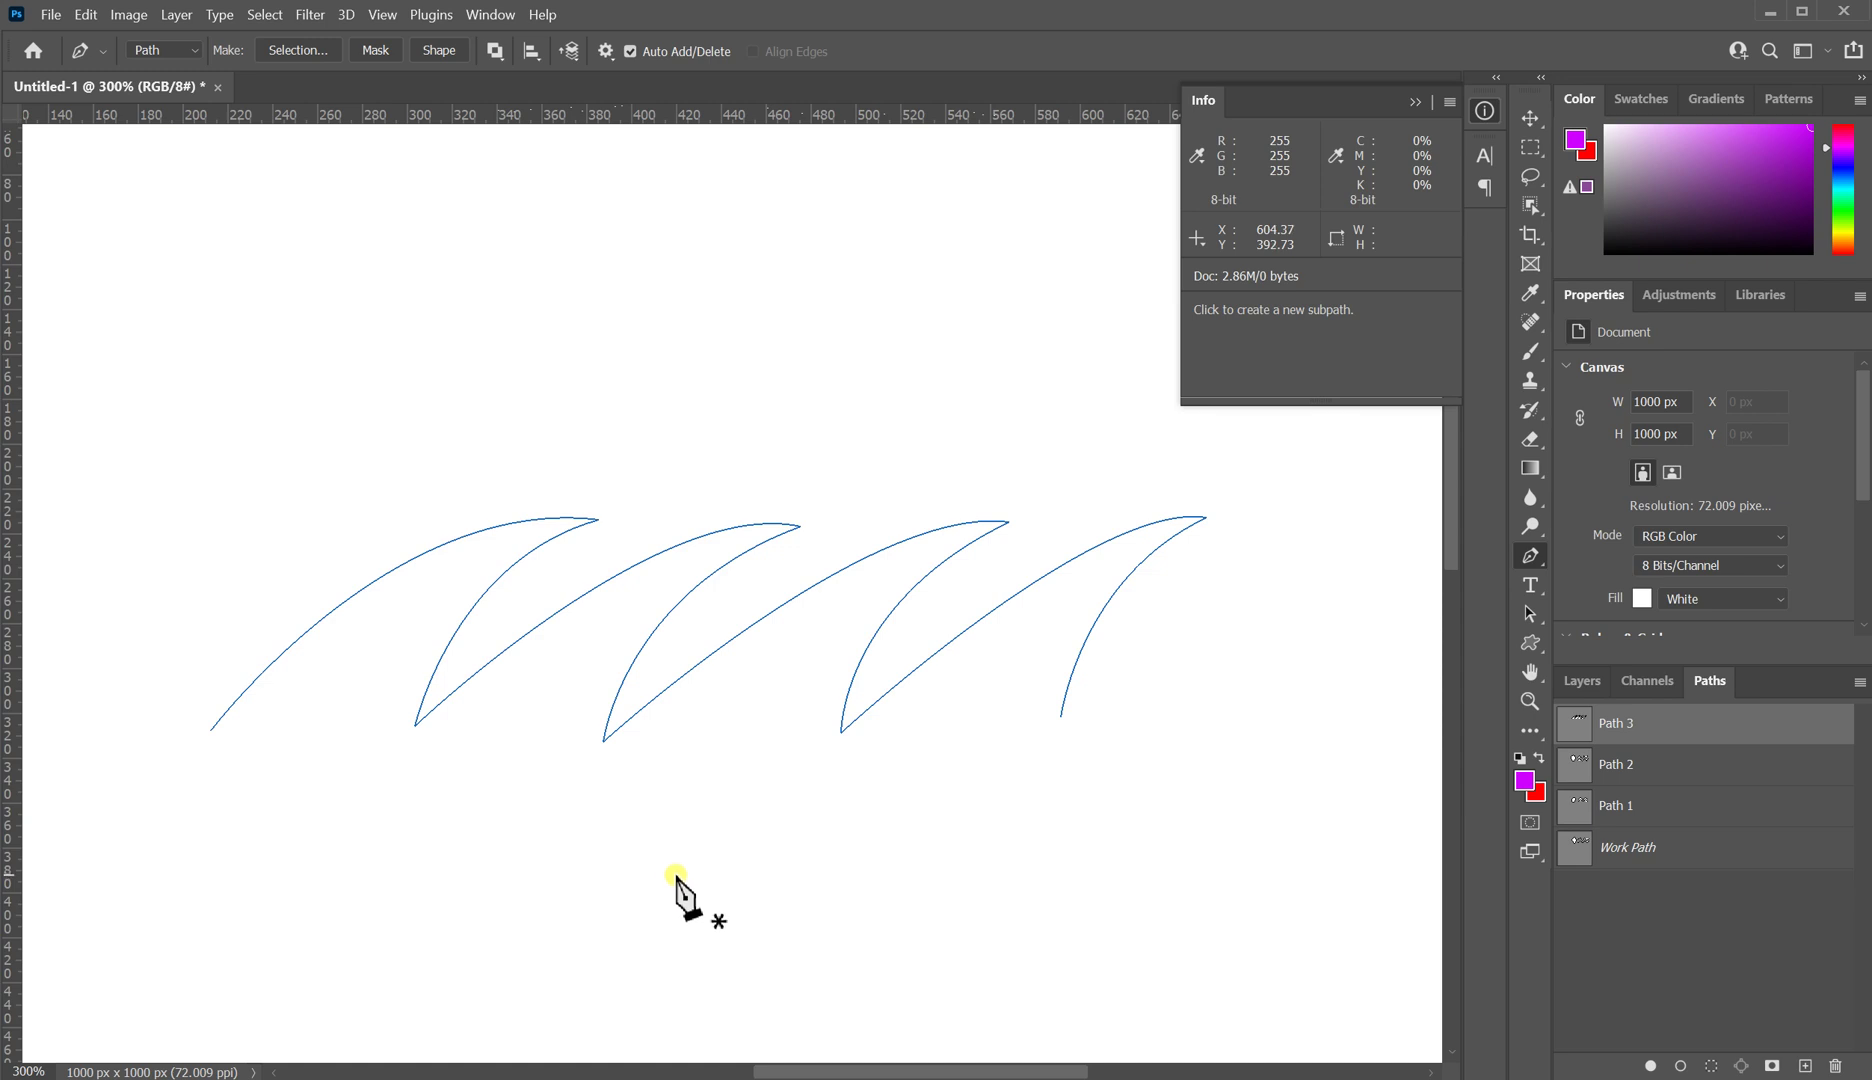
Step: Review the saved paths one after another on the canvas: Work Path, Path 1, Path 2 and Path 3
click(1652, 855)
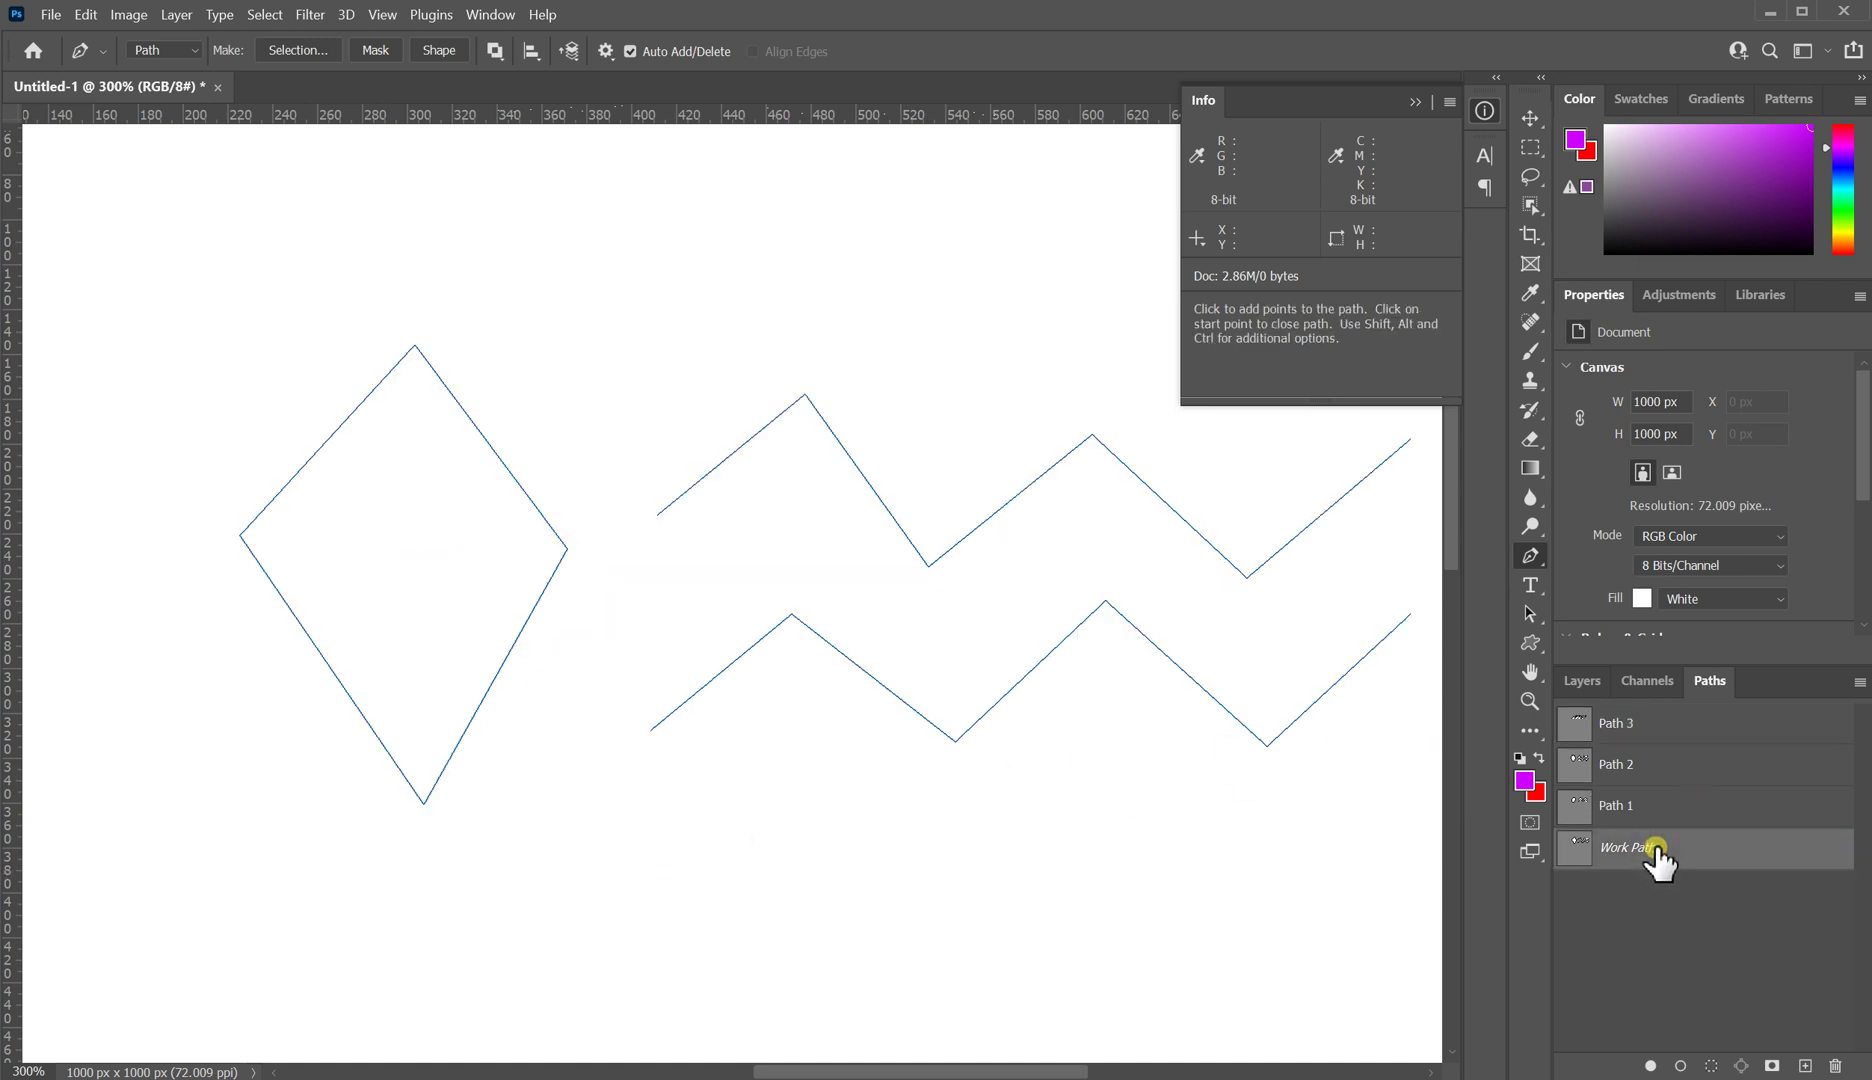
click(1651, 806)
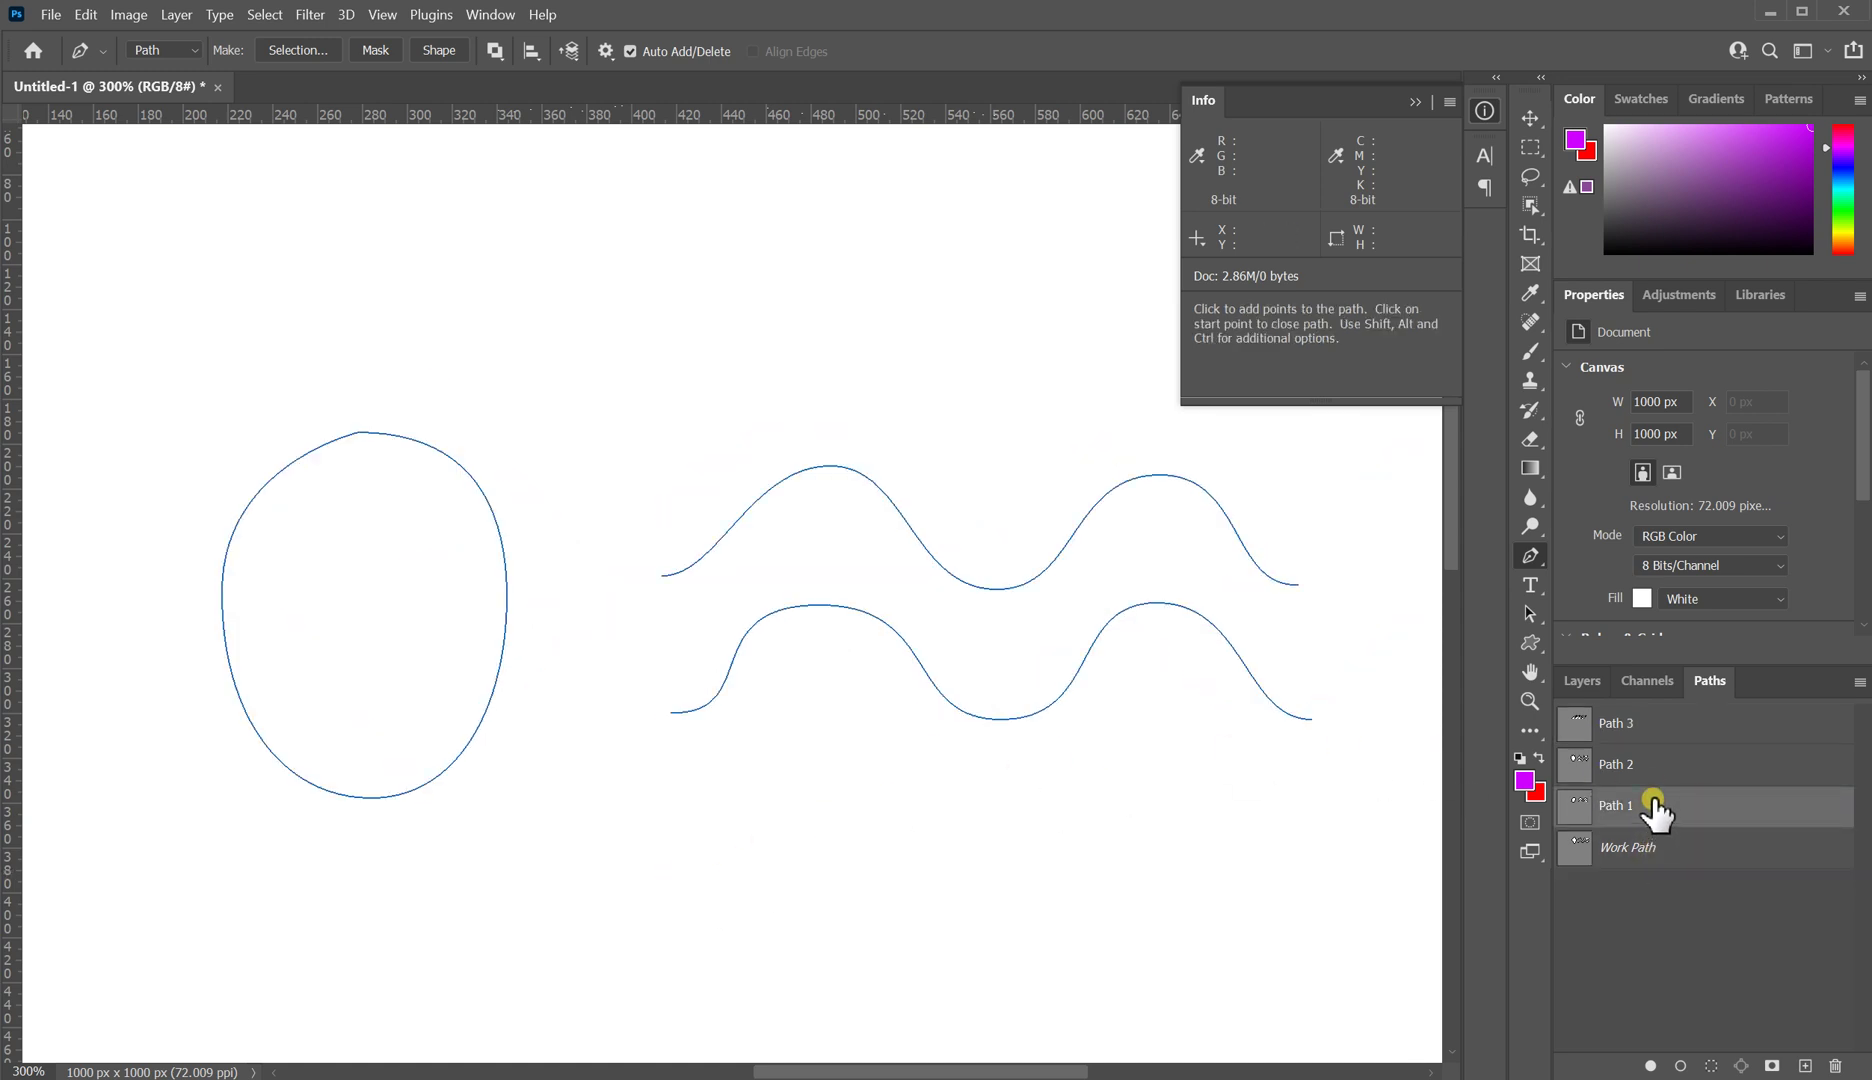
click(1650, 765)
click(1643, 722)
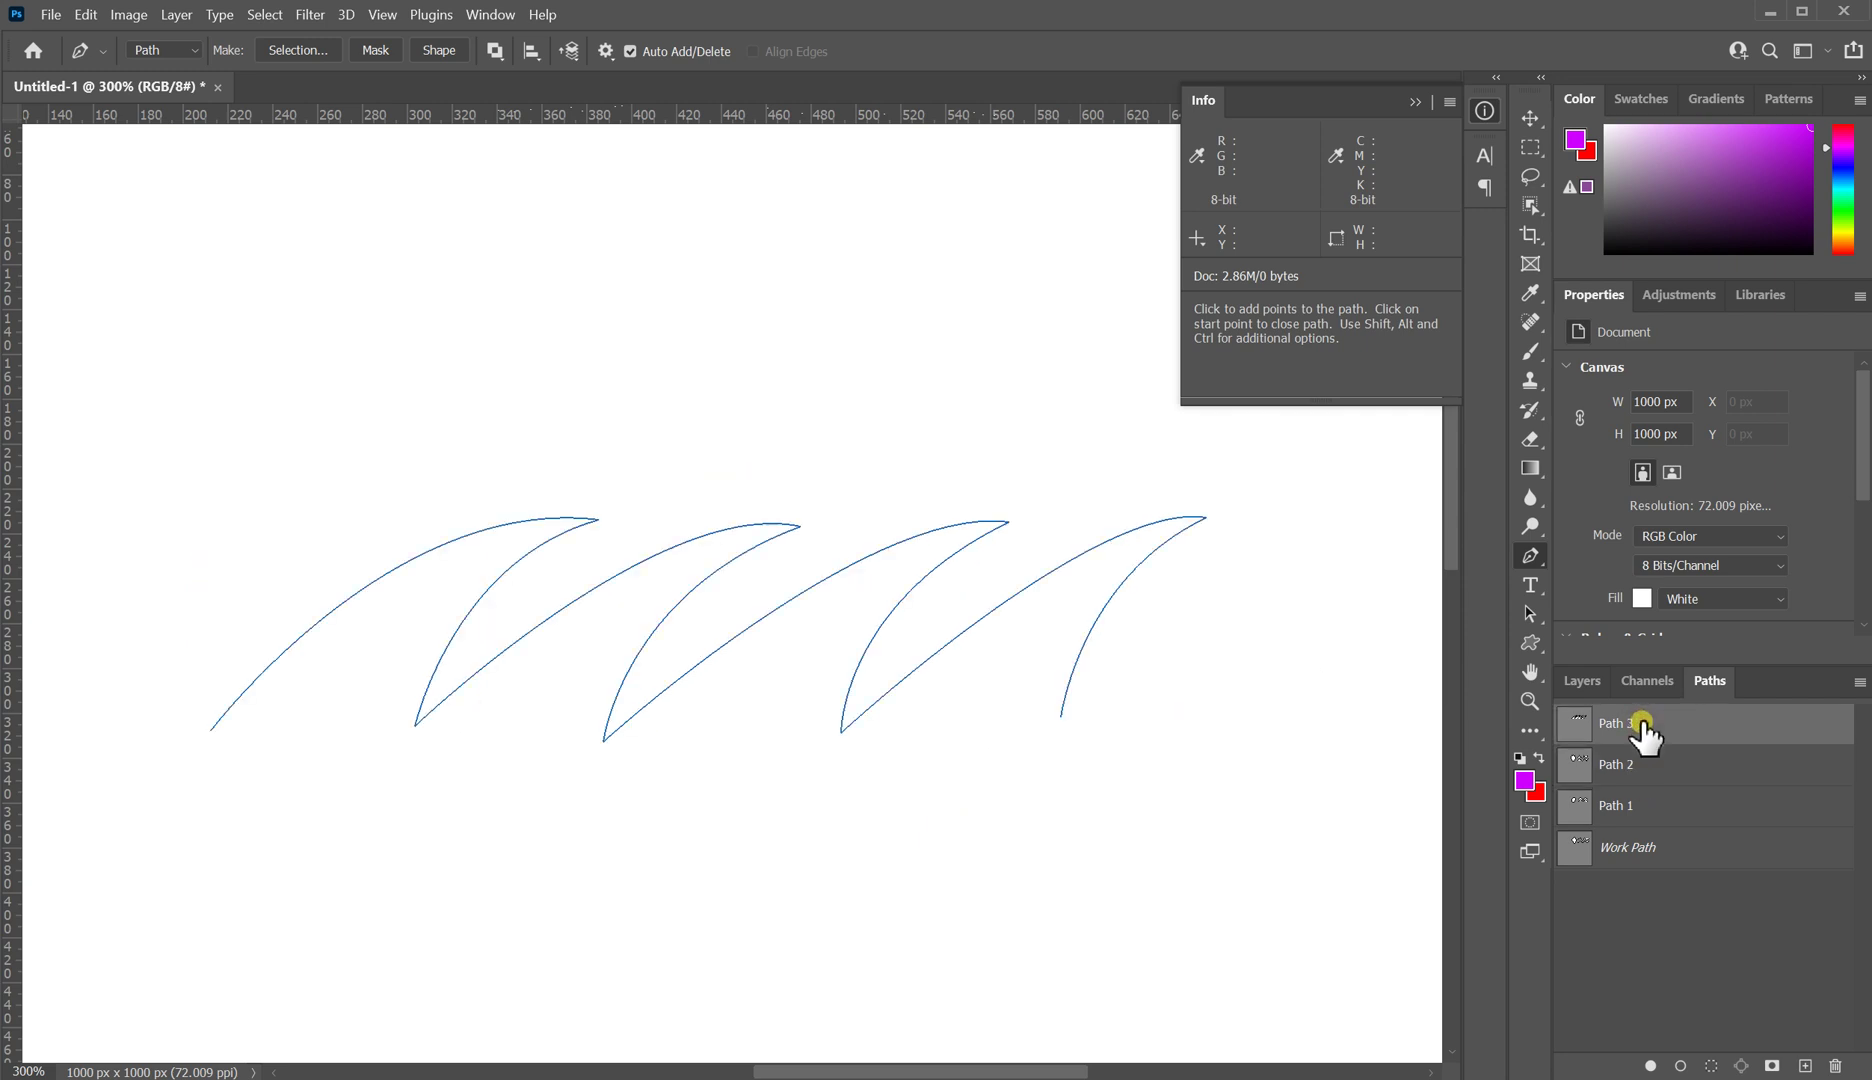
Step: Check the document's layers, return to the list of paths and deselect Path 3 so that no path is active
click(1582, 680)
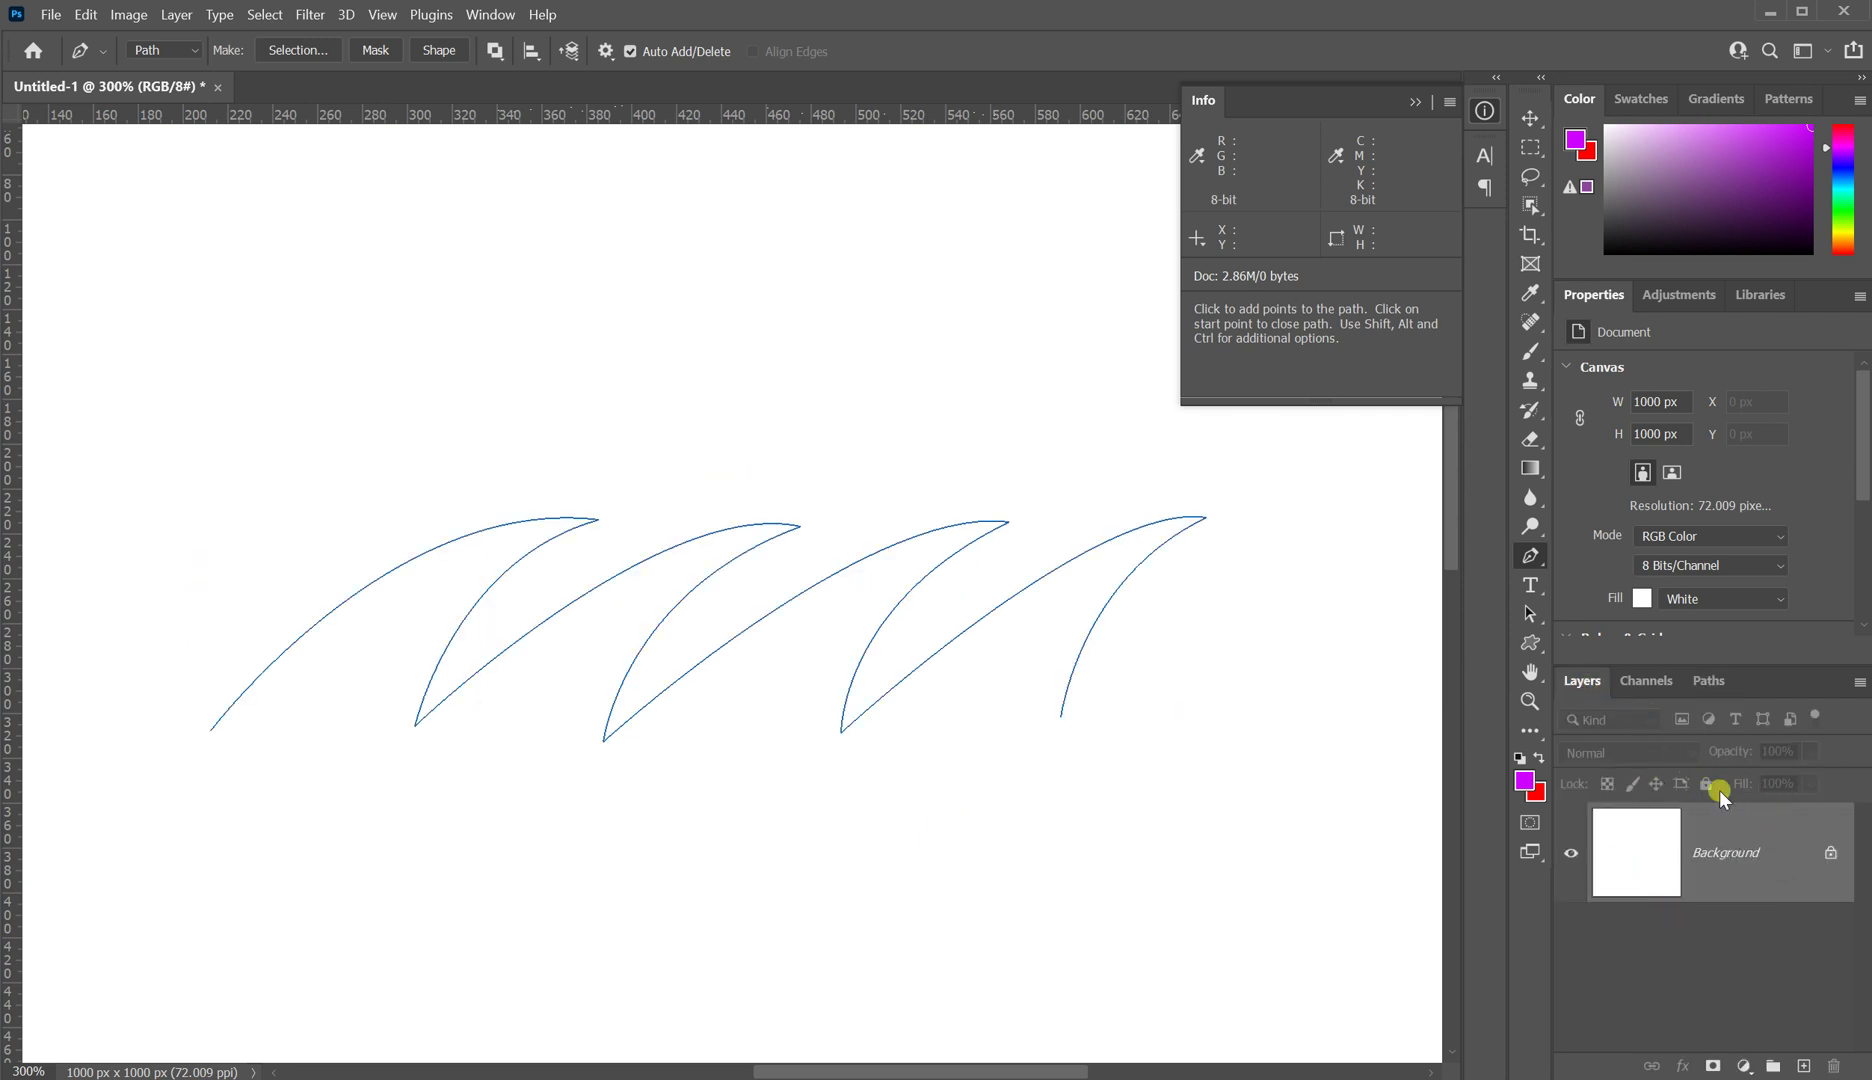
click(1703, 684)
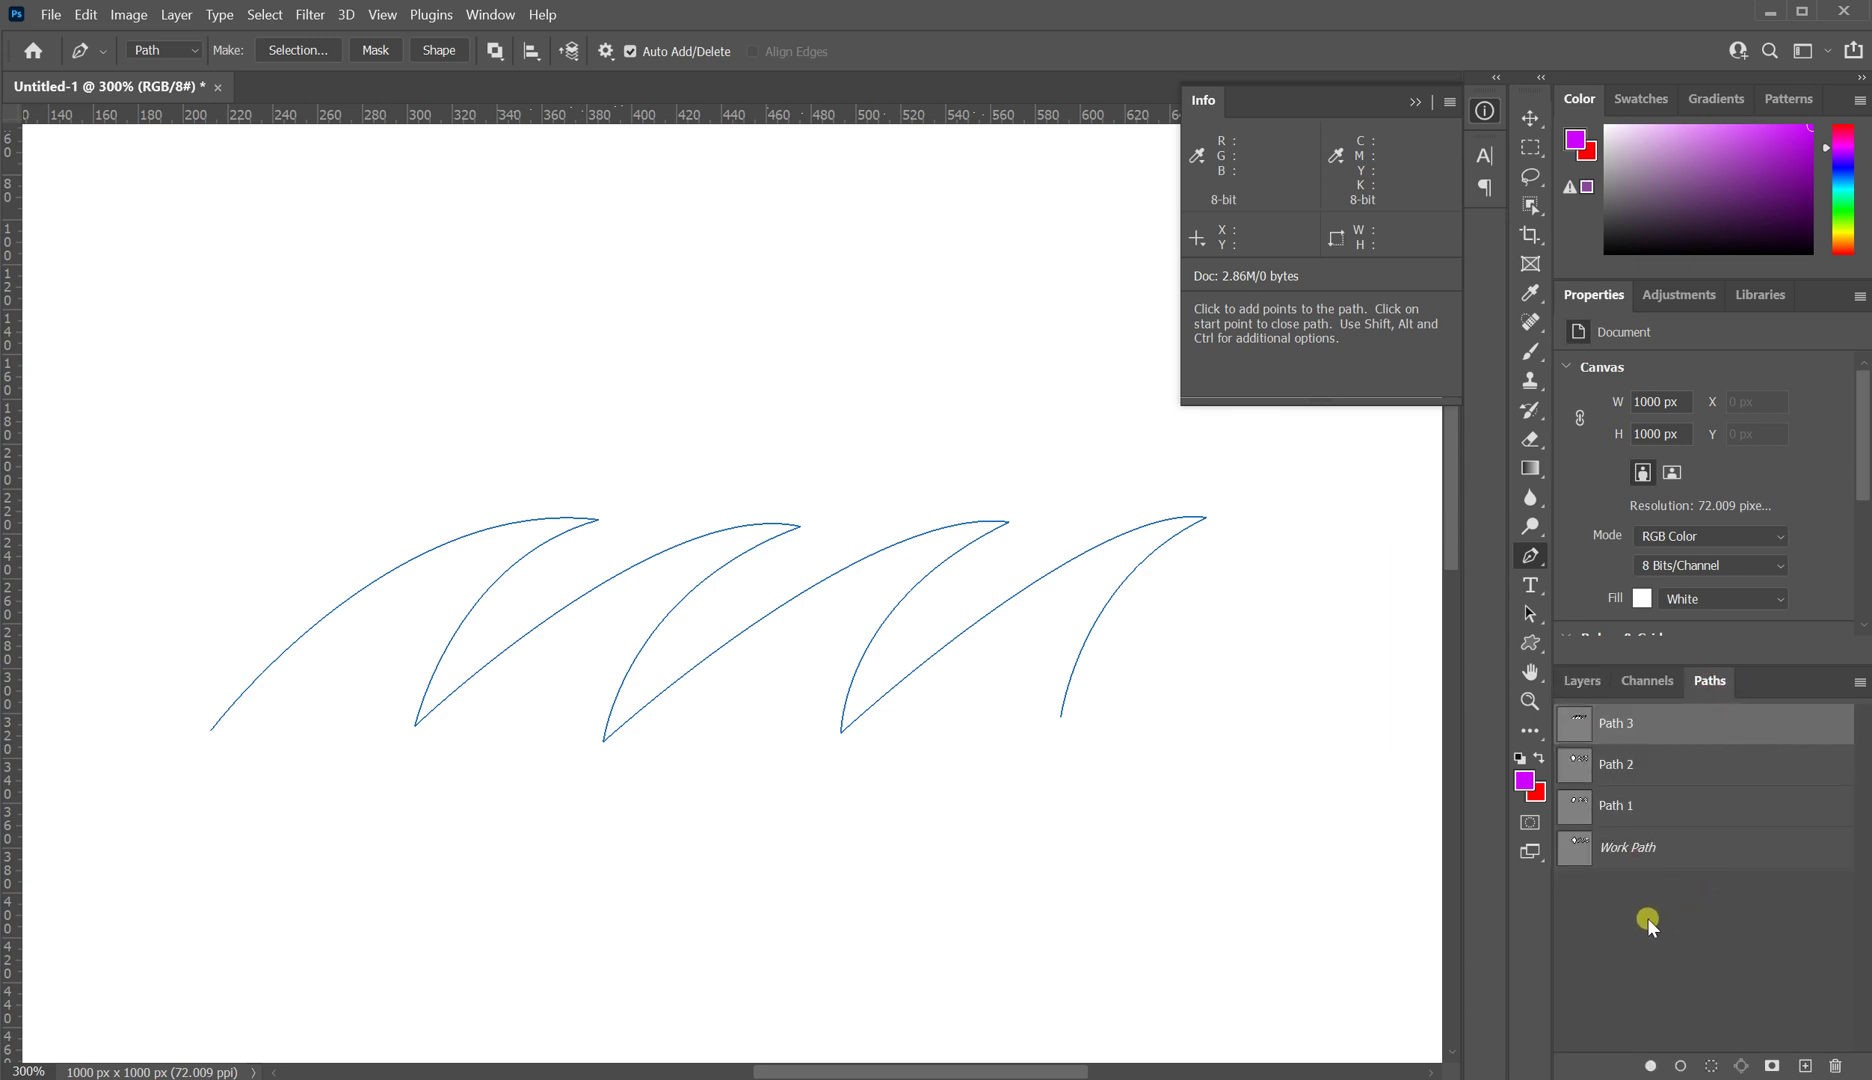
click(1669, 951)
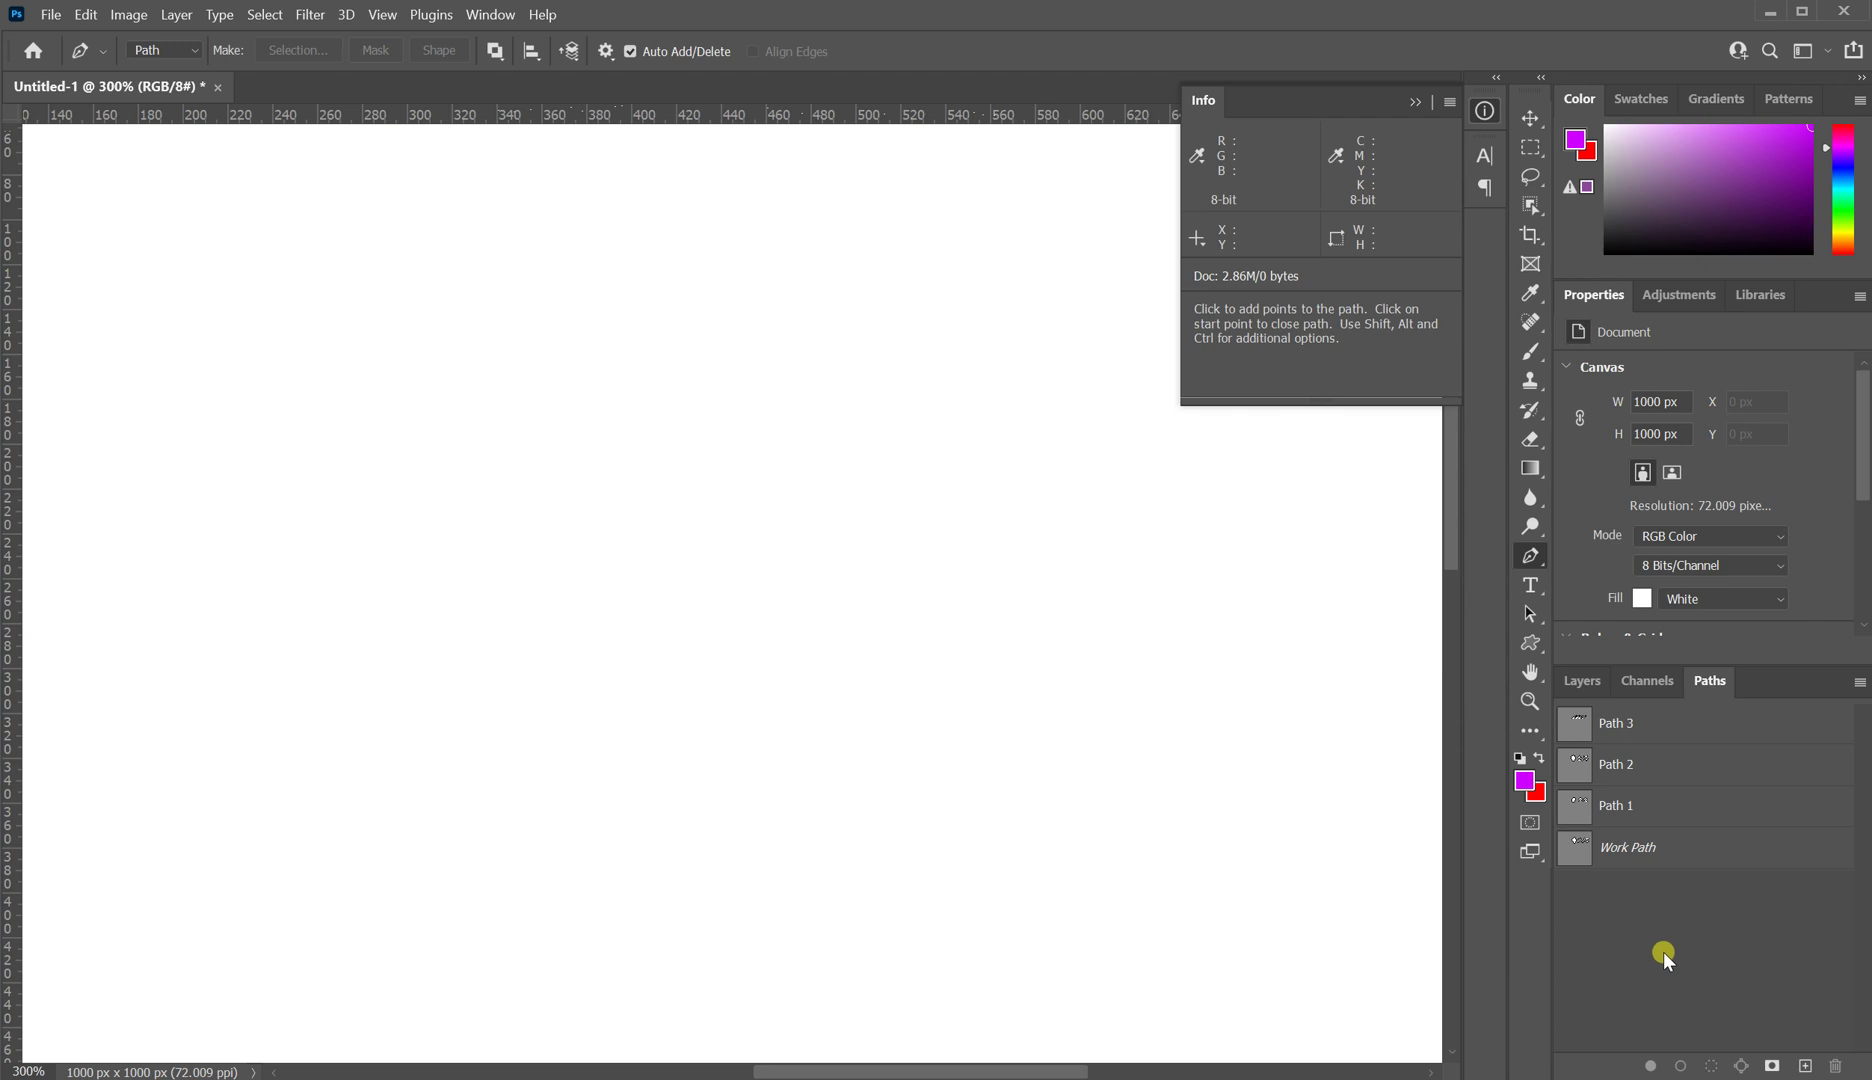